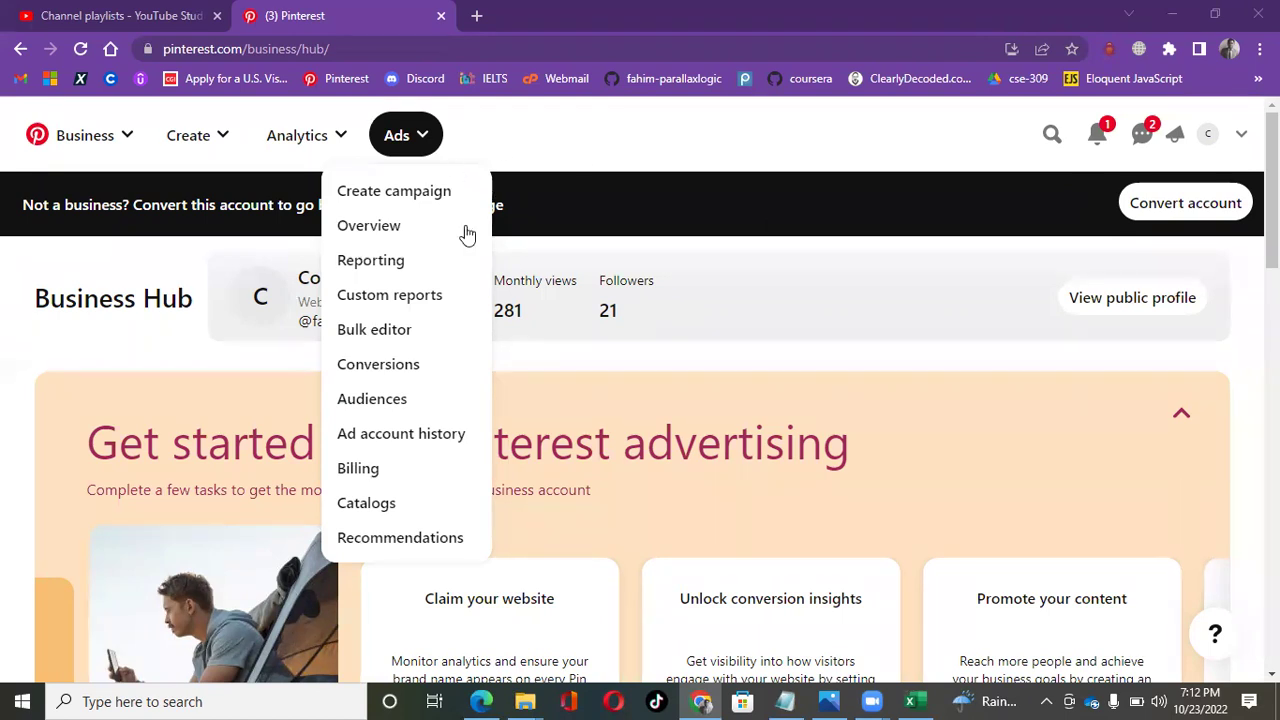
- Open the campaign creation page from the business hub's Ads options
left_click(879, 188)
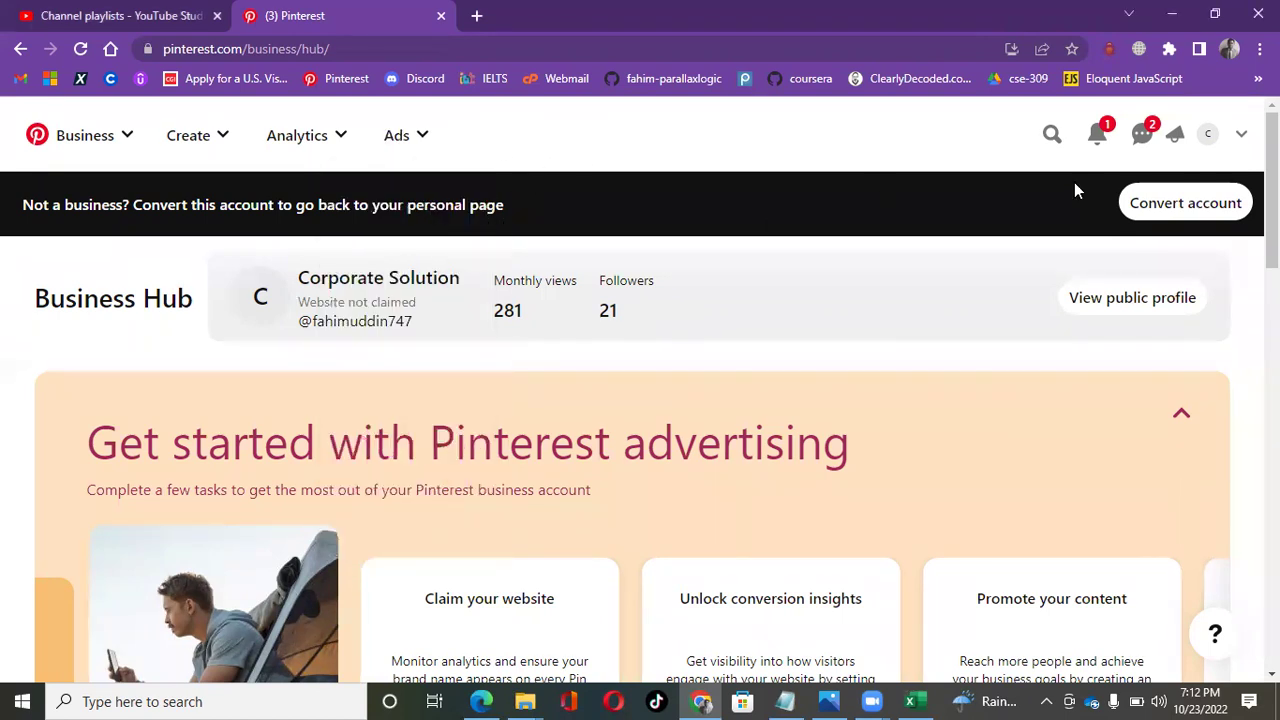
left_click(430, 136)
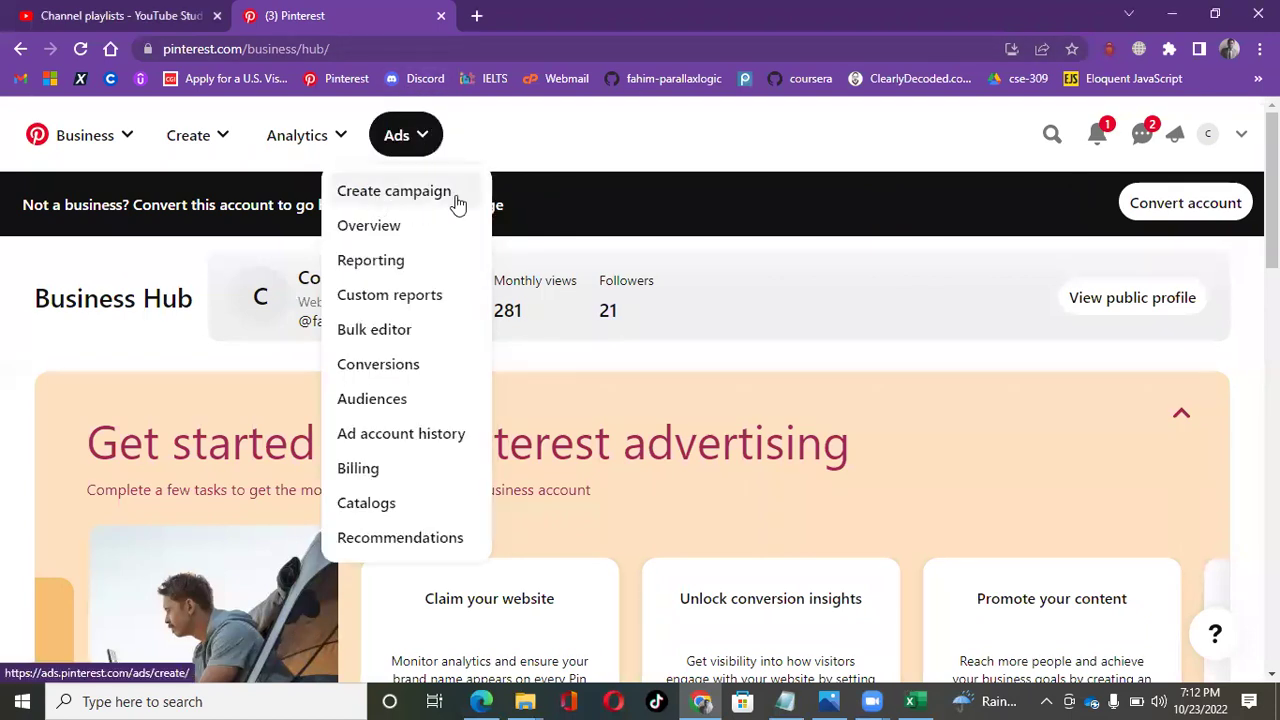
left_click(403, 193)
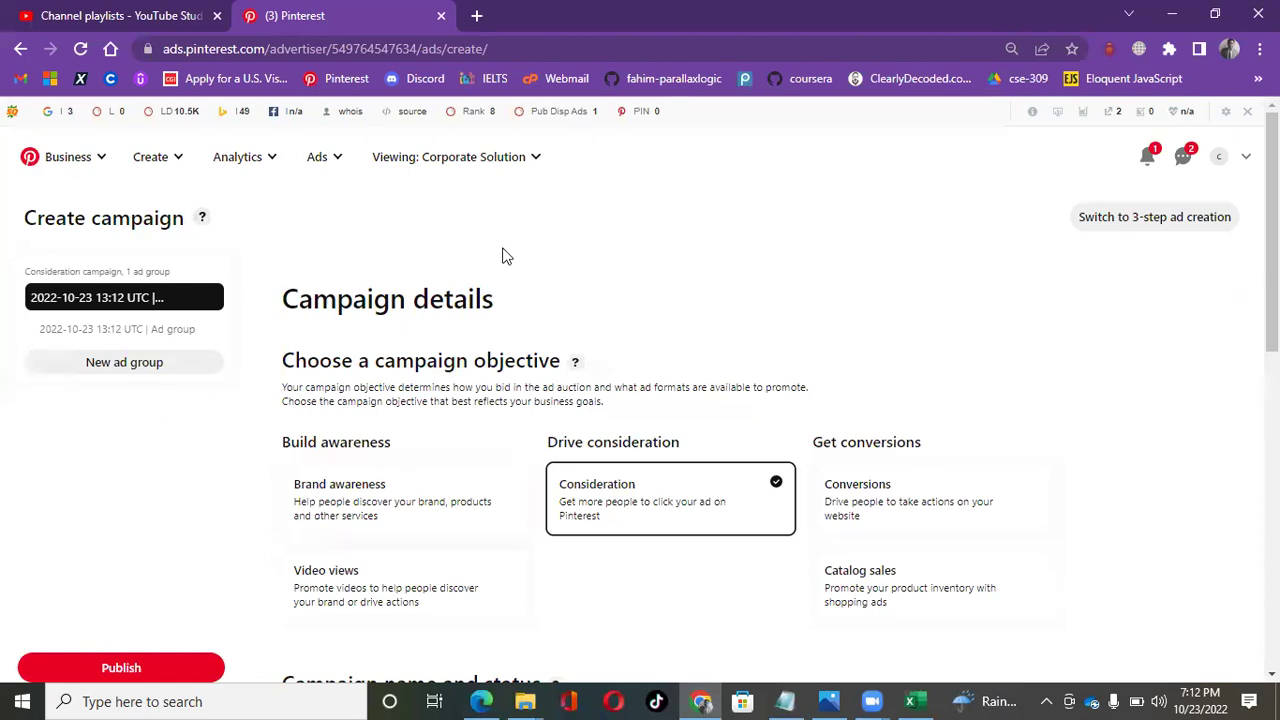
- Review the Campaign details section and its objective categories: Build awareness, Drive consideration and Get conversions
left_click_drag(270, 300, 528, 303)
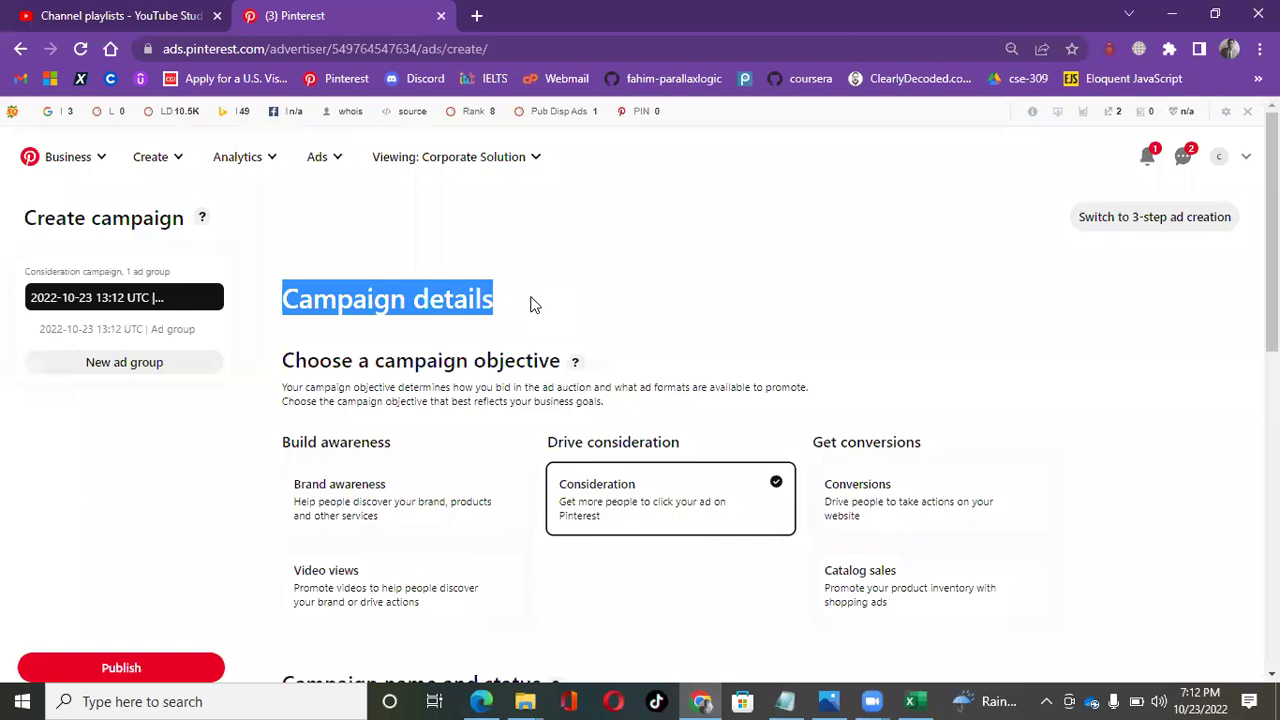
left_click(476, 699)
left_click(558, 279)
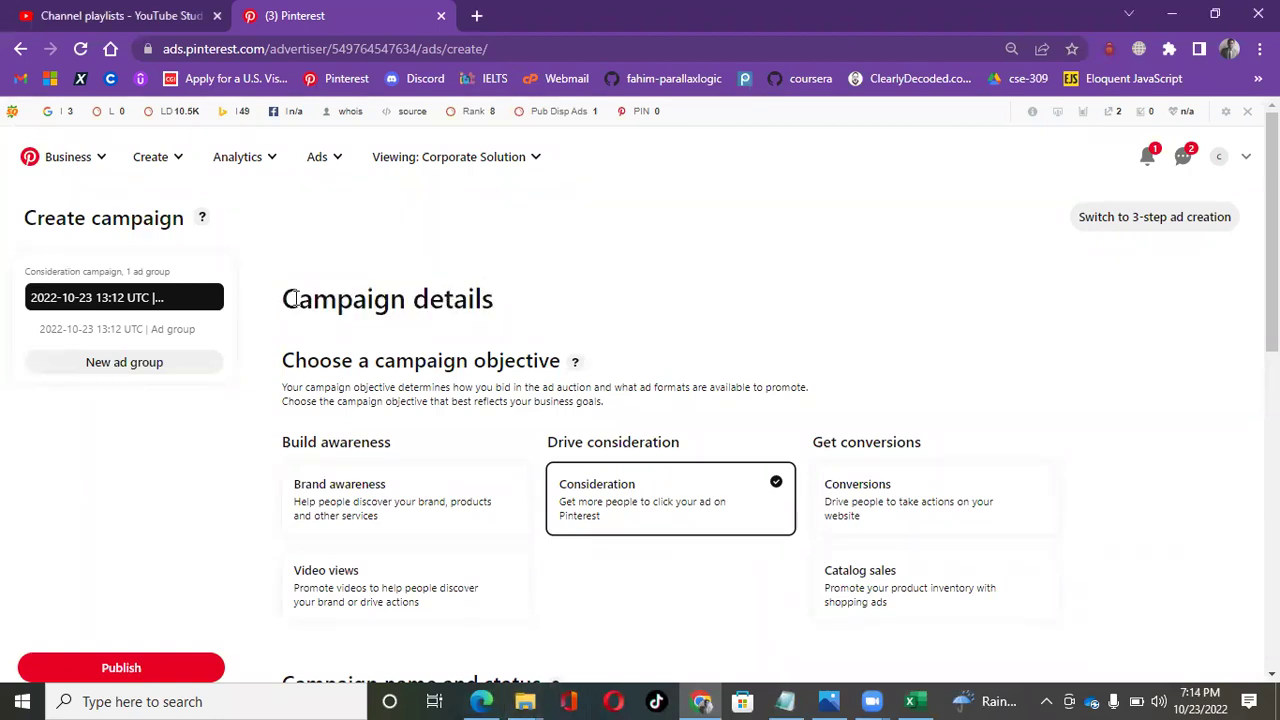
scroll(570, 301, "down", 1)
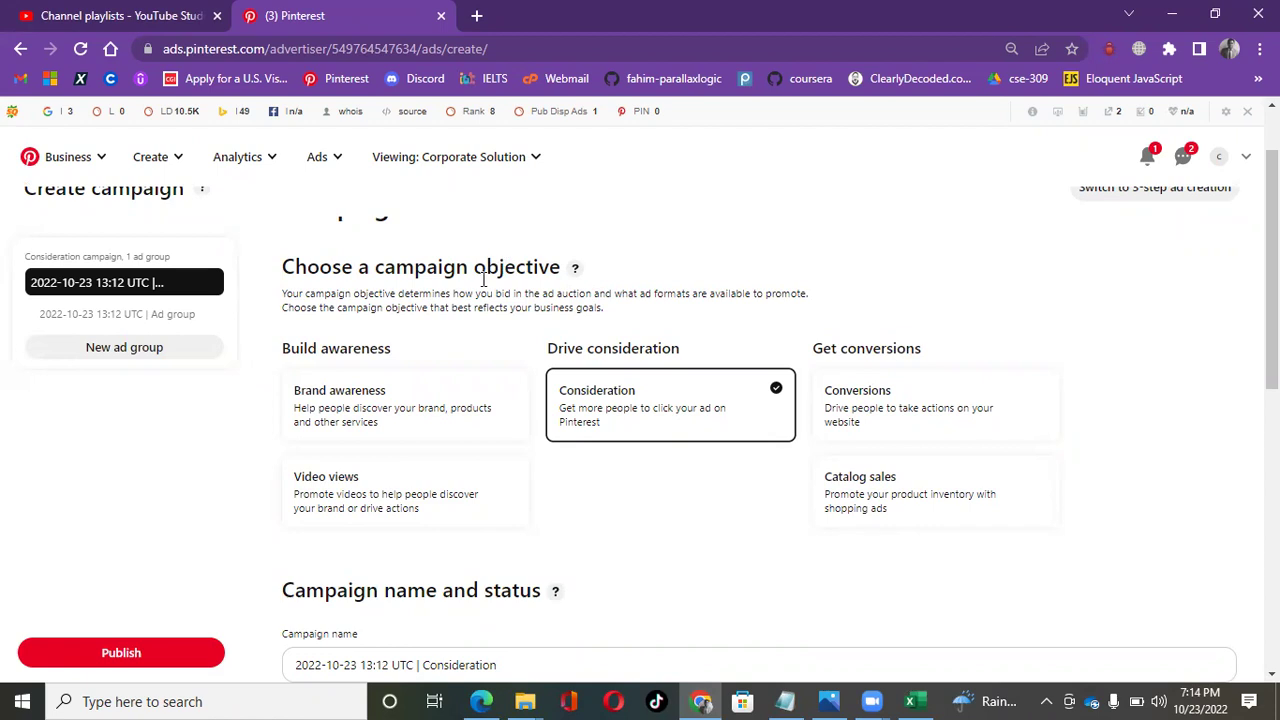
left_click_drag(478, 270, 583, 280)
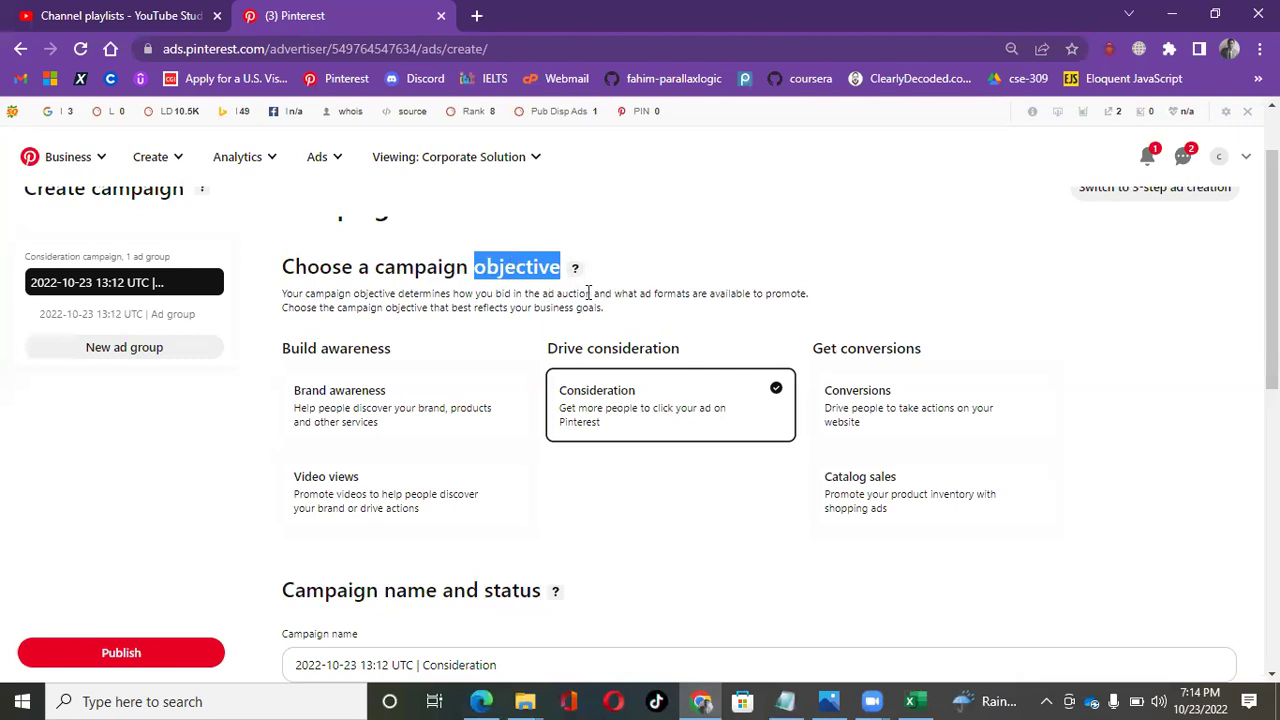
scroll(486, 320, "down", 1)
scroll(486, 320, "up", 1)
left_click_drag(281, 348, 727, 347)
left_click_drag(809, 350, 930, 357)
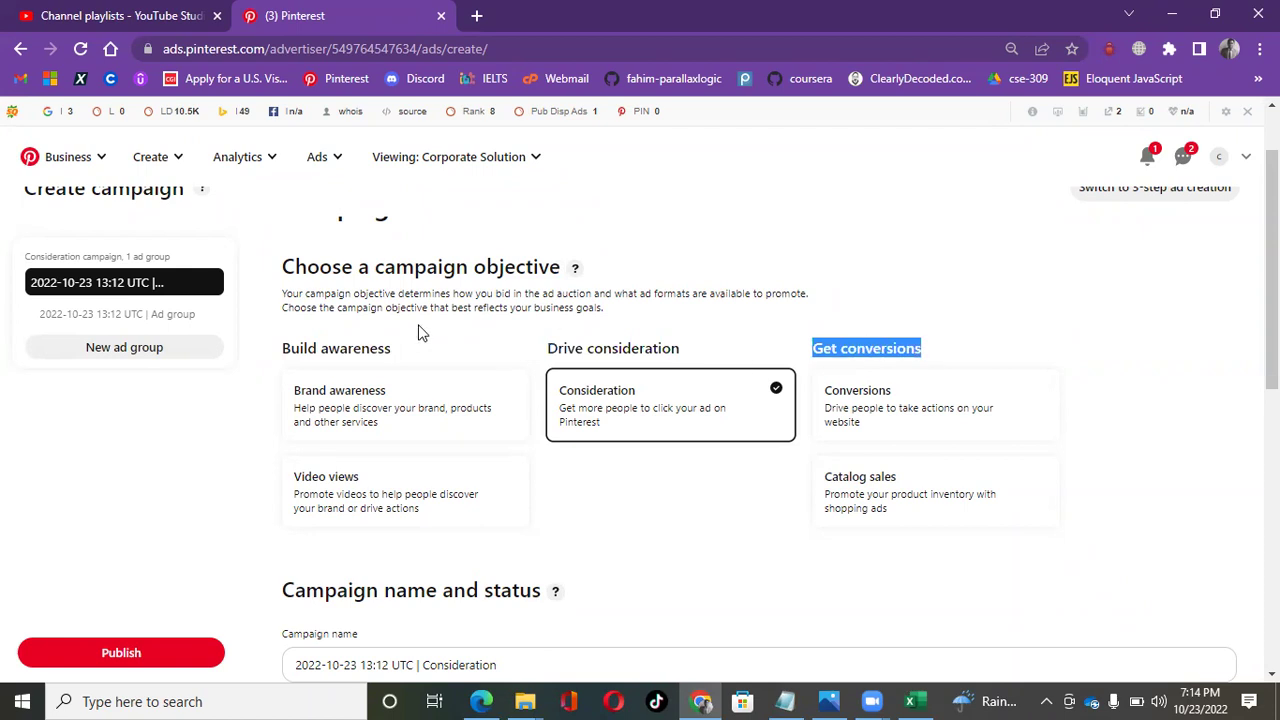
left_click_drag(474, 266, 573, 273)
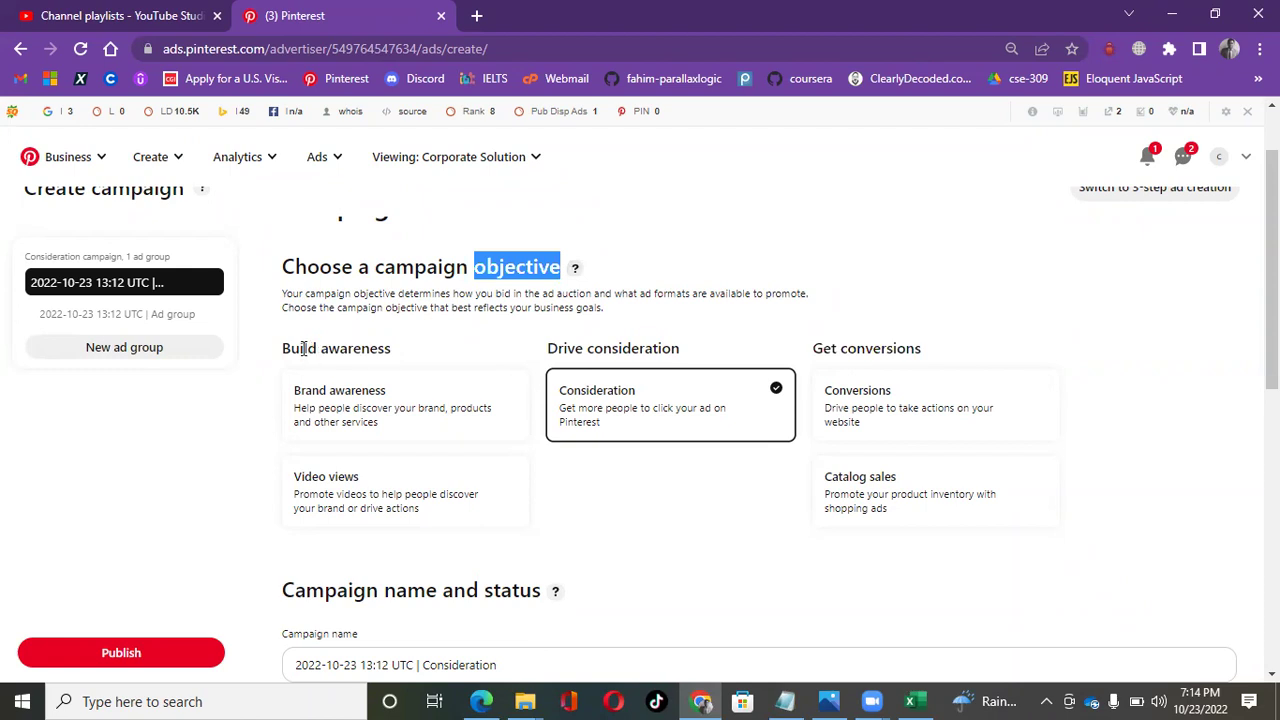
left_click_drag(289, 347, 347, 345)
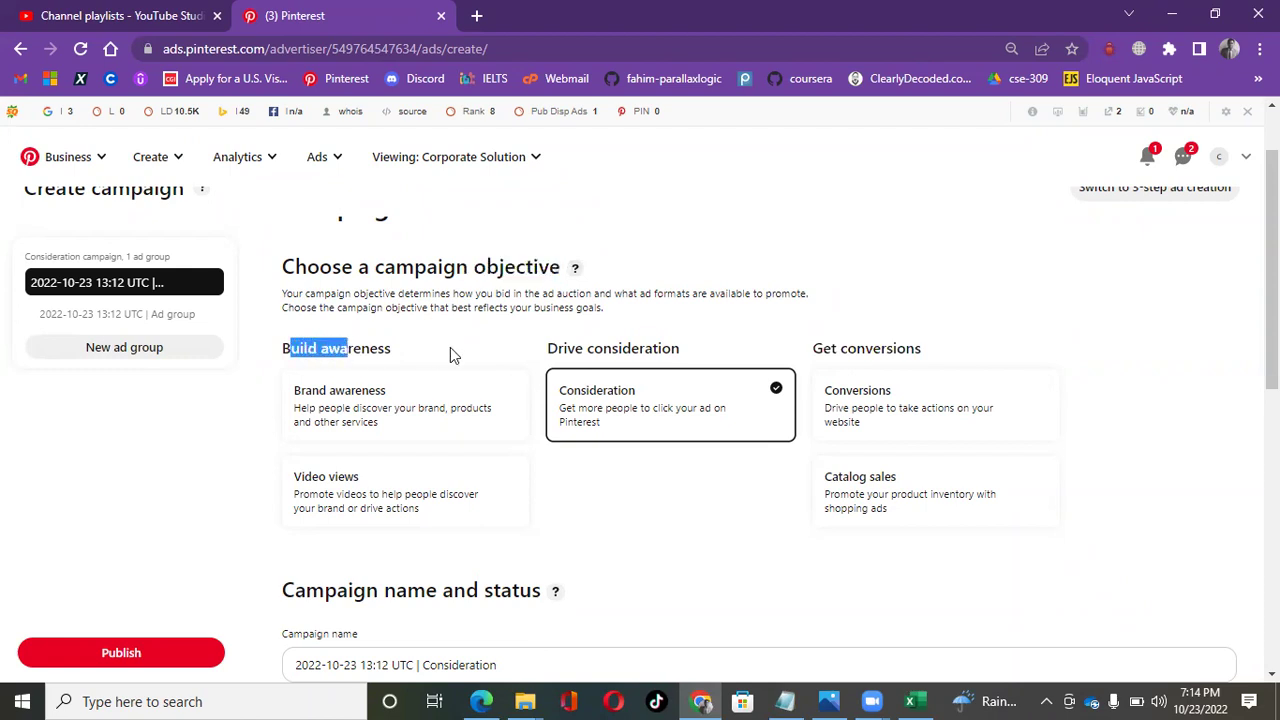
left_click(402, 354)
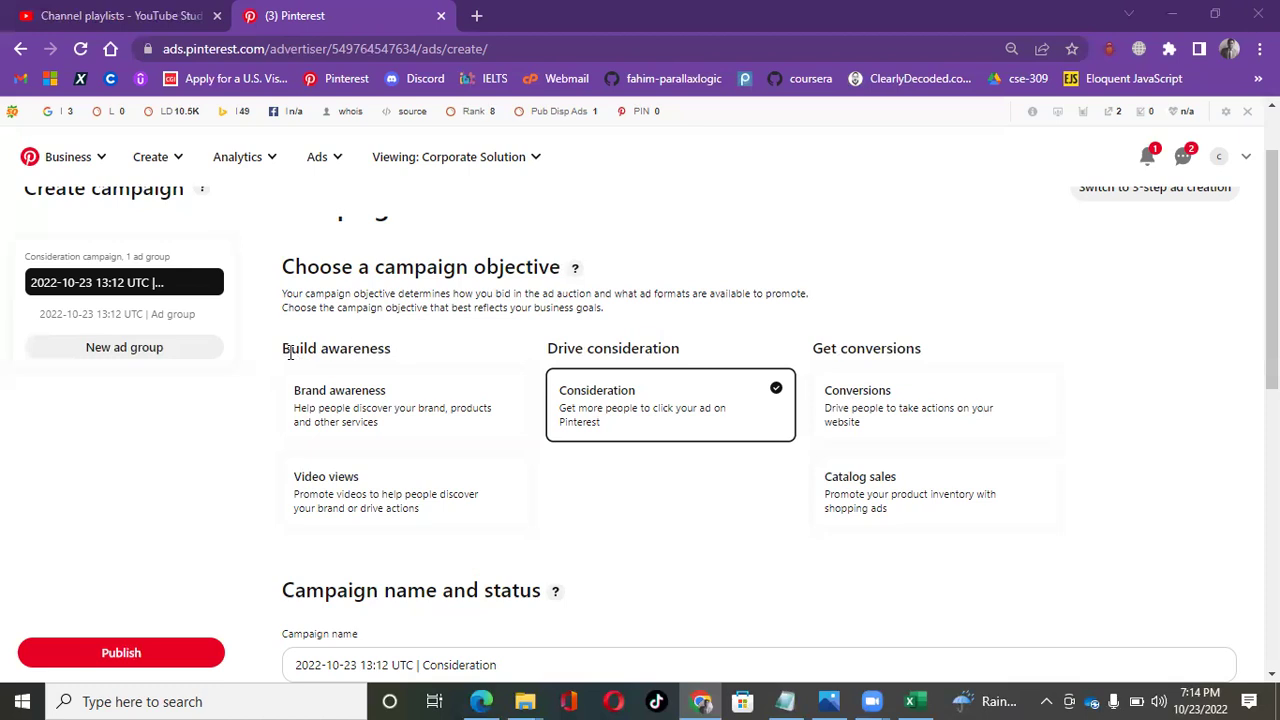
left_click_drag(284, 348, 407, 352)
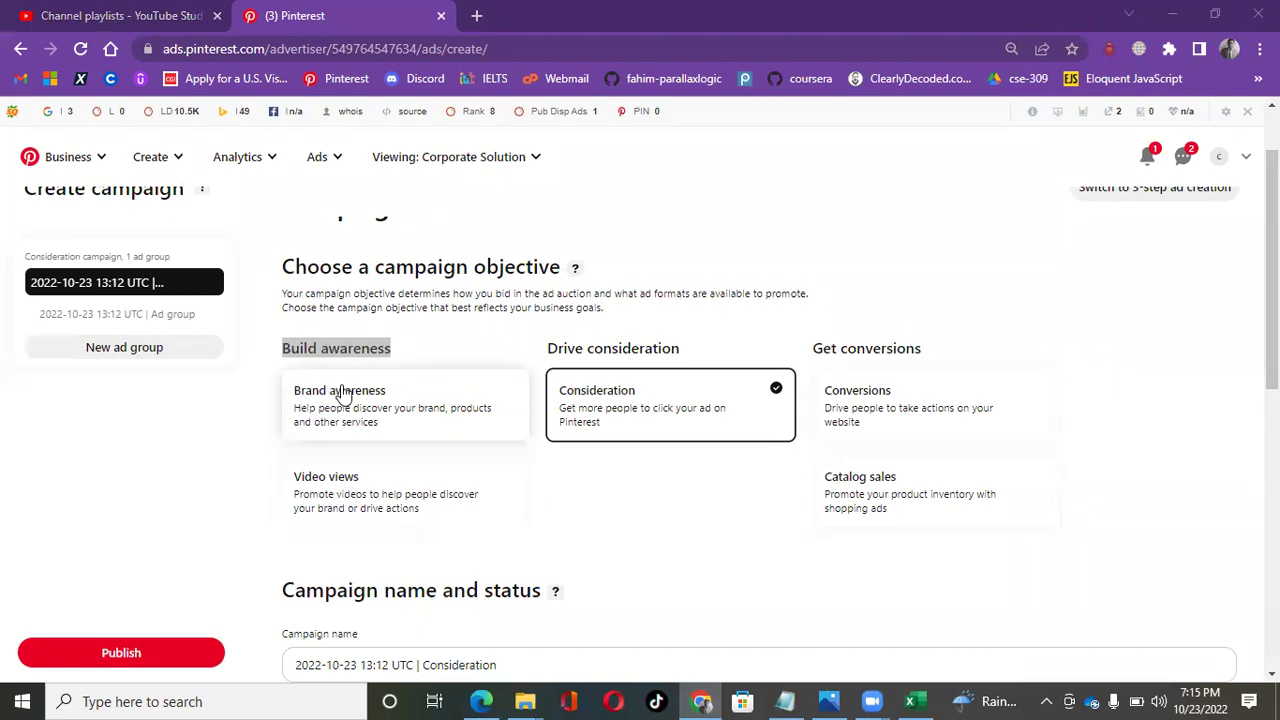
- Select Brand awareness as the campaign objective and read its description
left_click_drag(289, 393, 390, 400)
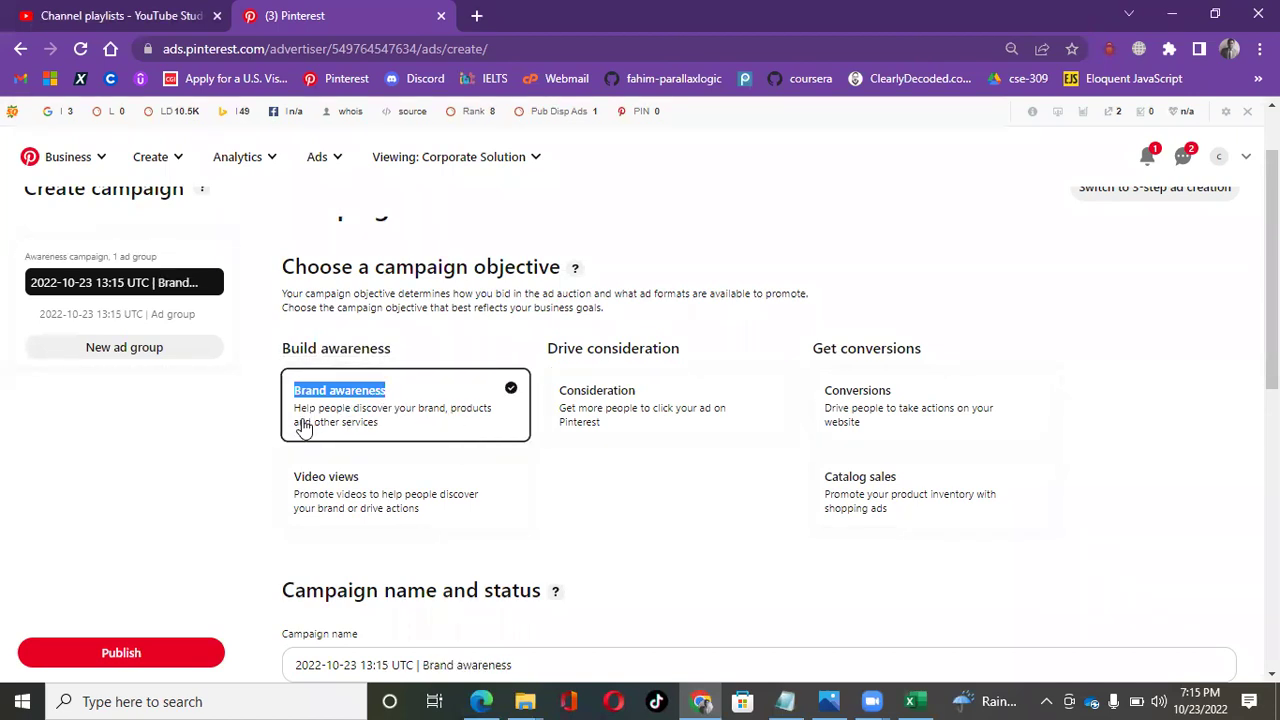
left_click_drag(297, 410, 430, 428)
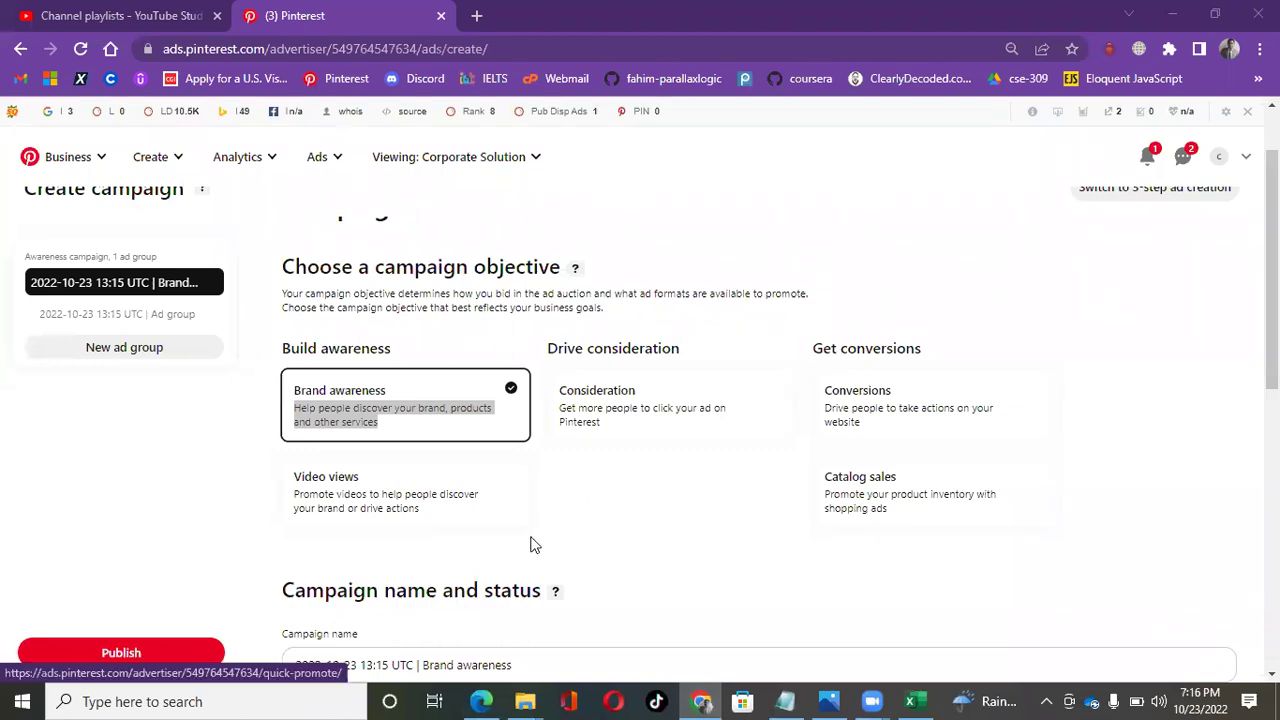
left_click(443, 435)
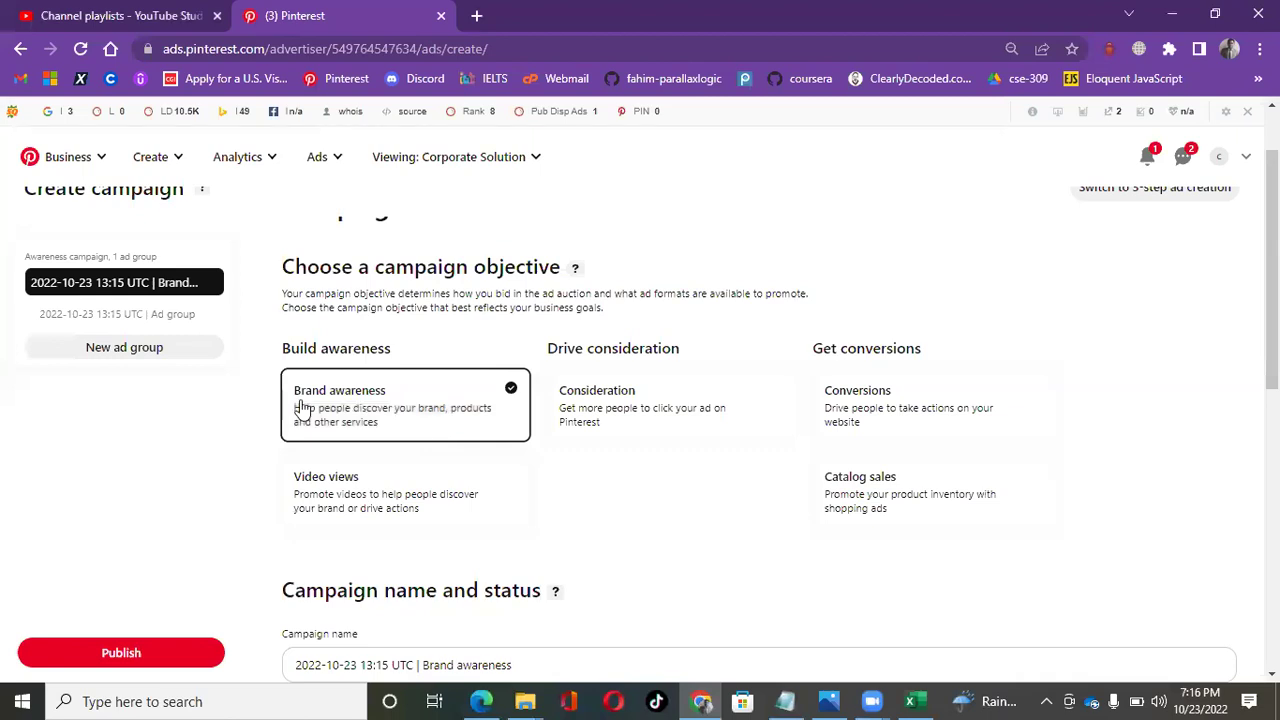
left_click_drag(293, 409, 505, 424)
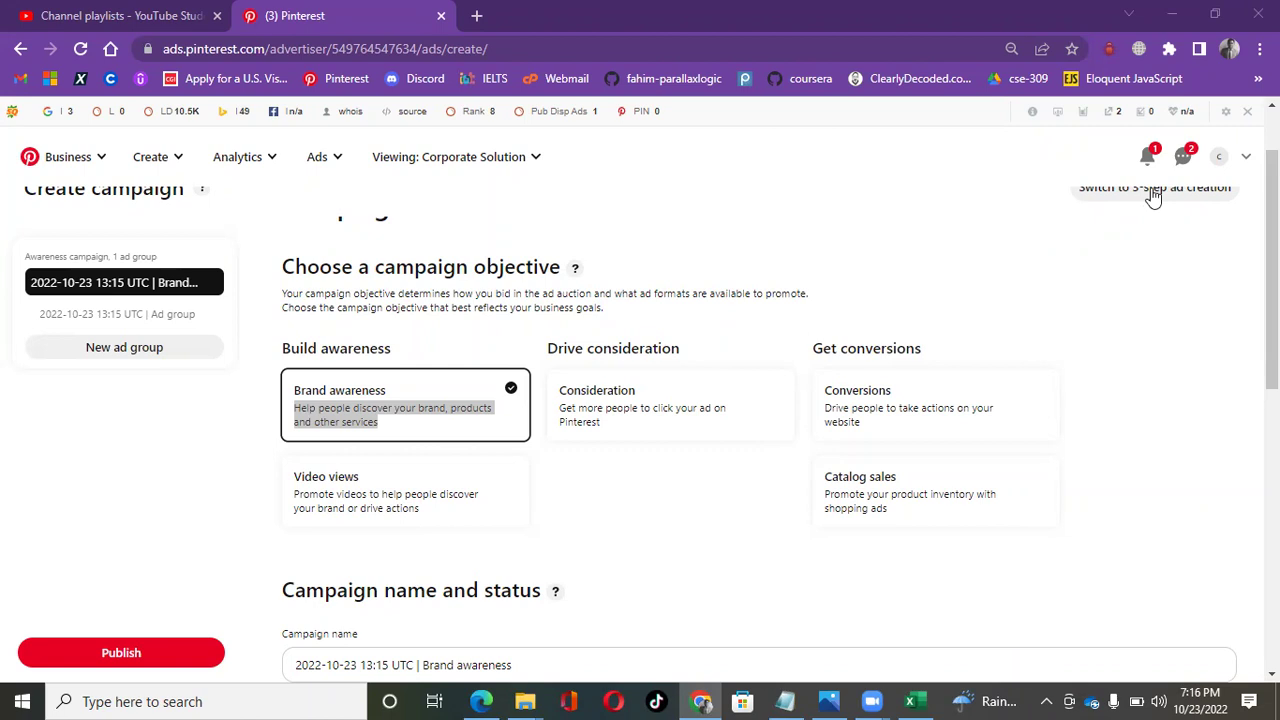
left_click(409, 438)
scroll(429, 429, "down", 1)
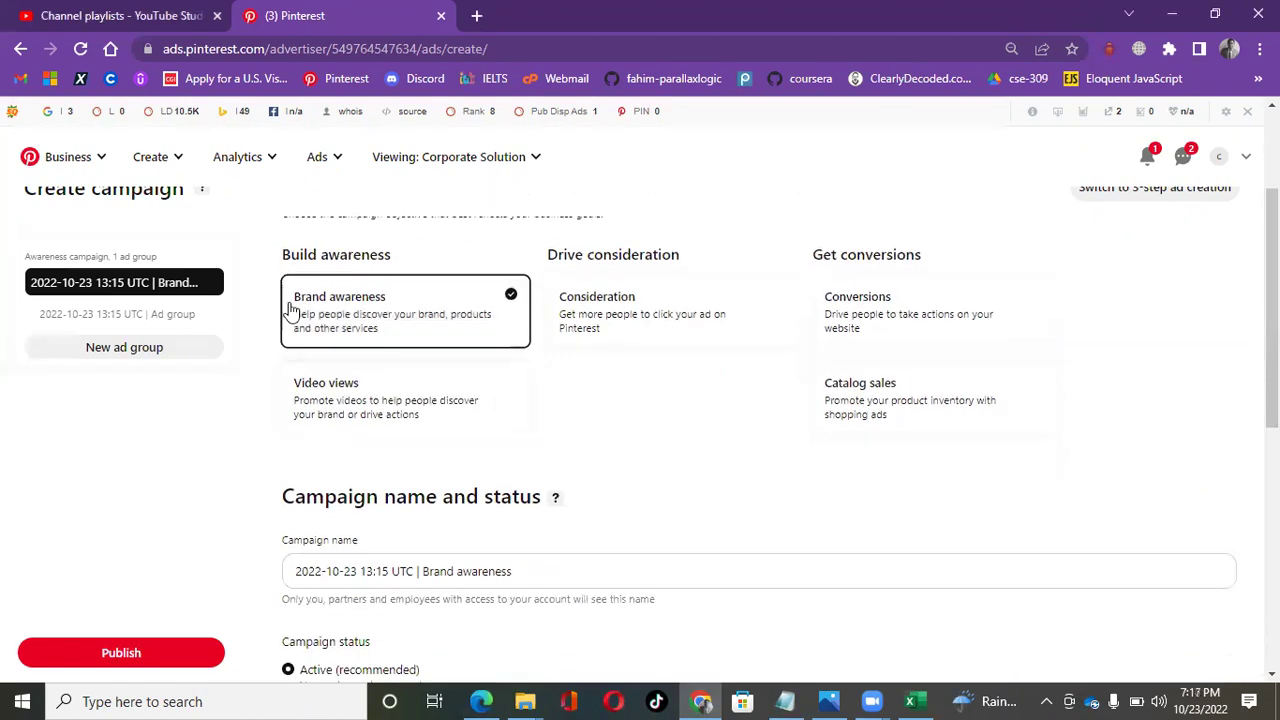
left_click_drag(291, 314, 418, 338)
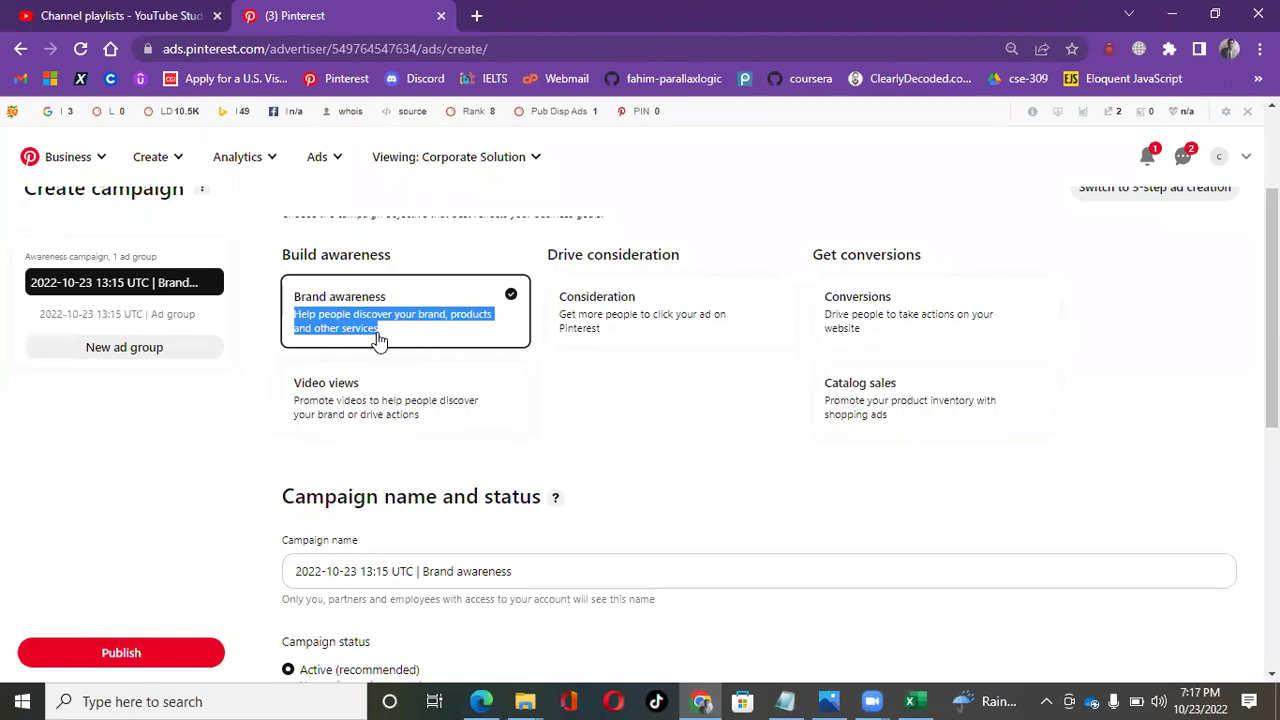
- Switch the campaign objective to Video views and read its description
triple_click(289, 390)
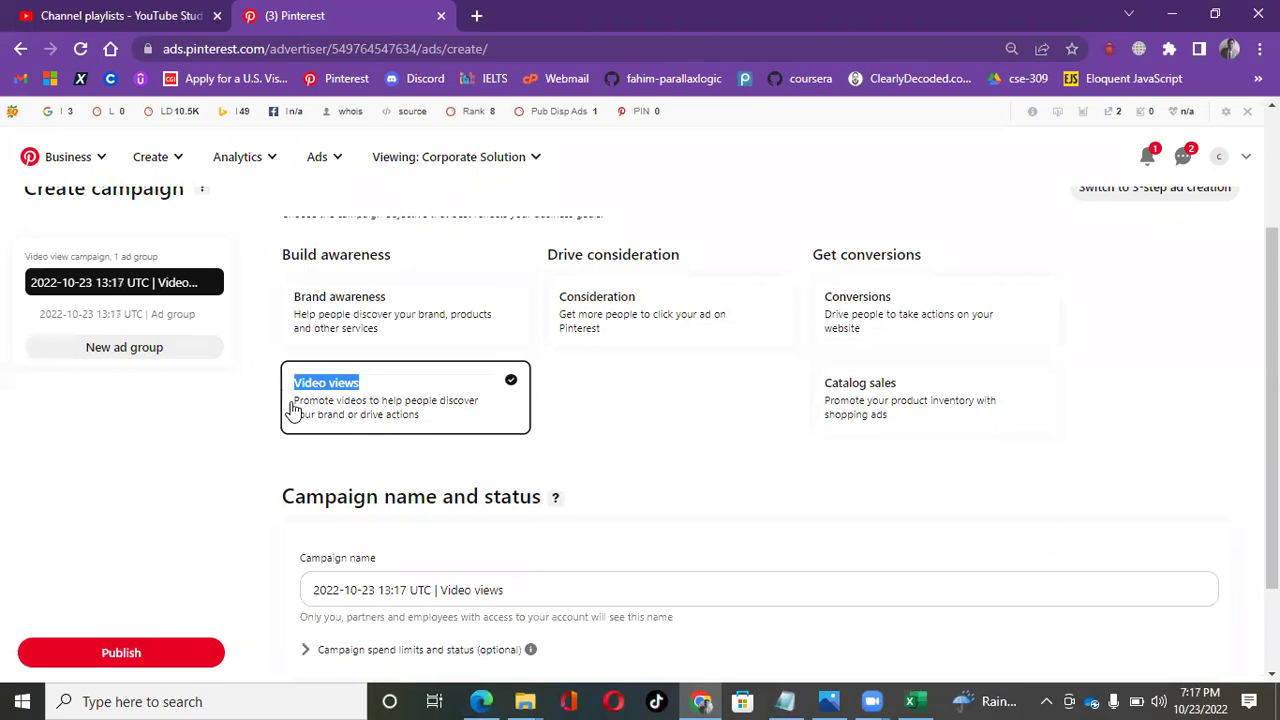
left_click_drag(293, 410, 480, 418)
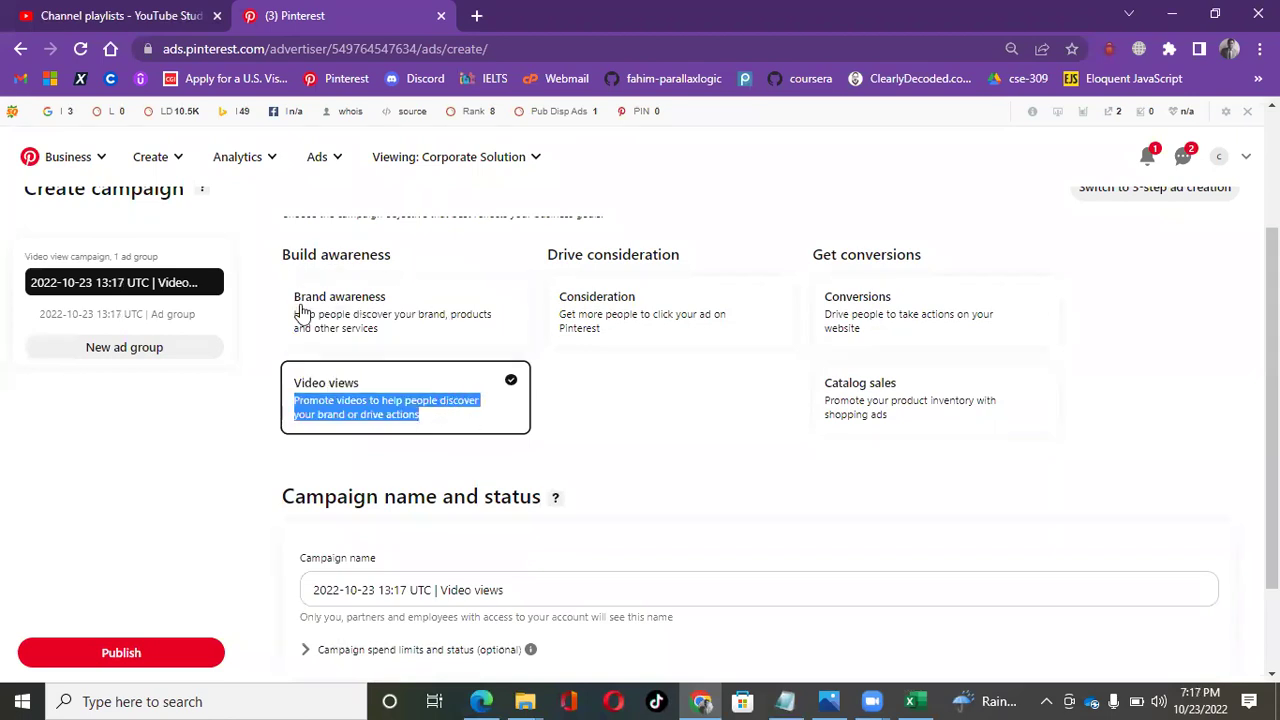
left_click(500, 697)
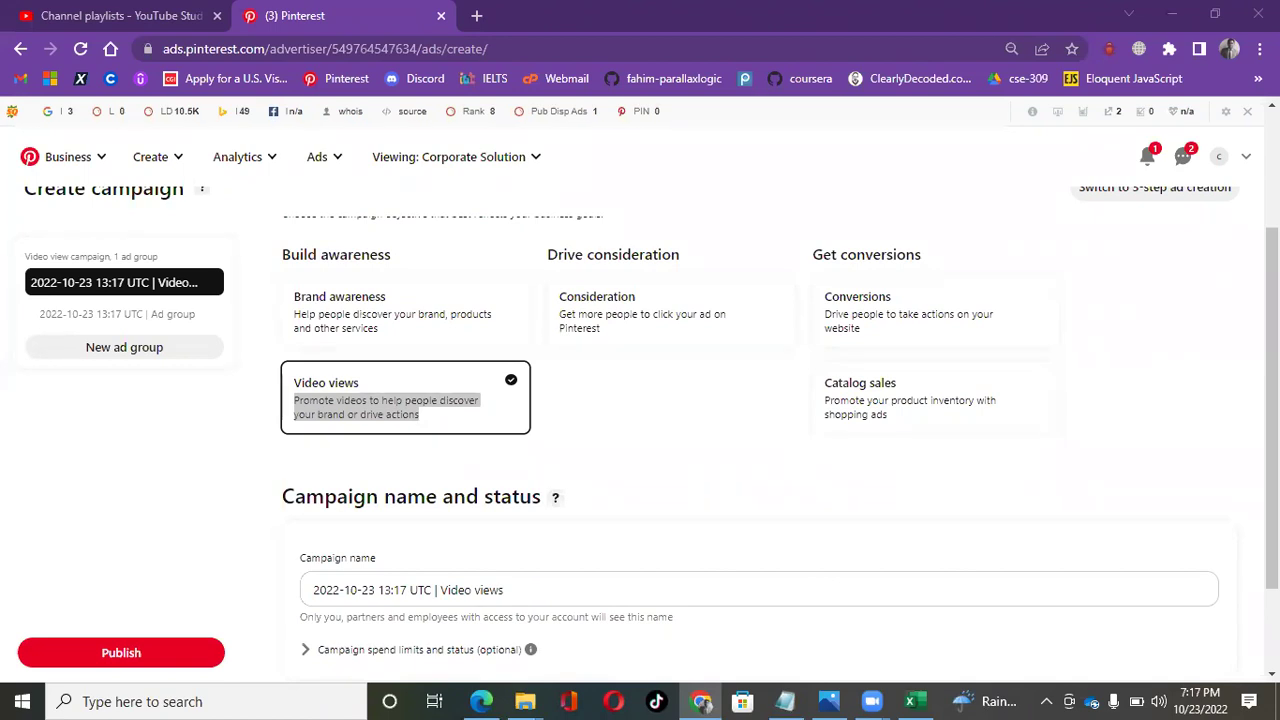
left_click(440, 415)
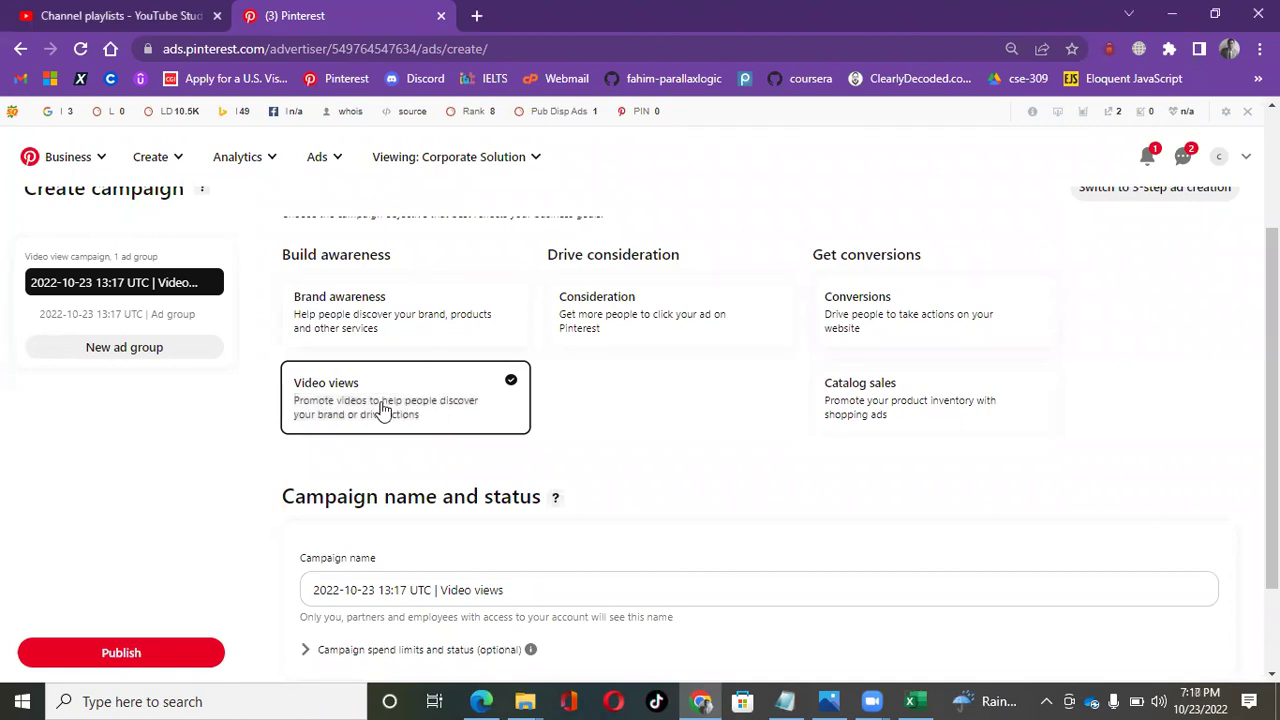
triple_click(313, 410)
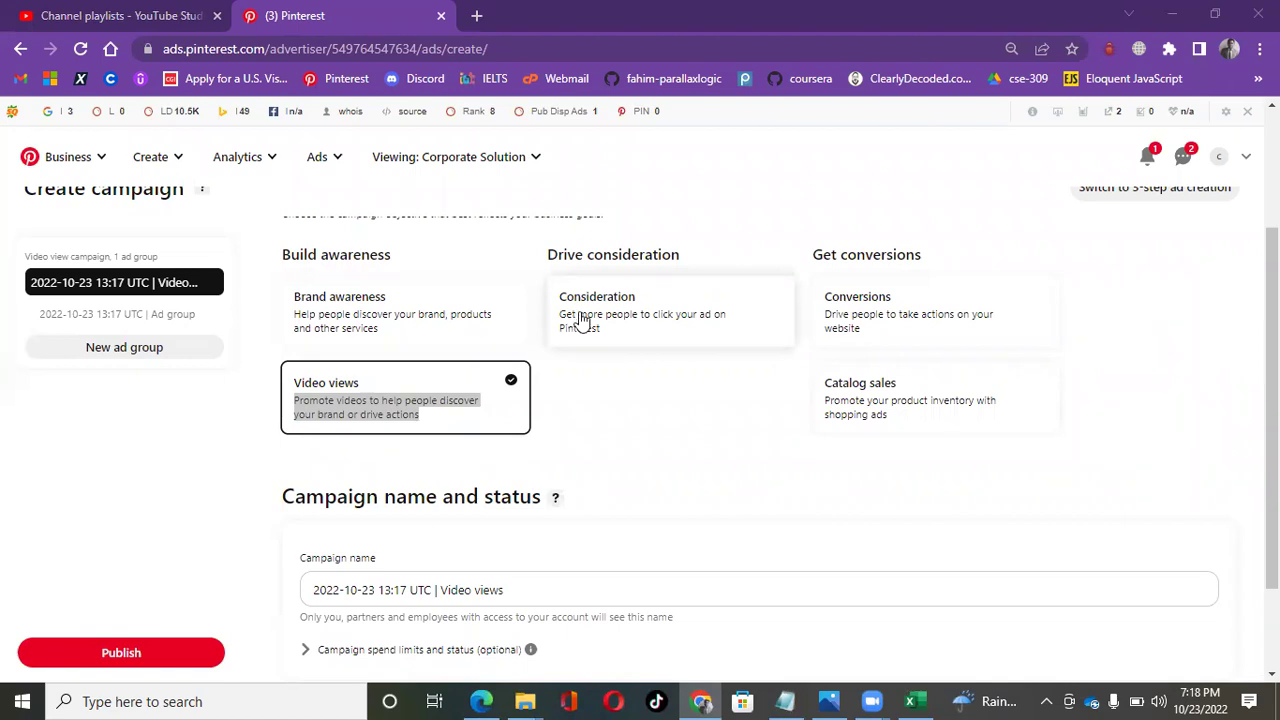
- Set the campaign objective to Consideration under Drive consideration and read its description
left_click_drag(543, 257, 686, 263)
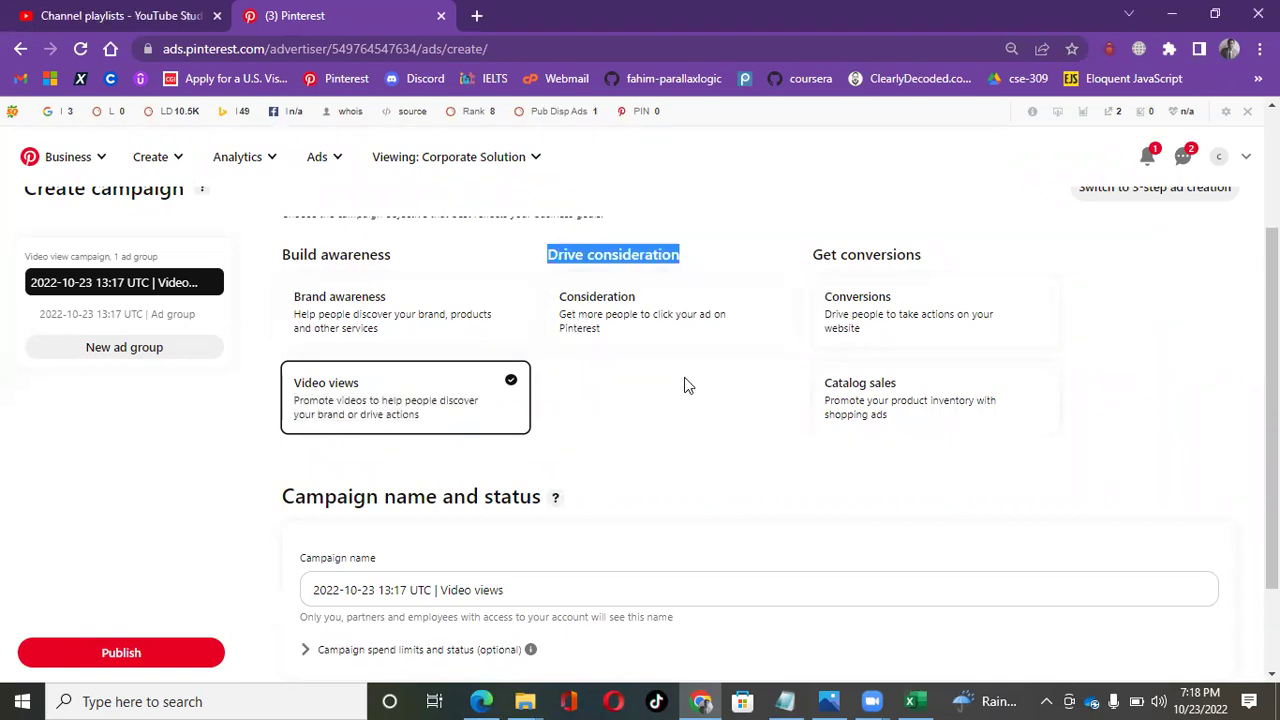
scroll(686, 386, "up", 1)
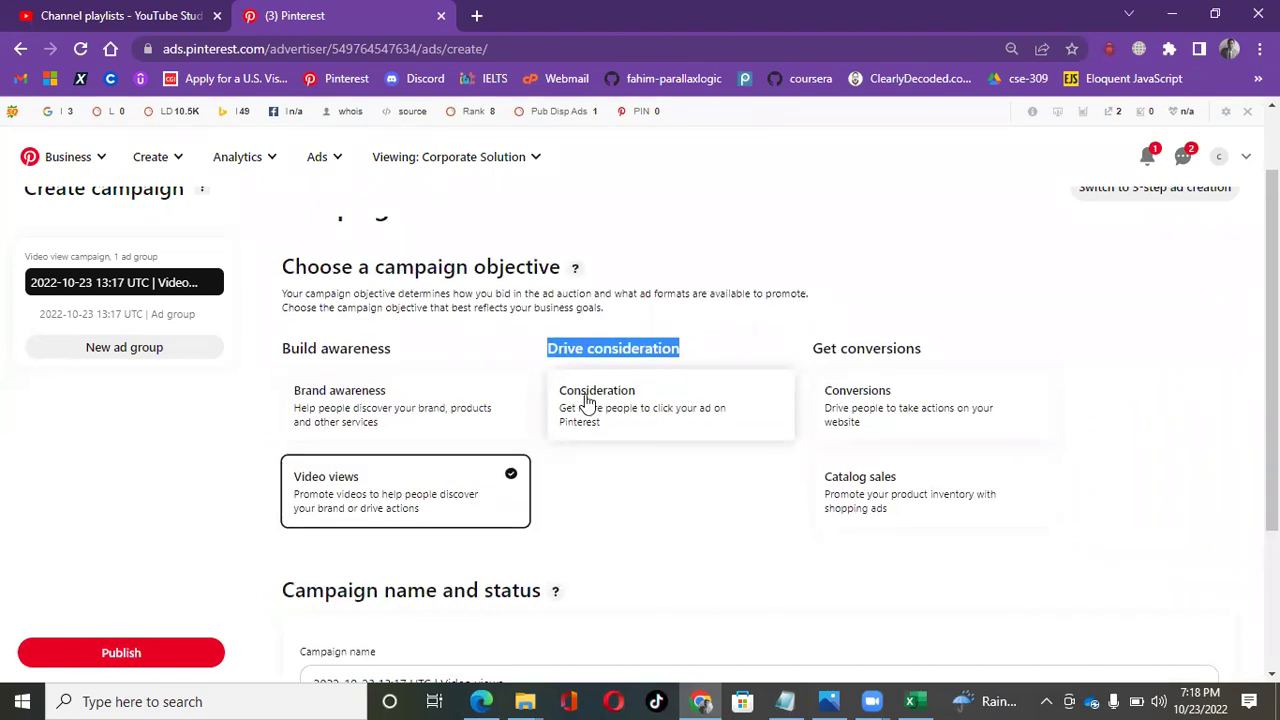
left_click_drag(563, 417, 677, 425)
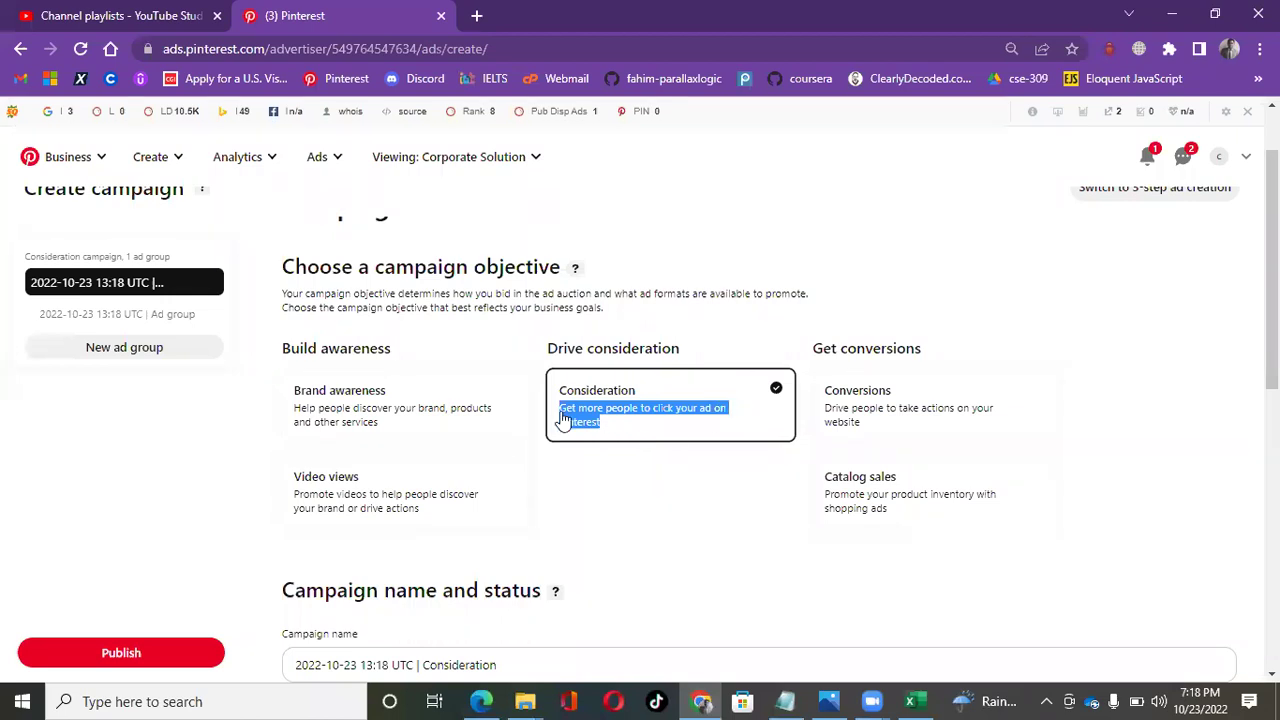
left_click_drag(809, 360, 1078, 360)
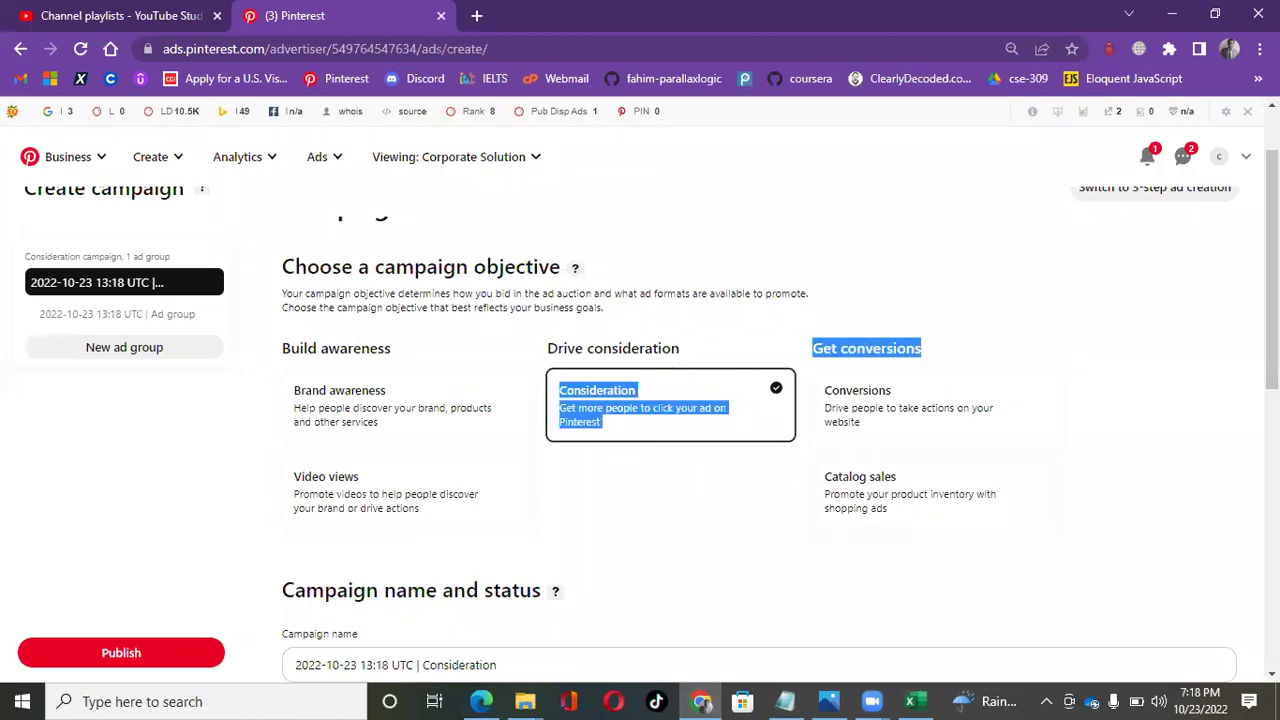
left_click(737, 400)
- Read the descriptions of the Conversions and Catalog sales objectives, dismissing the product upload dialog
left_click_drag(823, 406, 866, 427)
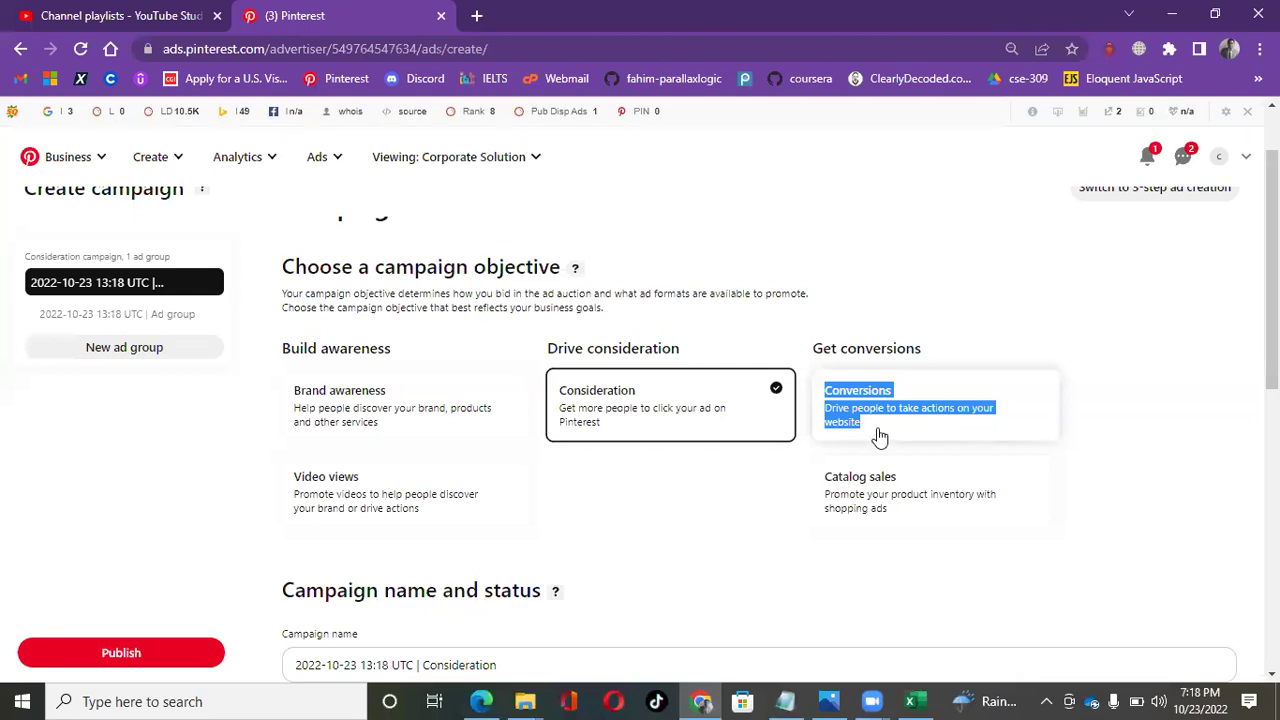
left_click(656, 507)
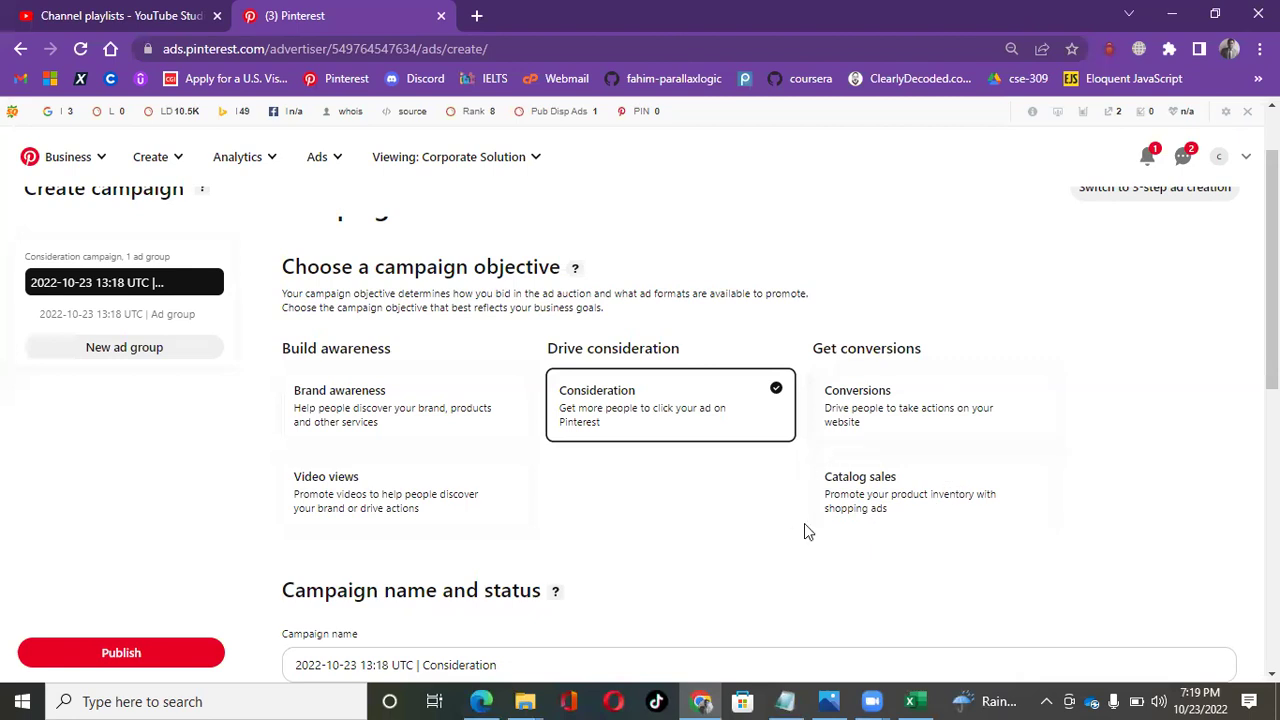
left_click_drag(828, 497, 977, 524)
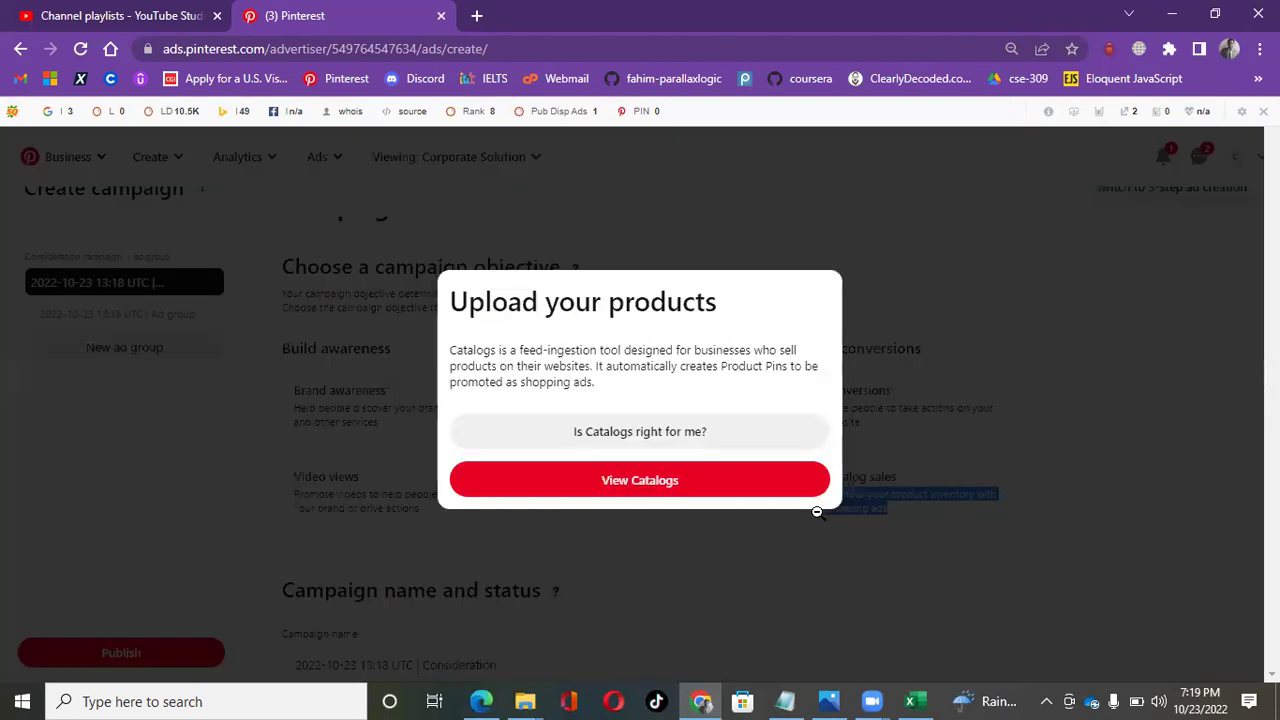
left_click(1025, 396)
left_click_drag(826, 495, 940, 511)
left_click(995, 345)
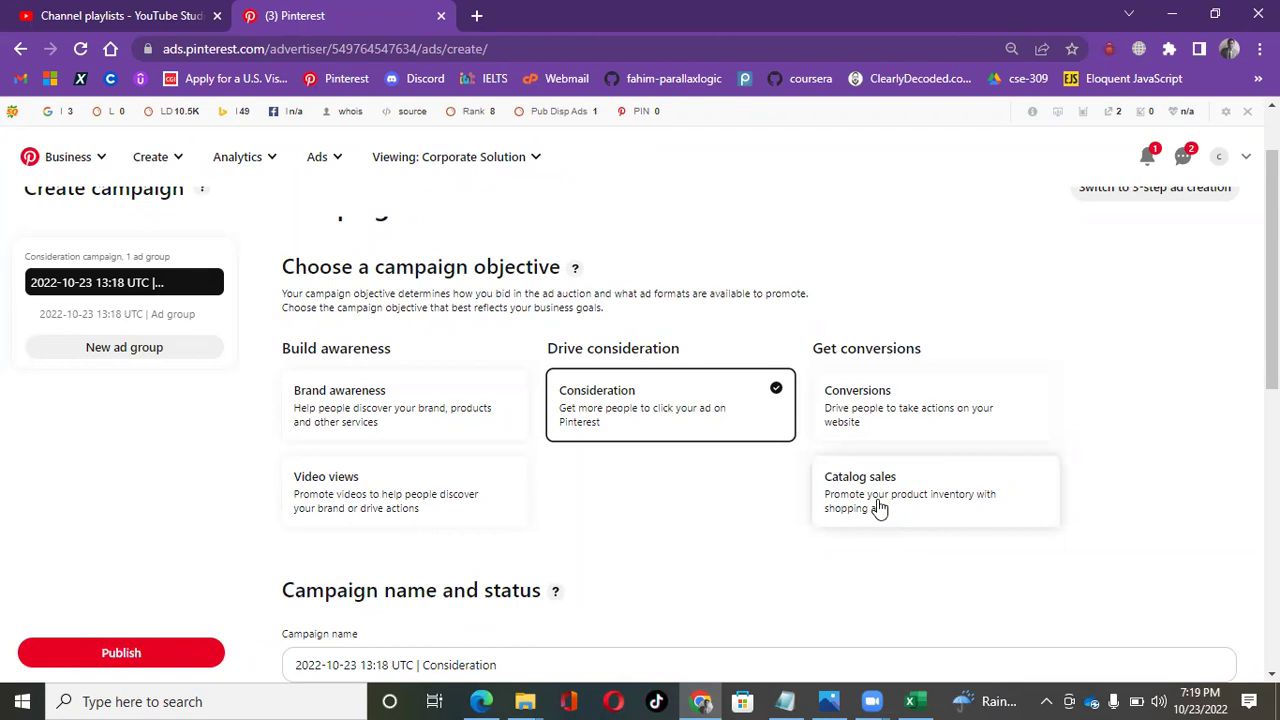
- Review the campaign objective heading and the Build awareness and Drive consideration categories again
left_click_drag(283, 269, 697, 274)
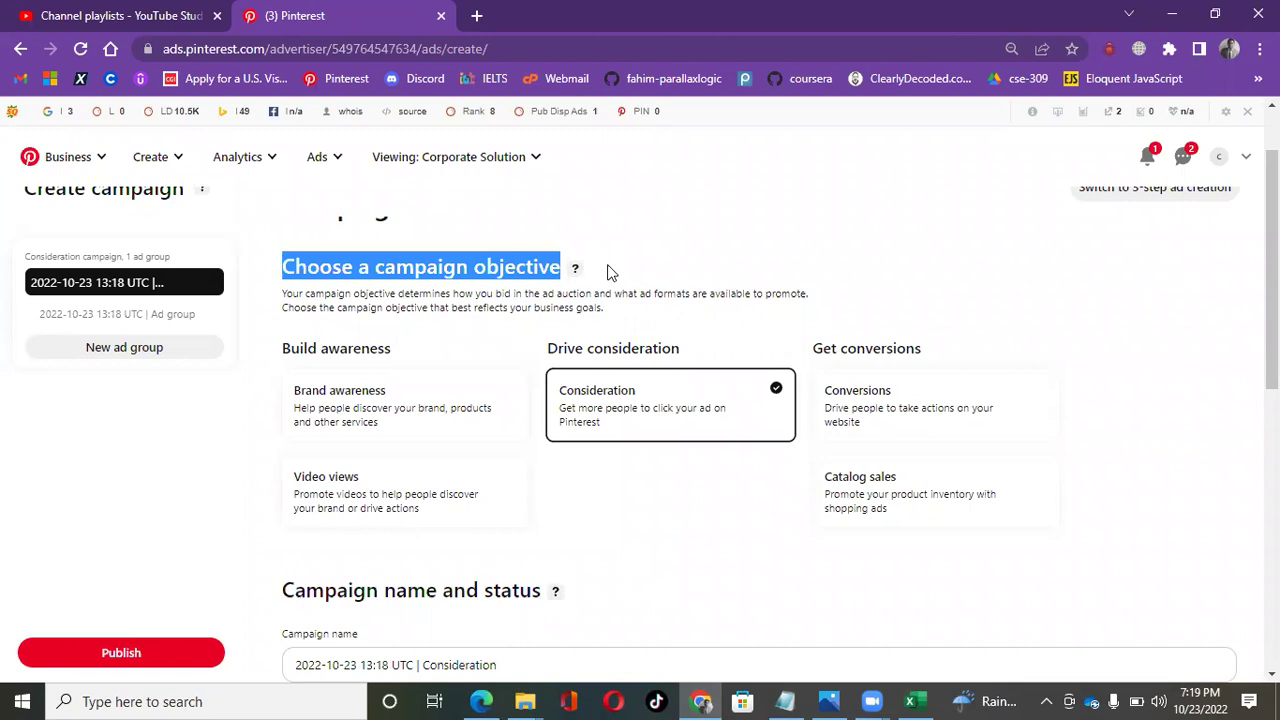
left_click_drag(266, 363, 543, 371)
left_click(263, 329)
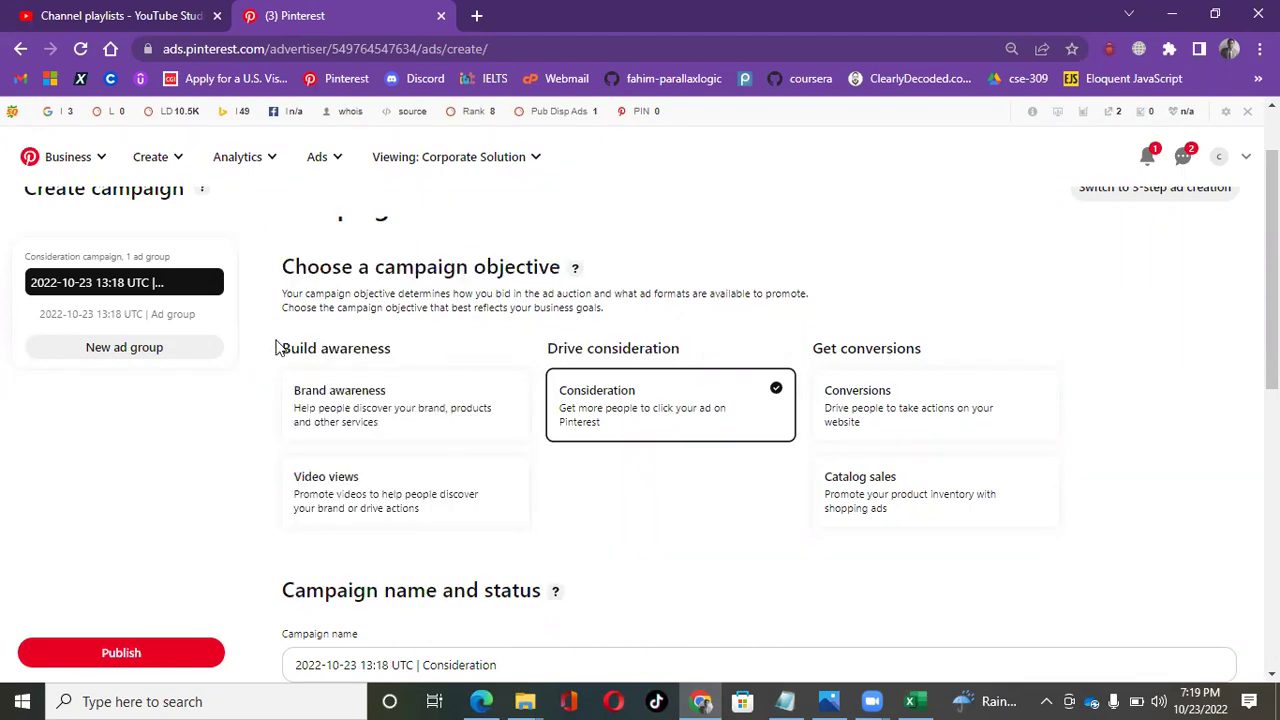
left_click_drag(278, 355, 441, 362)
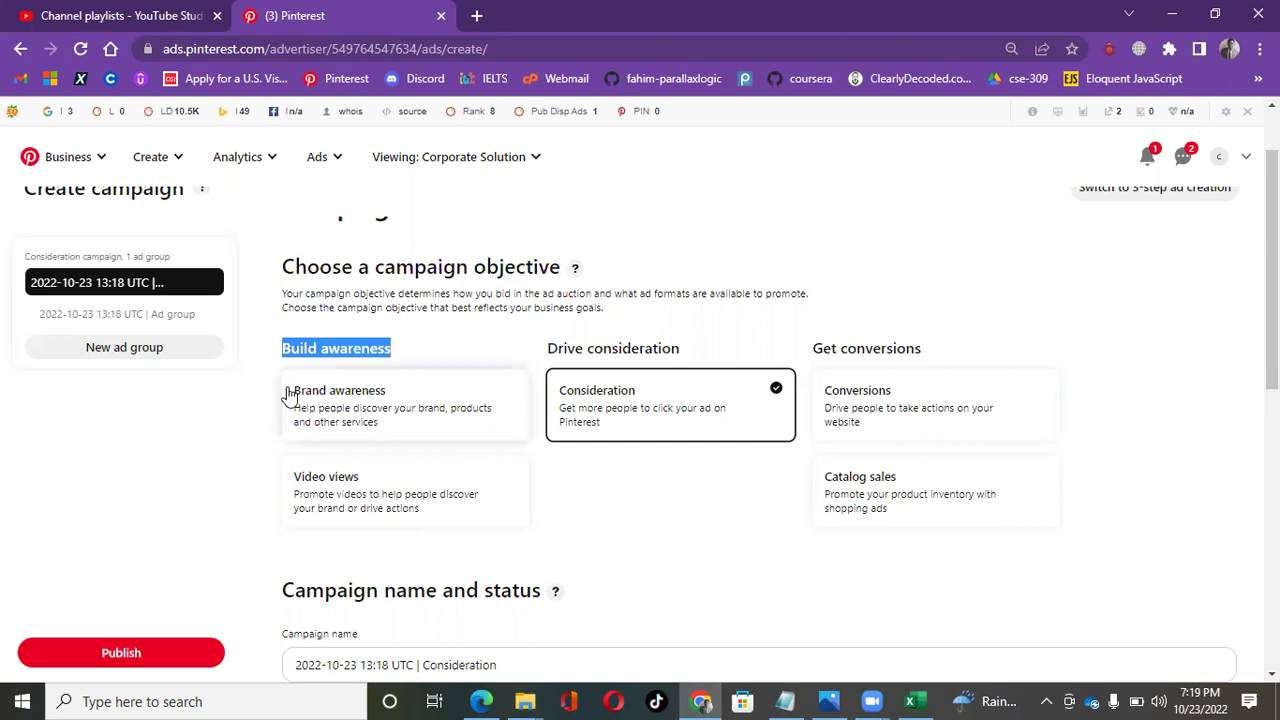
left_click_drag(549, 350, 716, 350)
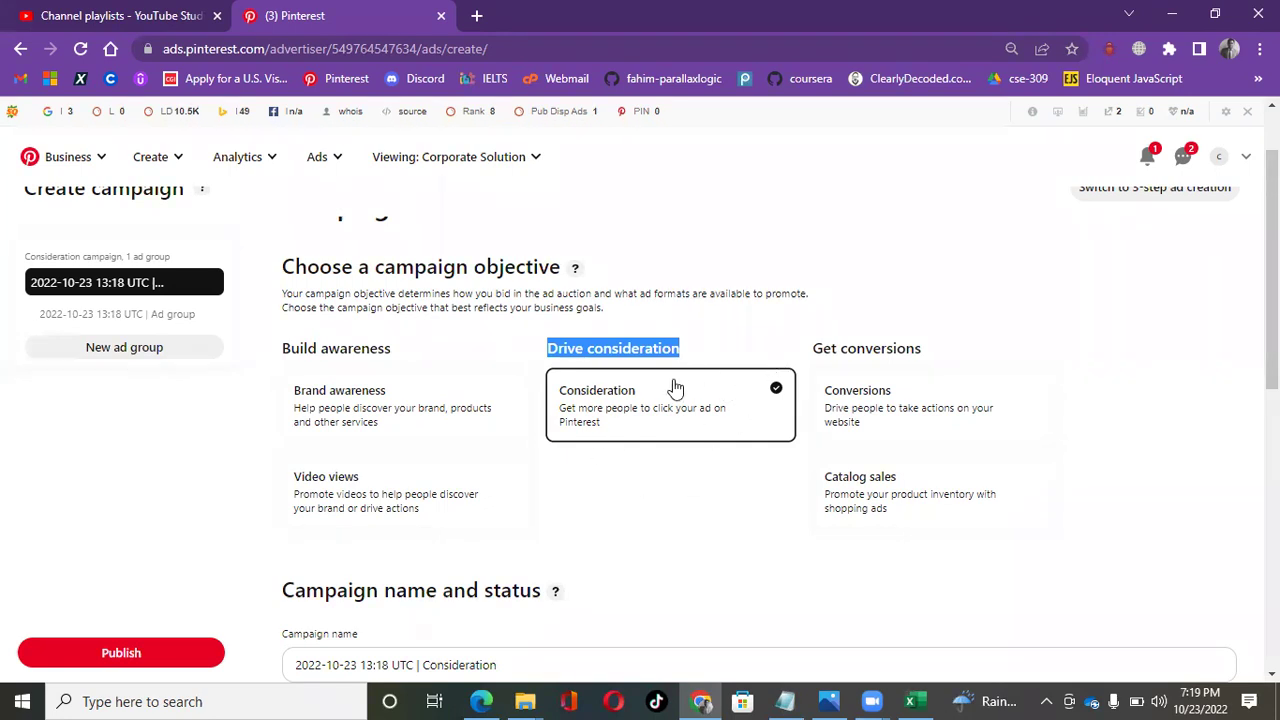
- Set the campaign objective to Brand awareness under Build awareness
left_click(984, 355)
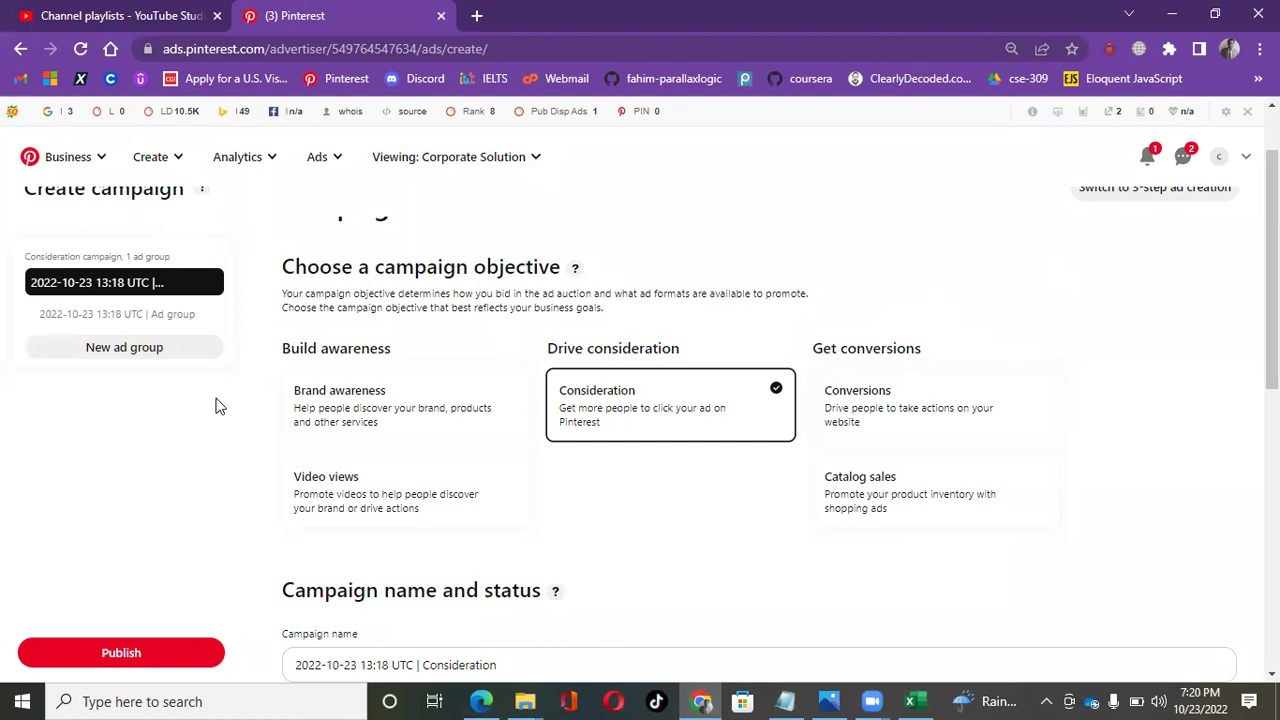
scroll(366, 376, "down", 1)
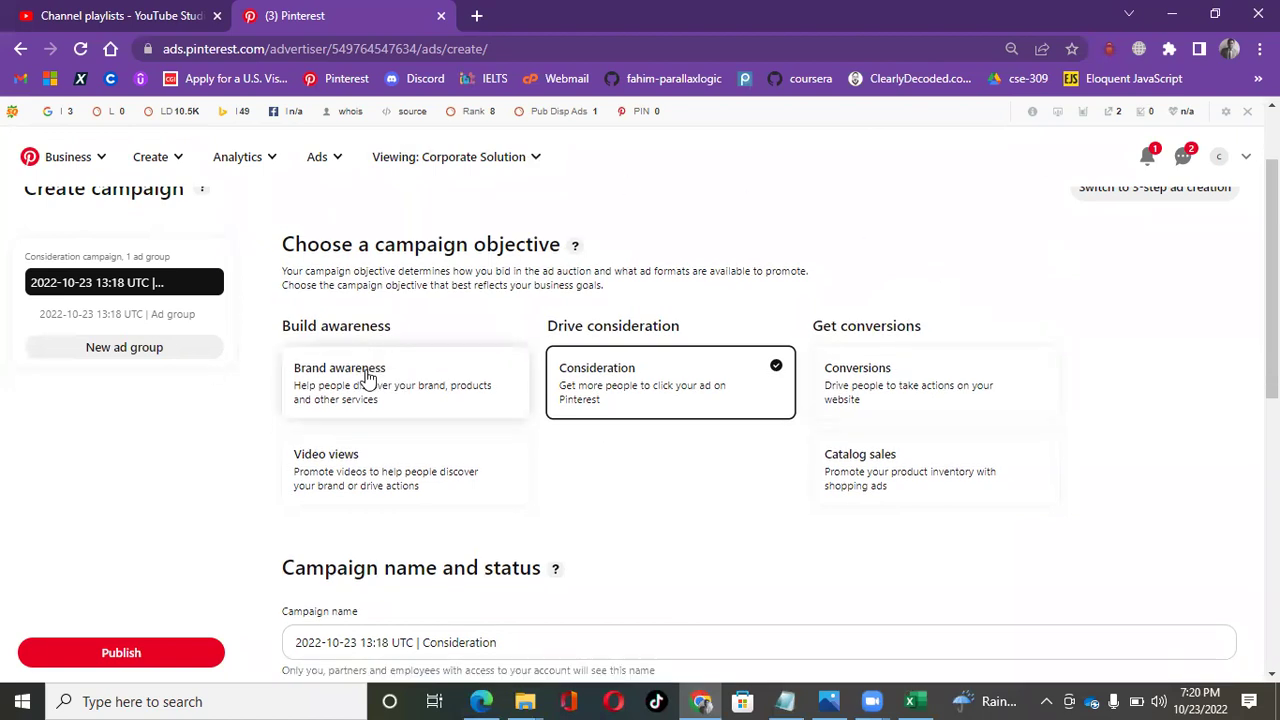
scroll(366, 376, "down", 1)
left_click(316, 322)
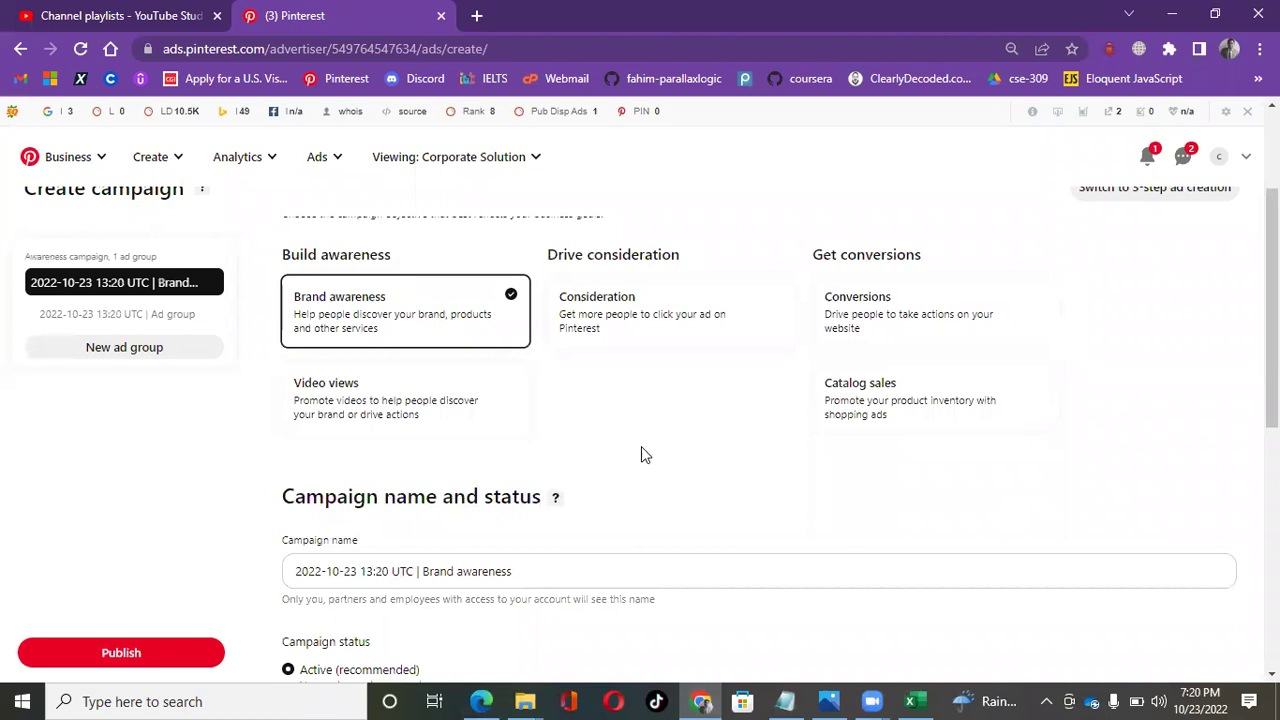
- Rename the campaign to "Brand awareness for Batch 17", removing the date and time prefix from its name
scroll(491, 300, "down", 3)
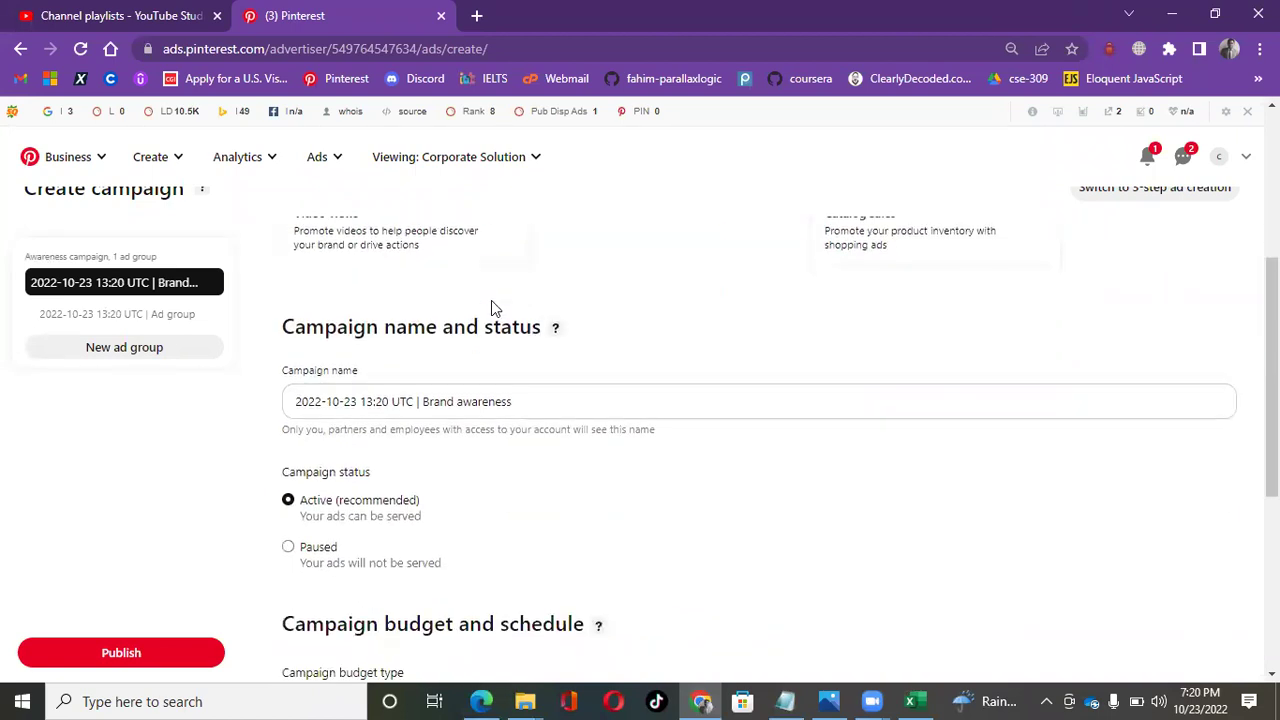
left_click_drag(272, 313, 701, 319)
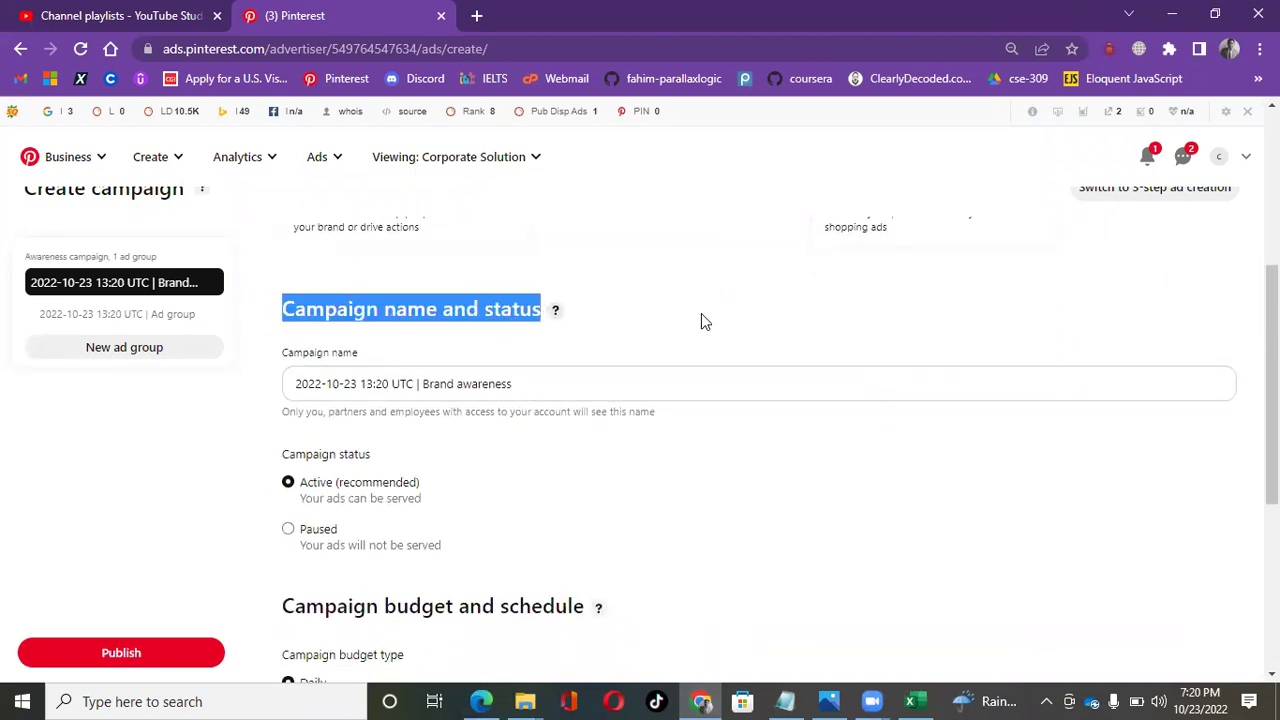
scroll(703, 318, "up", 1)
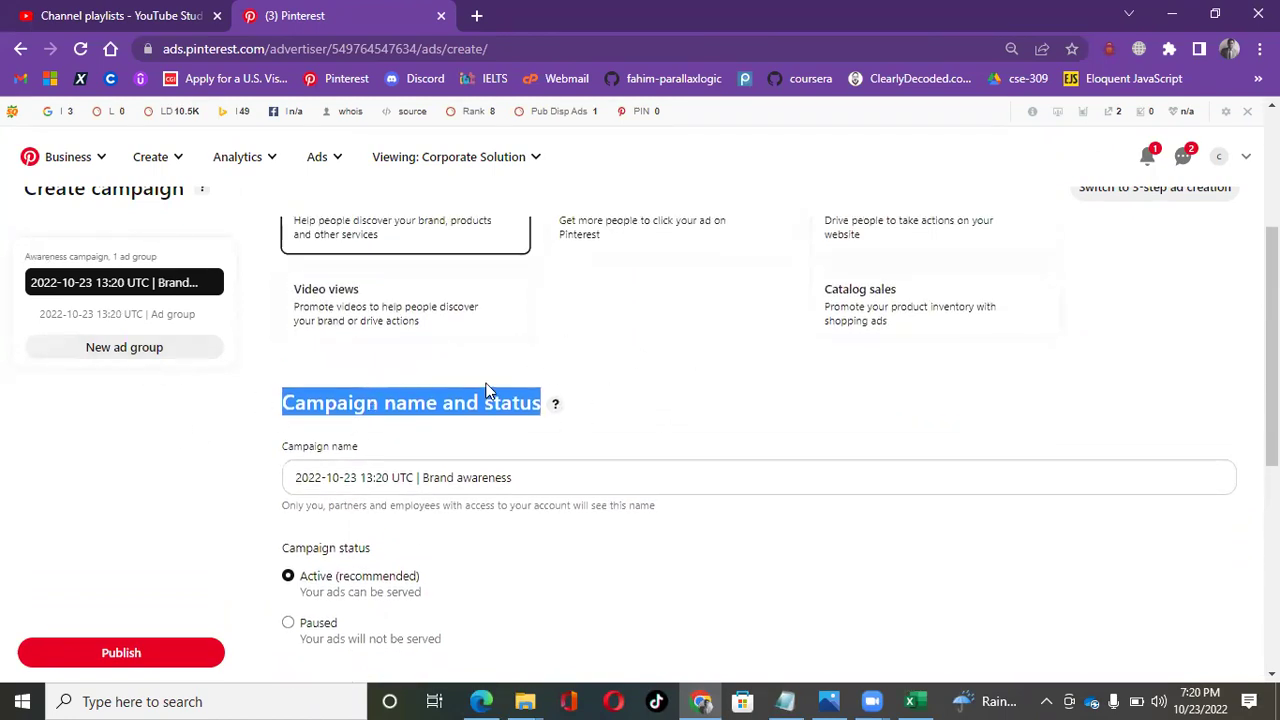
left_click_drag(419, 477, 12, 436)
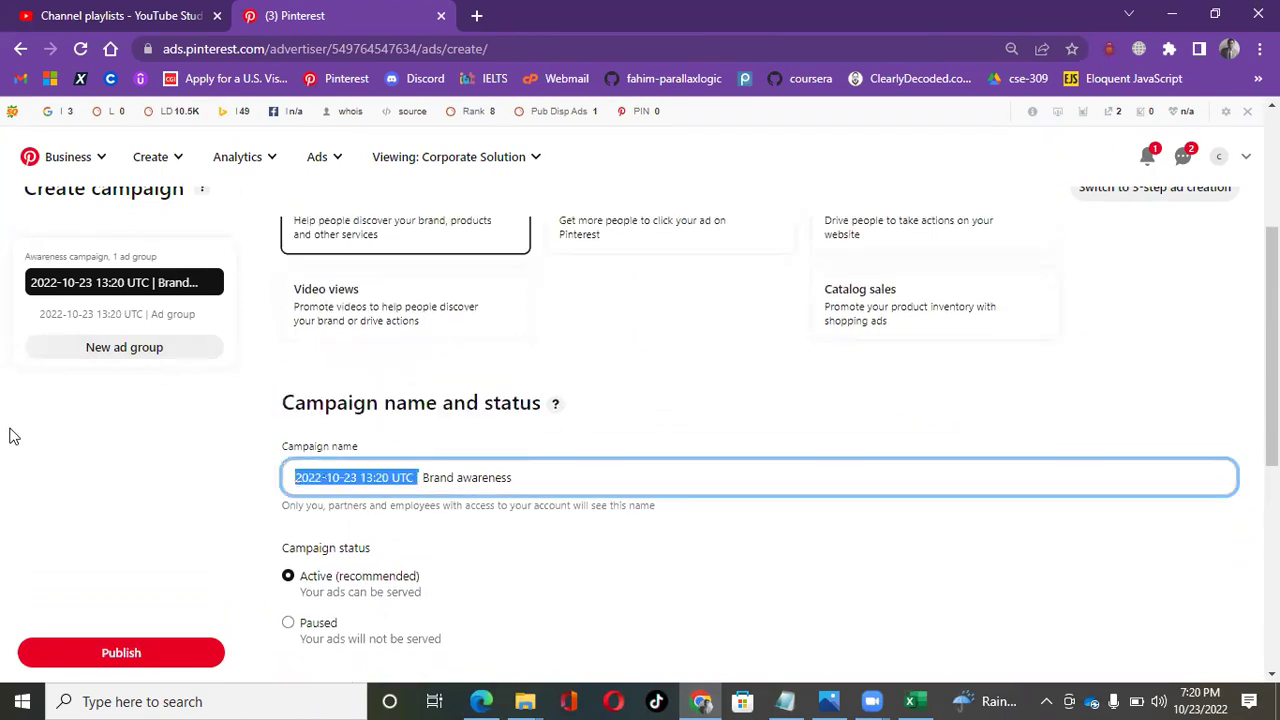
key("BackSpace")
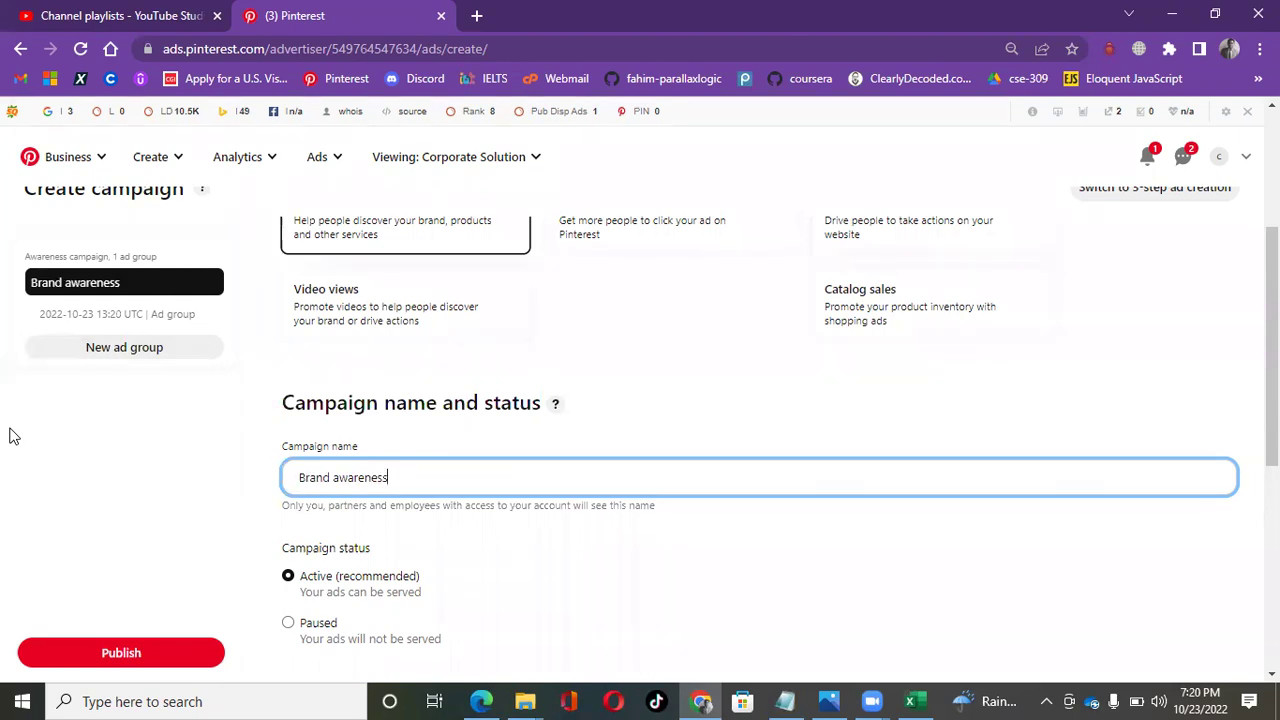
type("for Batch 17")
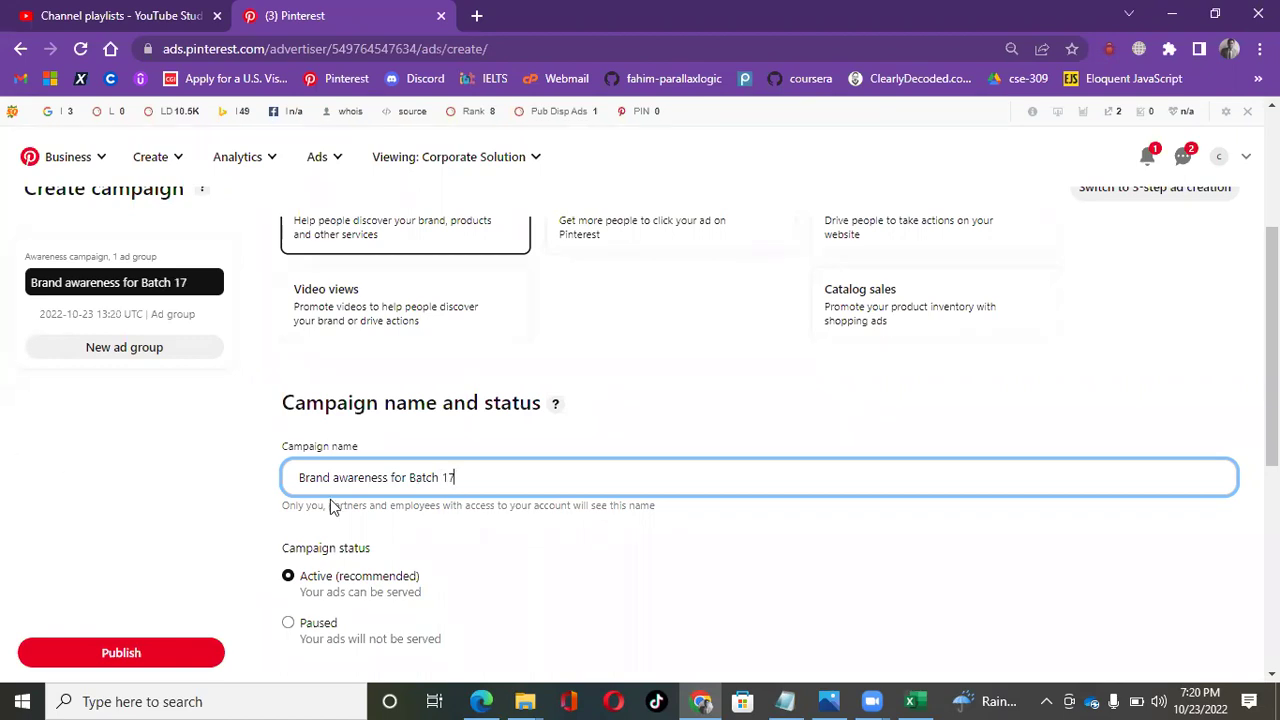
- Review the campaign status section and read the descriptions of the Active and Paused options
scroll(643, 537, "down", 1)
scroll(420, 452, "down", 1)
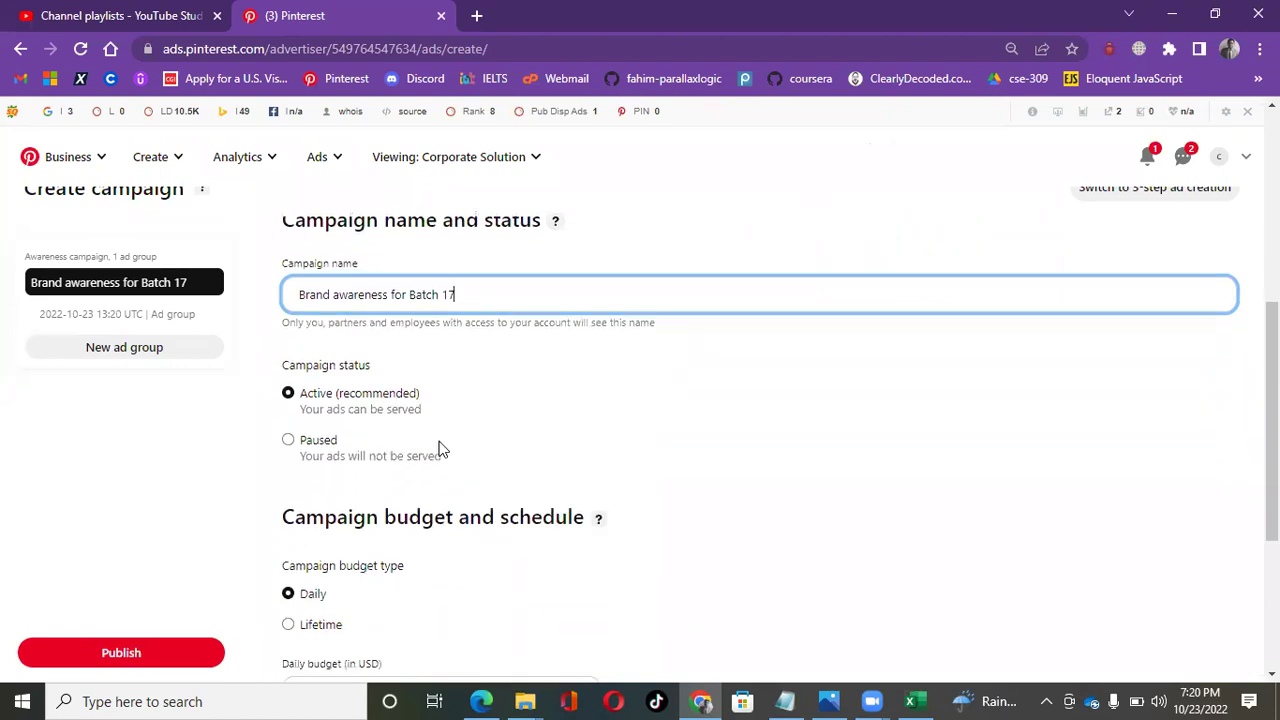
left_click_drag(283, 372, 457, 371)
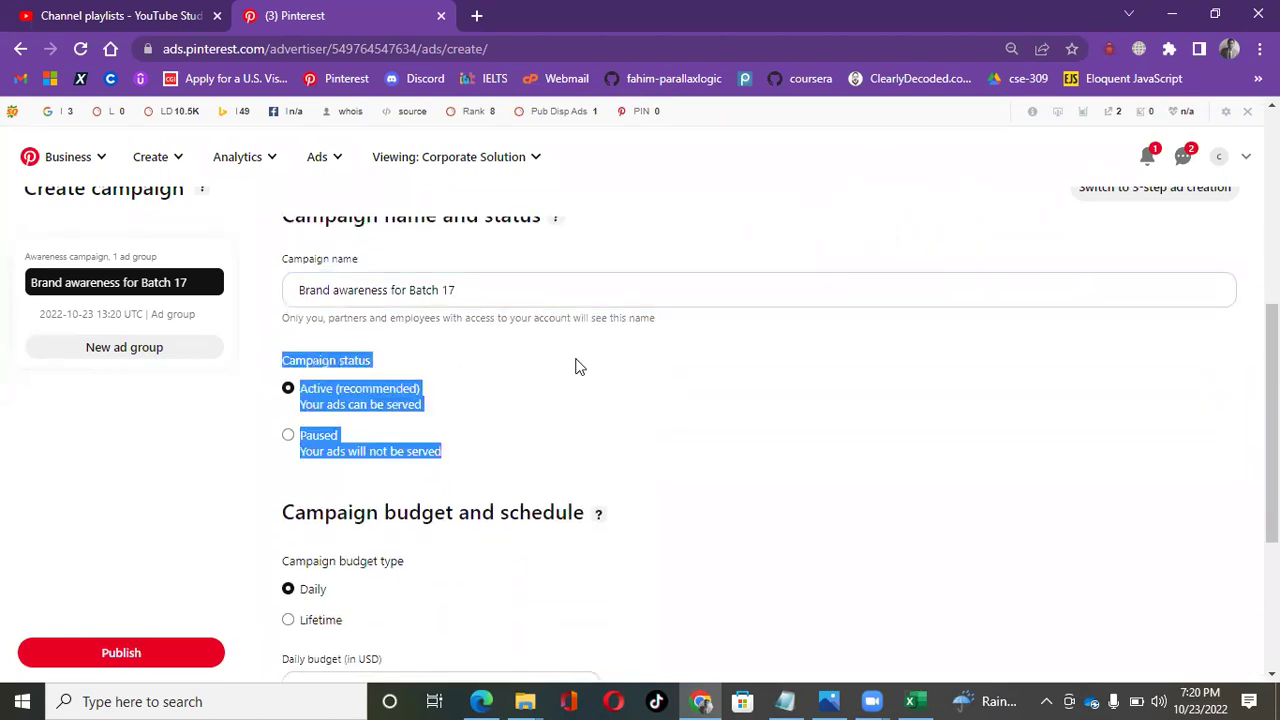
left_click(386, 343)
left_click_drag(277, 360, 435, 349)
scroll(437, 349, "down", 1)
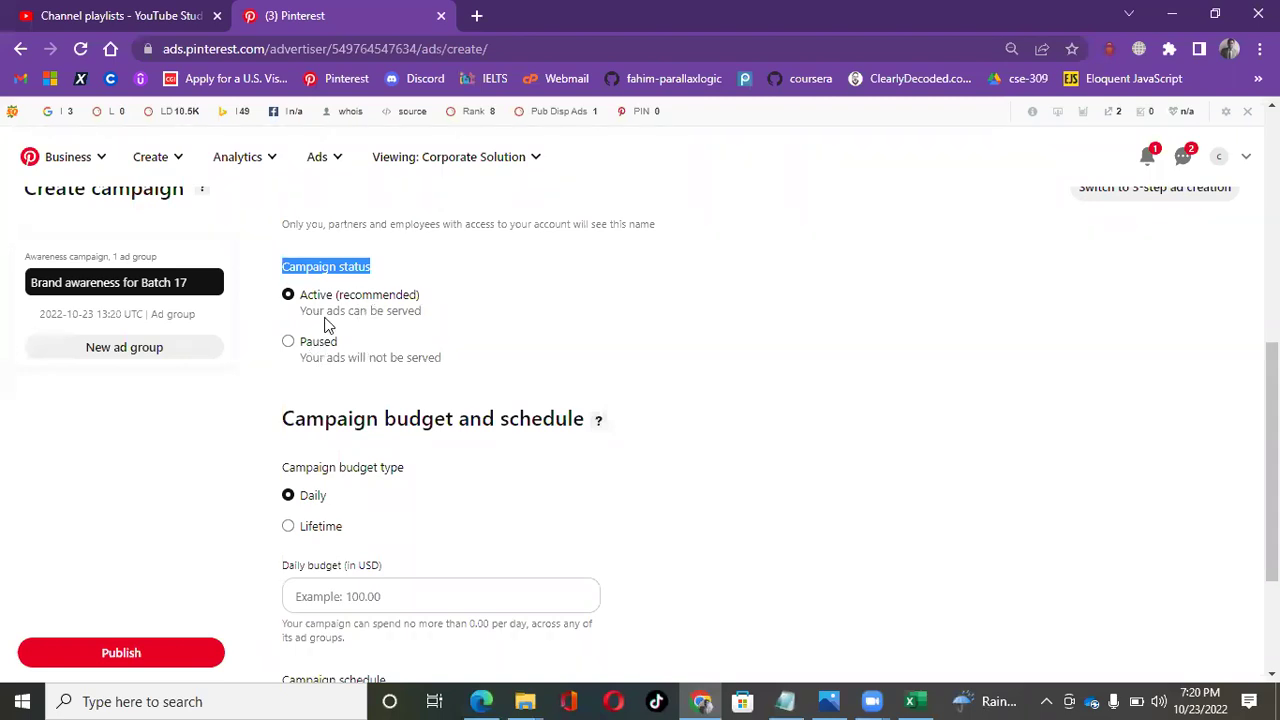
left_click_drag(299, 312, 422, 318)
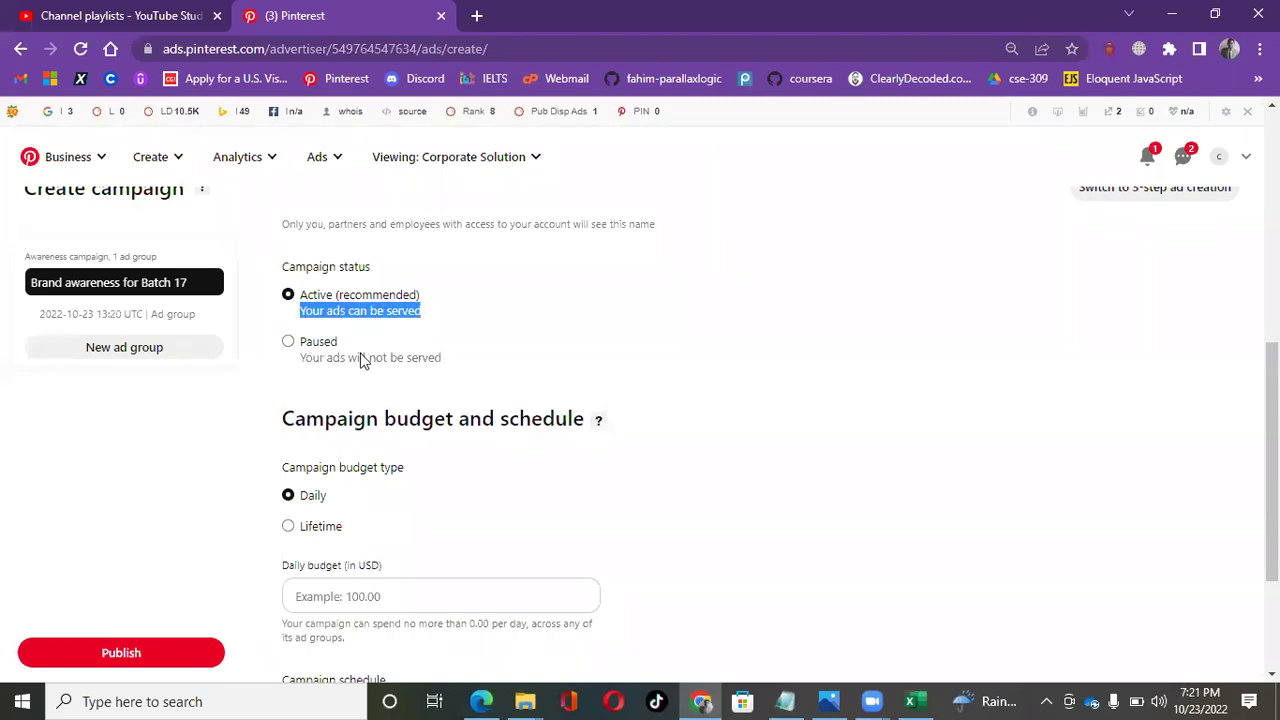
left_click_drag(299, 358, 457, 360)
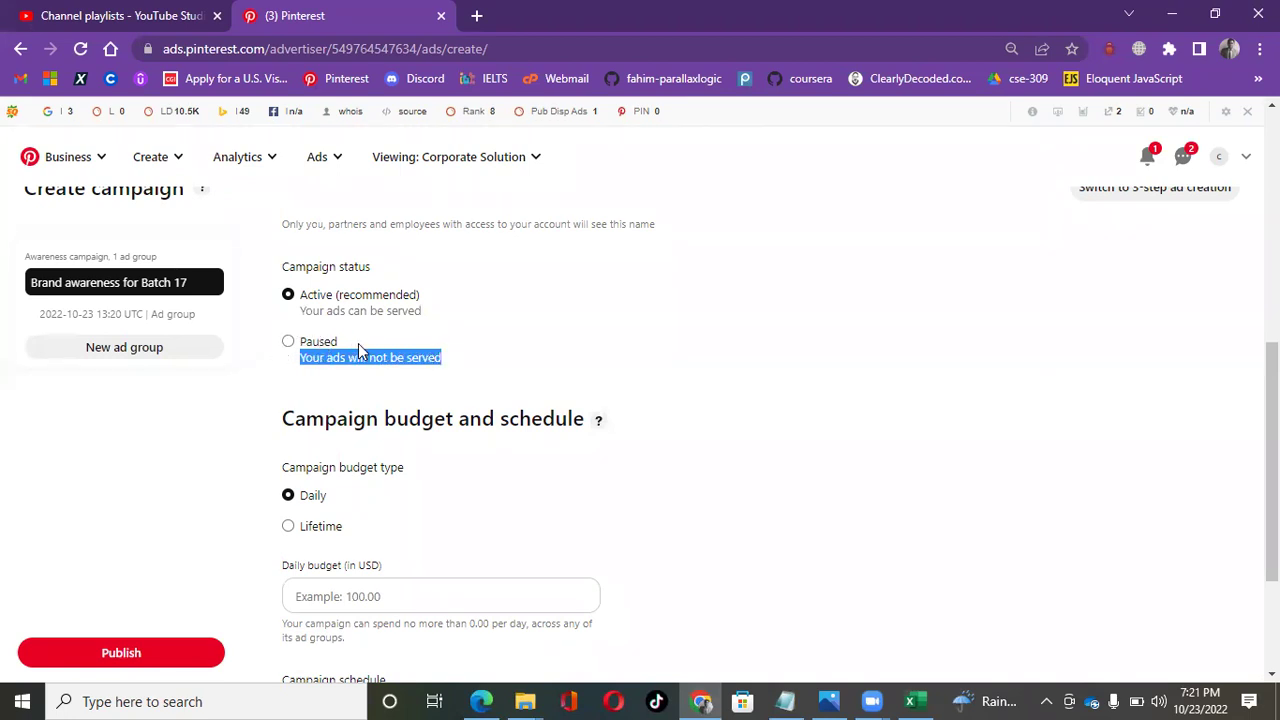
- Try the Lifetime budget type, return to Daily, and set the daily campaign budget to 10.00 USD
scroll(629, 353, "up", 1)
scroll(629, 353, "down", 1)
scroll(563, 374, "down", 1)
left_click_drag(272, 332, 669, 332)
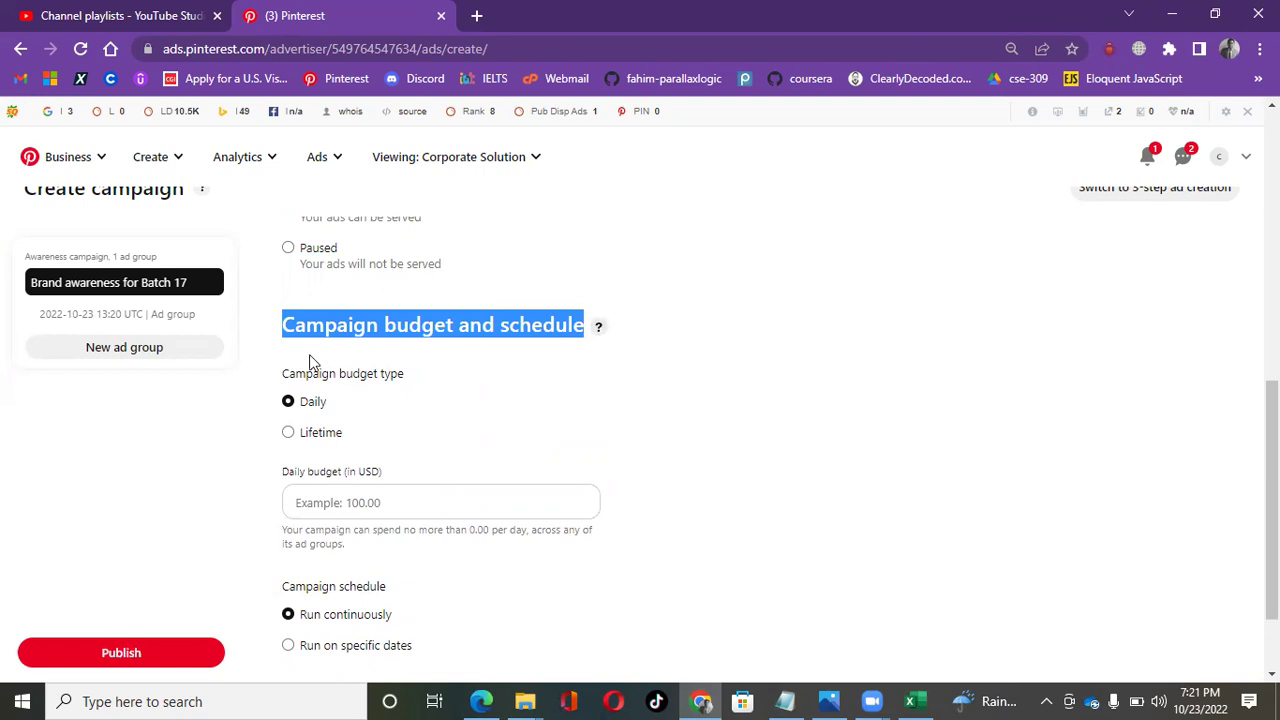
scroll(526, 366, "down", 2)
left_click_drag(287, 258, 388, 255)
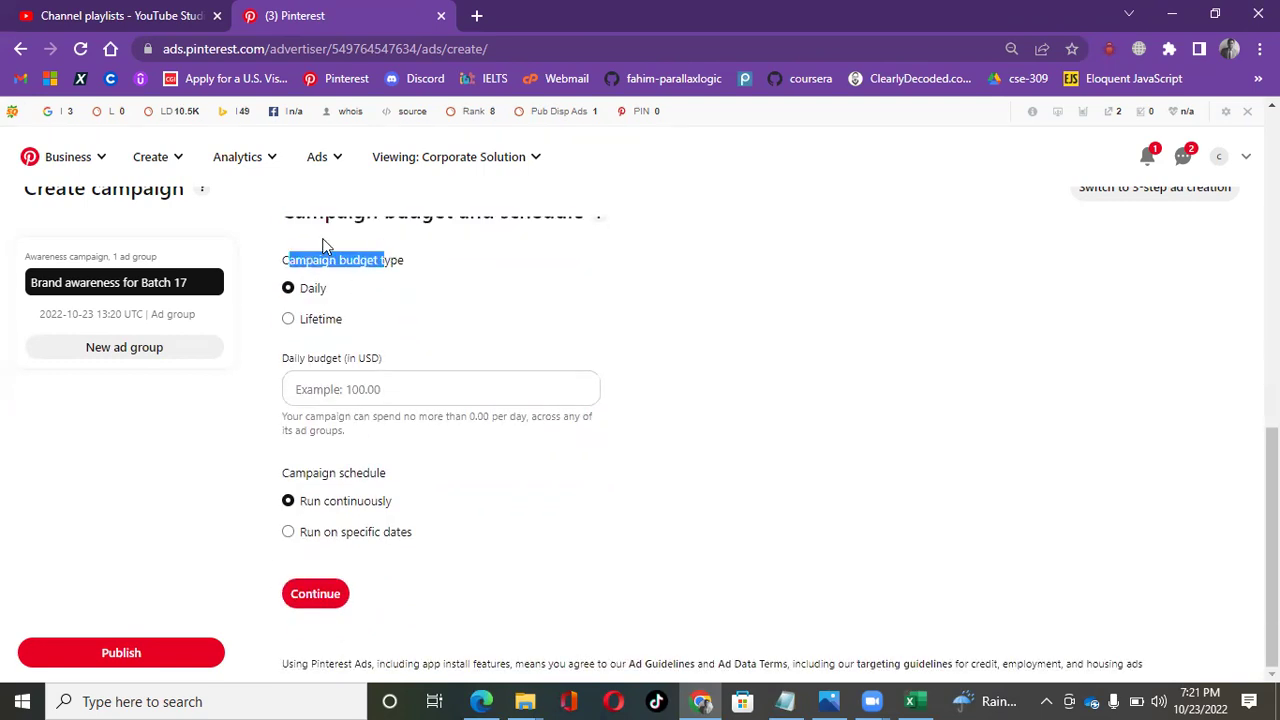
left_click(288, 320)
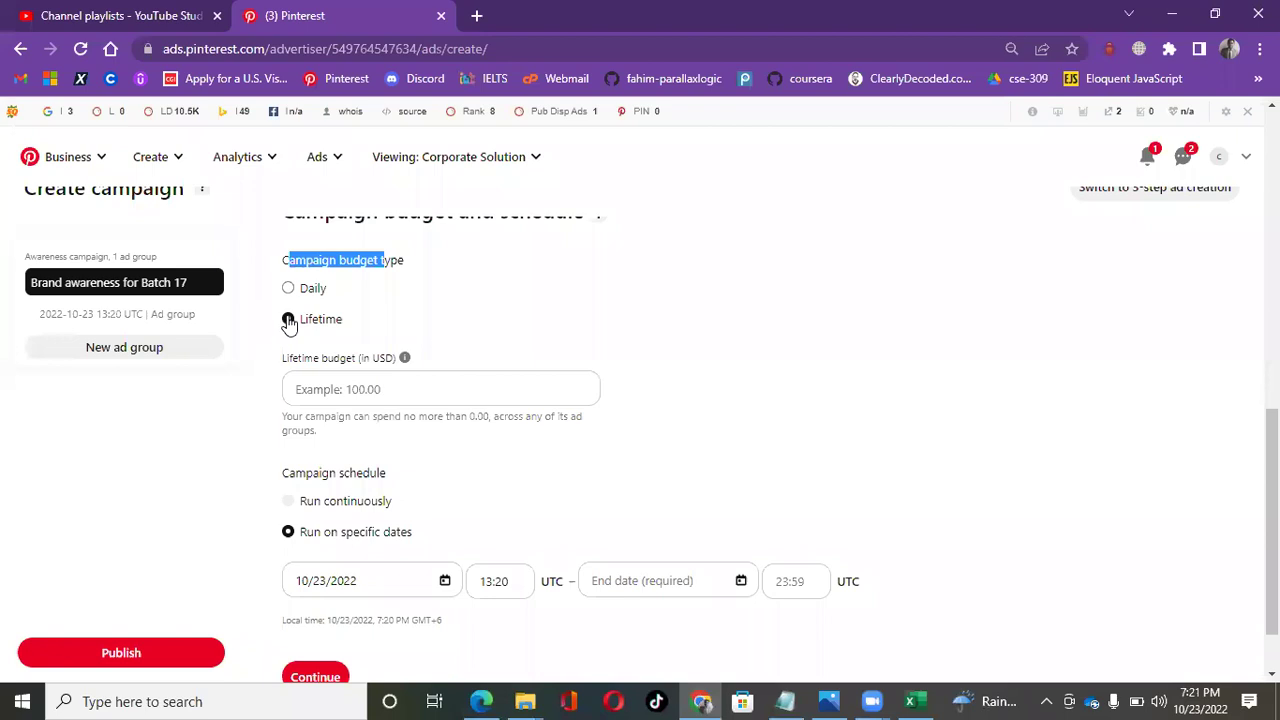
left_click(297, 296)
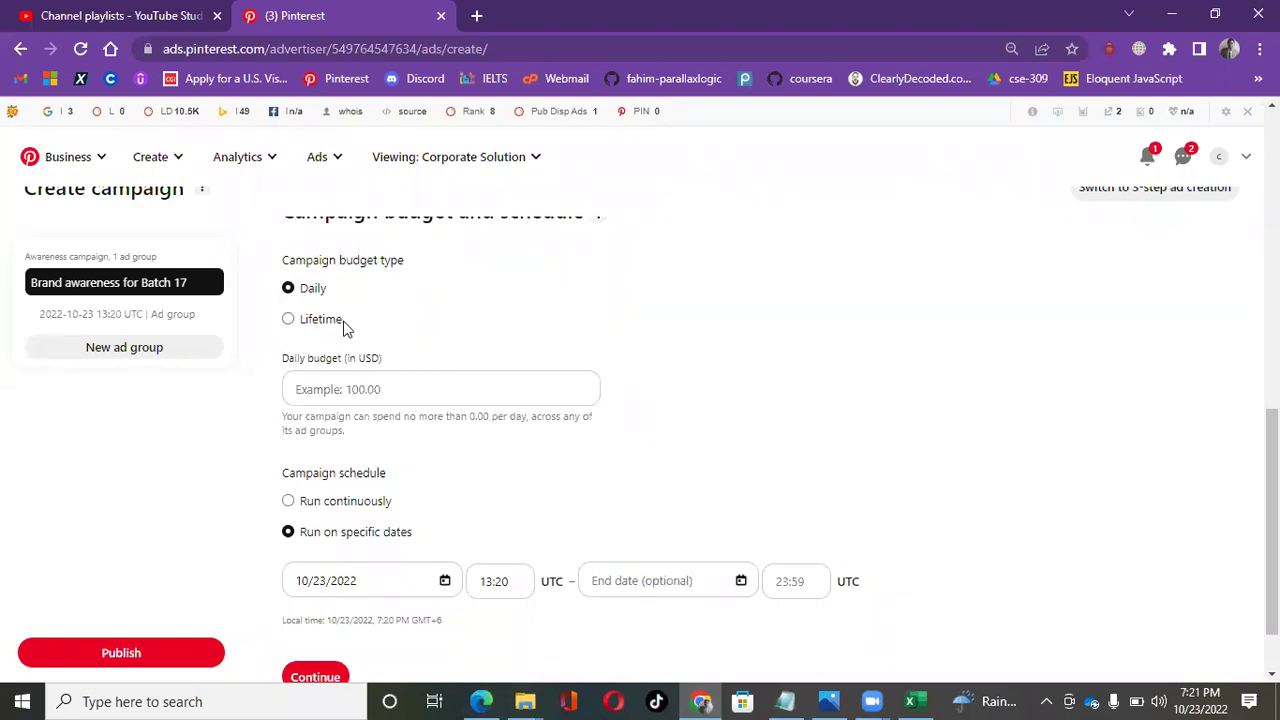
left_click(350, 388)
type("10")
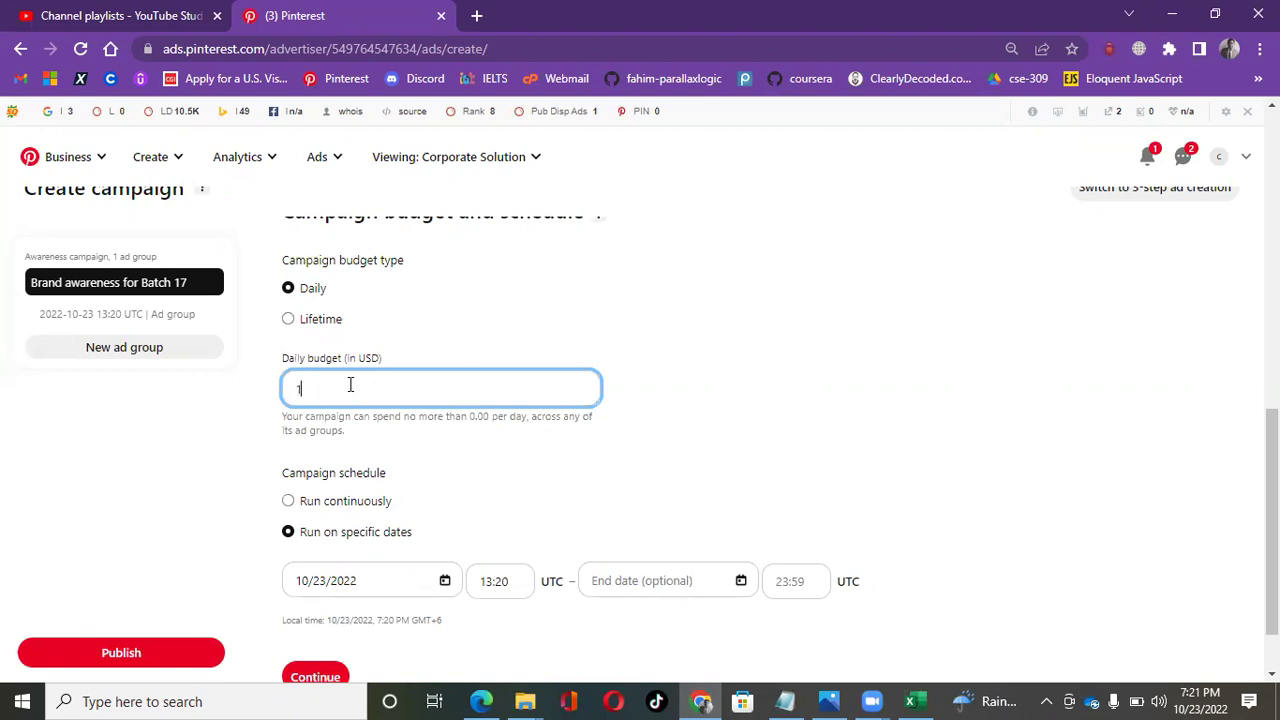
left_click(730, 372)
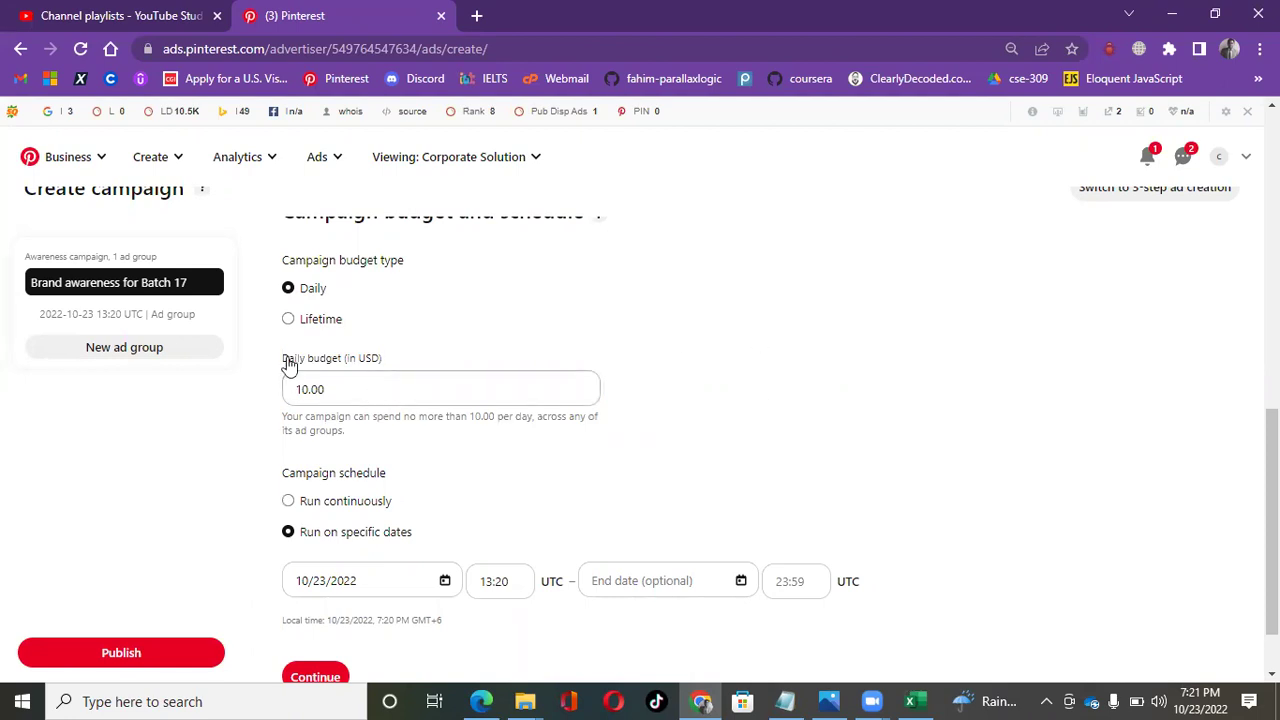
- Change the campaign budget type to Lifetime and set the lifetime budget to 100.00 USD
left_click(288, 319)
left_click(350, 378)
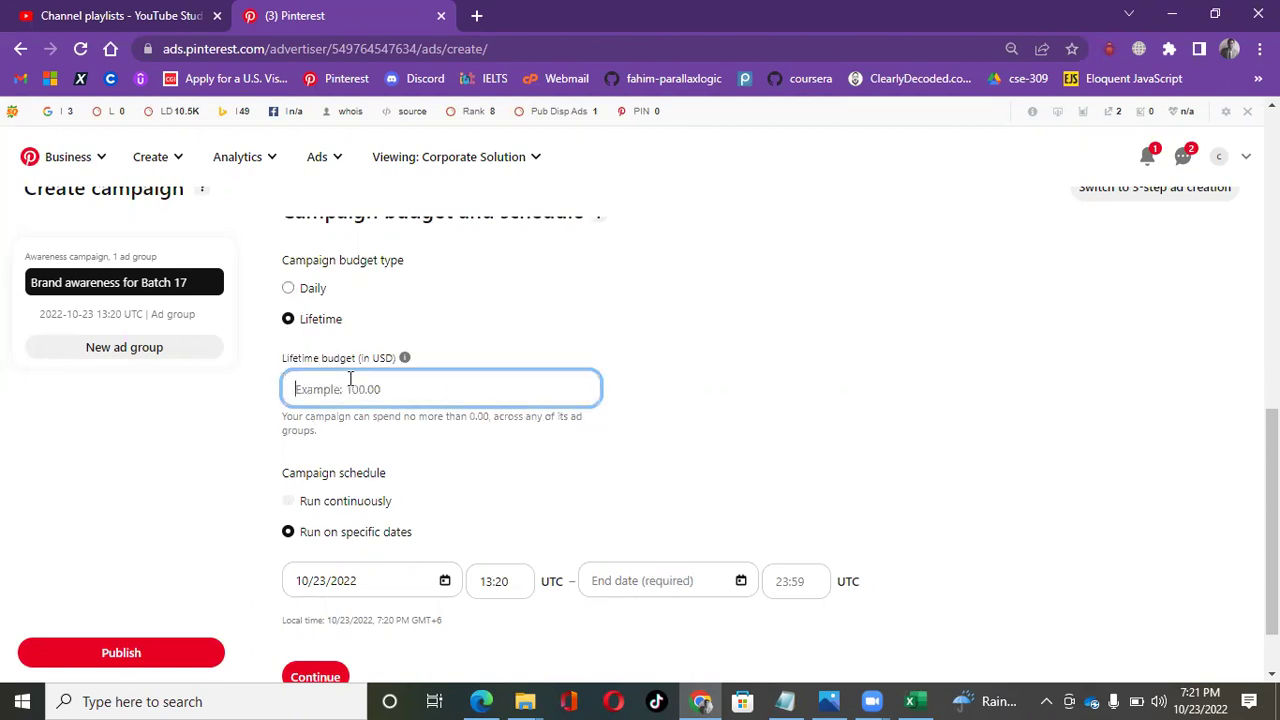
type("100")
left_click(549, 341)
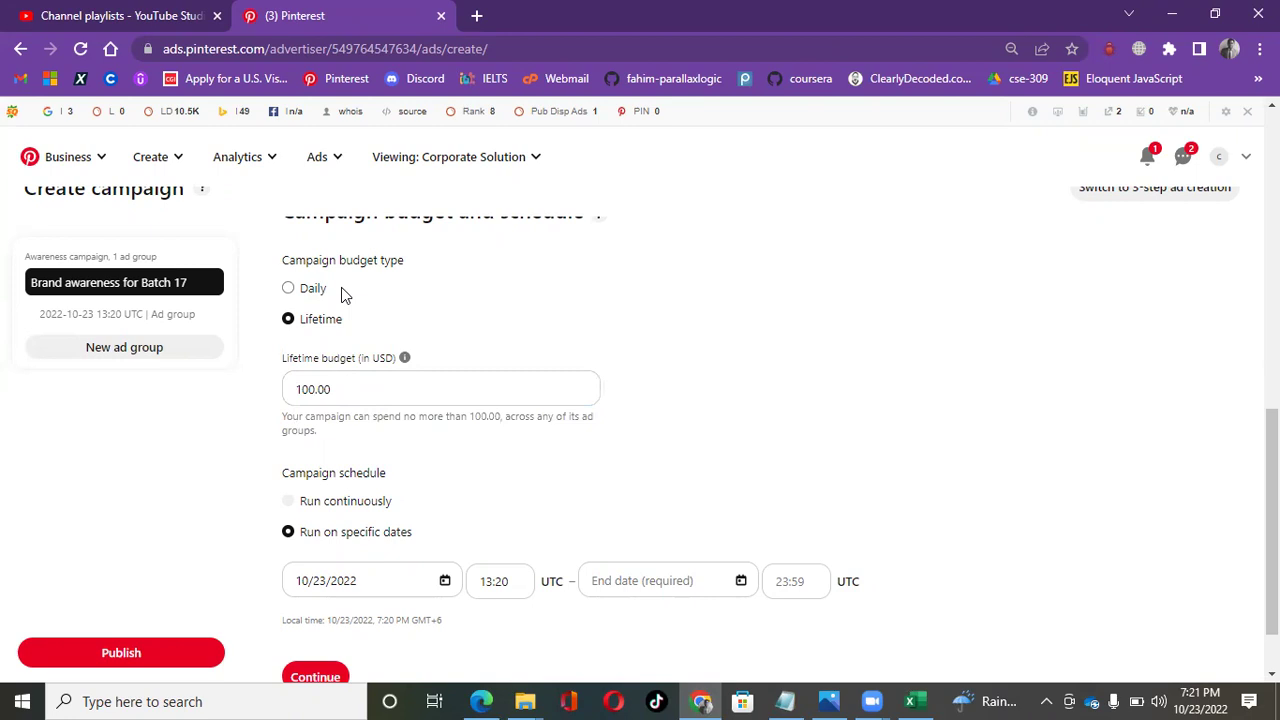
- Switch the campaign budget type to Daily and back to Lifetime to compare their spending limits
left_click(287, 289)
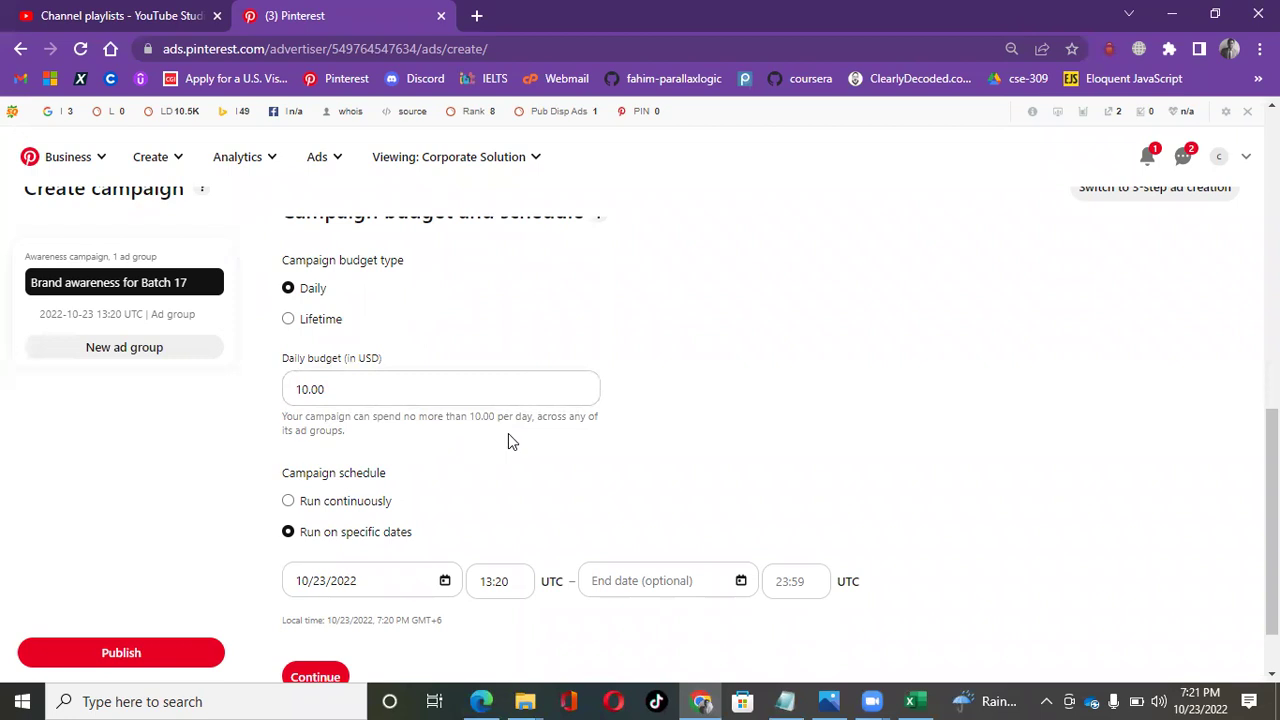
scroll(513, 441, "down", 1)
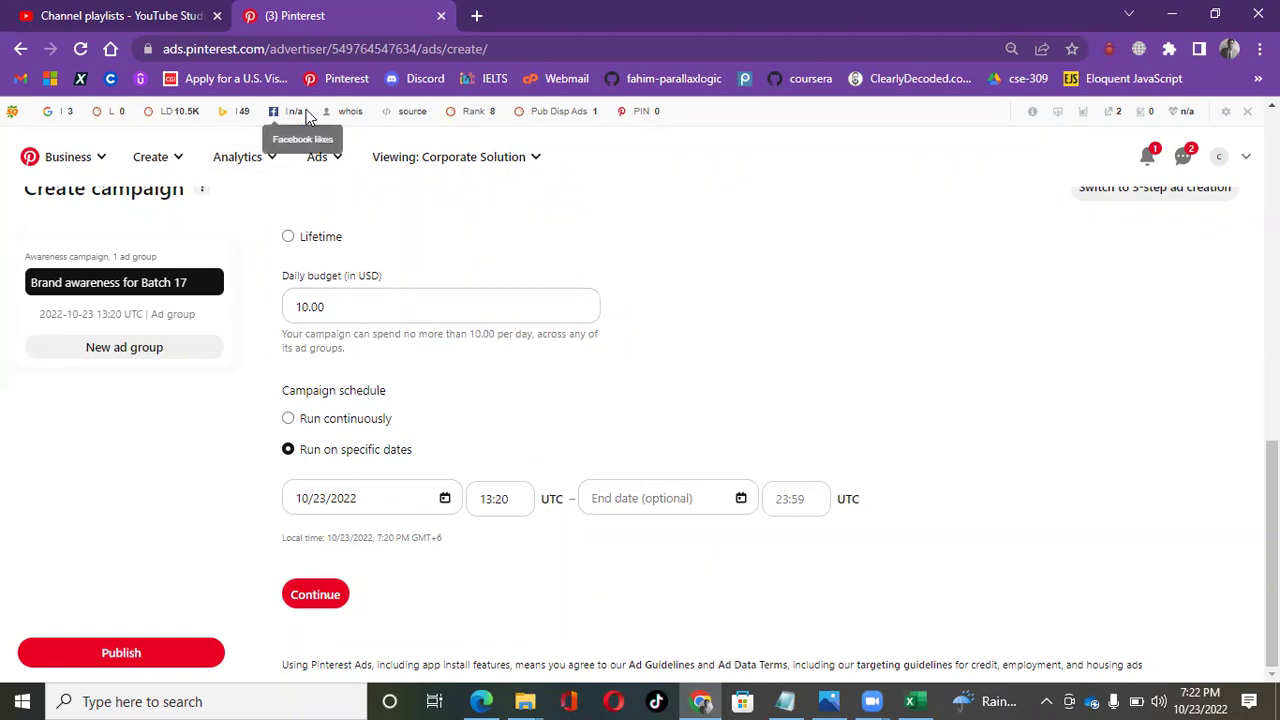
scroll(423, 383, "up", 1)
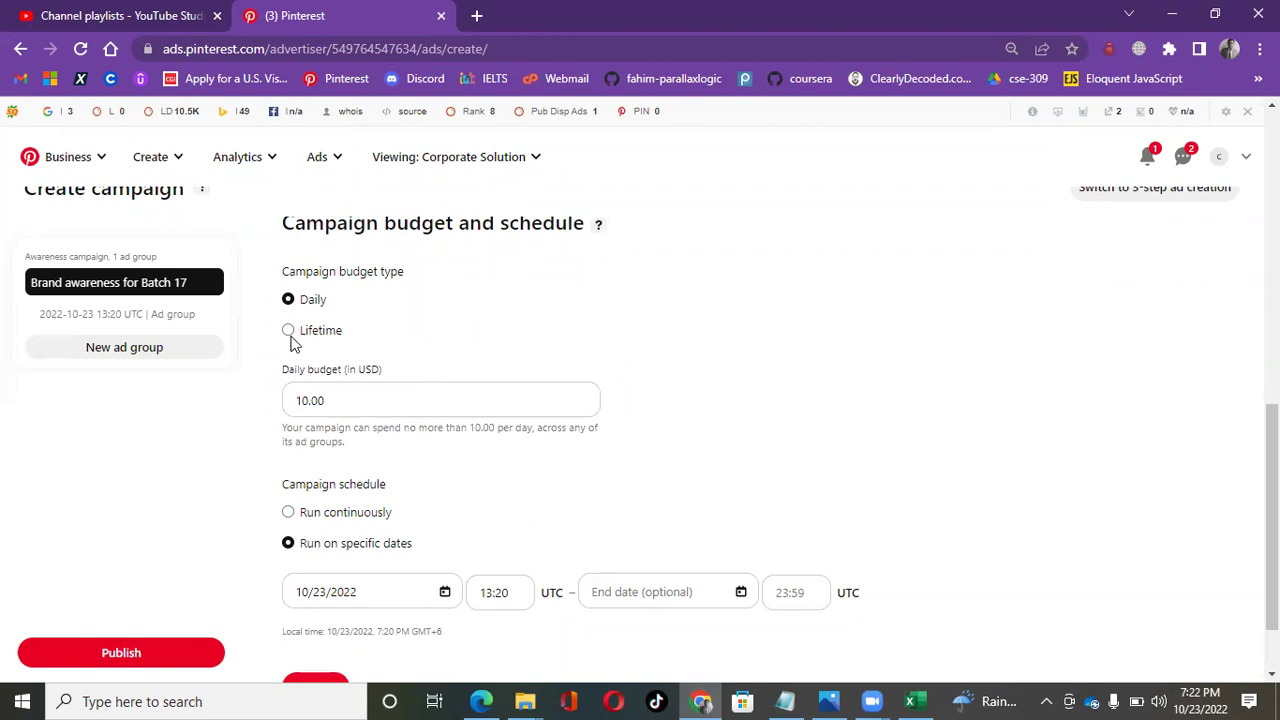
left_click(292, 332)
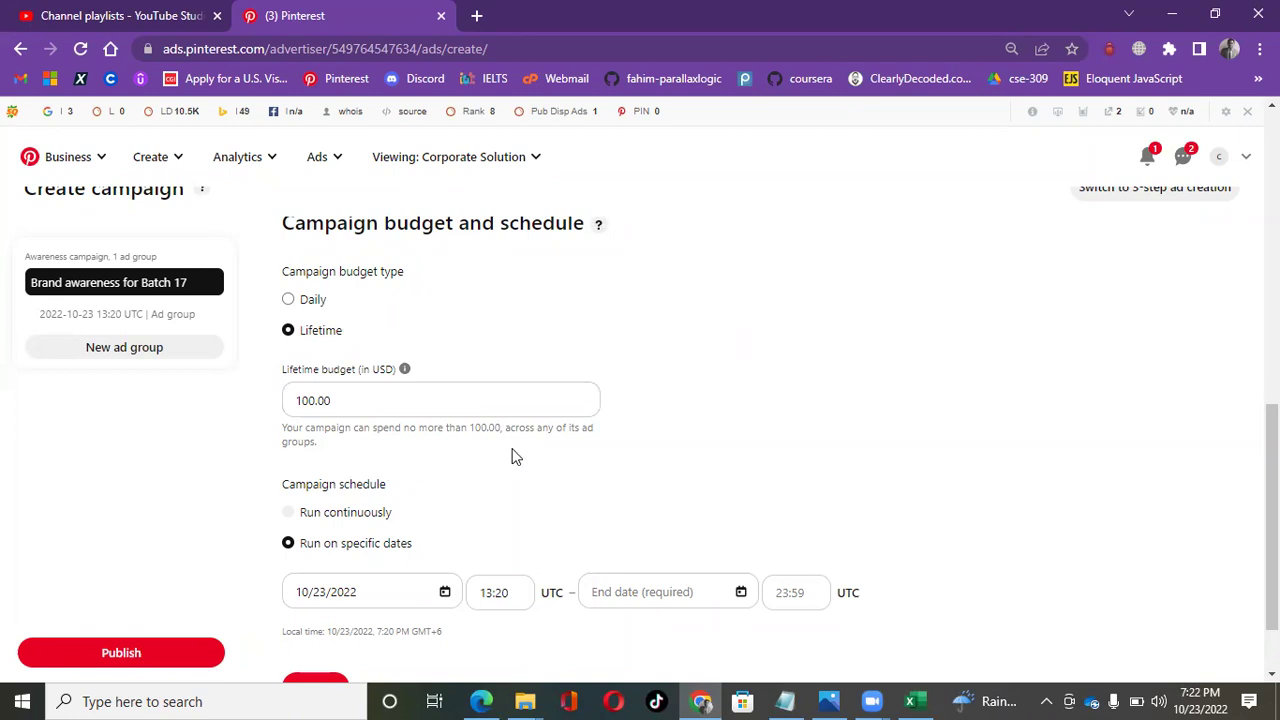
- Examine the campaign schedule options, Run continuously and Run on specific dates, alongside the Lifetime budget settings
scroll(514, 451, "down", 1)
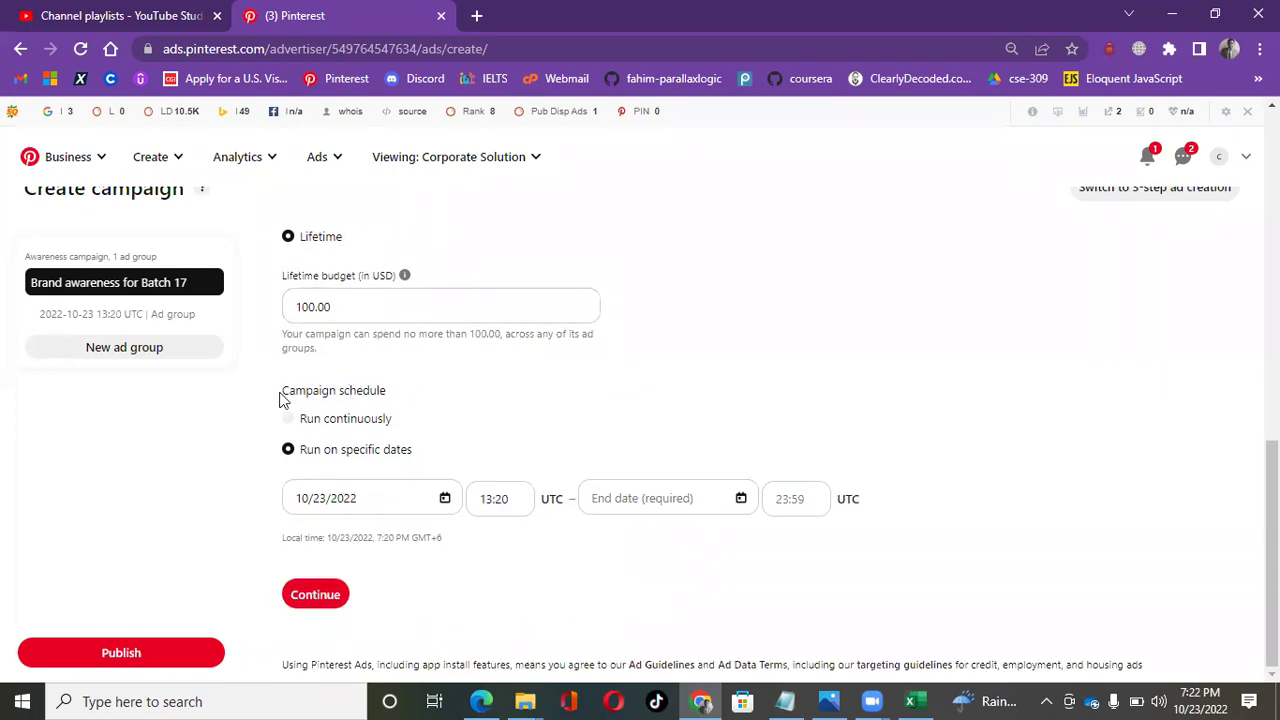
left_click_drag(281, 391, 505, 390)
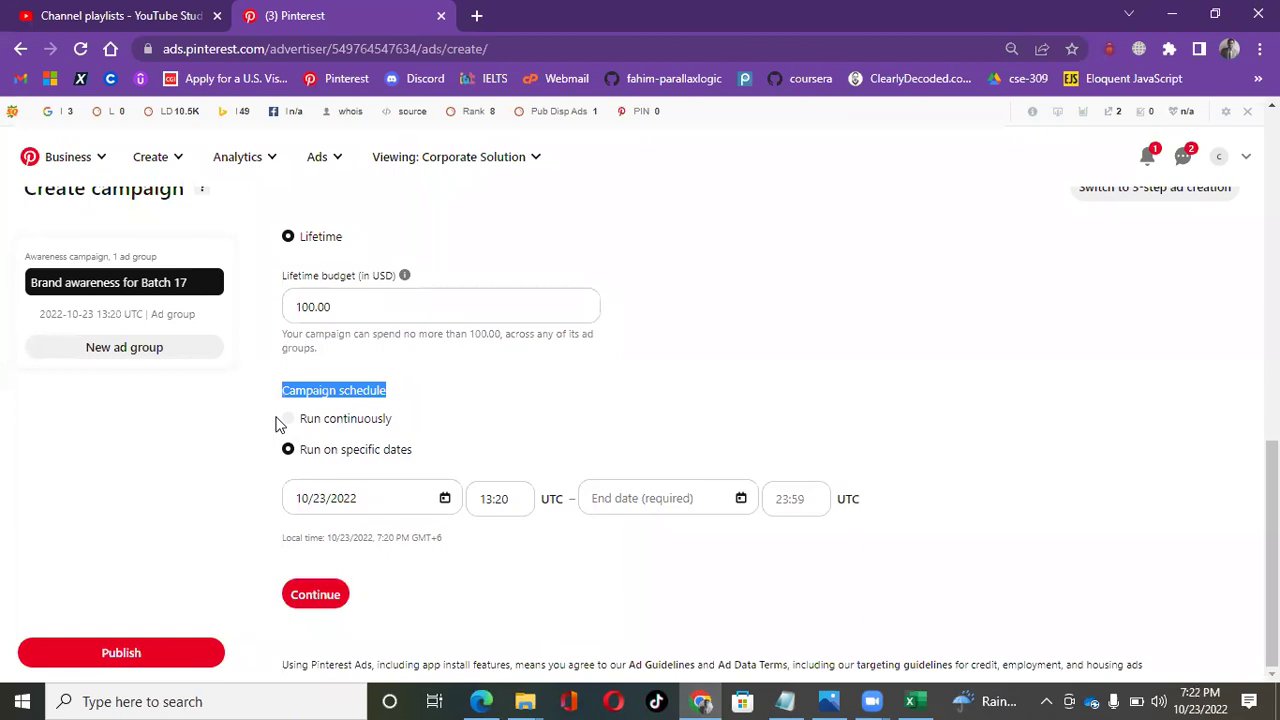
left_click(313, 423)
left_click_drag(313, 423, 486, 423)
left_click(486, 423)
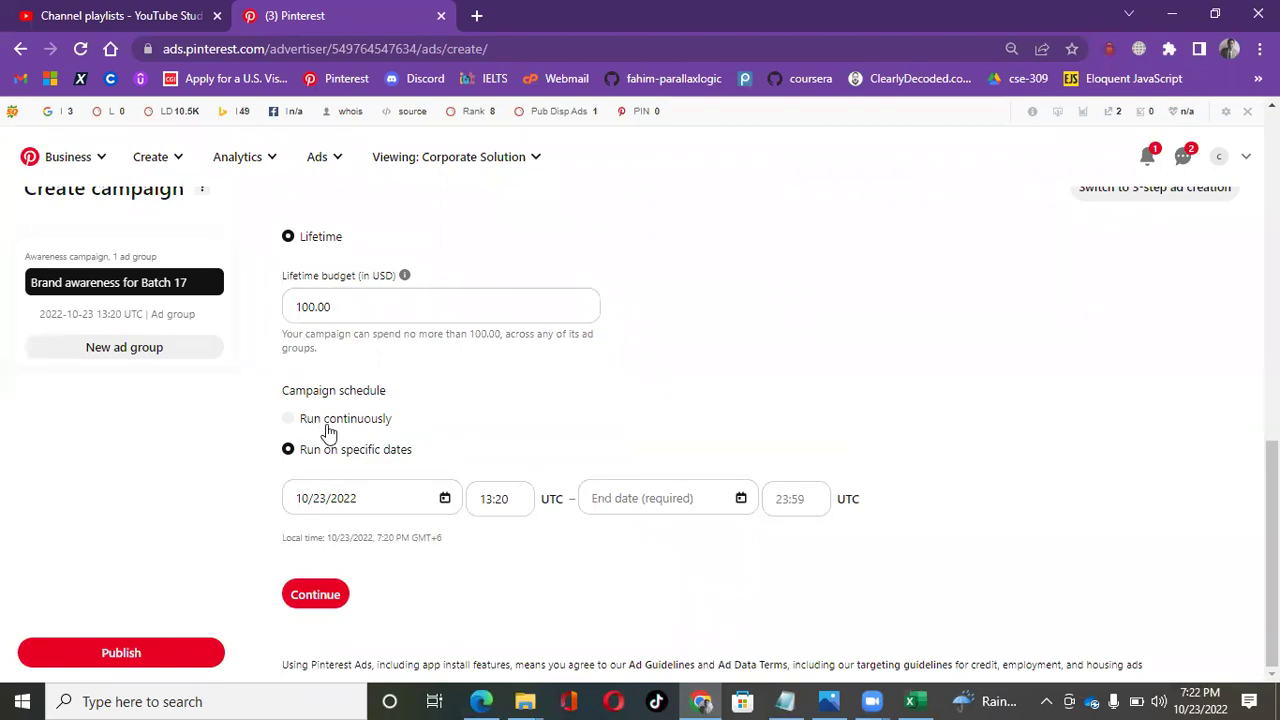
scroll(328, 430, "up", 2)
scroll(329, 429, "down", 1)
scroll(329, 429, "up", 1)
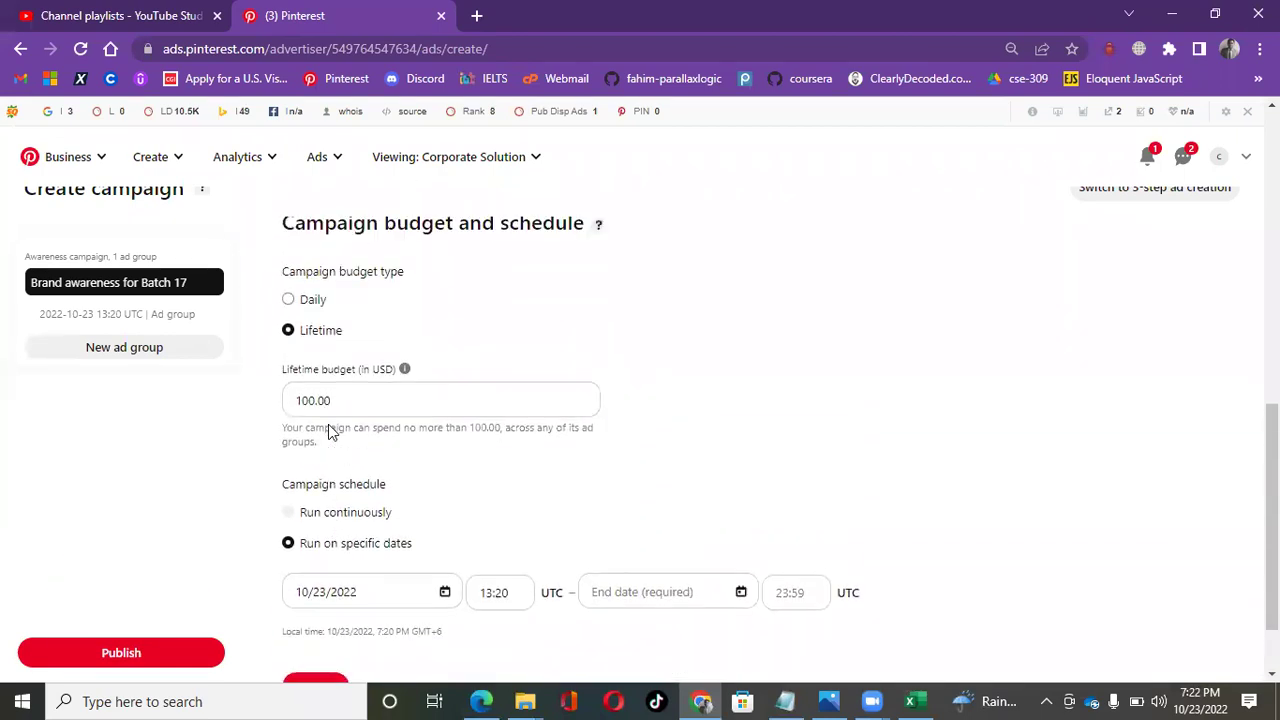
scroll(330, 424, "down", 1)
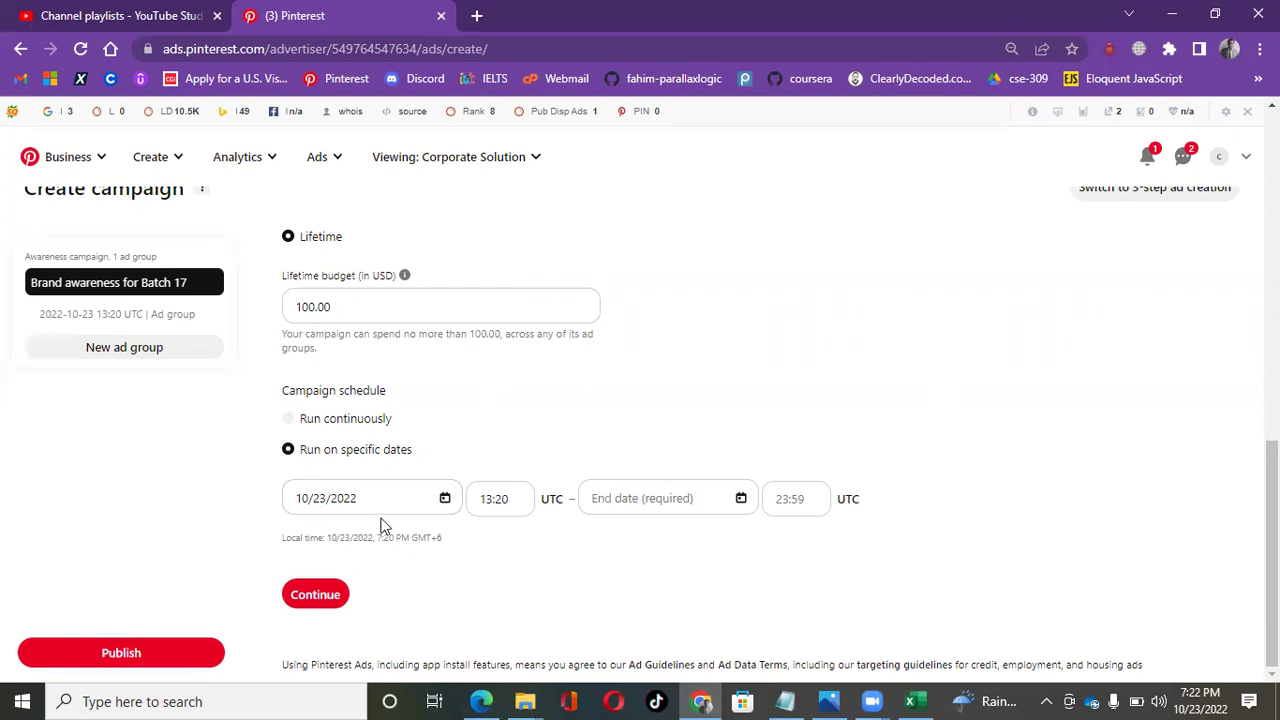
- Set the campaign schedule's end date to 11/02/2022, keeping the Run on specific dates option
left_click(741, 505)
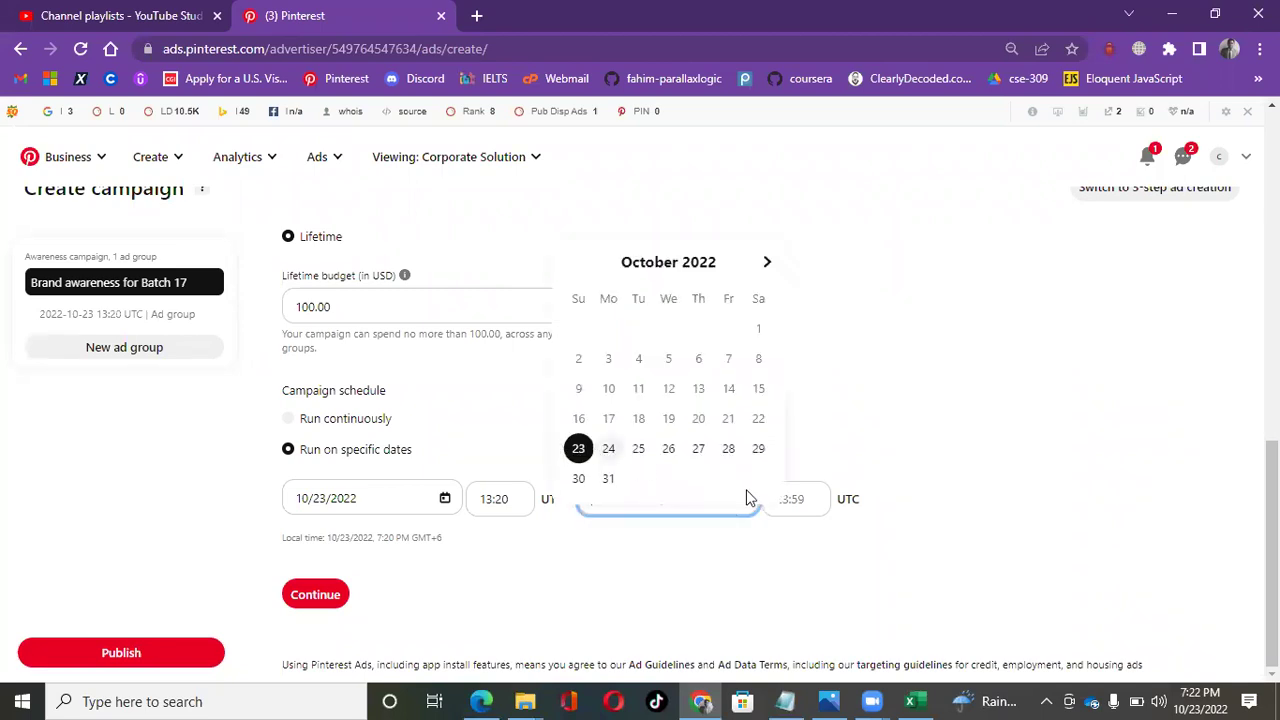
left_click(768, 264)
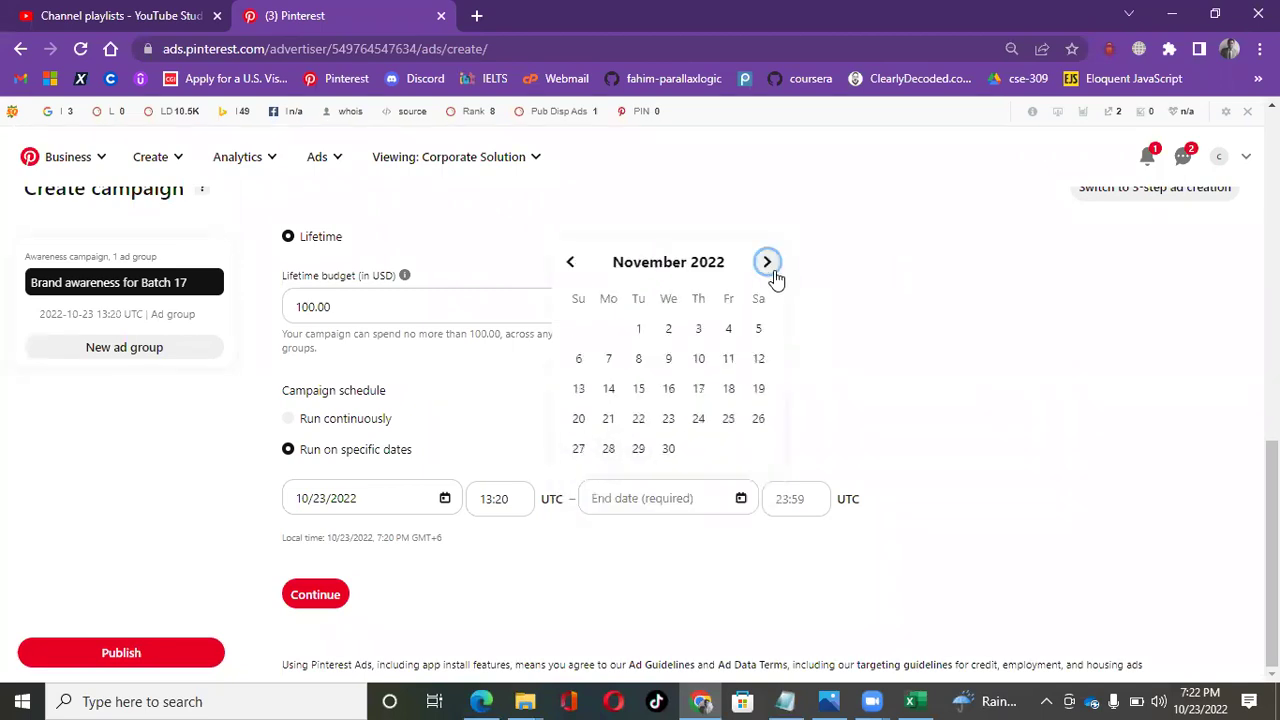
left_click(703, 330)
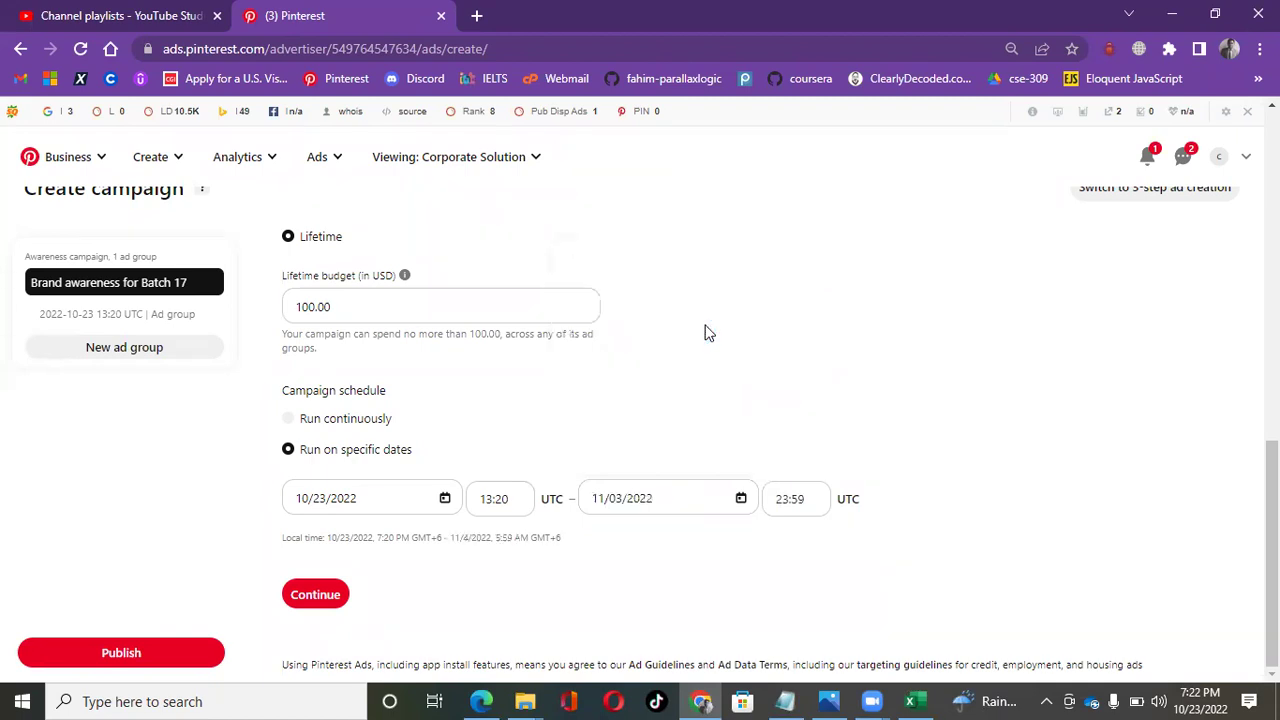
left_click(740, 498)
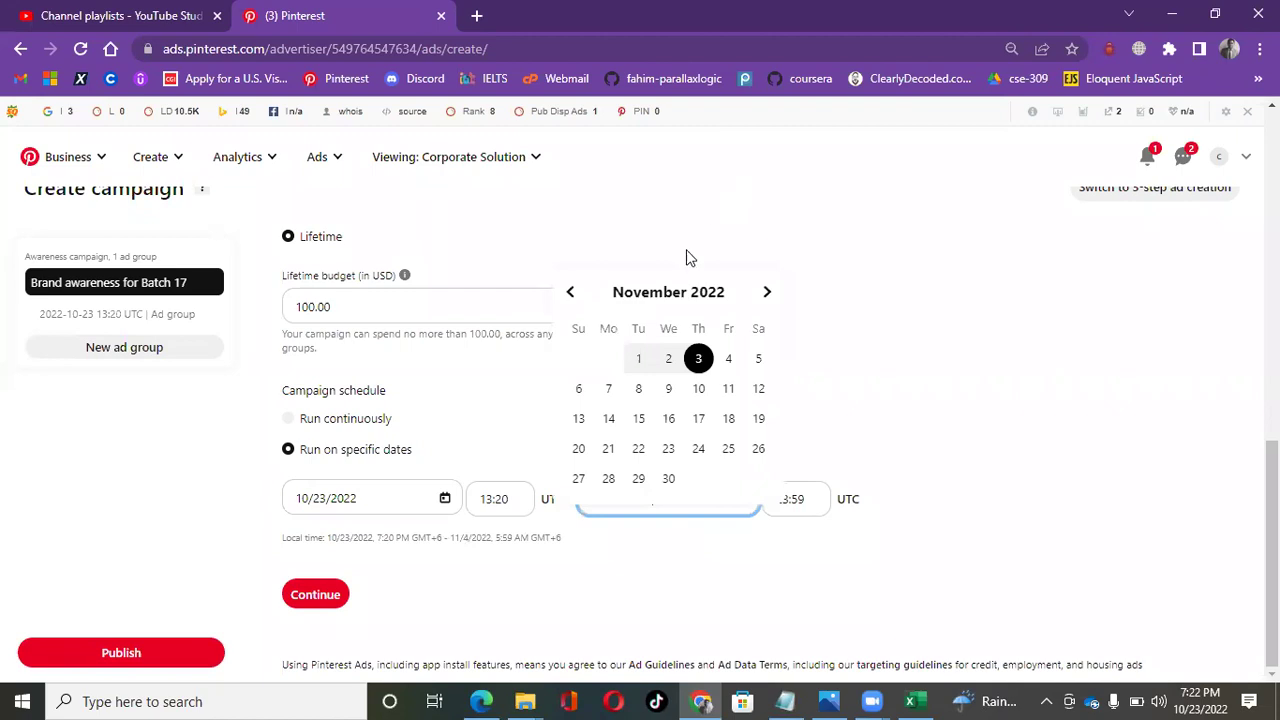
left_click(668, 358)
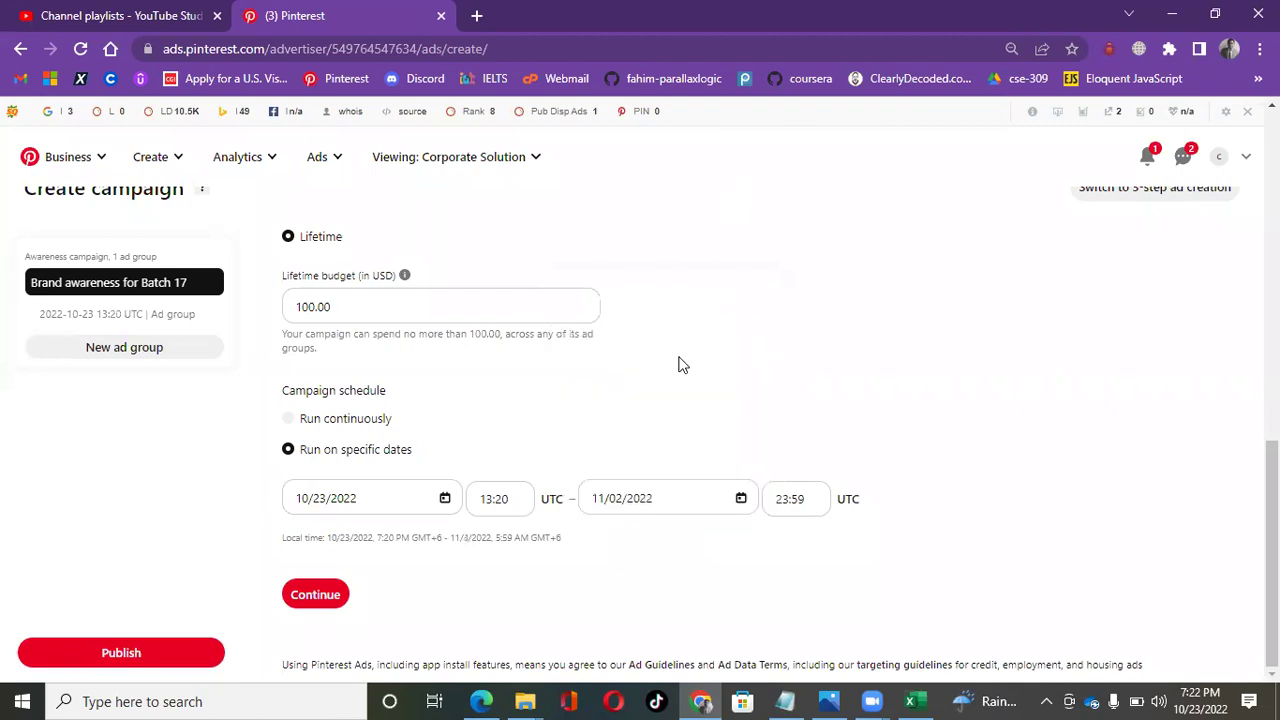
left_click(740, 498)
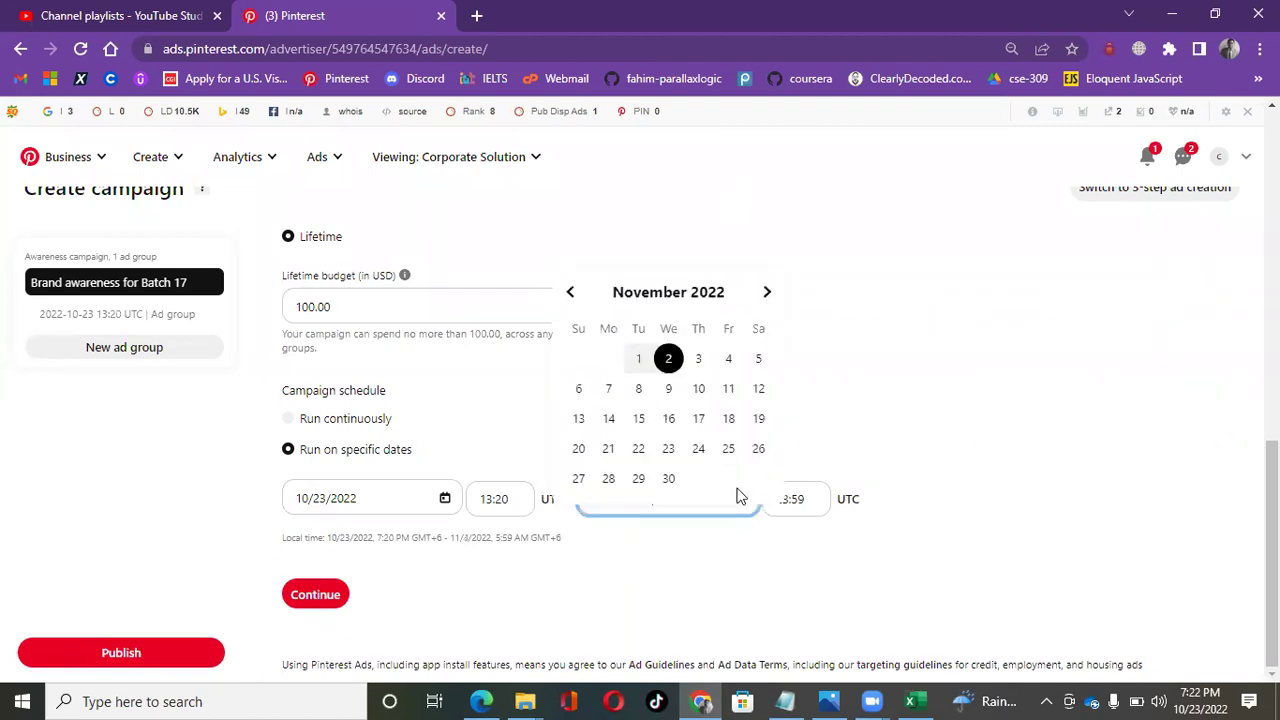
left_click(952, 390)
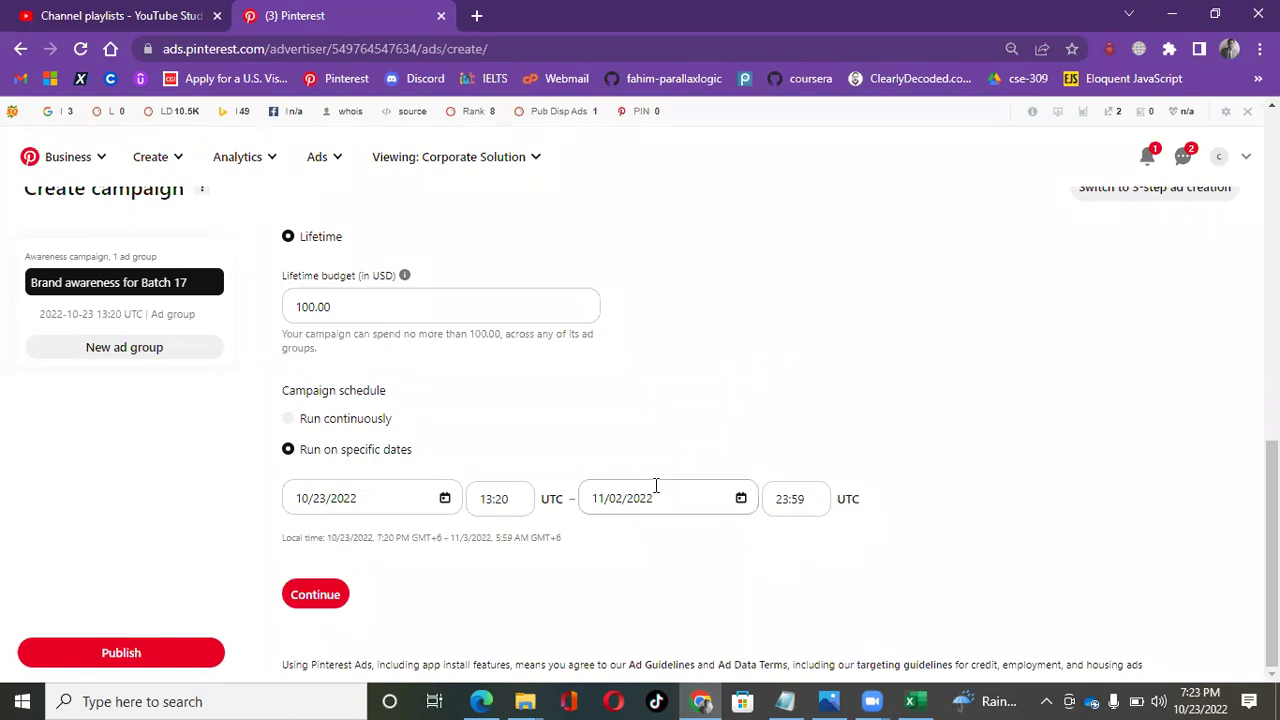
- Set the campaign's start time to 12:00 UTC
left_click(489, 498)
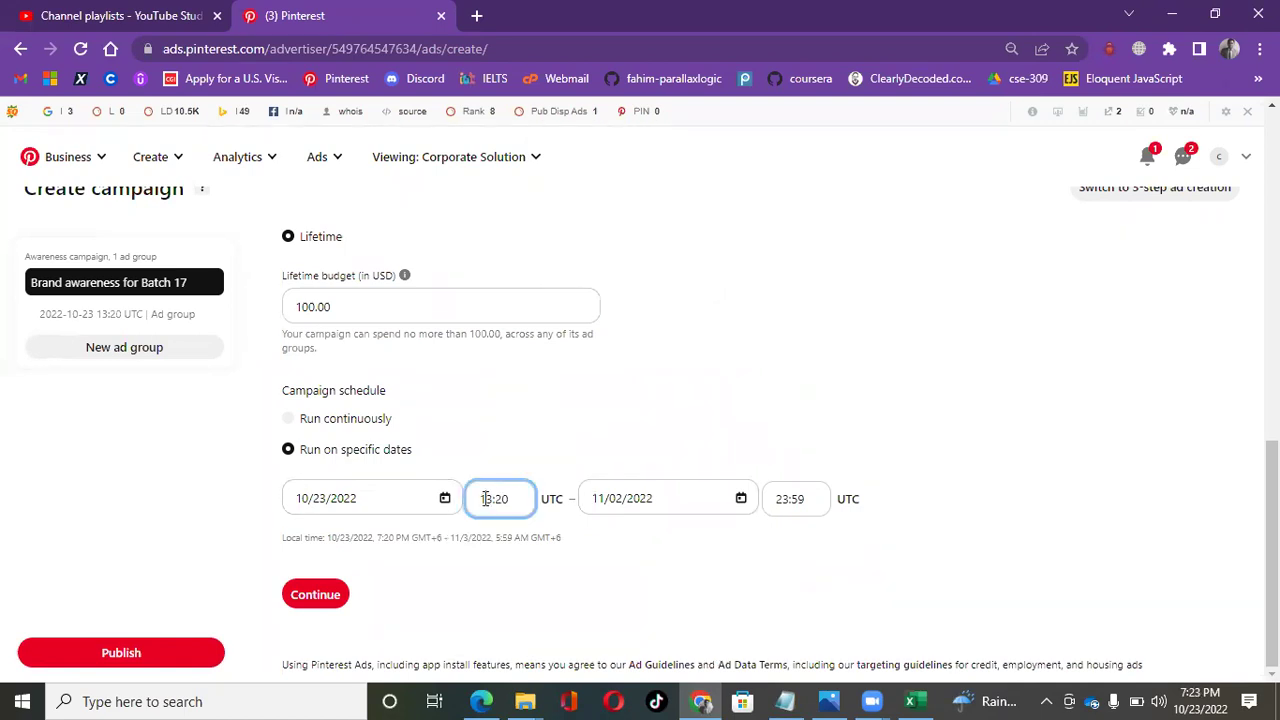
left_click(790, 496)
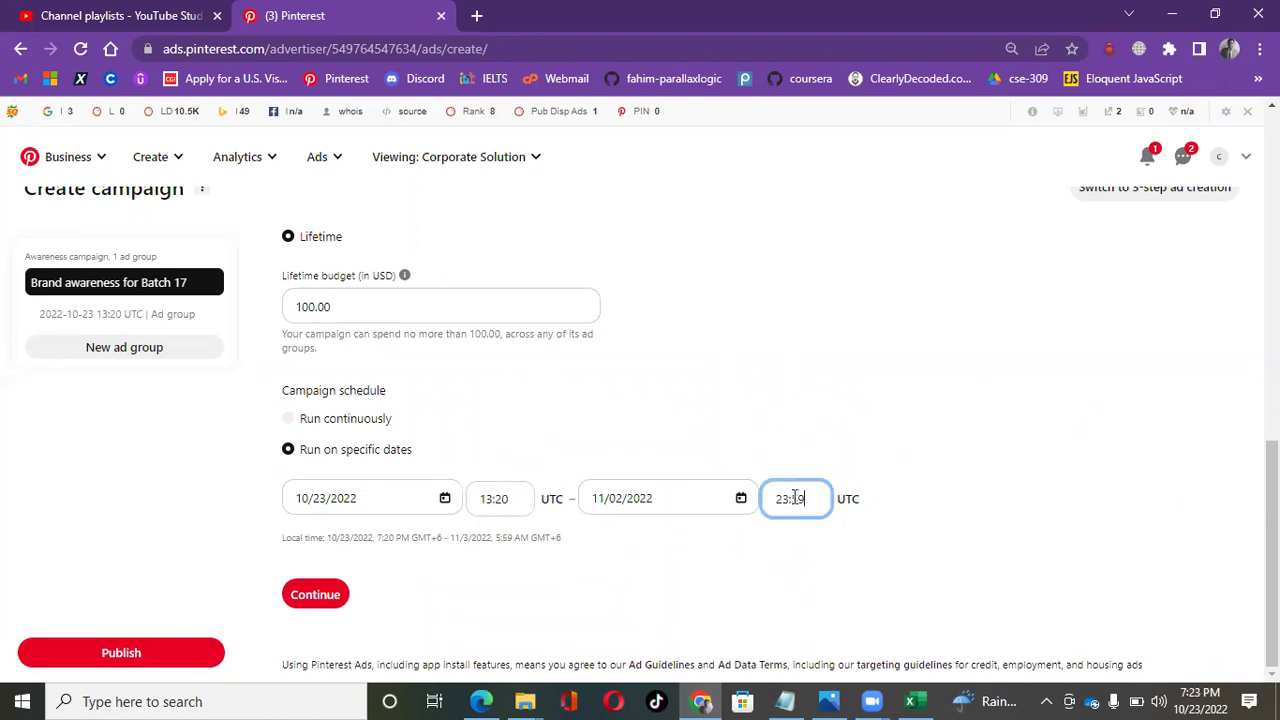
left_click_drag(774, 498, 820, 498)
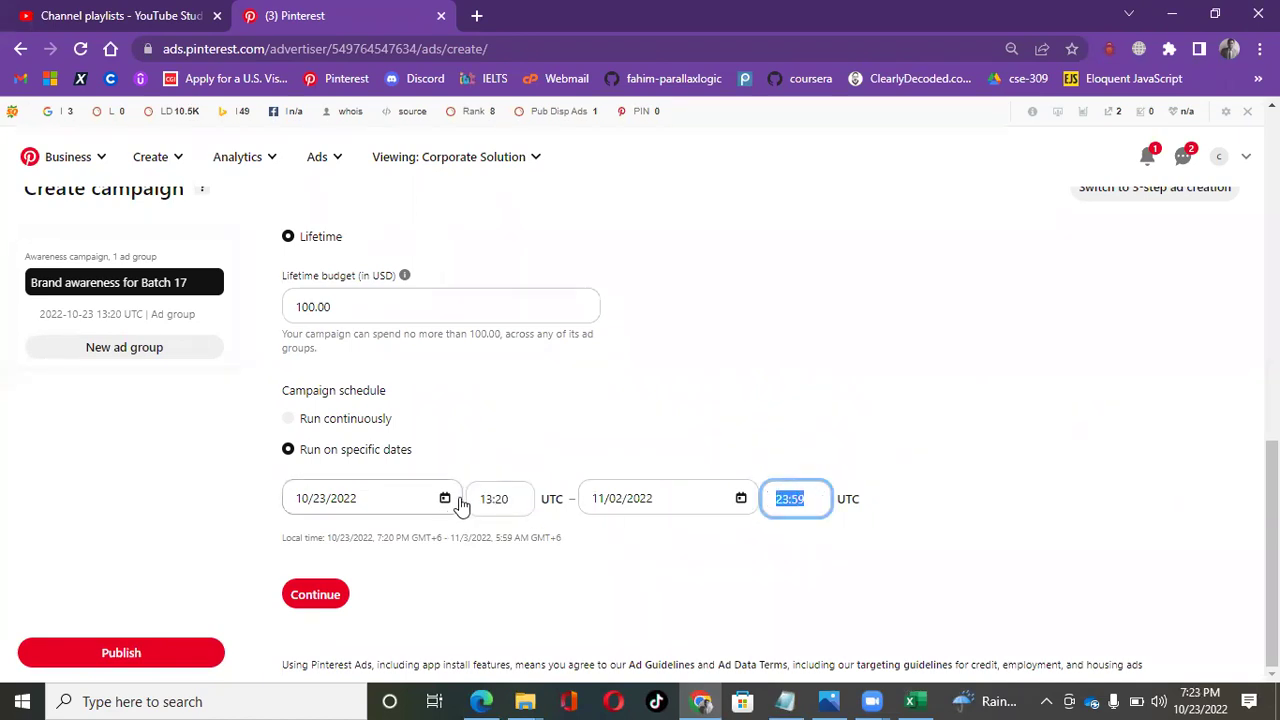
left_click_drag(479, 498, 551, 506)
key("Right")
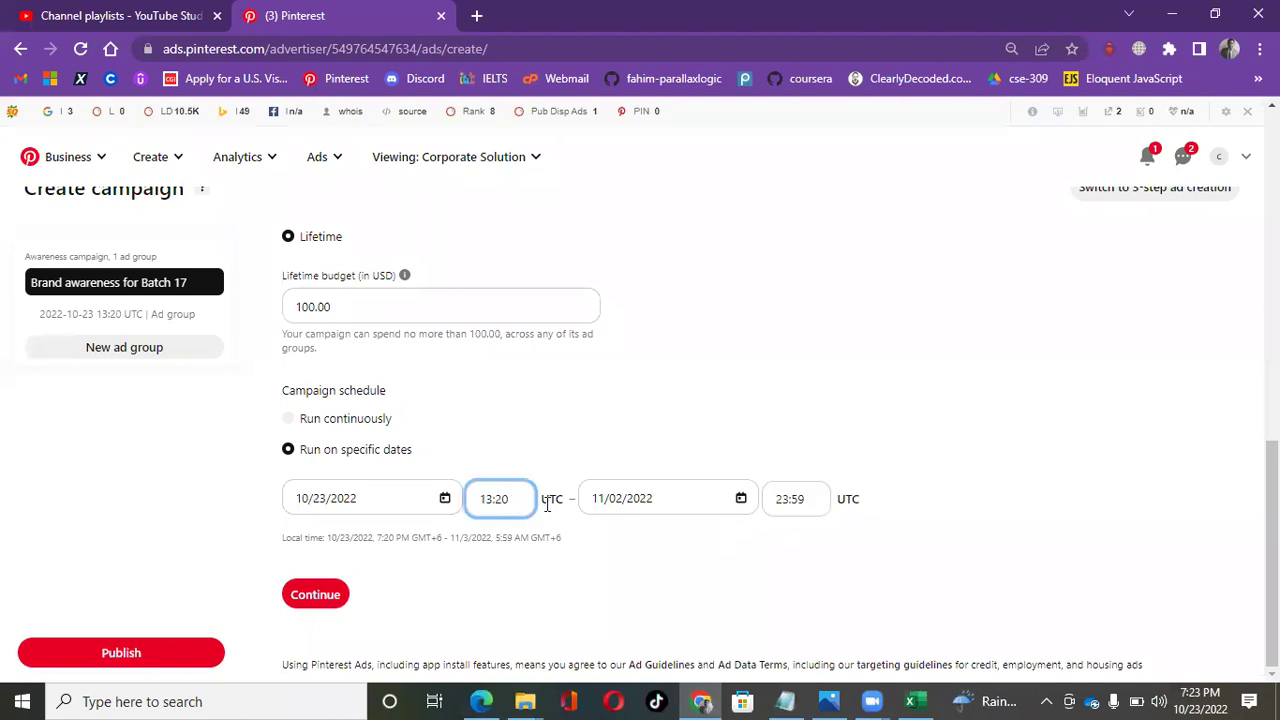
left_click(492, 500)
key("BackSpace")
type("0")
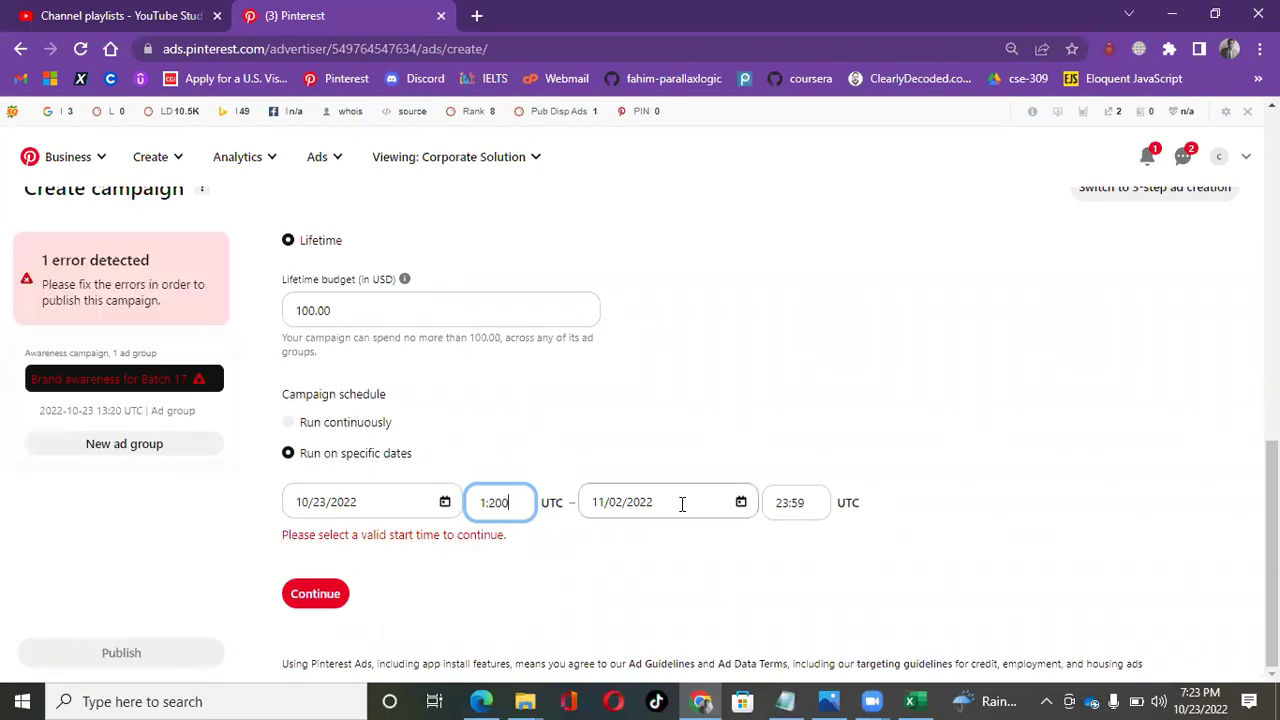
key("BackSpace")
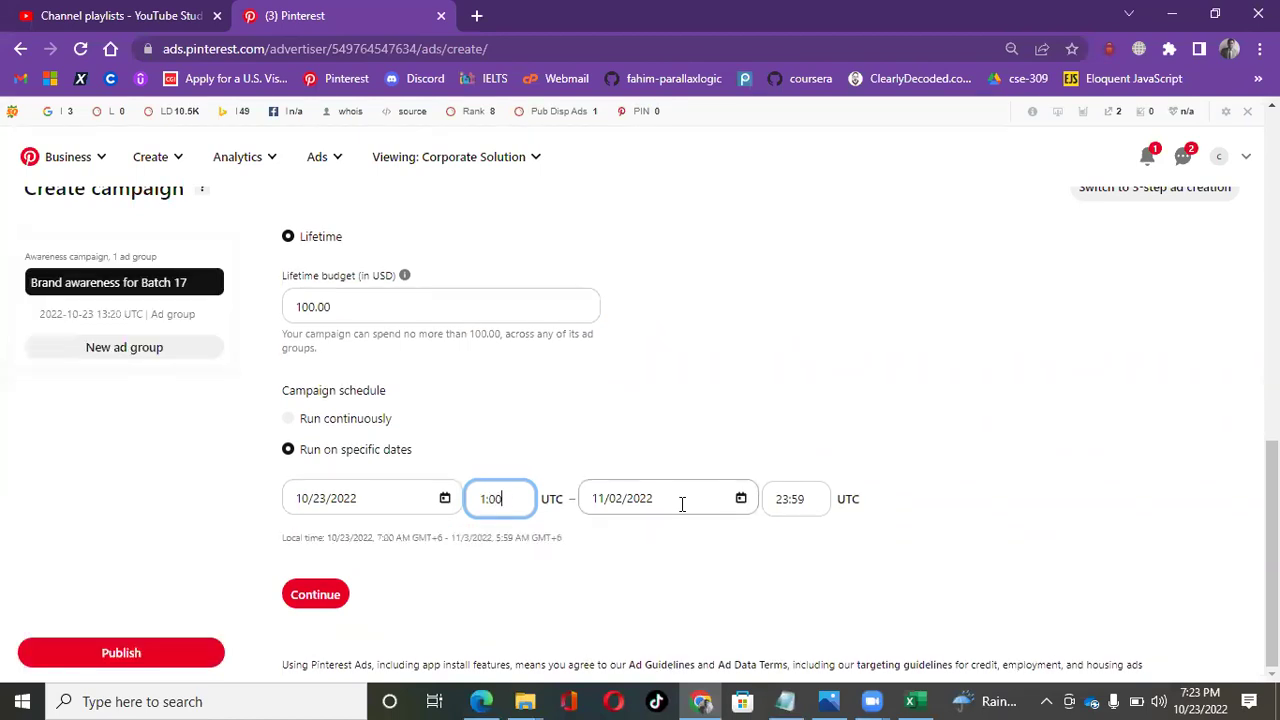
type("2")
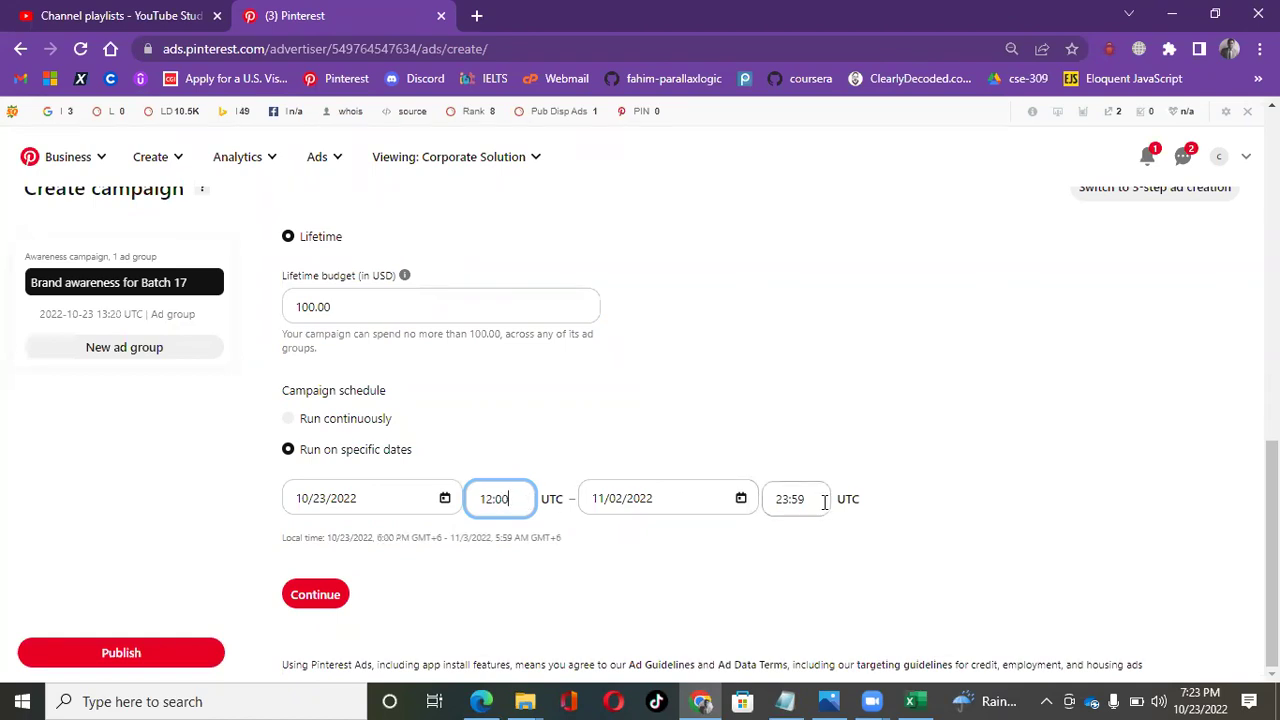
- Set the campaign's end time to 12:00 UTC
left_click(787, 497)
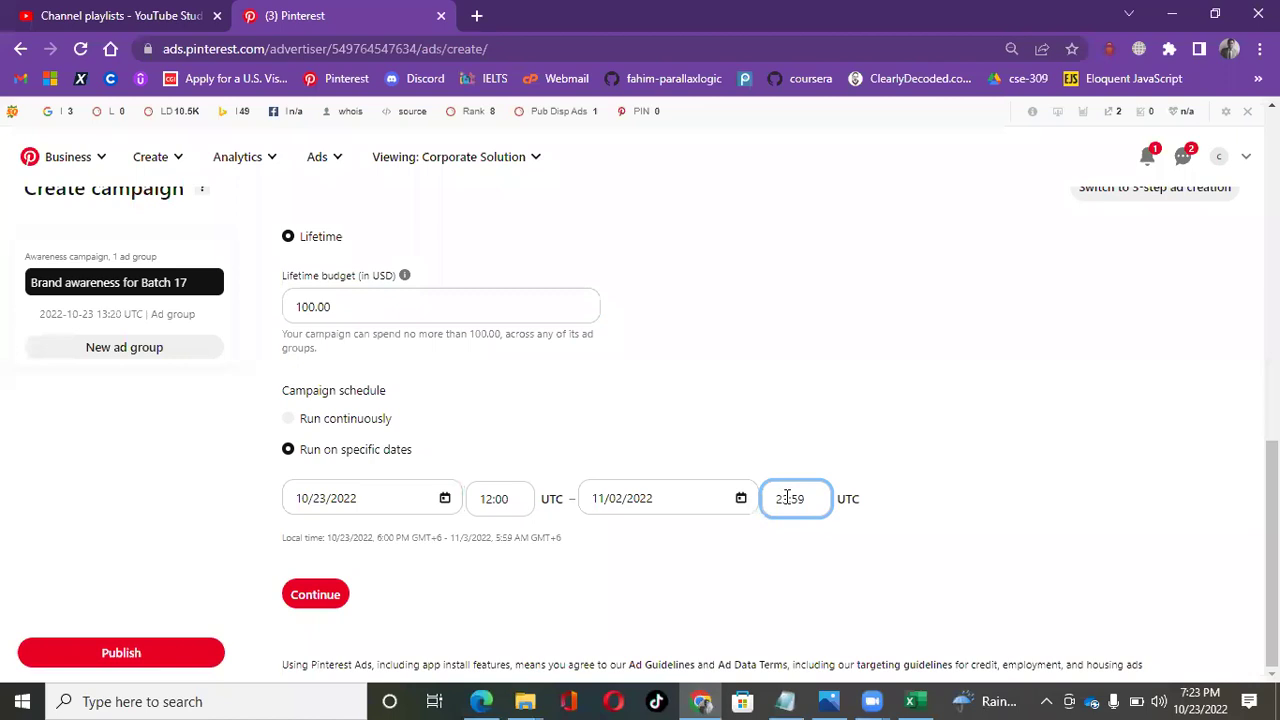
key("BackSpace")
key("Left")
type("1")
key("BackSpace")
type("0")
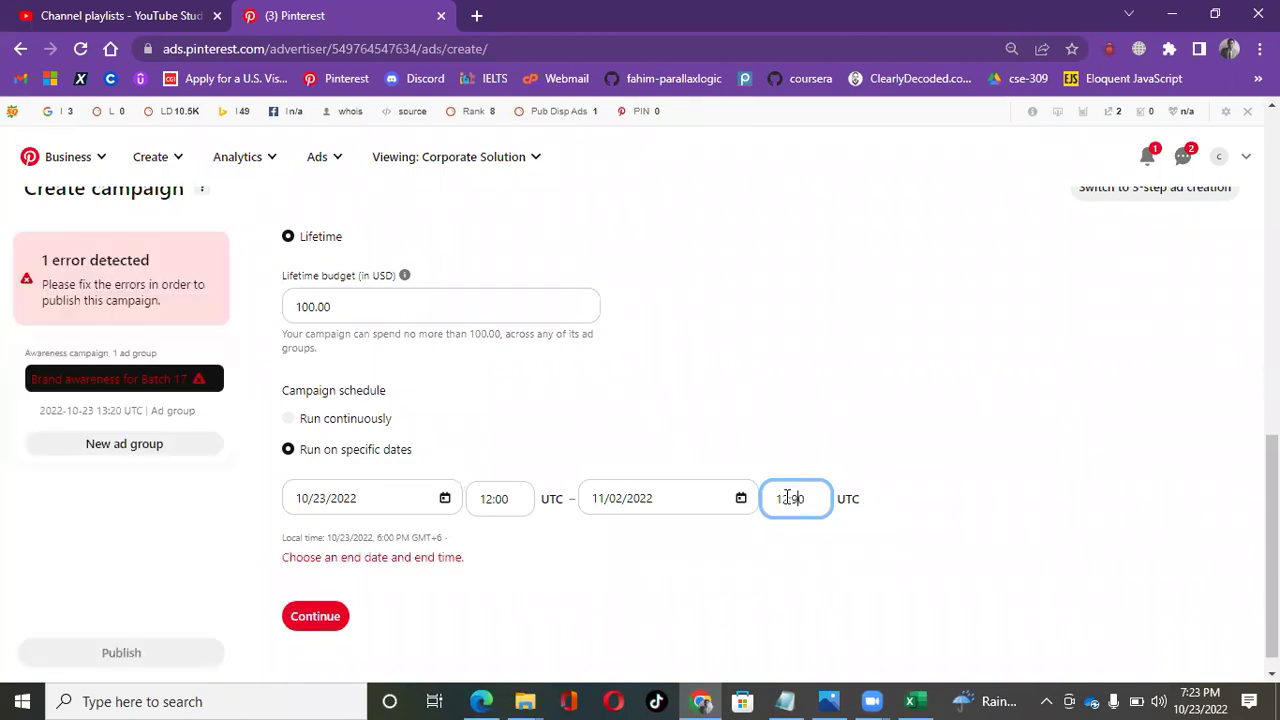
key("BackSpace")
type("0")
left_click(851, 351)
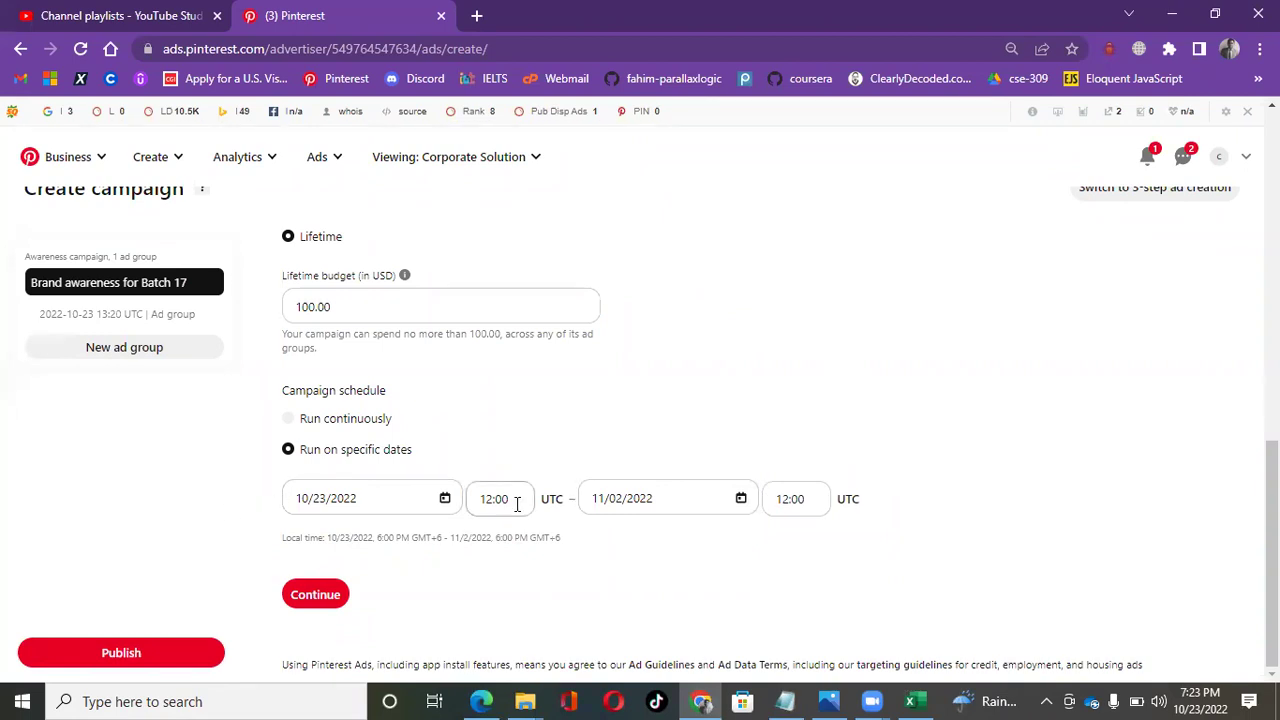
- Look over the campaign schedule and continue to the ad group details
scroll(414, 531, "up", 2)
scroll(414, 531, "down", 2)
left_click(309, 594)
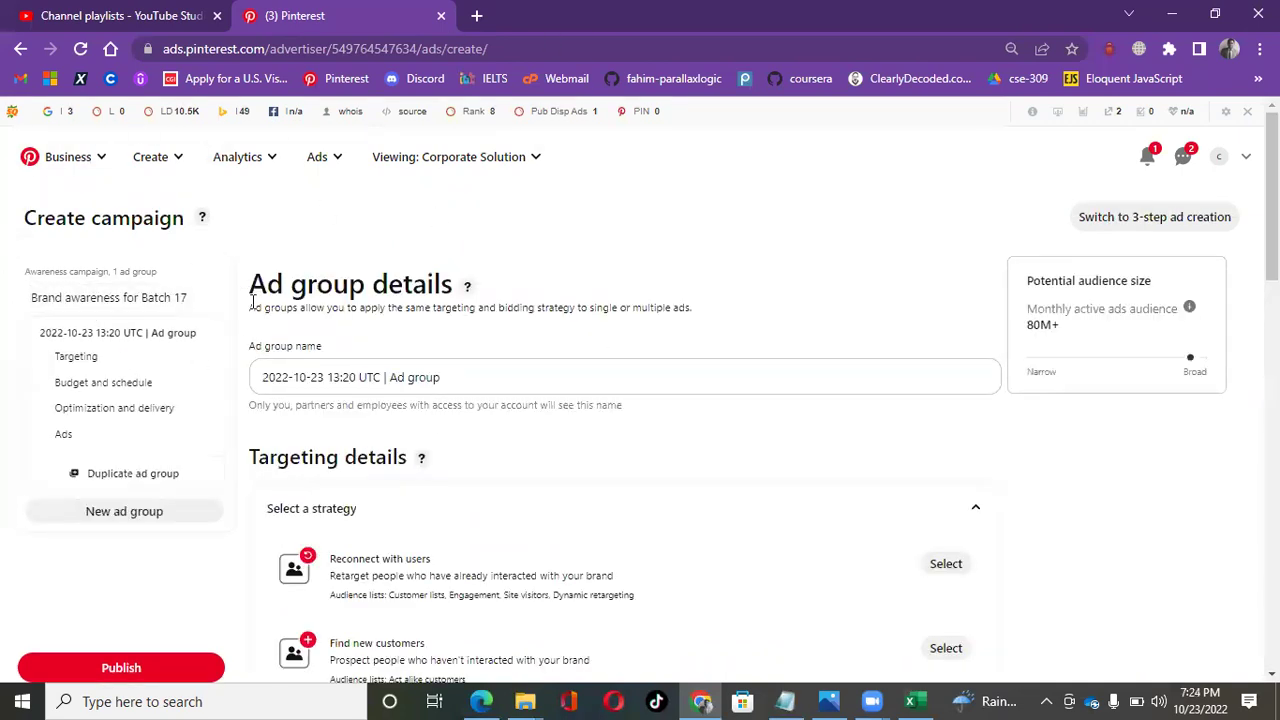
- Go back to the Brand awareness for Batch 17 campaign and review its objective, name, status, budget and schedule
left_click(92, 297)
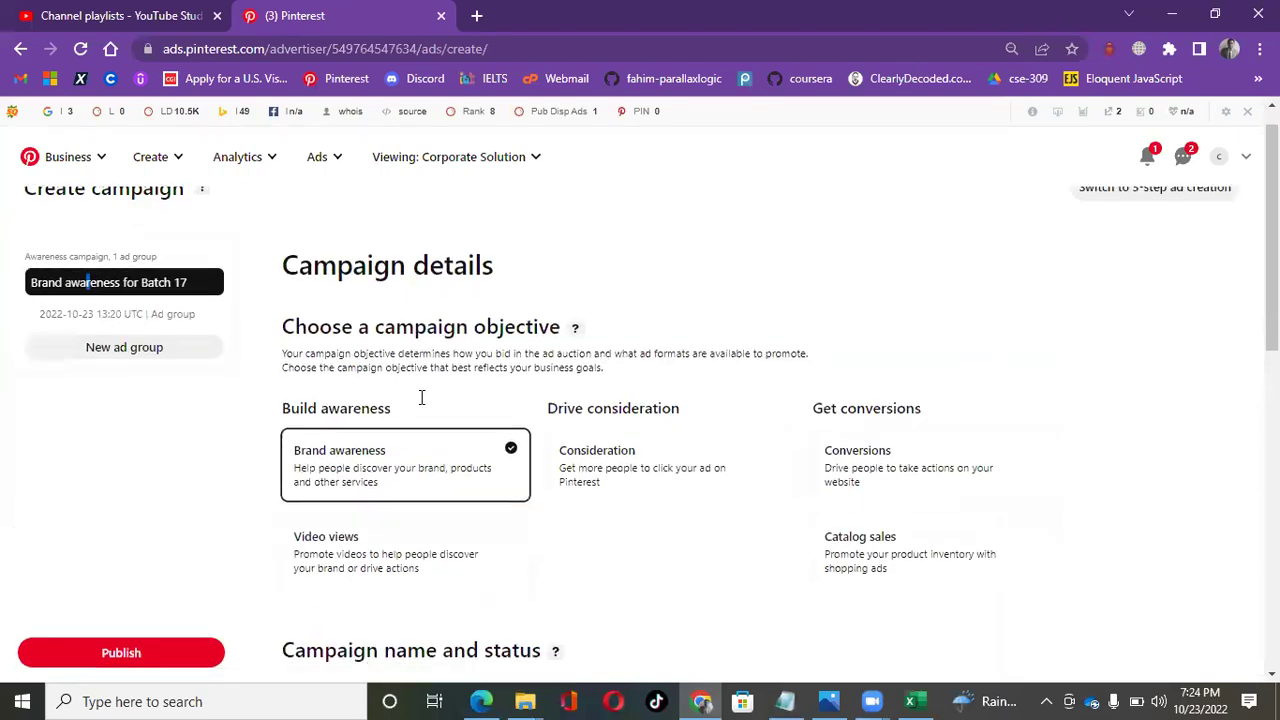
left_click_drag(280, 267, 683, 274)
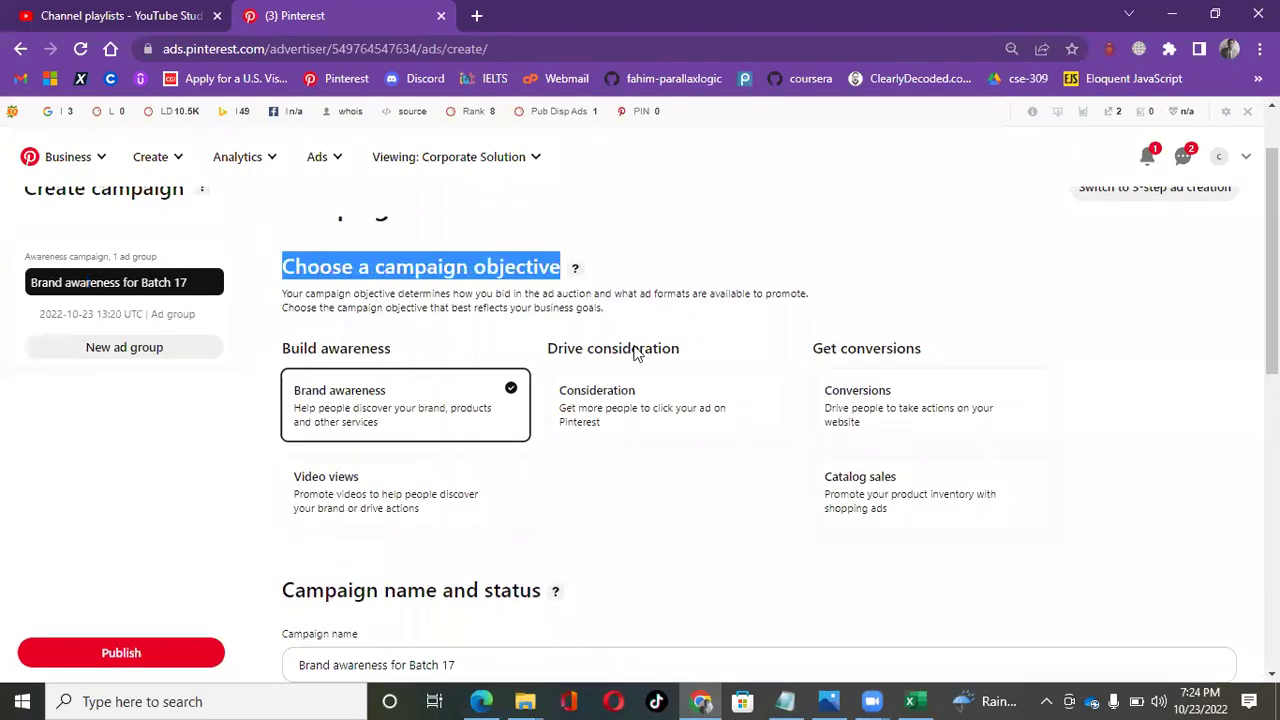
scroll(411, 360, "down", 1)
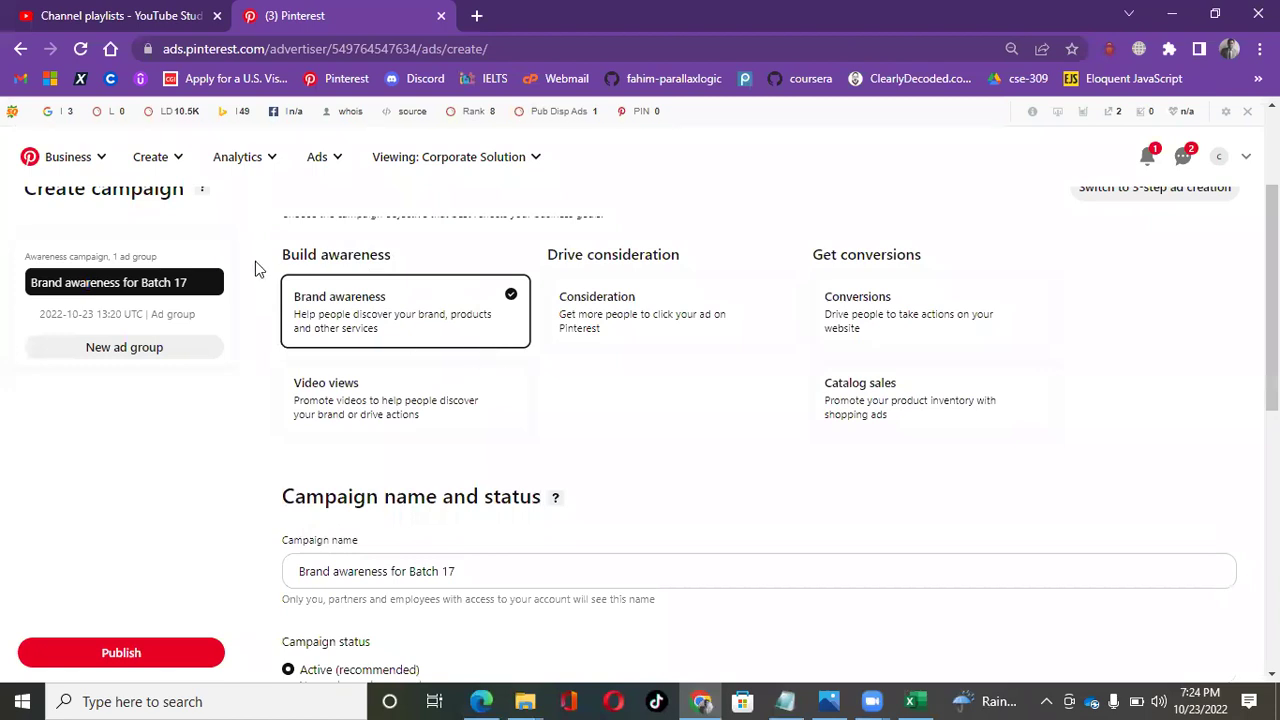
scroll(470, 320, "down", 1)
left_click_drag(292, 486, 611, 483)
scroll(611, 483, "down", 2)
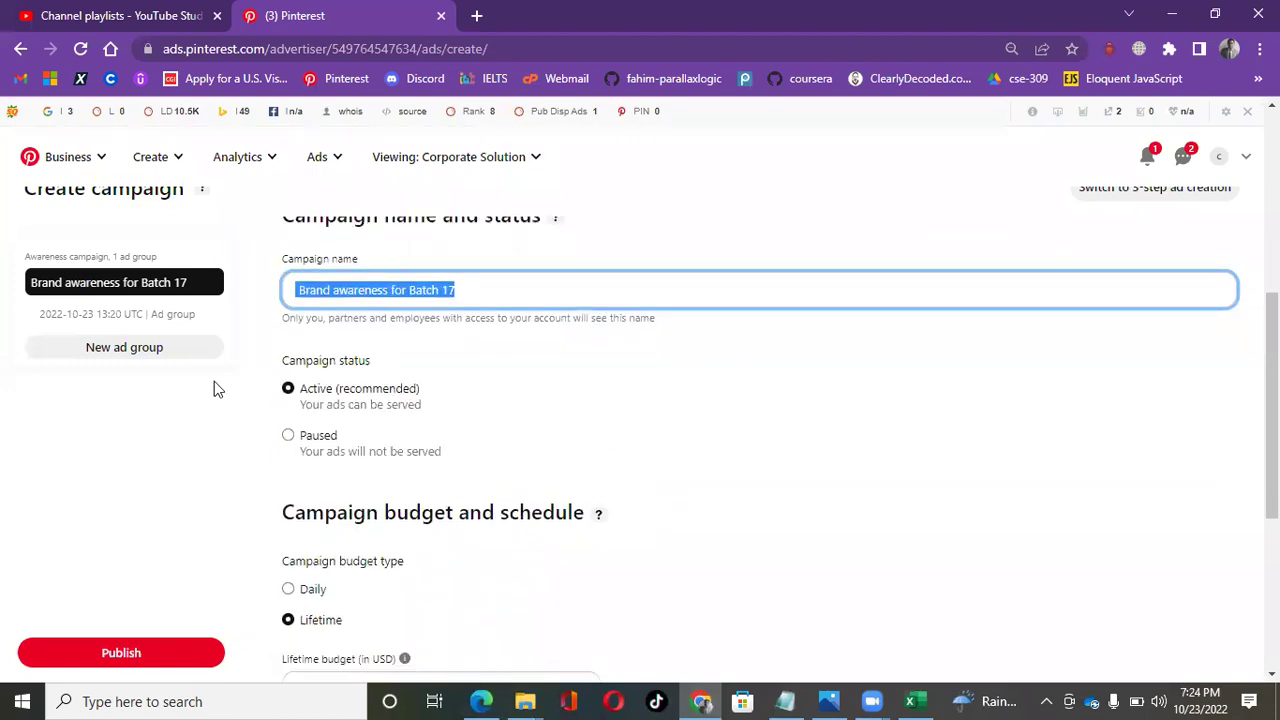
left_click_drag(264, 360, 418, 358)
scroll(483, 378, "down", 1)
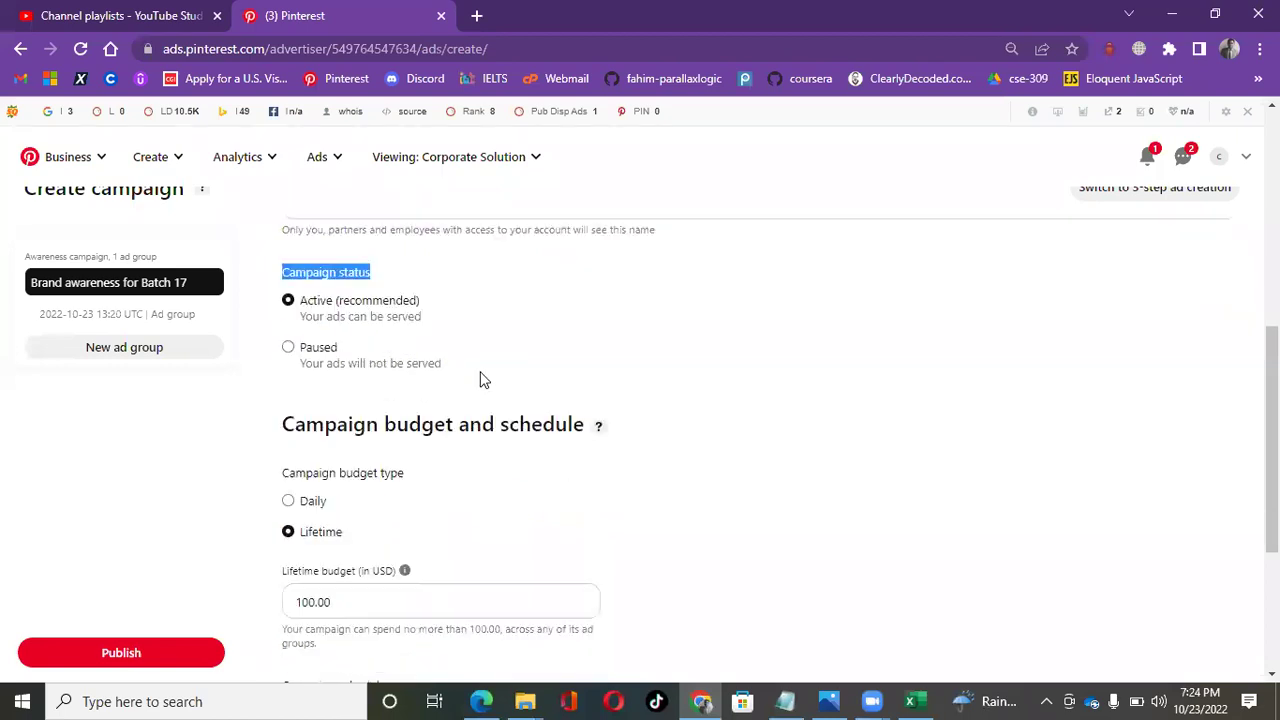
left_click_drag(265, 428, 894, 420)
scroll(686, 392, "down", 2)
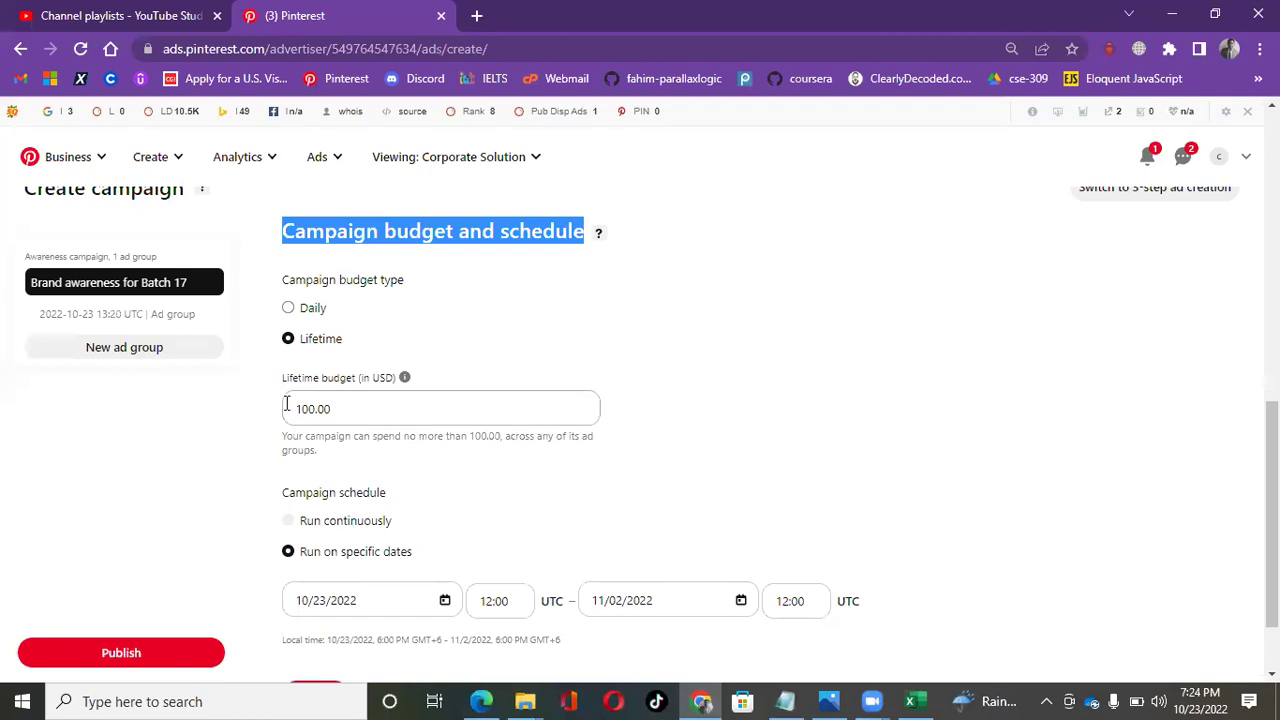
scroll(637, 403, "down", 1)
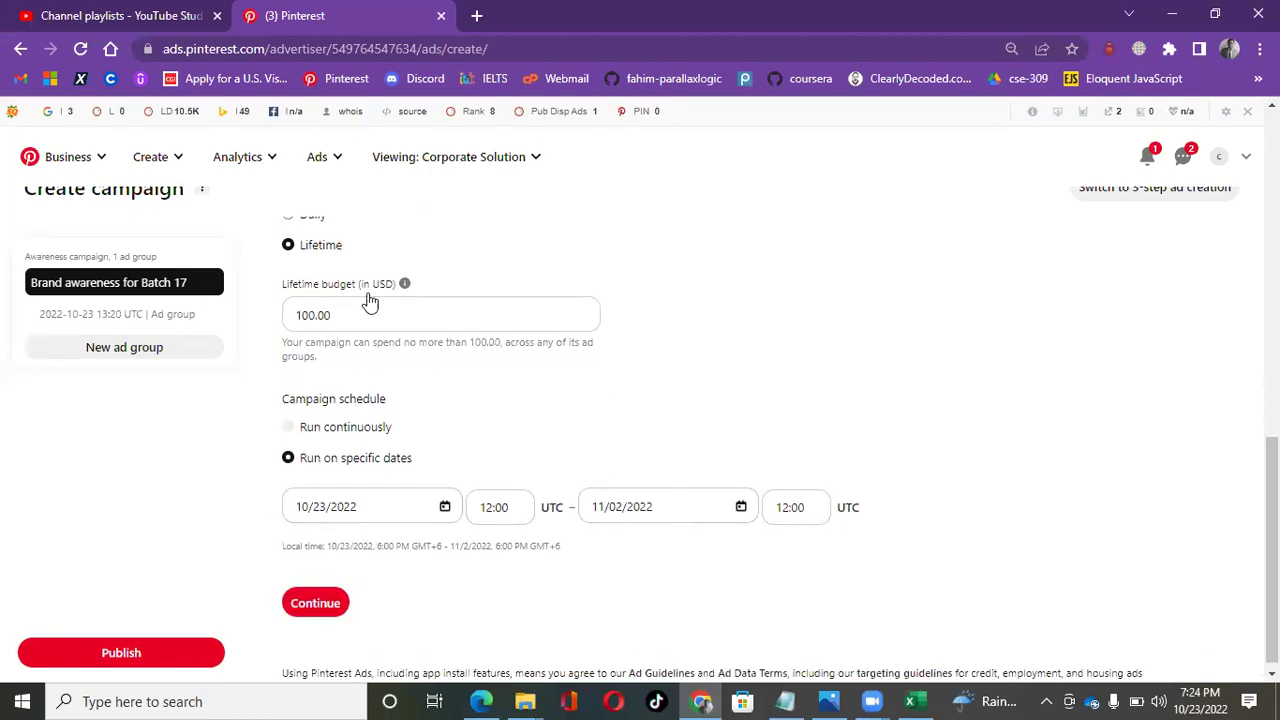
scroll(491, 416, "down", 1)
- Continue from the campaign settings to the ad group details and read the description of what ad groups do
left_click(315, 596)
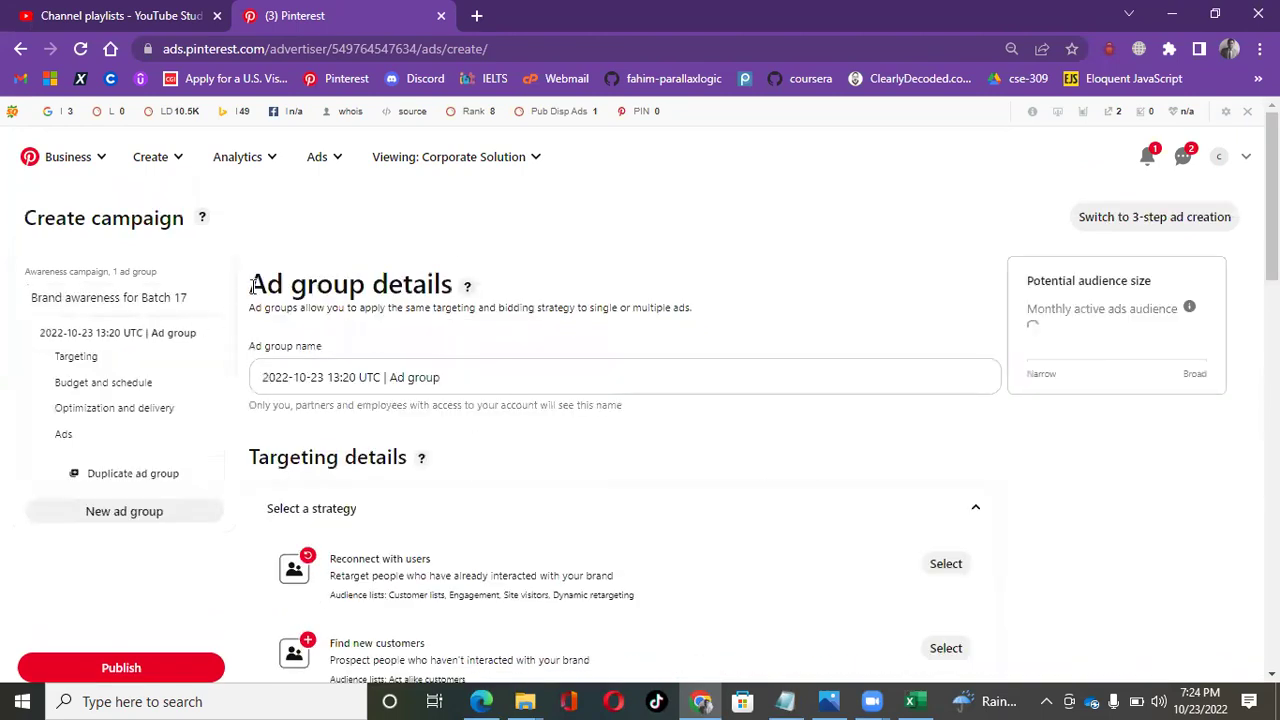
left_click_drag(252, 285, 618, 280)
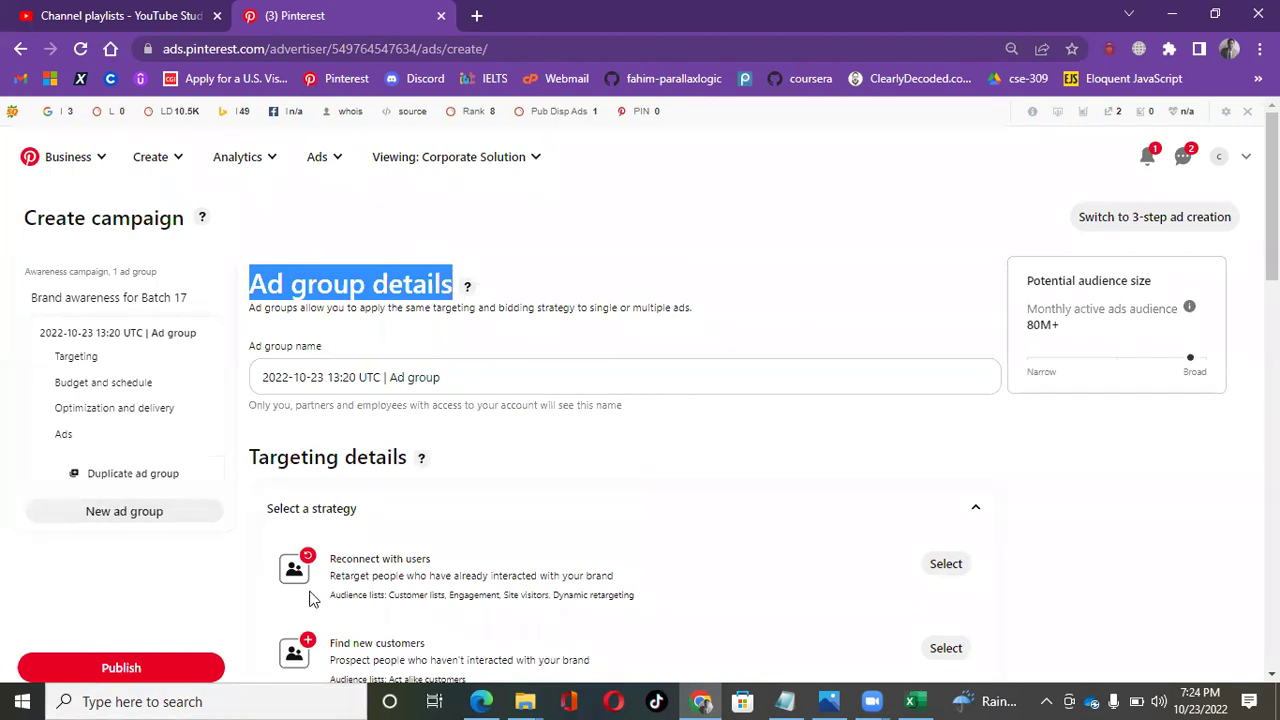
left_click(300, 310)
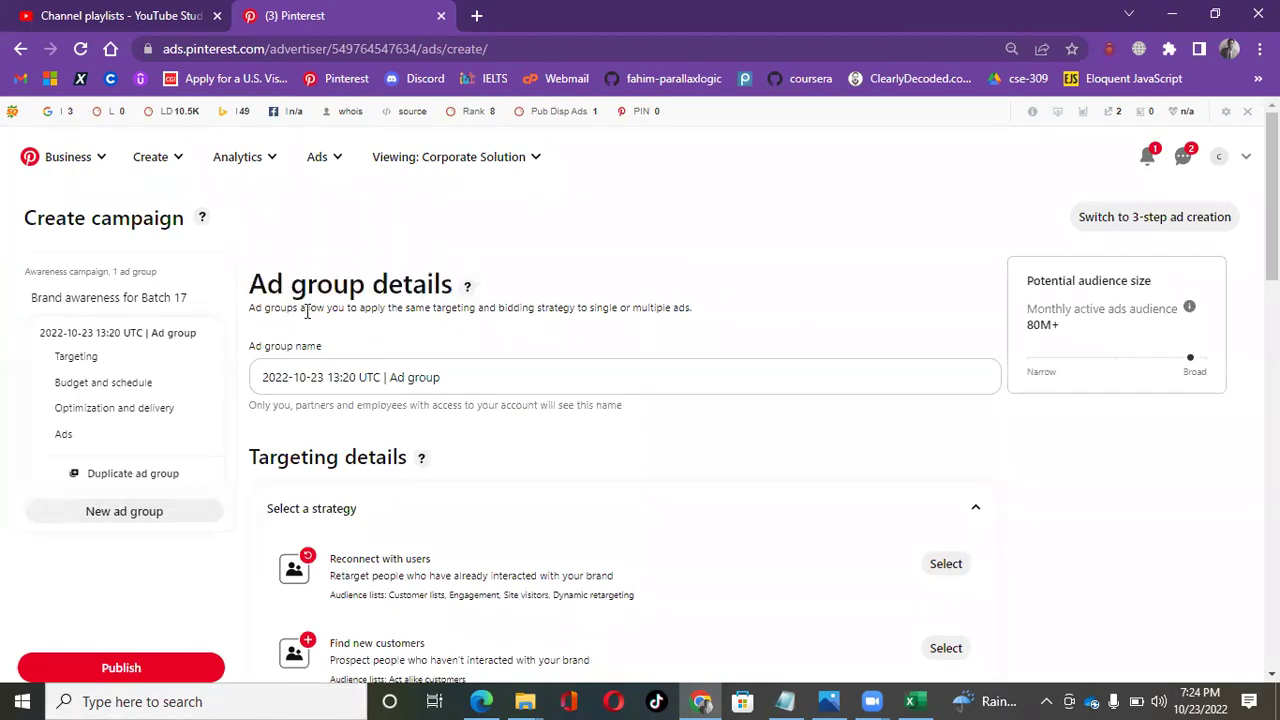
left_click_drag(214, 314, 695, 316)
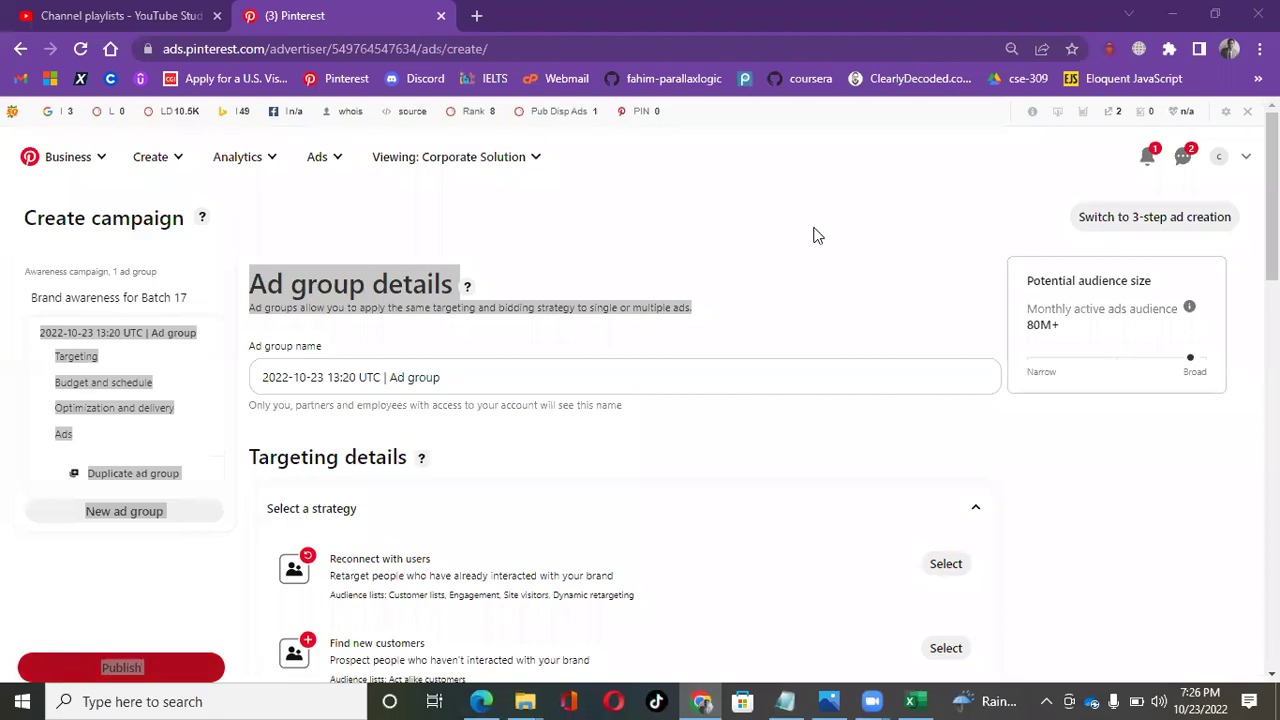
- Rename the ad group as Batch 17
left_click_drag(448, 376, 242, 376)
key("BackSpace")
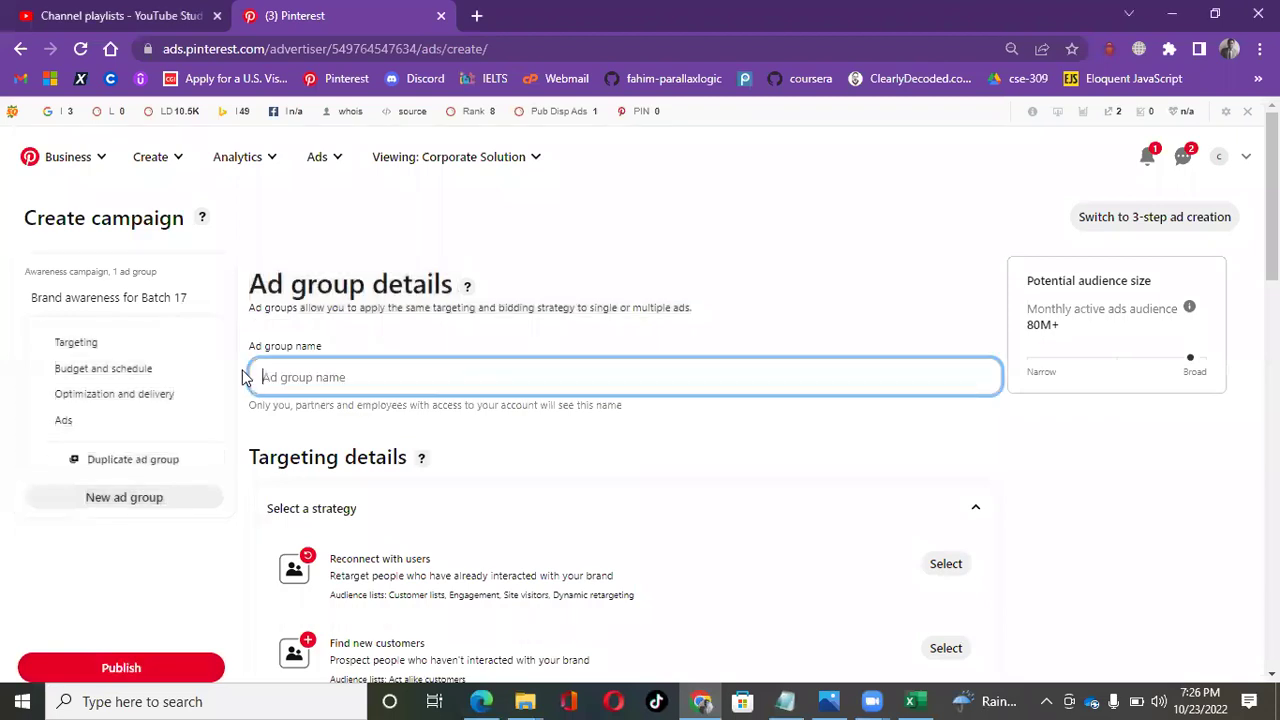
type("Batc")
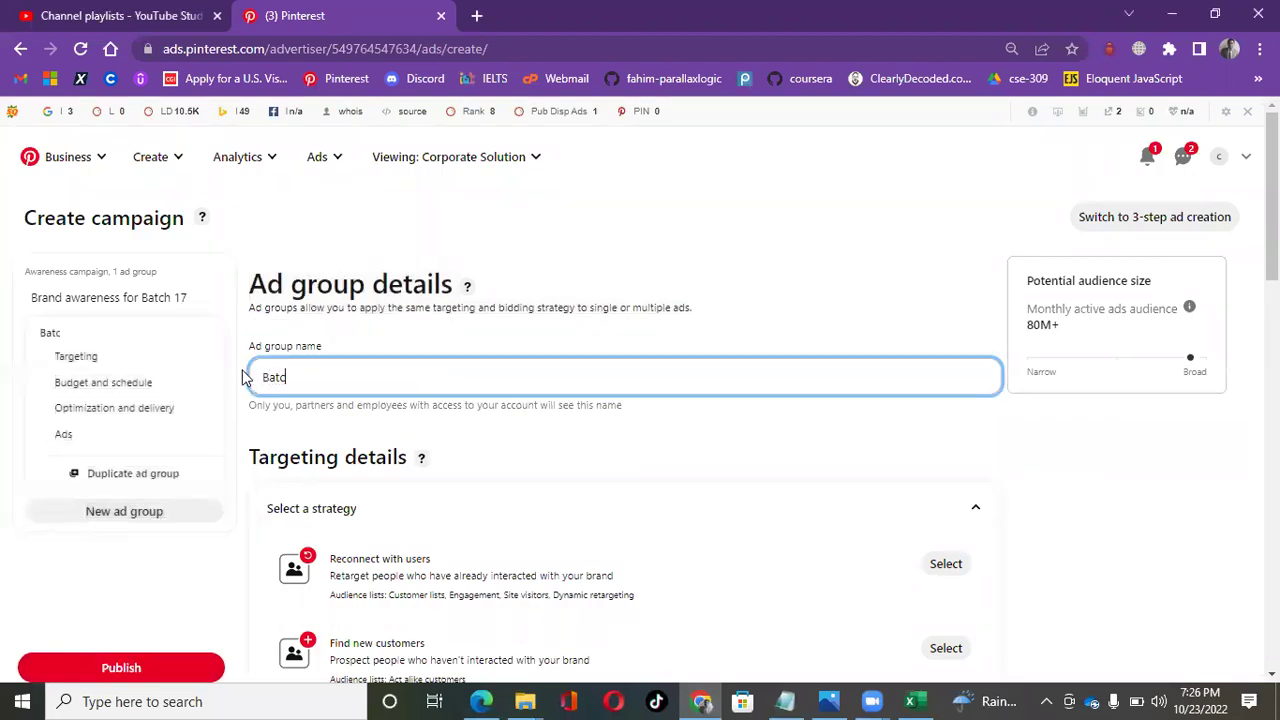
type("h 17")
scroll(686, 331, "down", 1)
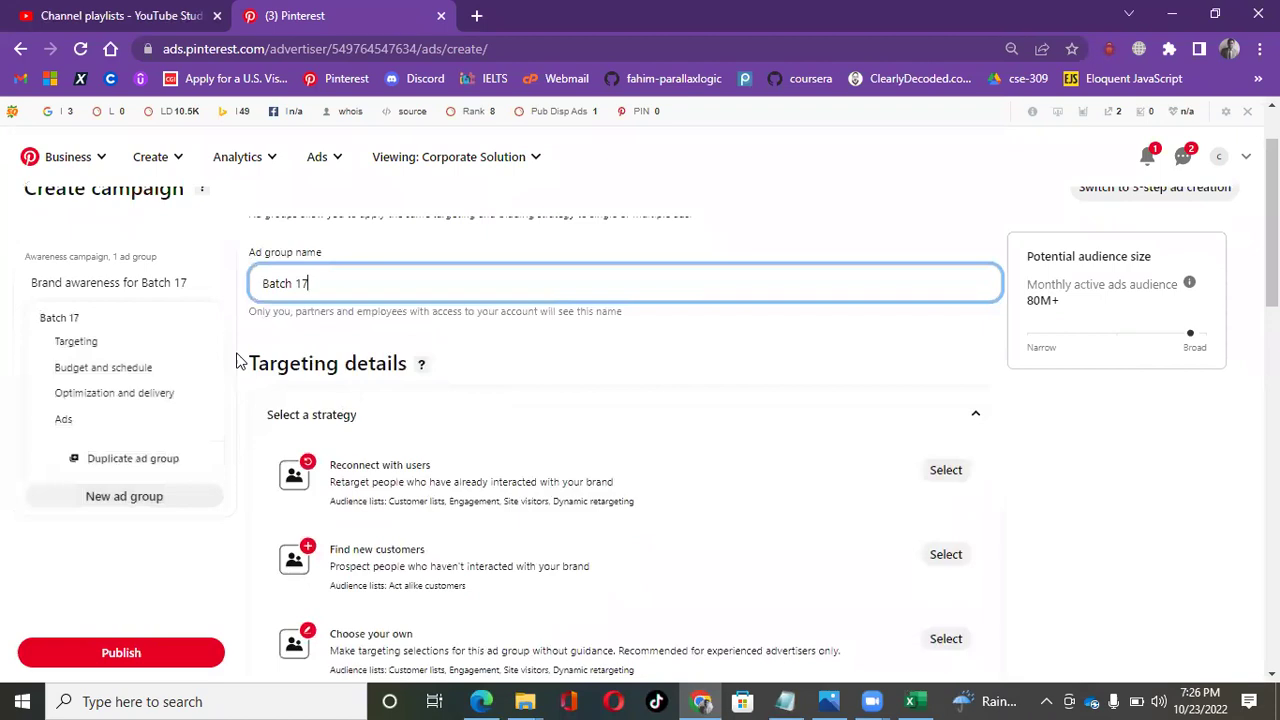
triple_click(574, 371)
left_click(546, 374)
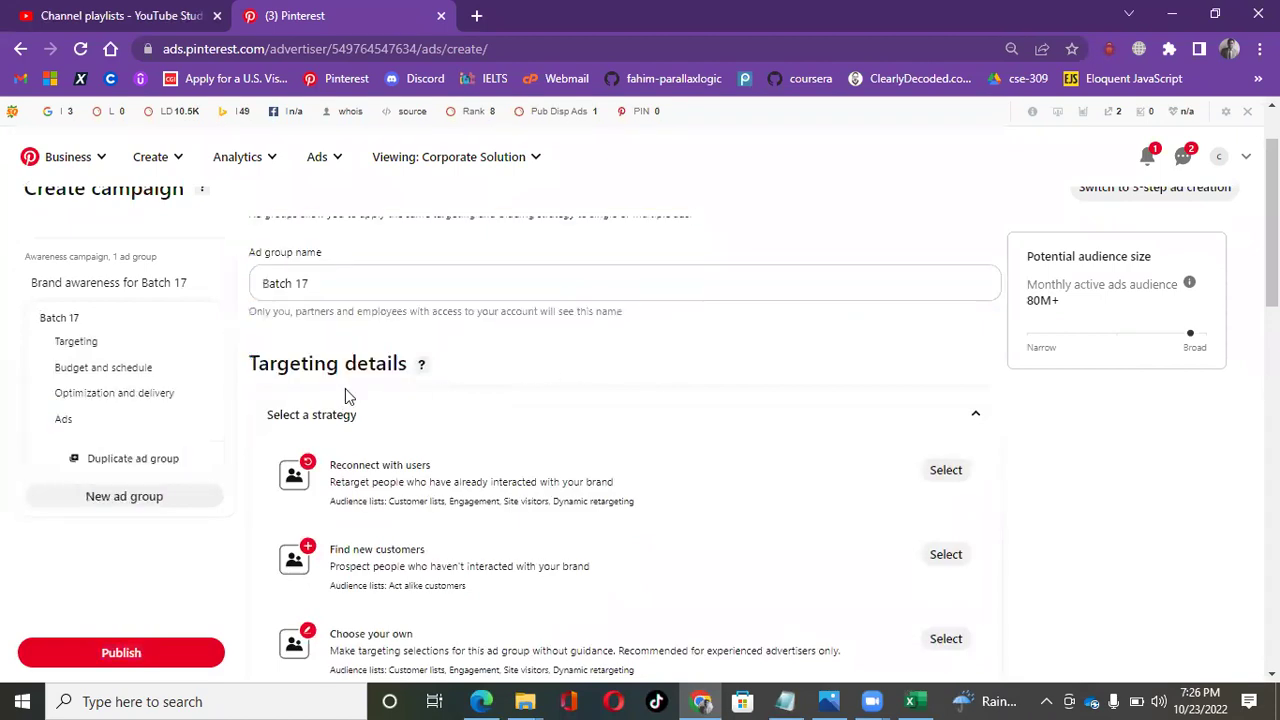
- Compare the targeting strategies for the Batch 17 ad group and choose Reconnect with users
scroll(491, 370, "down", 1)
scroll(491, 370, "up", 1)
scroll(474, 343, "down", 1)
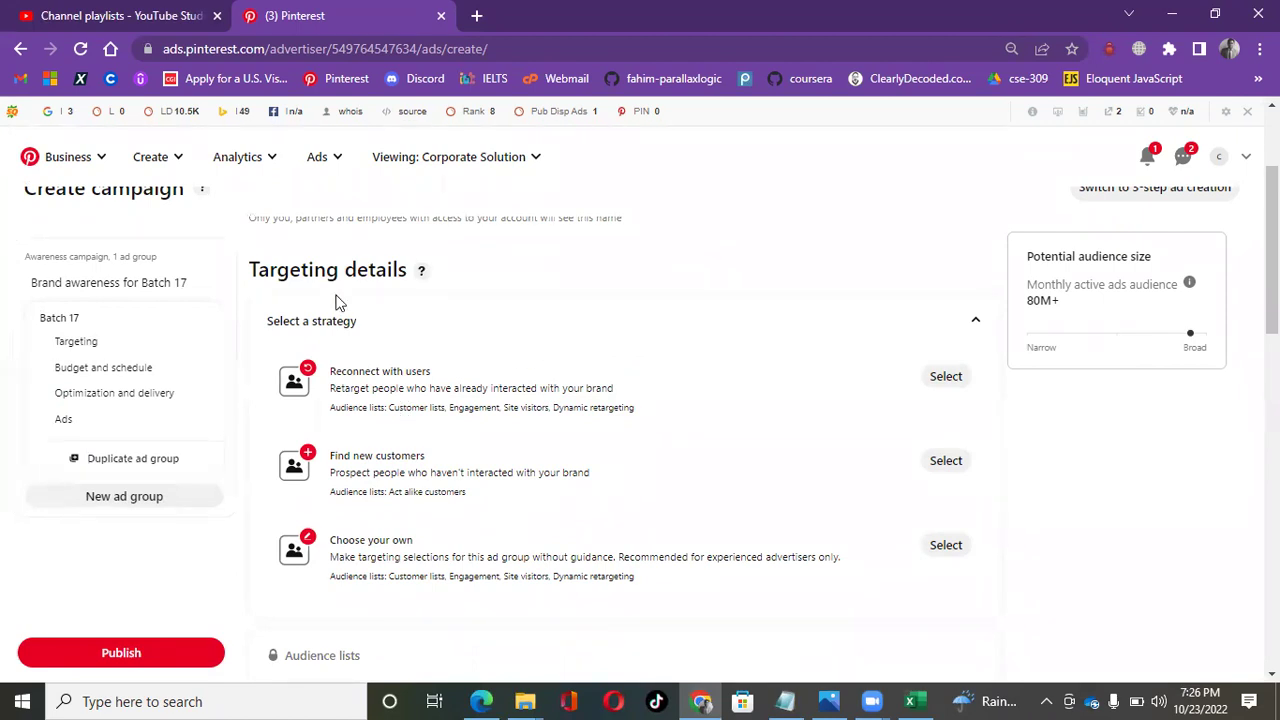
scroll(614, 292, "down", 1)
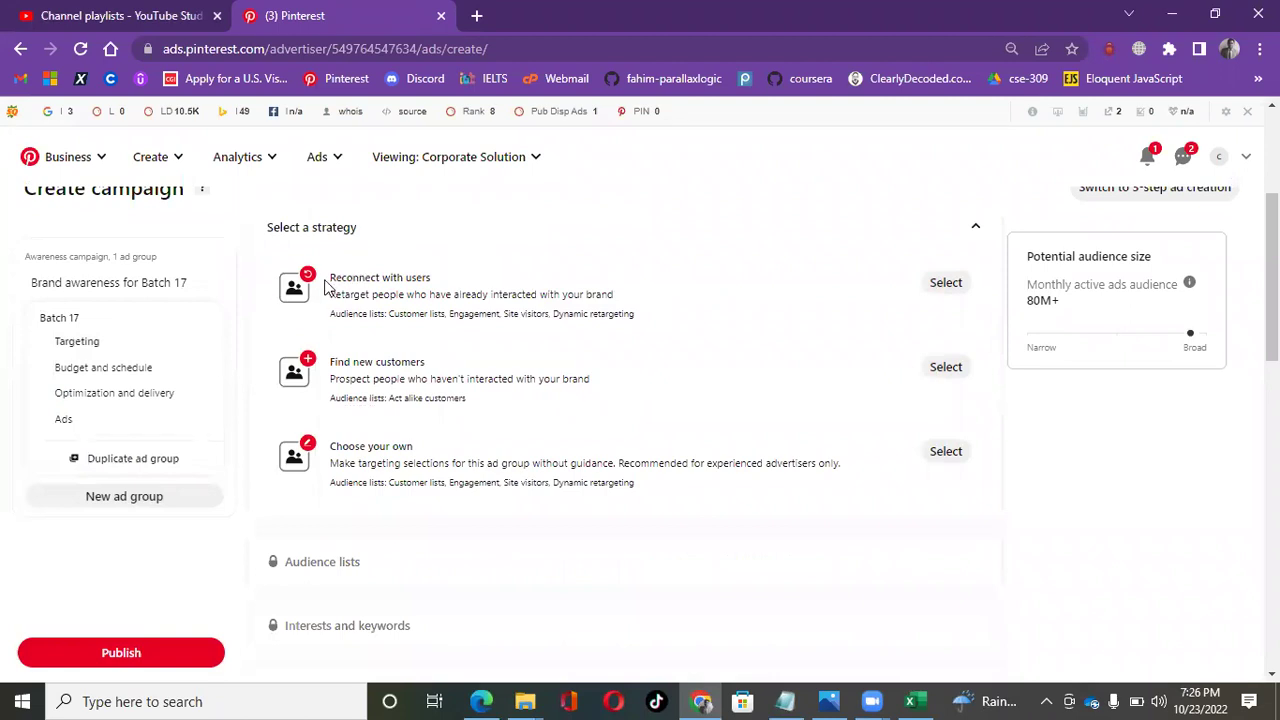
left_click_drag(330, 277, 447, 283)
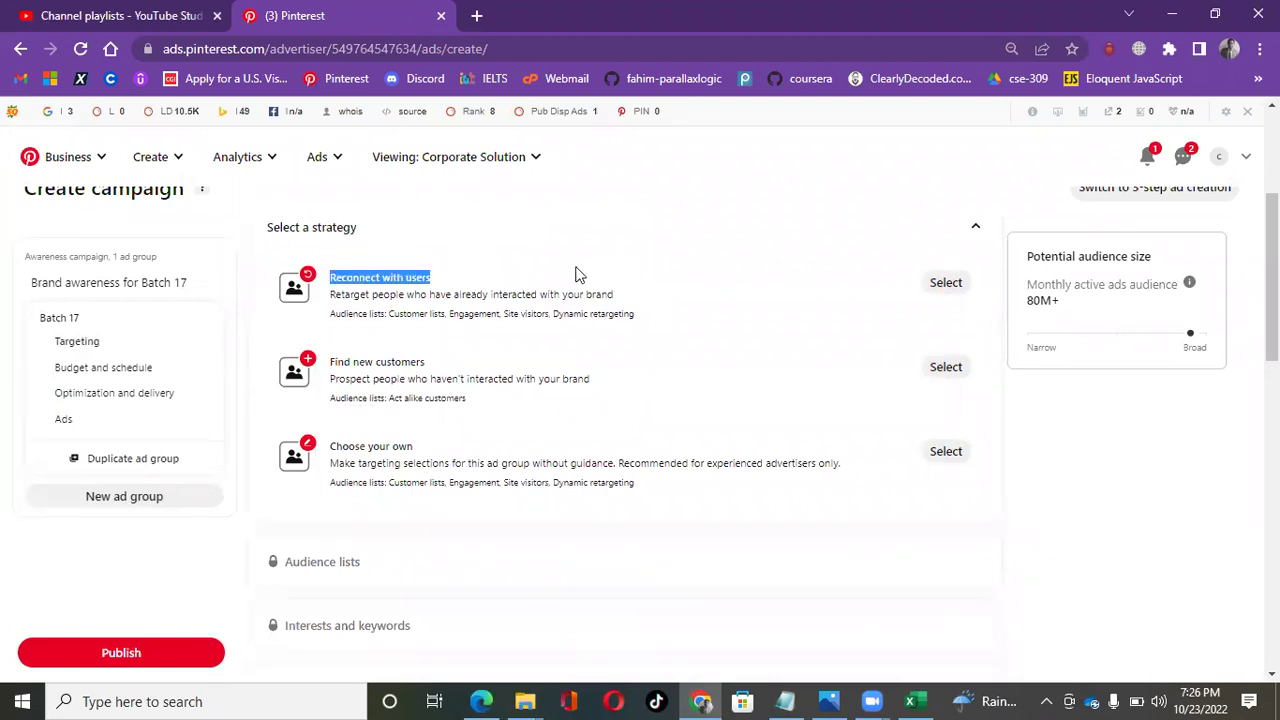
left_click_drag(330, 295, 628, 298)
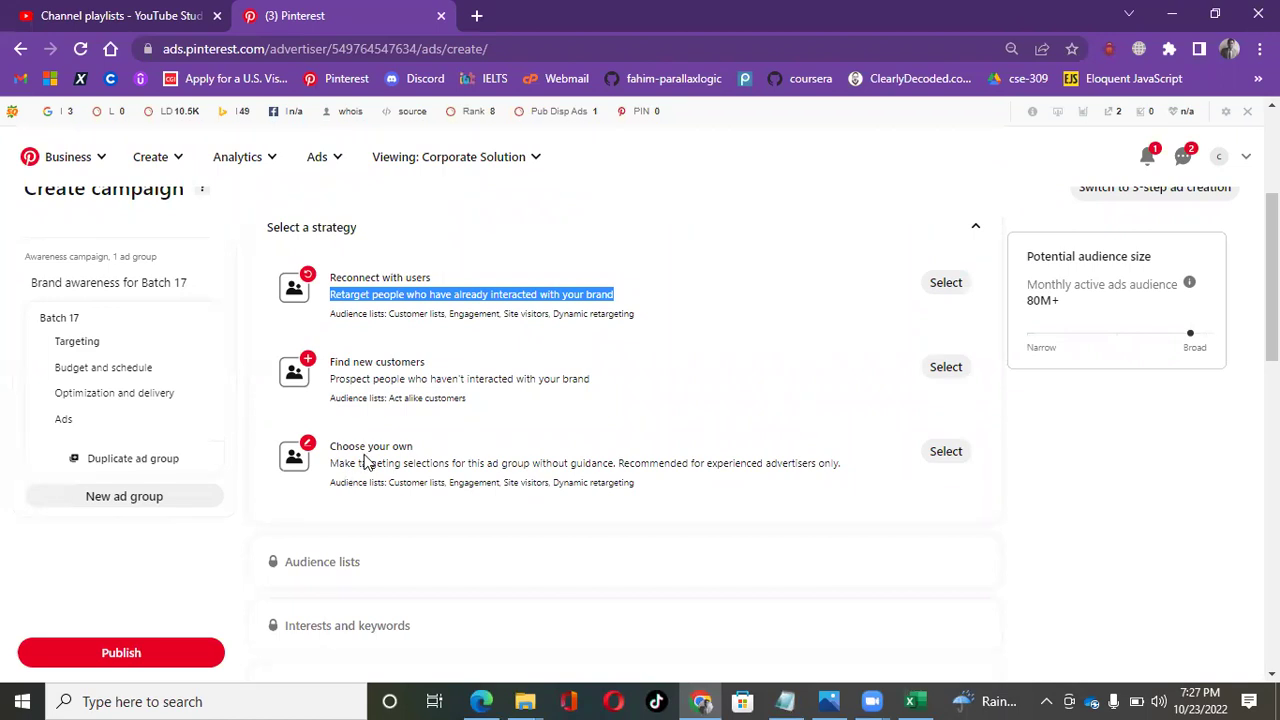
scroll(366, 460, "down", 1)
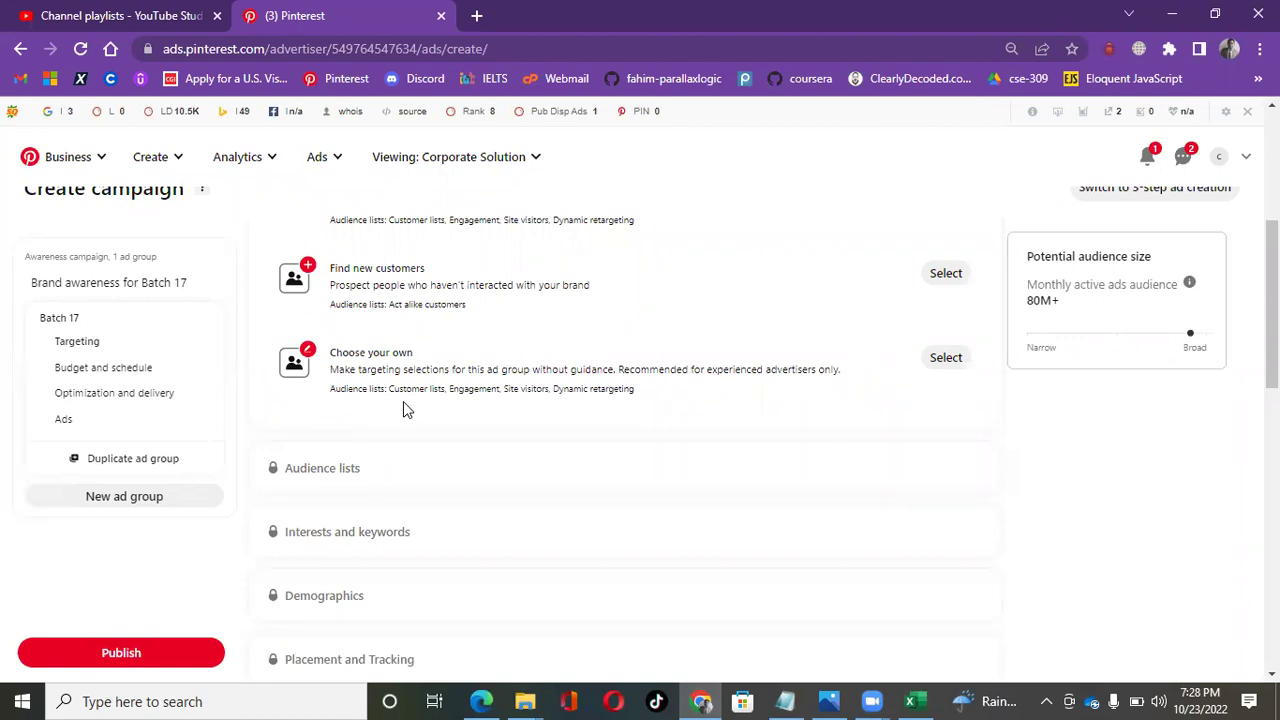
scroll(403, 401, "up", 2)
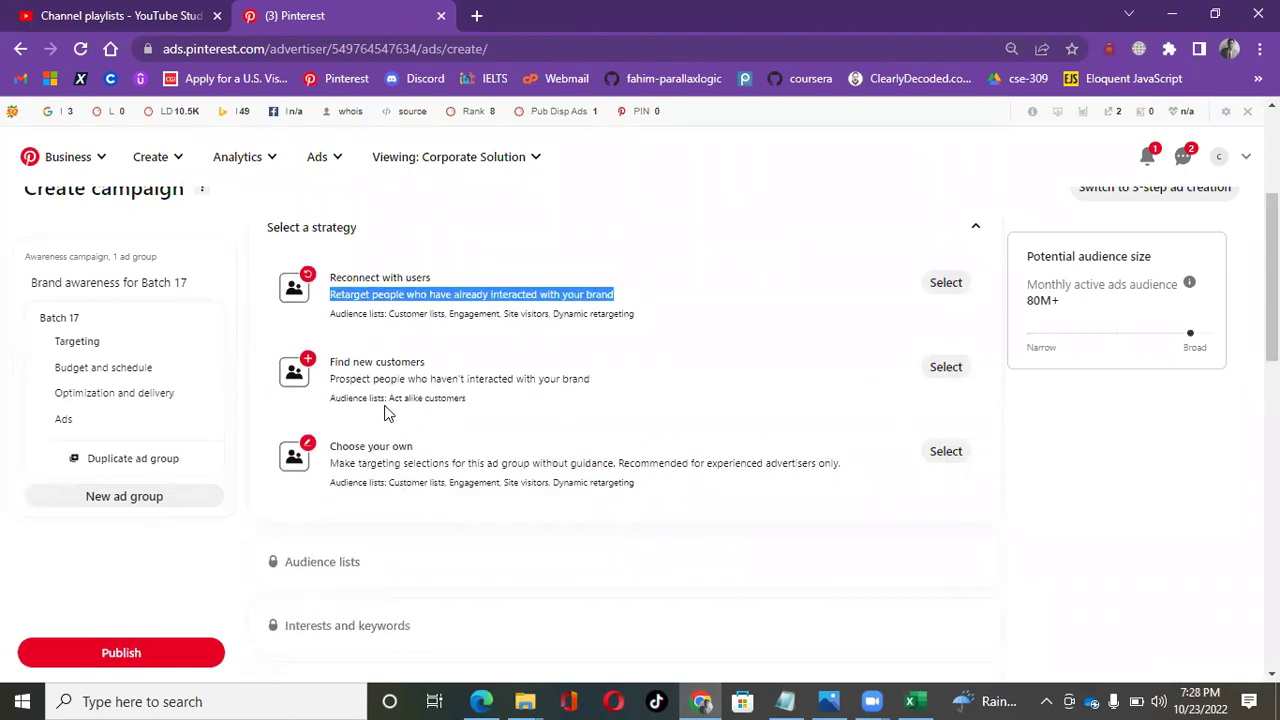
scroll(340, 355, "up", 1)
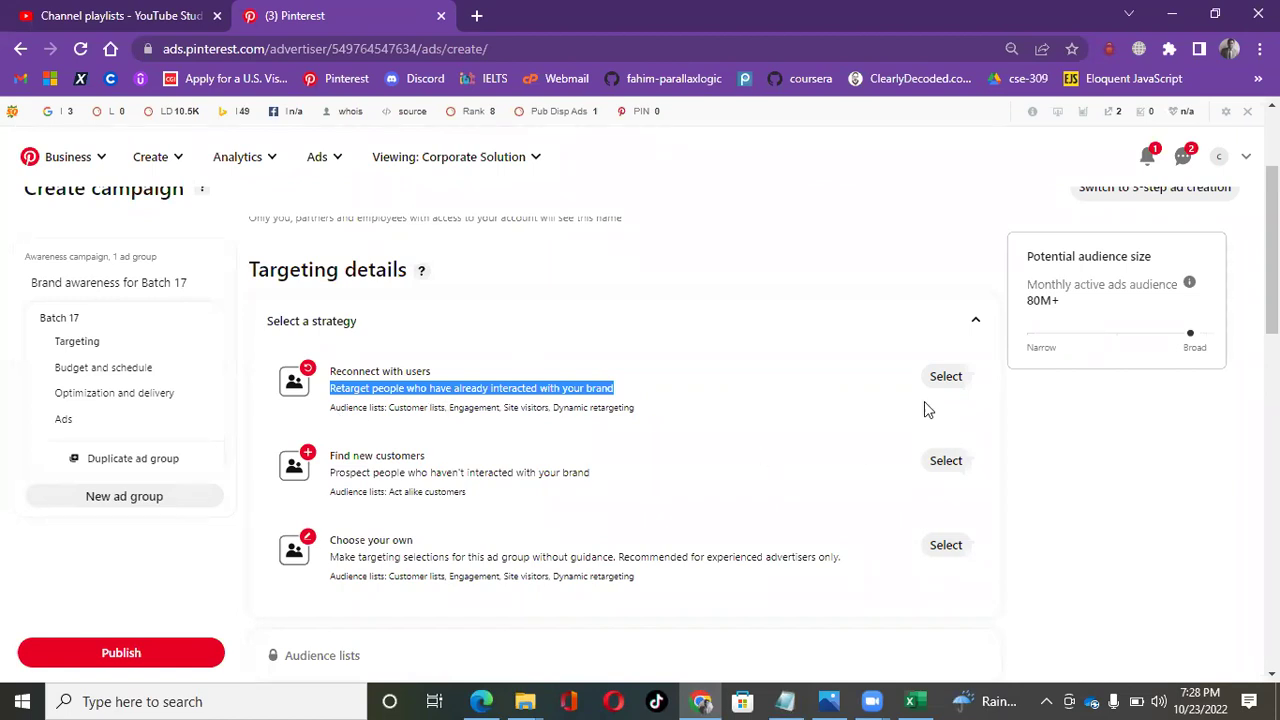
left_click(694, 284)
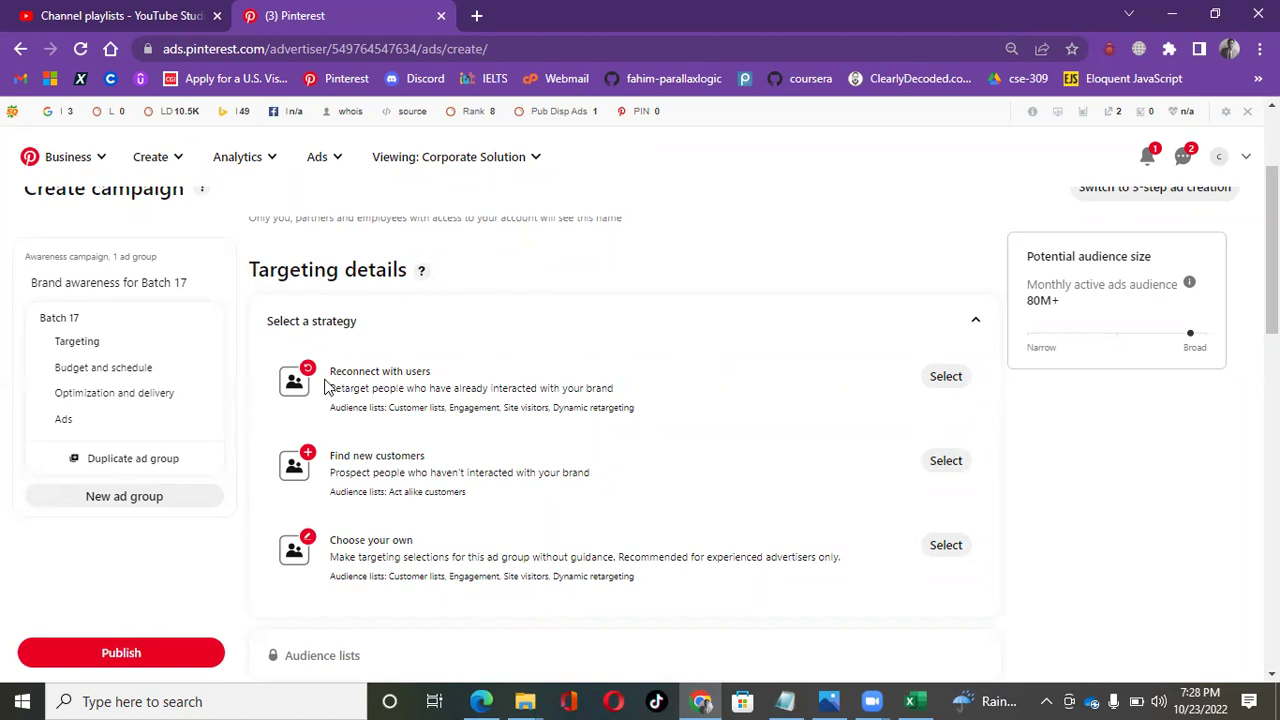
left_click(955, 384)
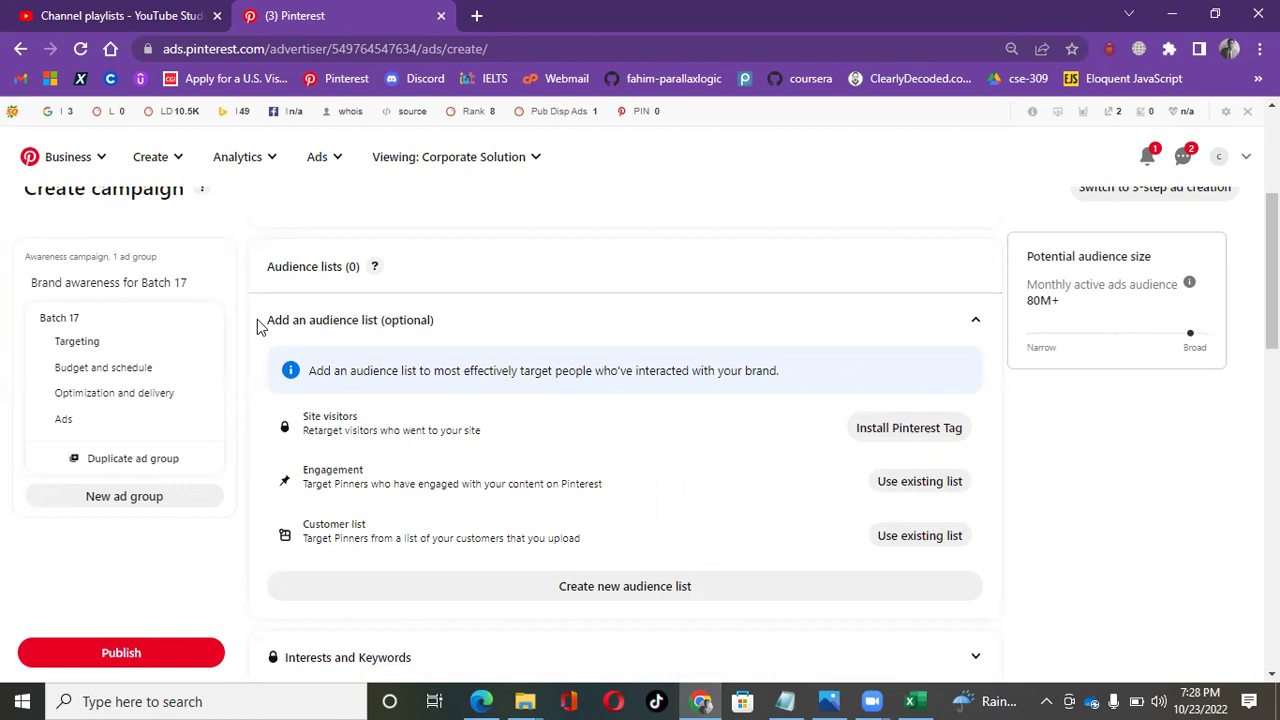
- Look over the optional audience list section and its Site visitors, Engagement and Customer list options
left_click_drag(257, 319, 574, 337)
scroll(572, 337, "down", 1)
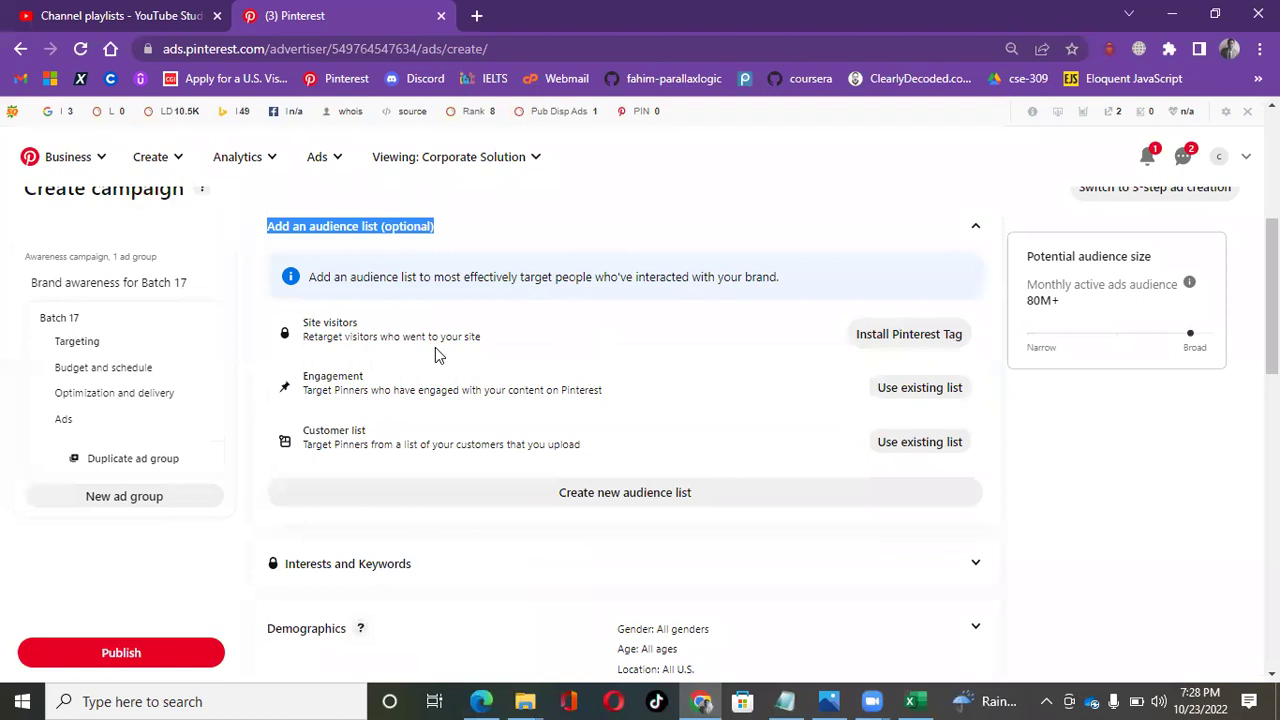
scroll(435, 350, "down", 2)
scroll(443, 357, "up", 1)
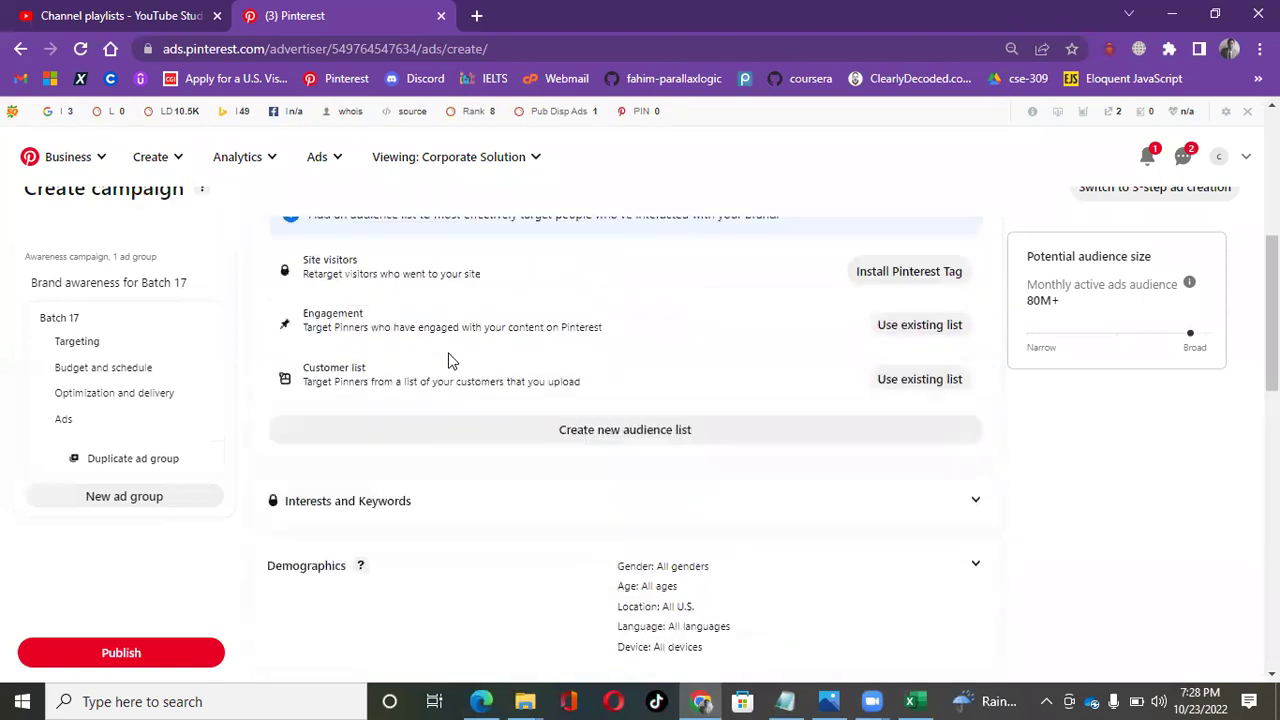
scroll(448, 360, "up", 1)
left_click(583, 323)
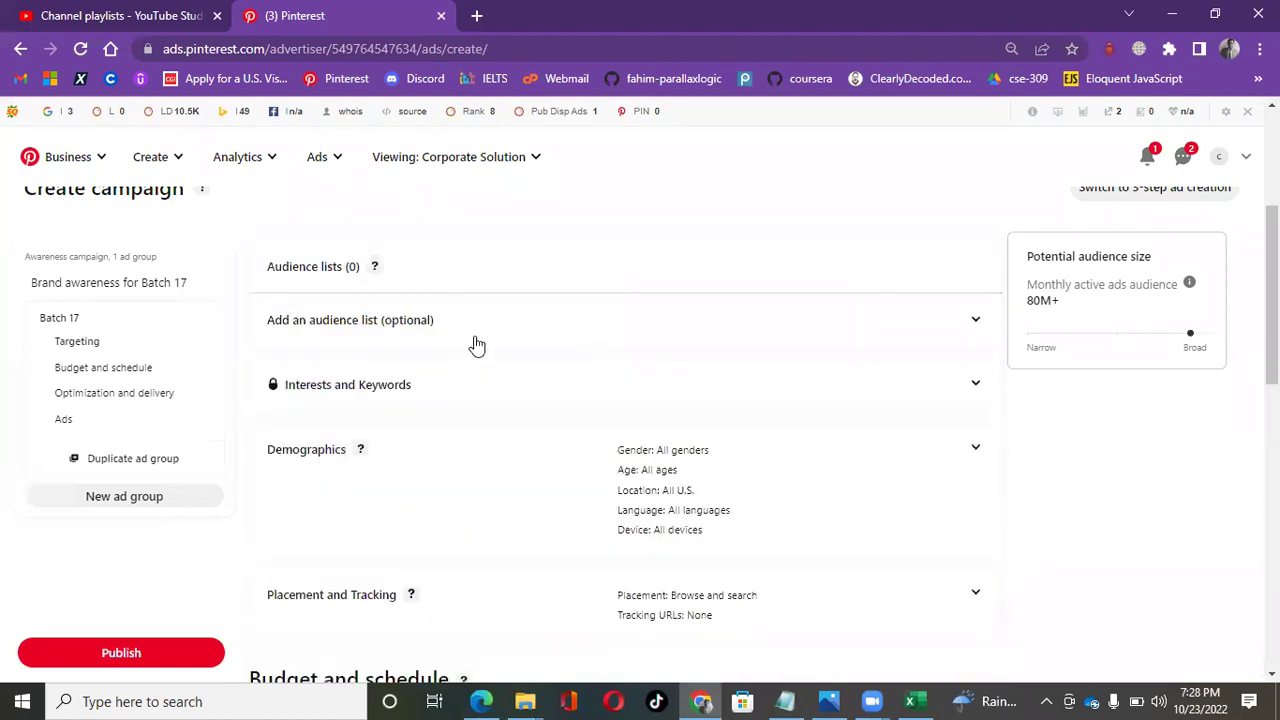
left_click(541, 325)
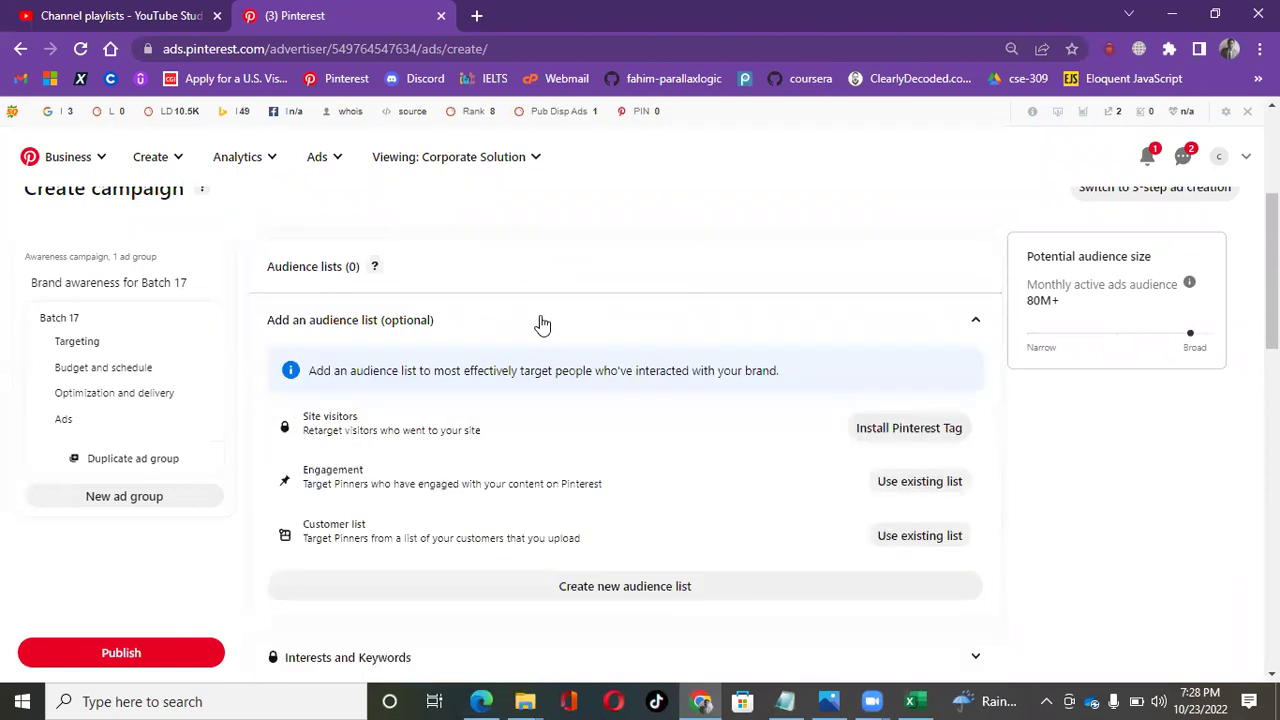
scroll(541, 325, "down", 1)
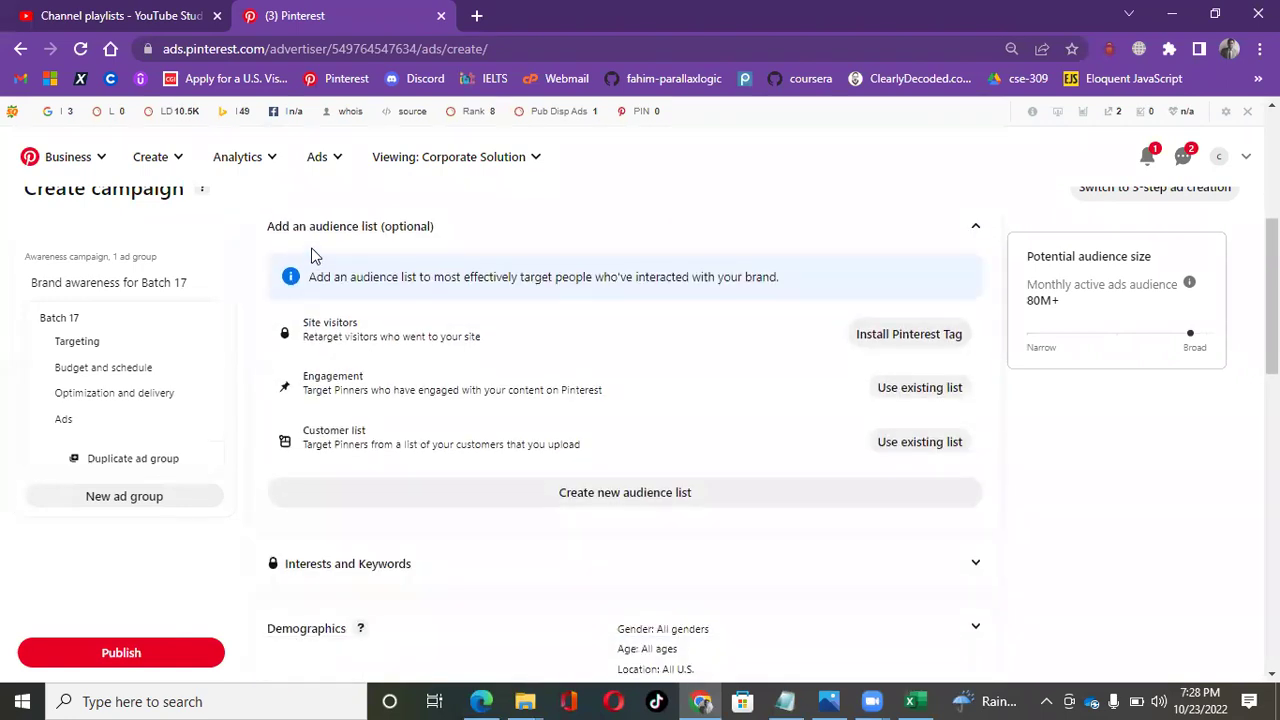
left_click_drag(305, 322, 392, 323)
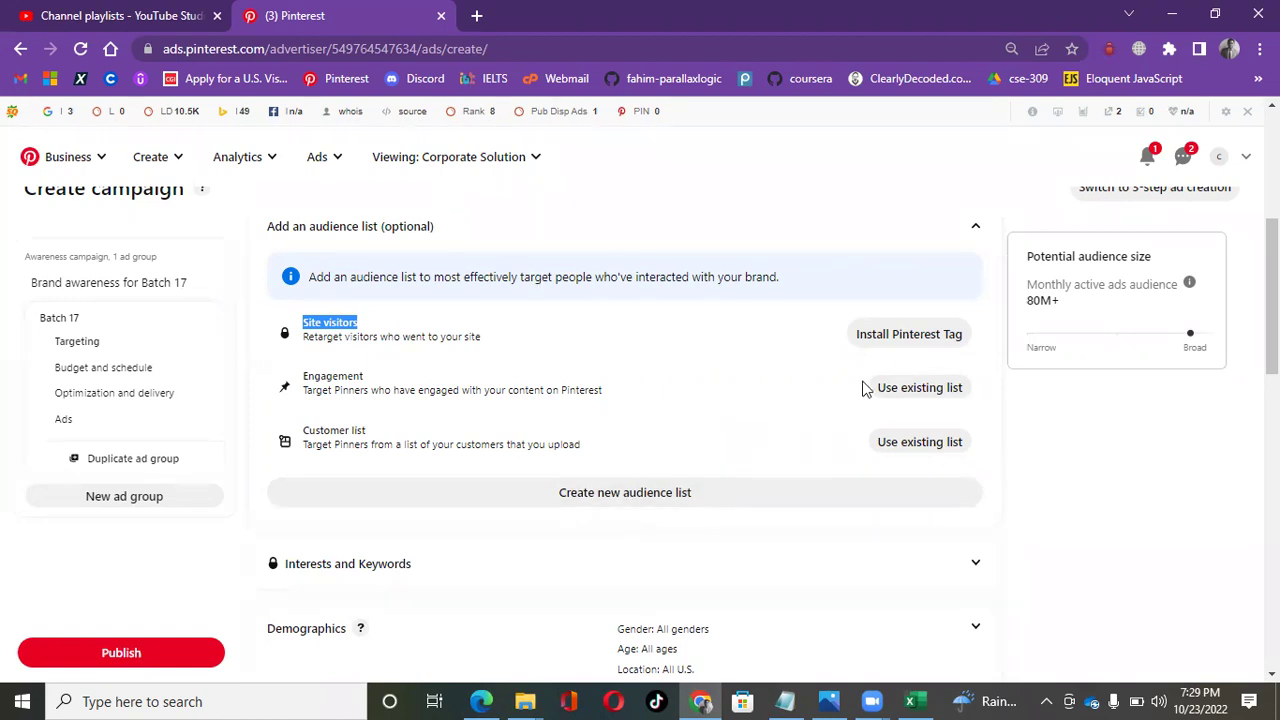
- Open the Pinterest Tag installation for site visitors, read its benefits and begin the setup as far as the website URL entry
left_click(930, 345)
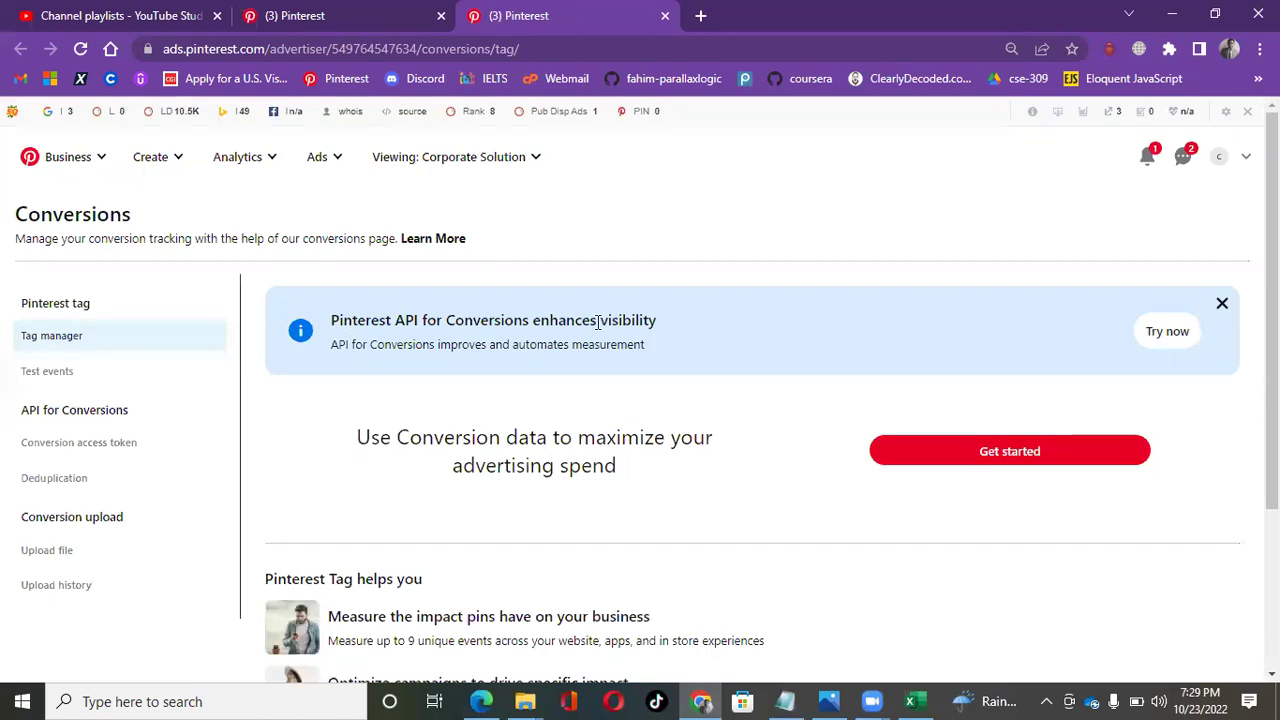
scroll(599, 322, "down", 1)
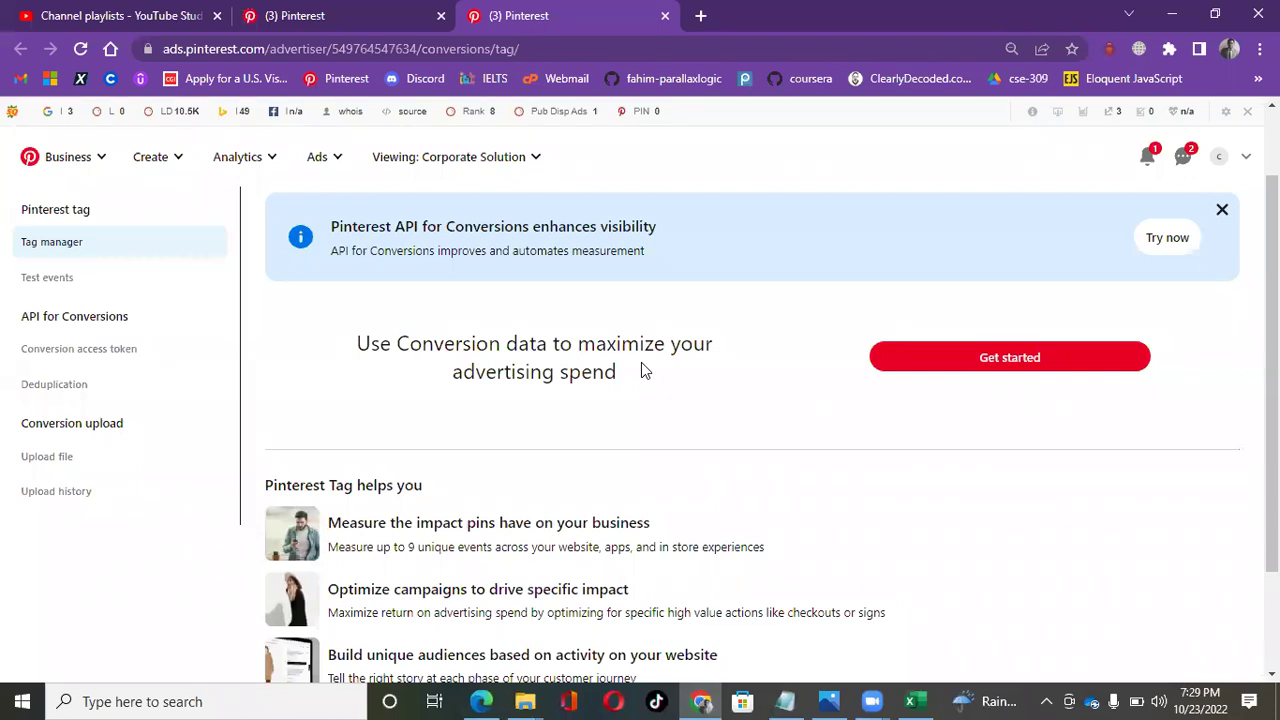
scroll(641, 370, "down", 2)
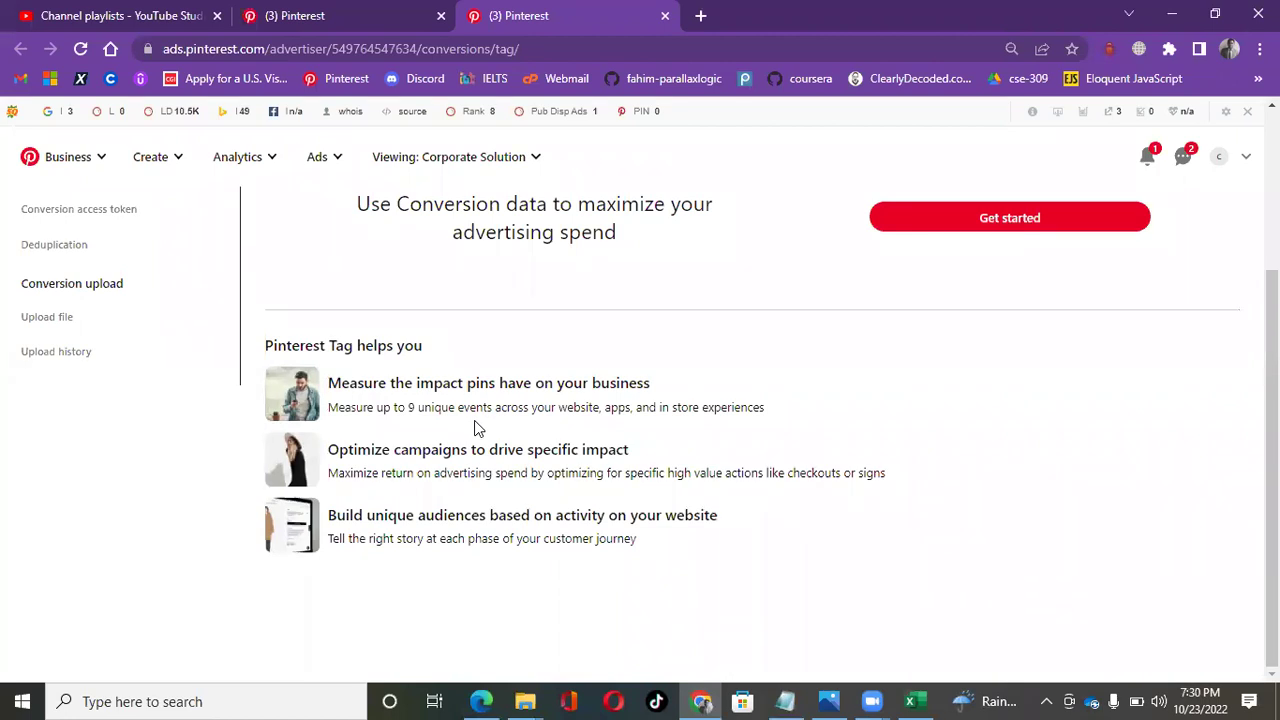
left_click(984, 217)
left_click(346, 296)
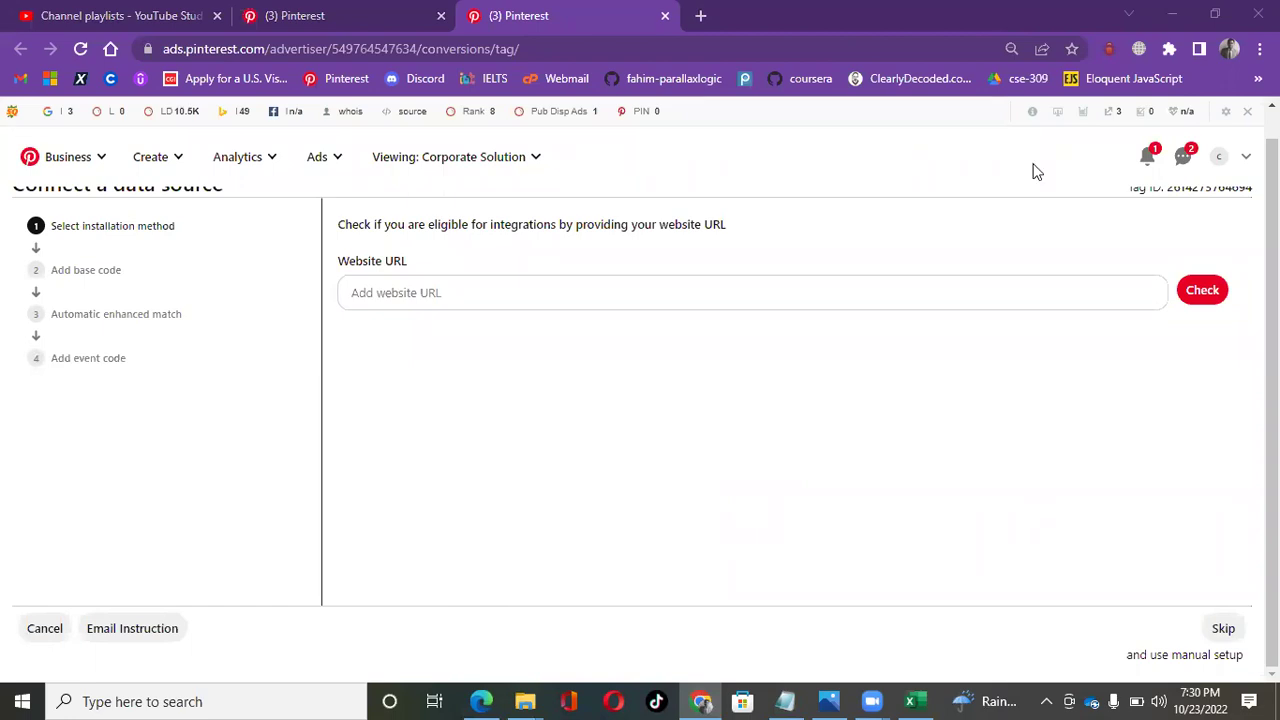
left_click(400, 298)
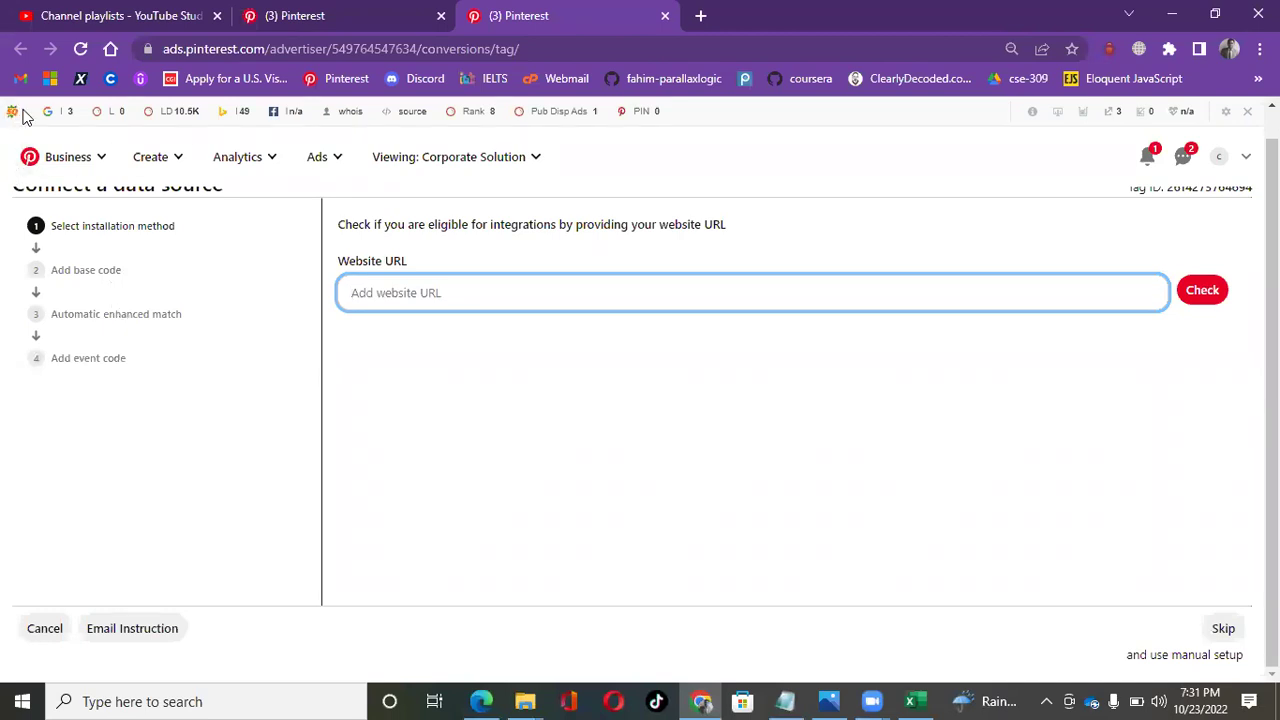
- Return to the campaign draft, read the descriptions of Site visitors, Engagement and Customer list, and collapse the audience list section
left_click(347, 15)
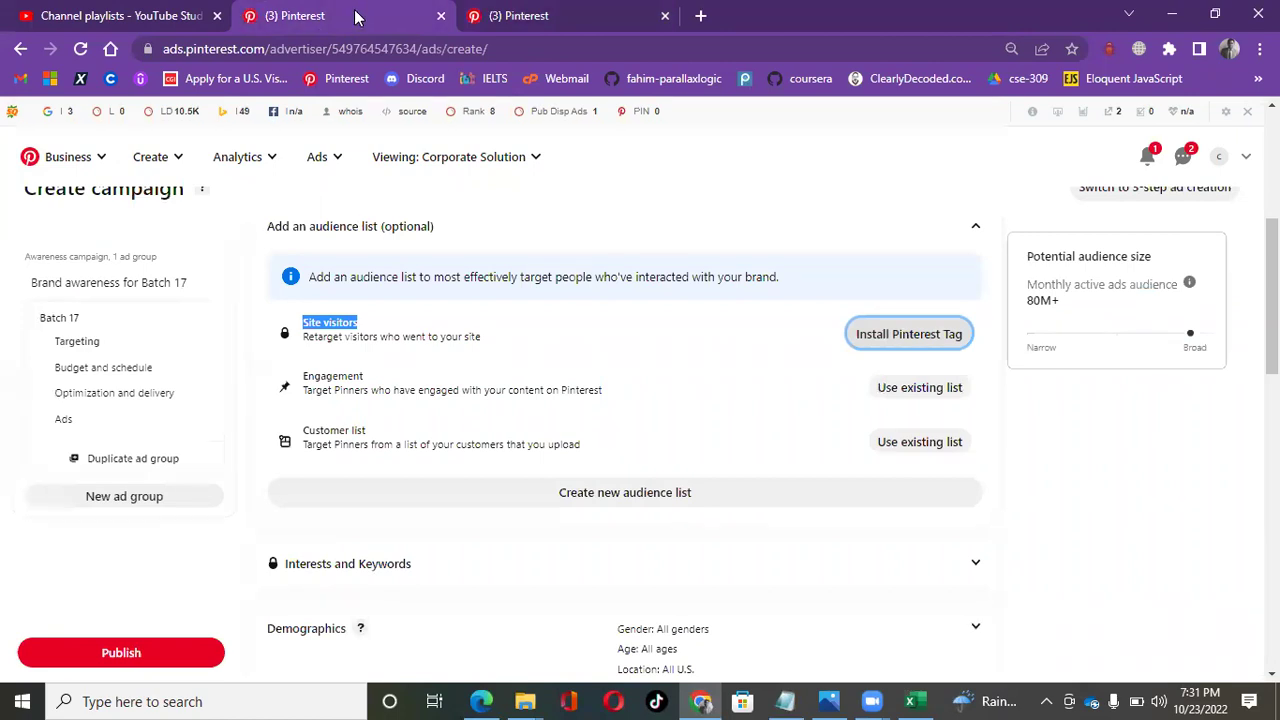
scroll(455, 358, "down", 2)
scroll(454, 357, "up", 1)
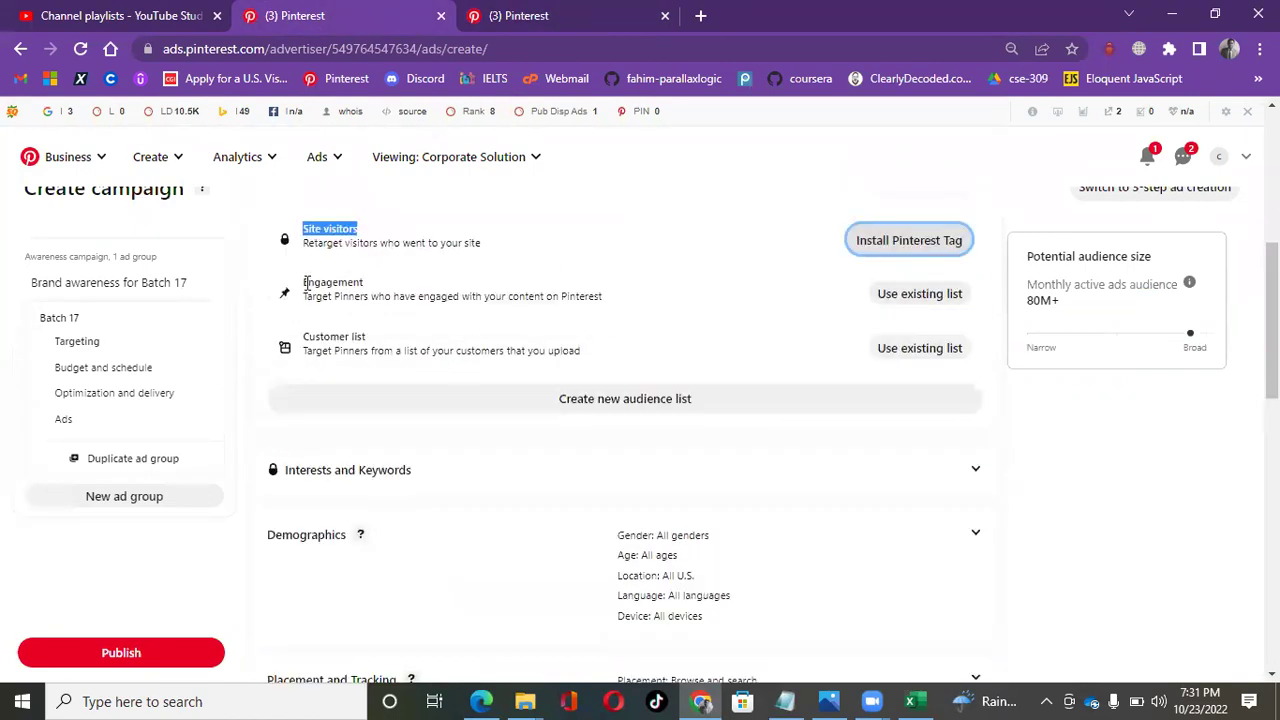
left_click_drag(307, 285, 426, 286)
left_click_drag(304, 297, 655, 302)
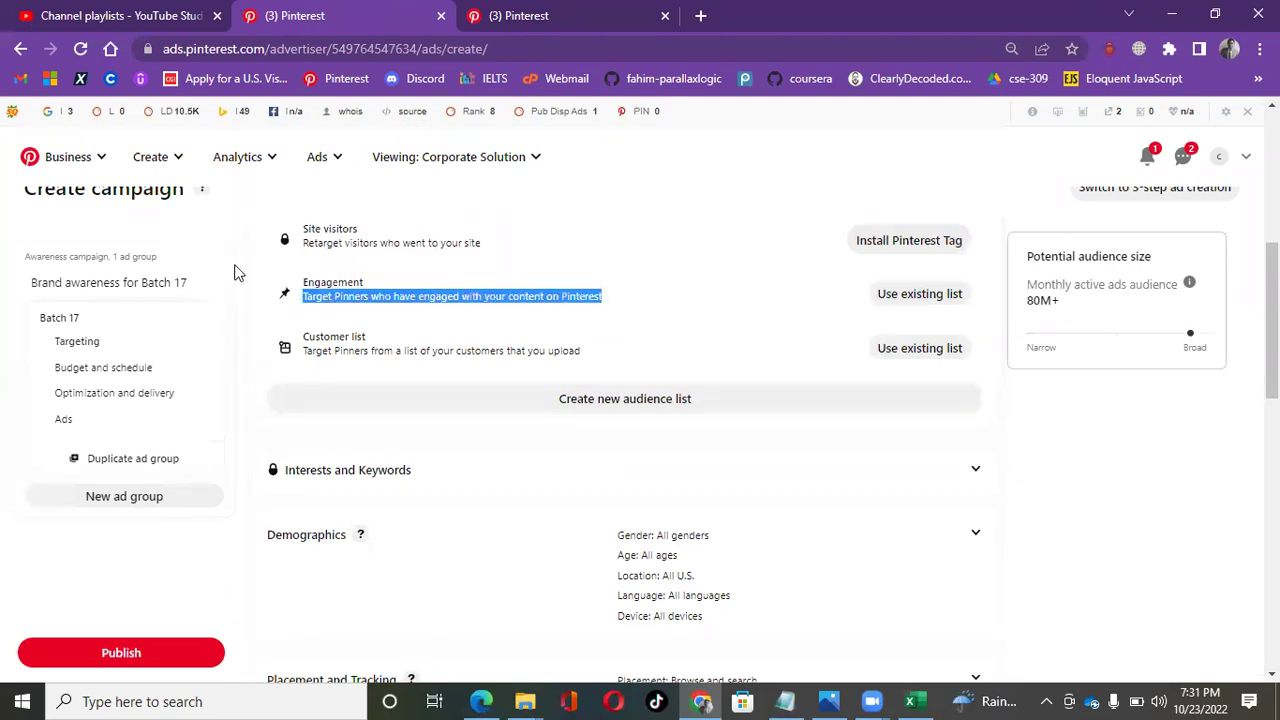
left_click_drag(304, 242, 585, 238)
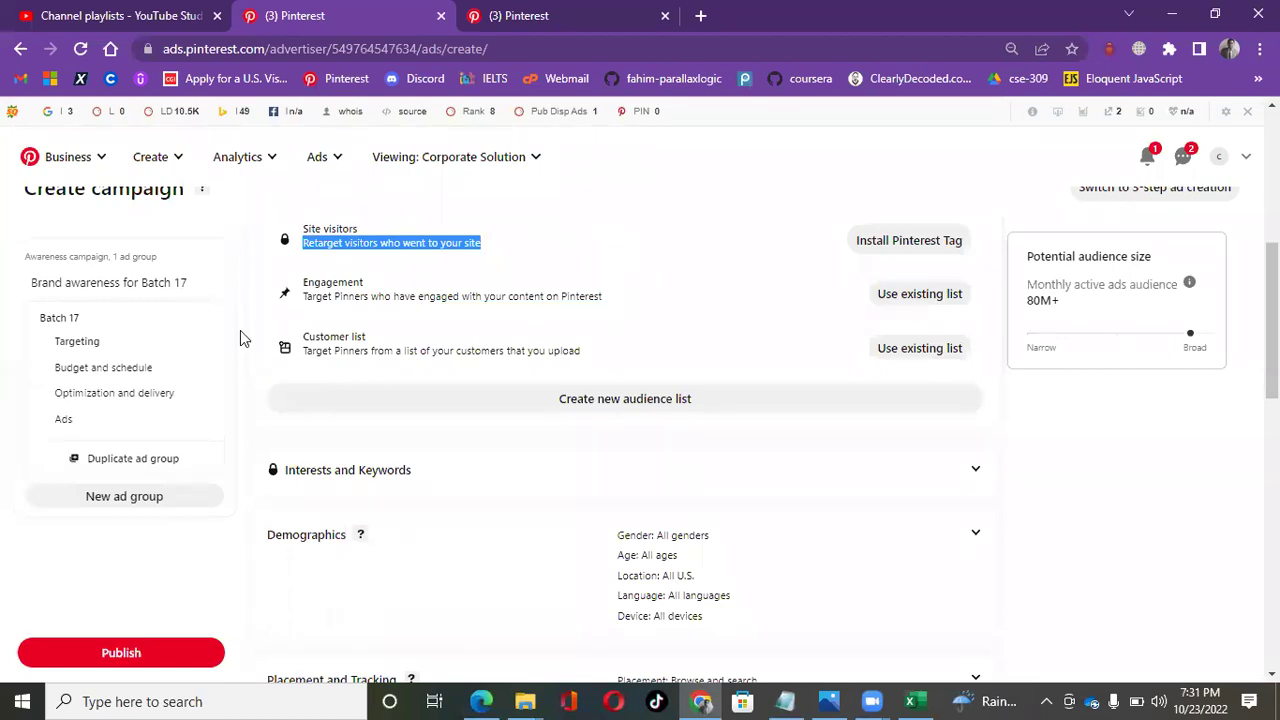
left_click_drag(304, 298, 641, 305)
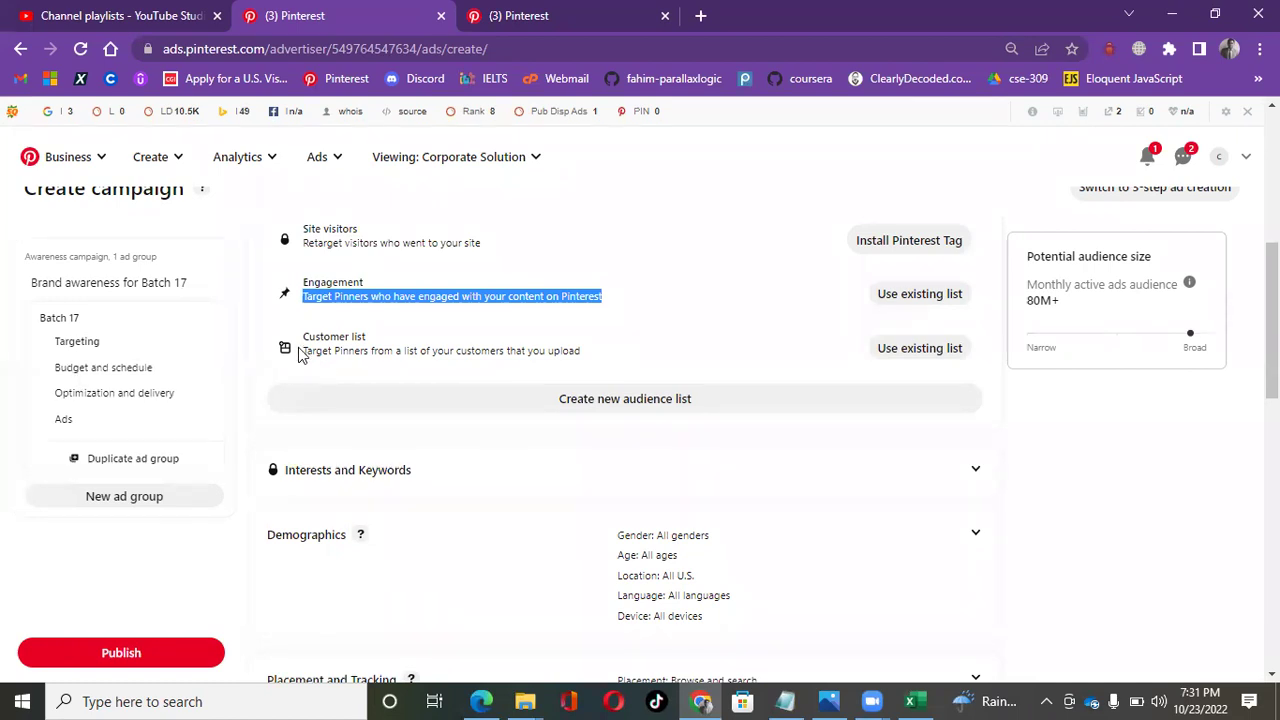
left_click_drag(302, 351, 592, 355)
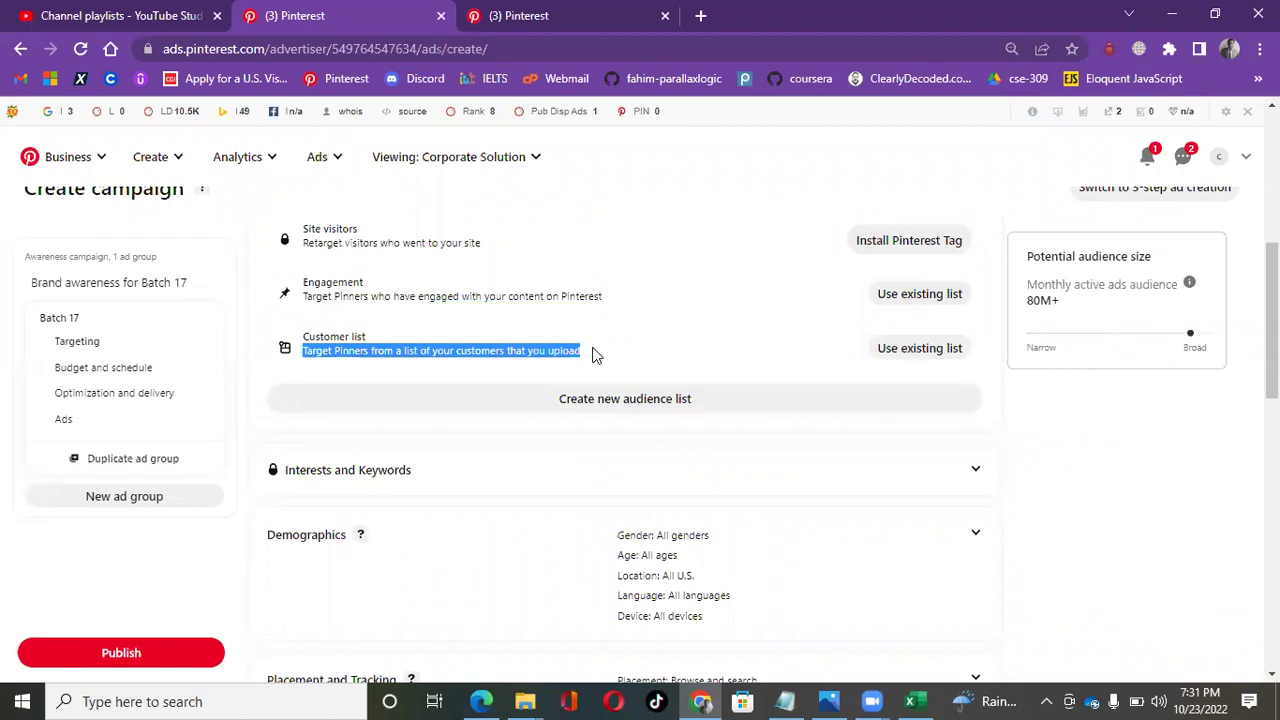
scroll(592, 355, "down", 2)
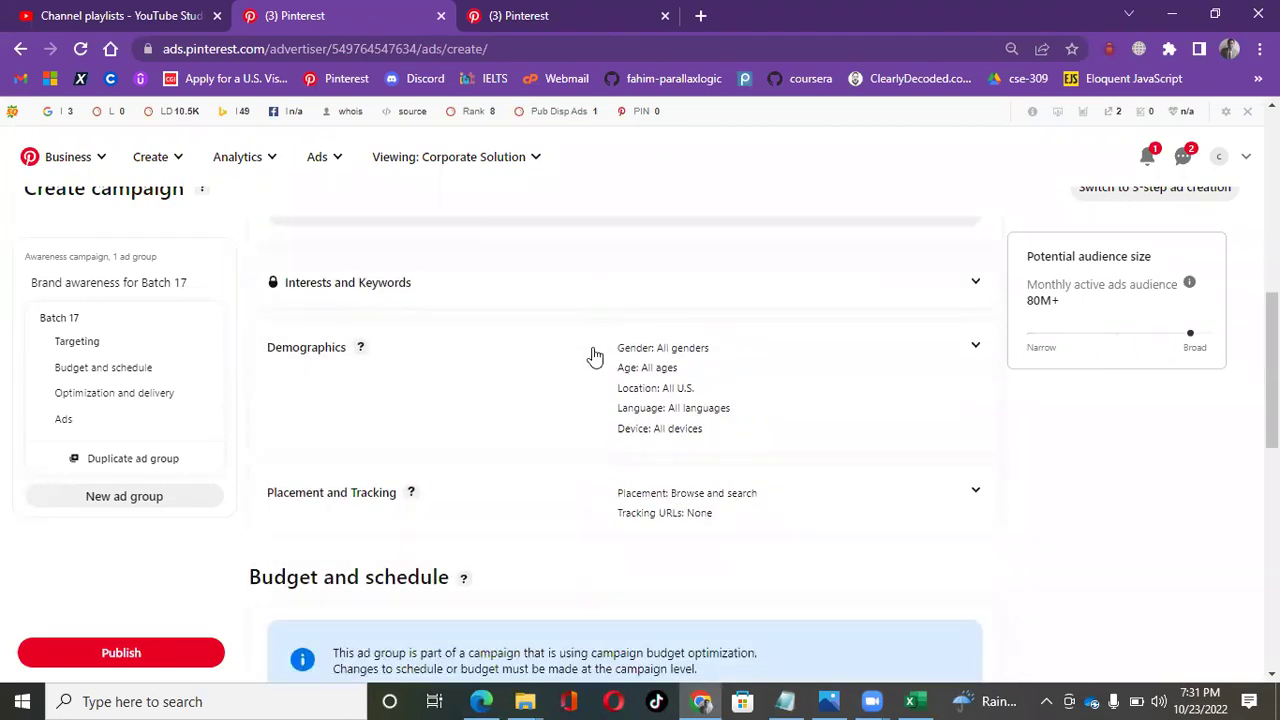
scroll(592, 355, "up", 4)
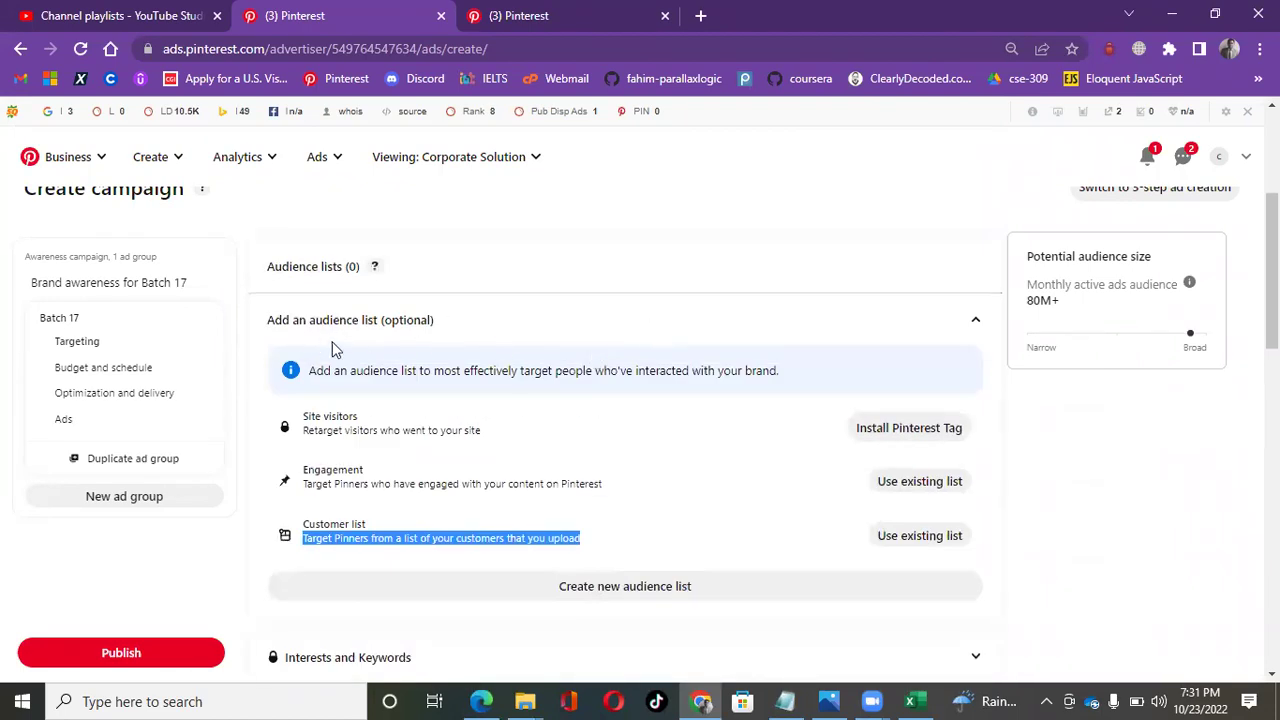
left_click(973, 324)
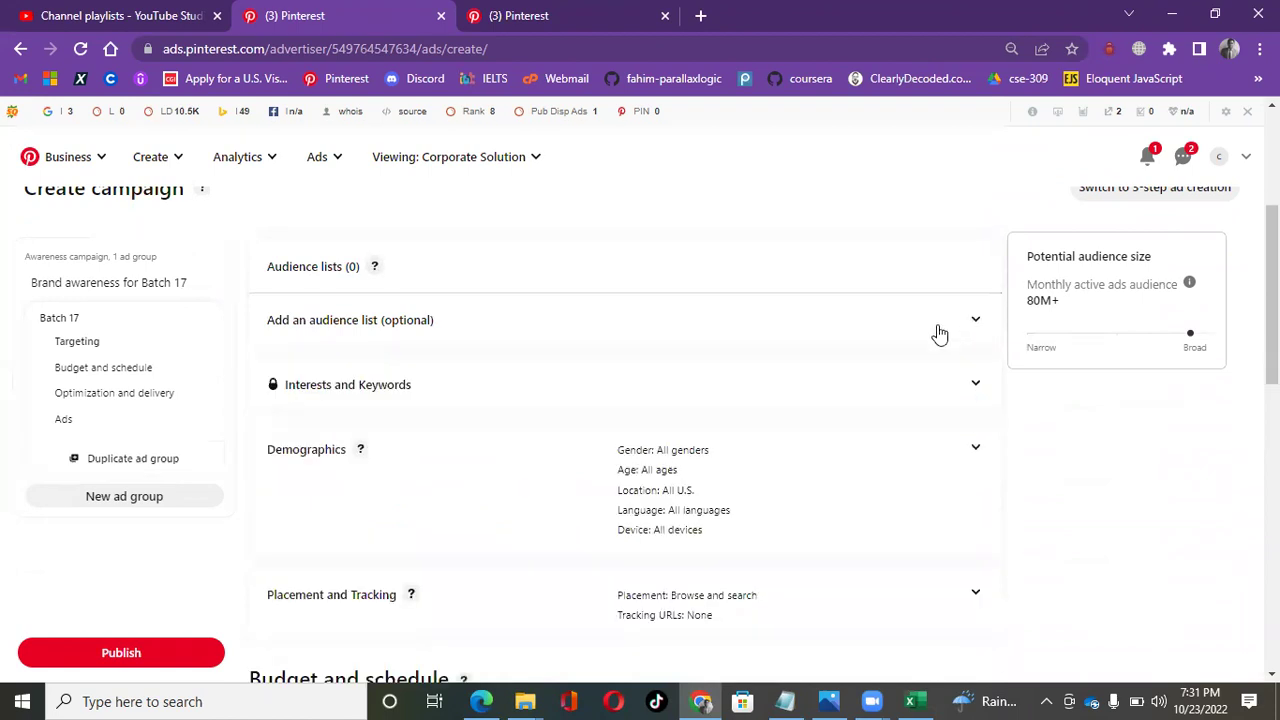
- Enable interests and keywords in the ad group's targeting
scroll(589, 302, "down", 3)
scroll(589, 300, "up", 2)
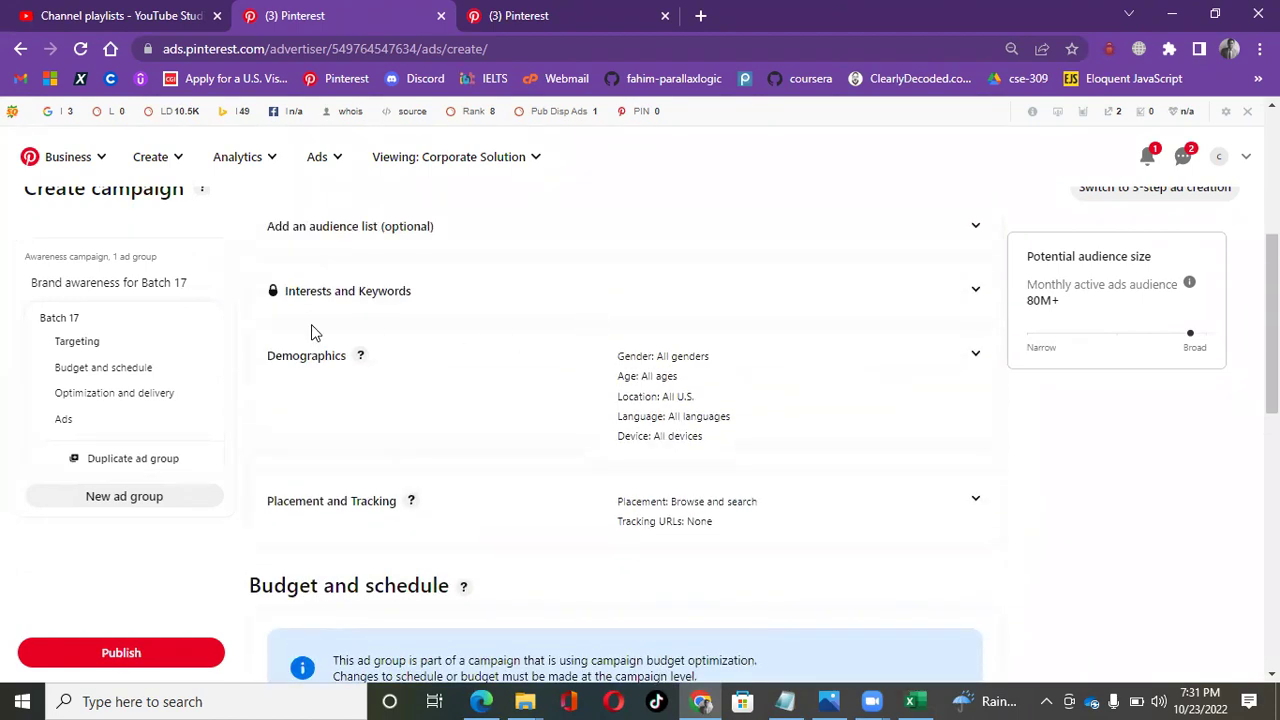
left_click(975, 292)
scroll(630, 373, "down", 1)
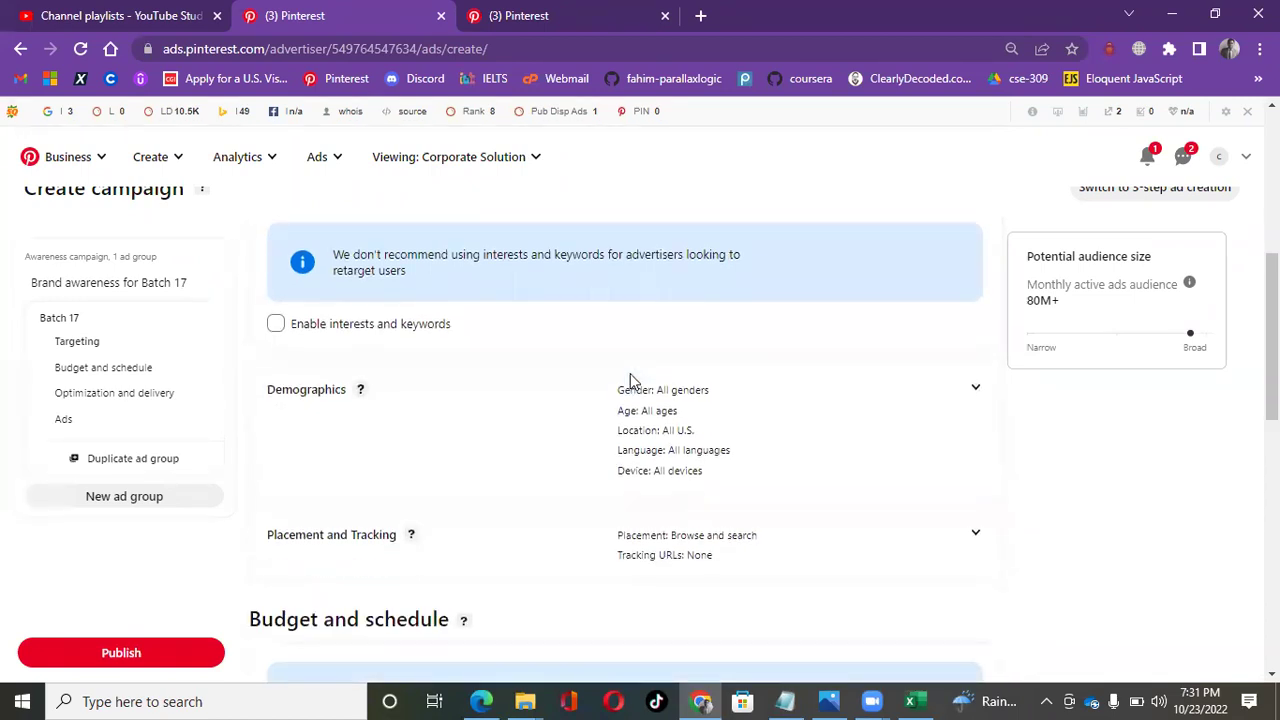
left_click(276, 326)
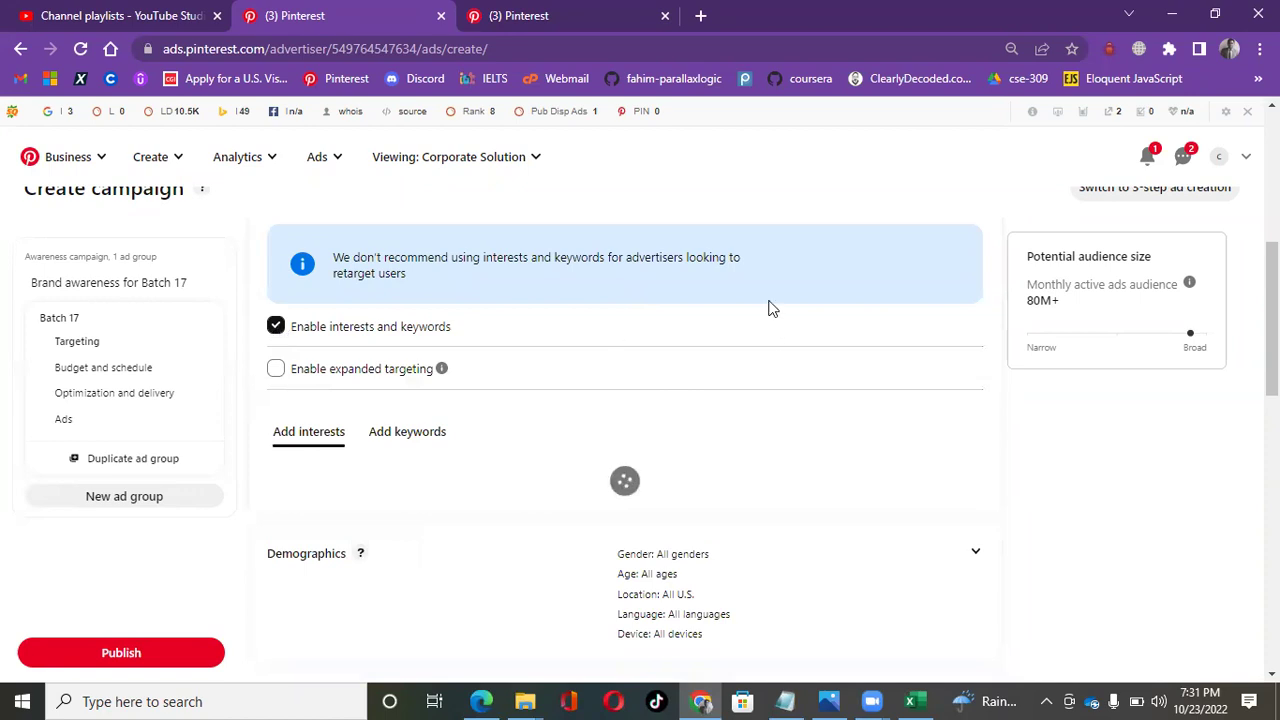
- Add the Art category as a targeted interest for the ad group
scroll(586, 307, "down", 1)
scroll(586, 300, "down", 1)
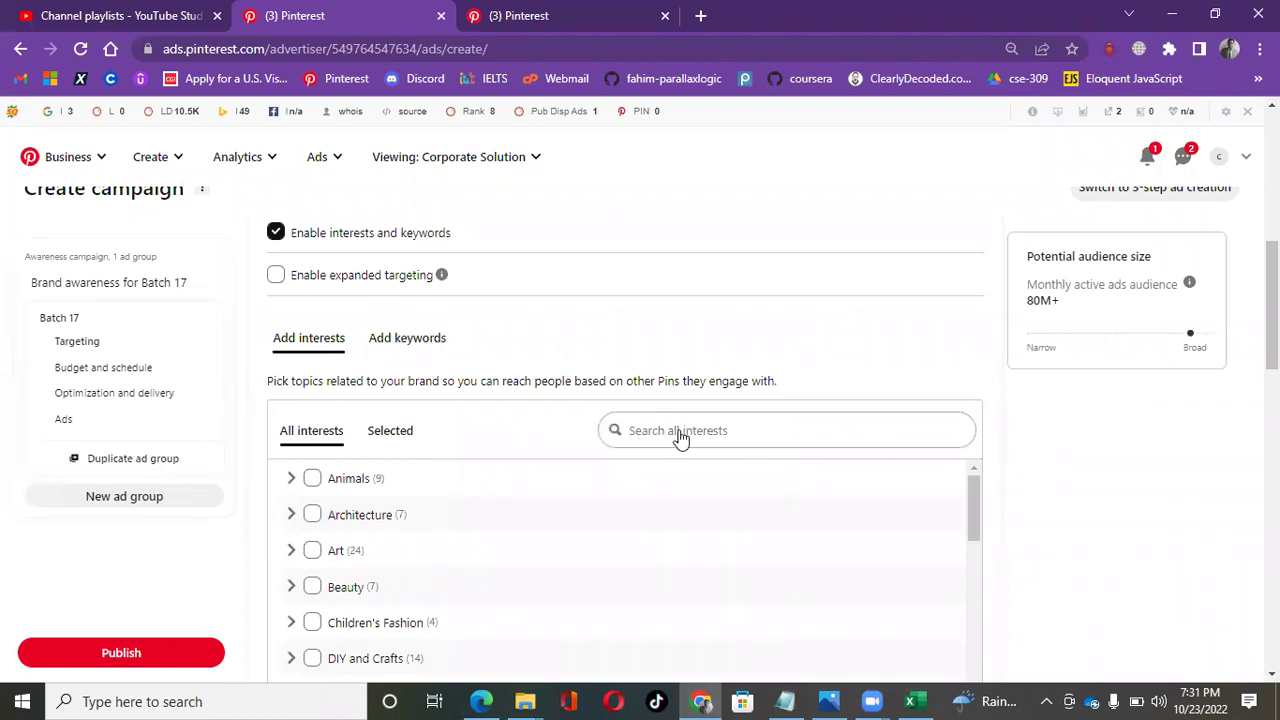
scroll(506, 494, "down", 1)
scroll(506, 494, "up", 1)
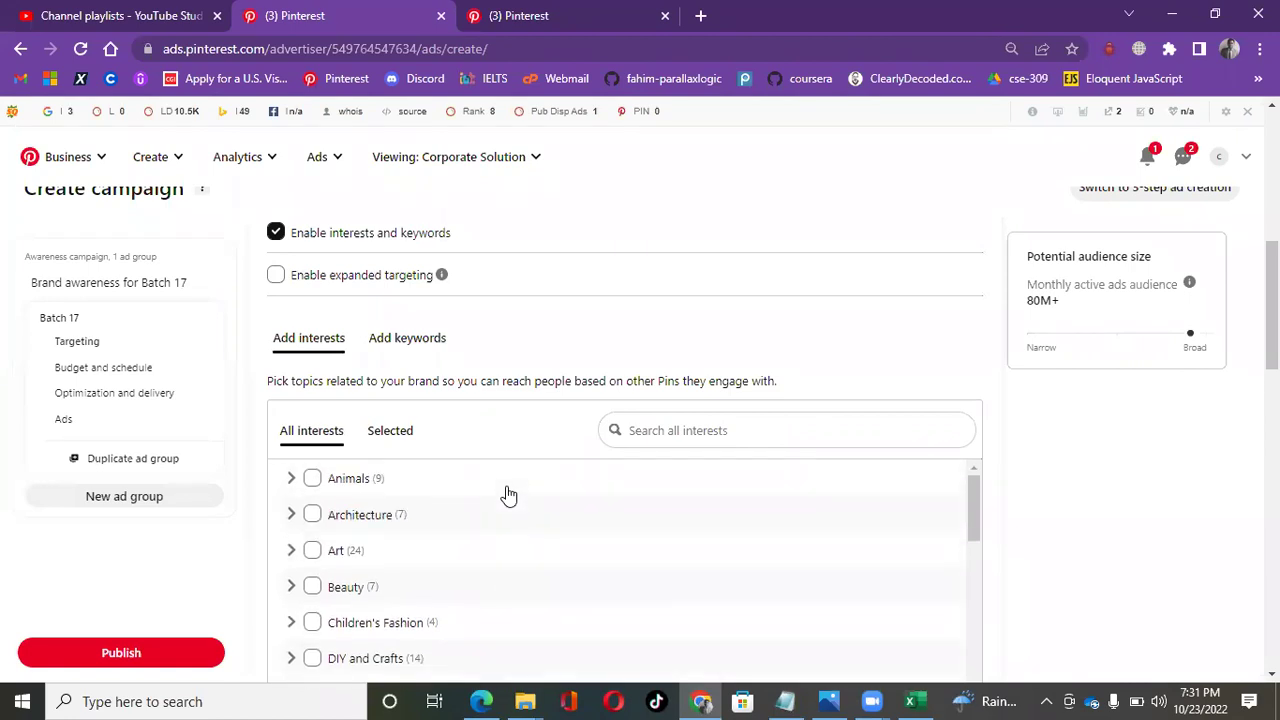
left_click(313, 551)
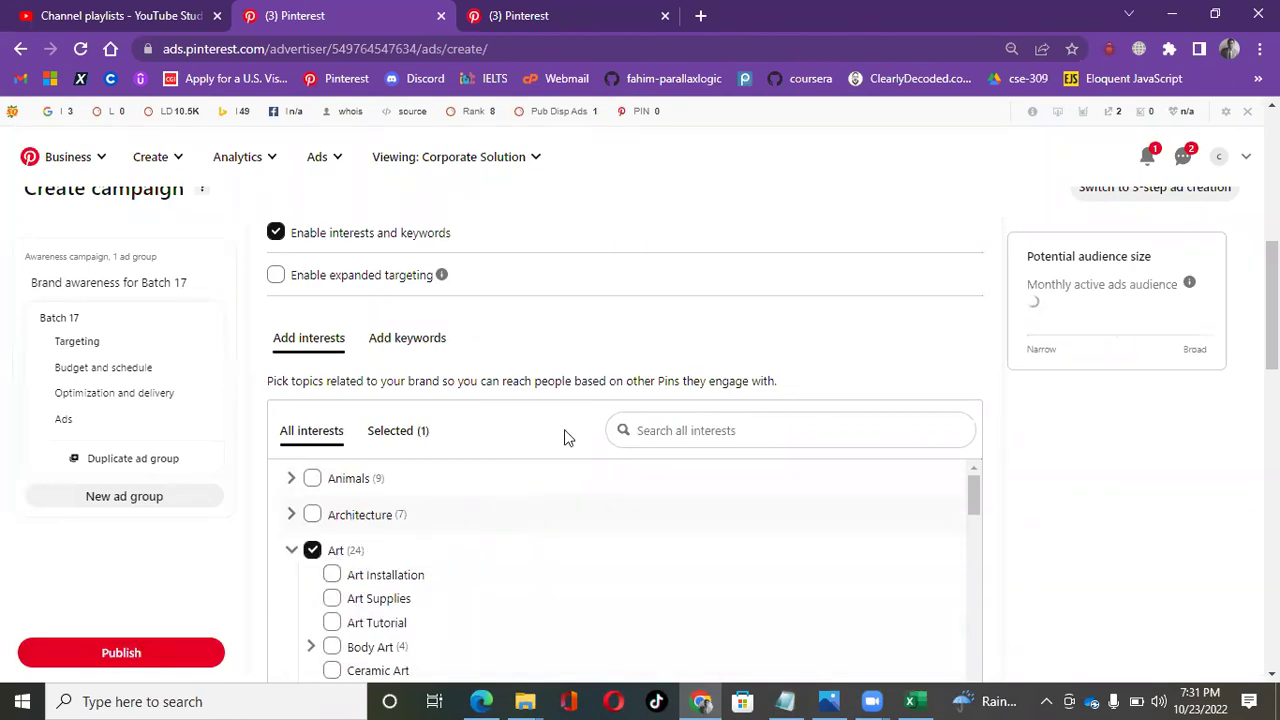
- Narrow the Art interest to the subcategories Art Installation, Art Supplies, Art Tutorial and Body Art, and check the potential audience size
scroll(560, 420, "down", 1)
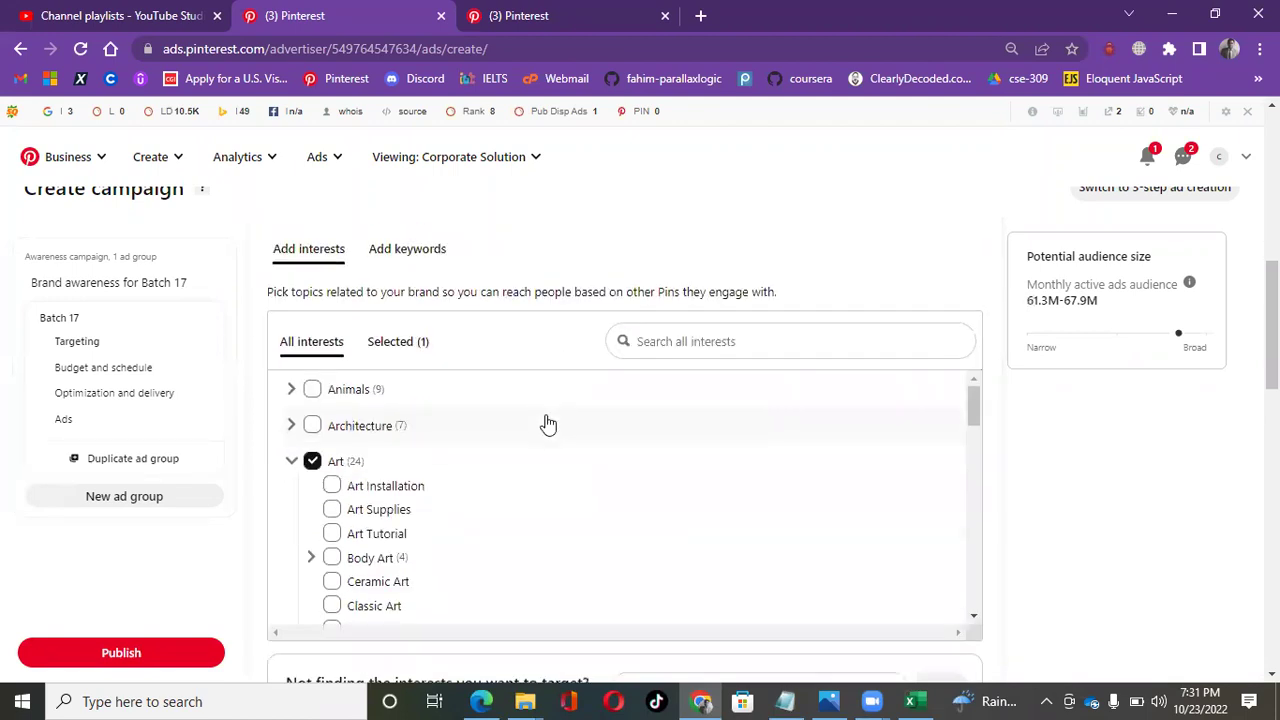
left_click(332, 481)
left_click(333, 505)
double_click(334, 541)
left_click(332, 553)
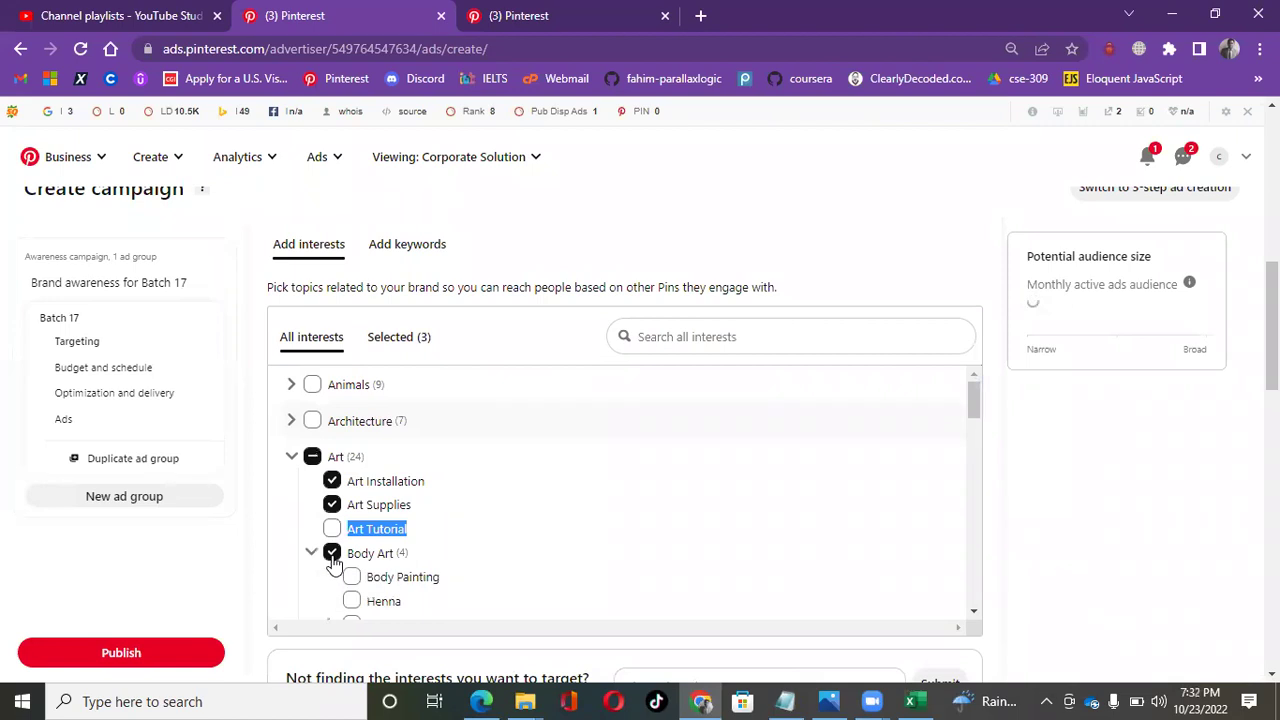
left_click(332, 532)
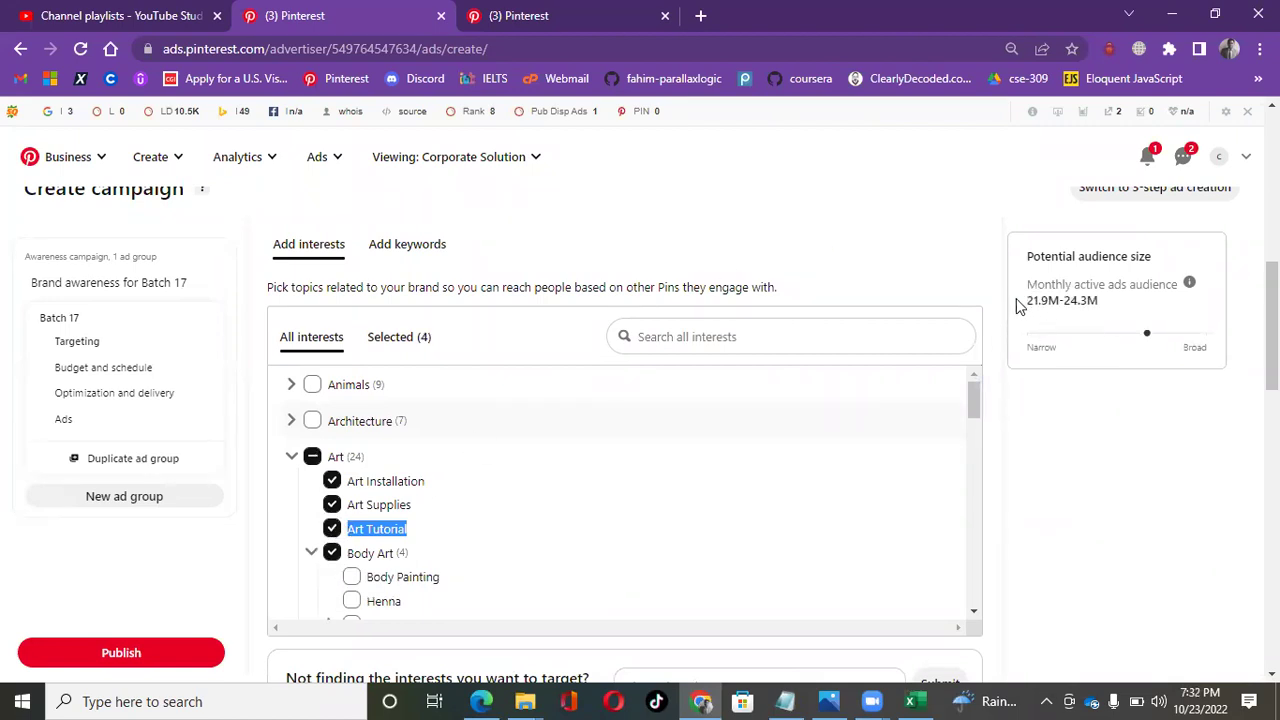
left_click_drag(1019, 306, 1113, 304)
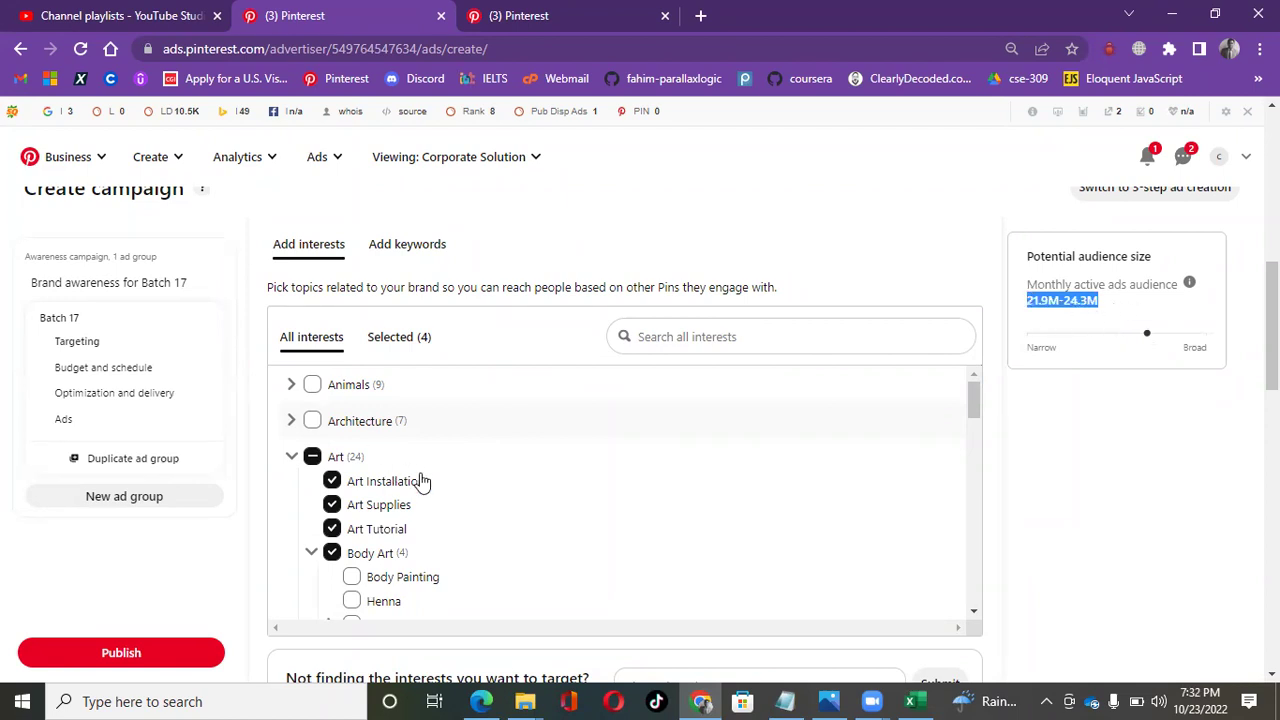
- Search related keywords for "Art" and add art, art drawings, art prints, art painting, art print, arts crafts and arte to the ad group
left_click(441, 256)
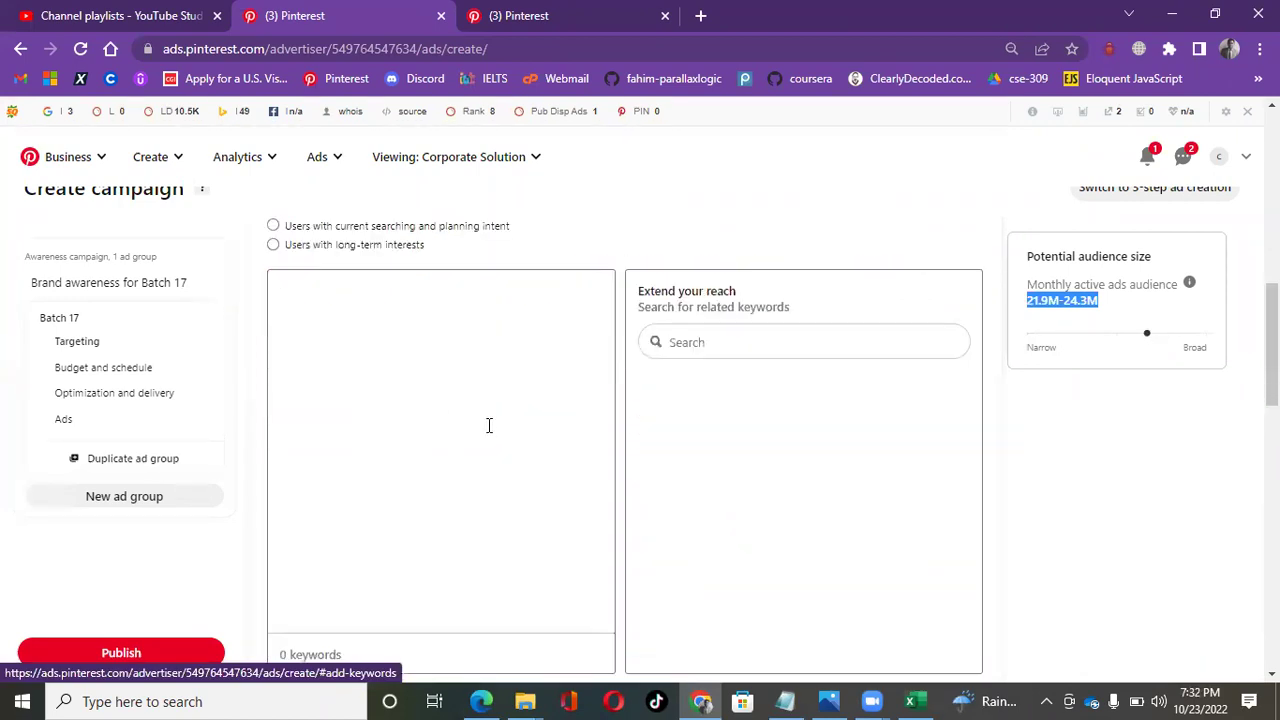
left_click(355, 468)
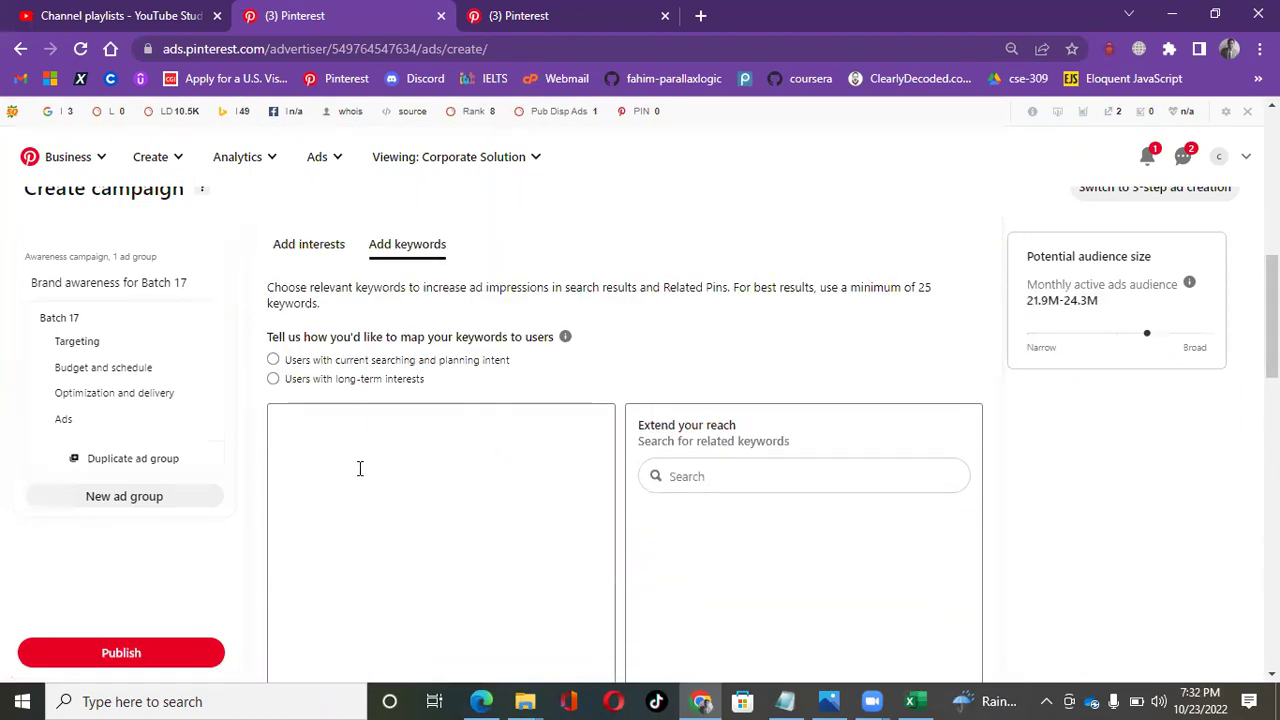
left_click(740, 472)
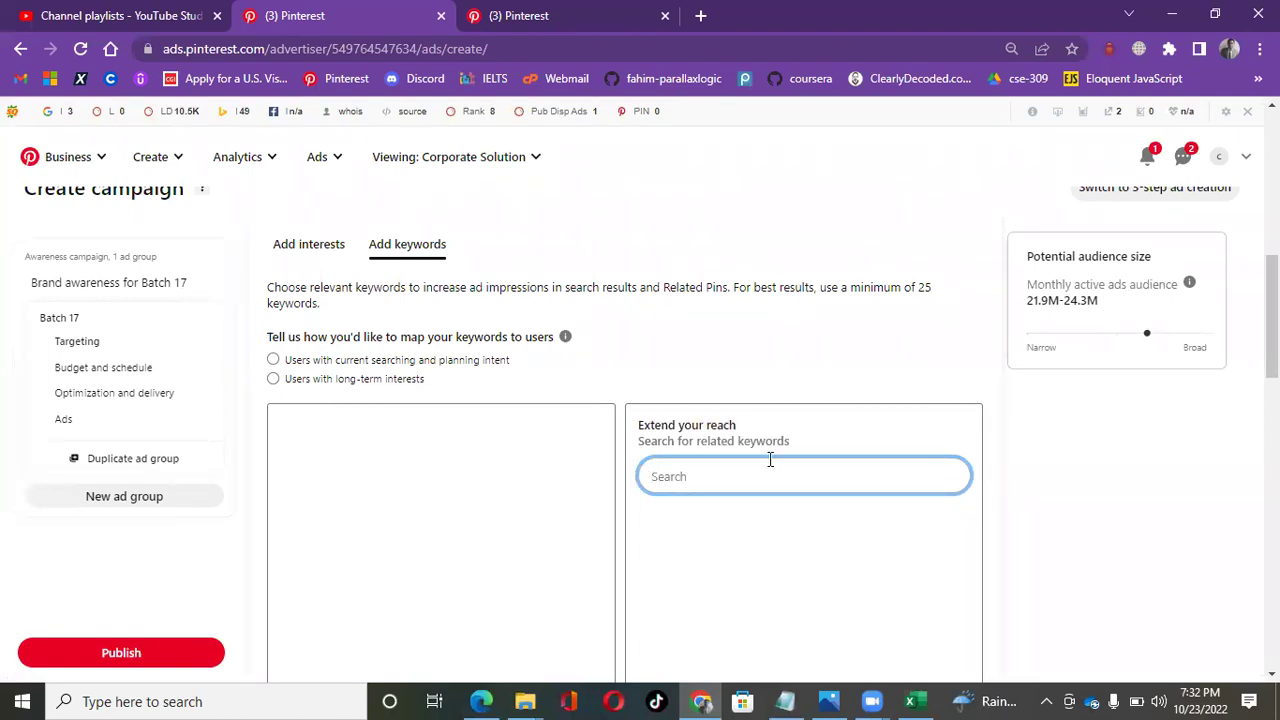
type("Art")
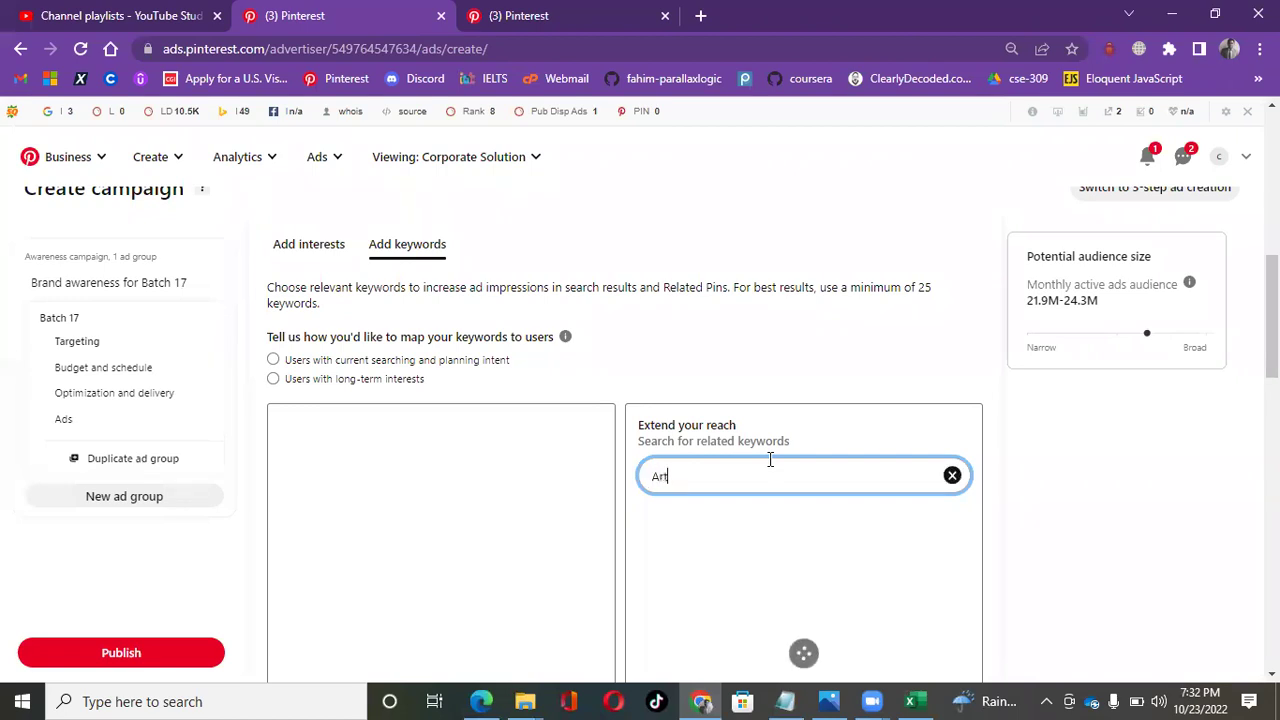
scroll(656, 320, "down", 2)
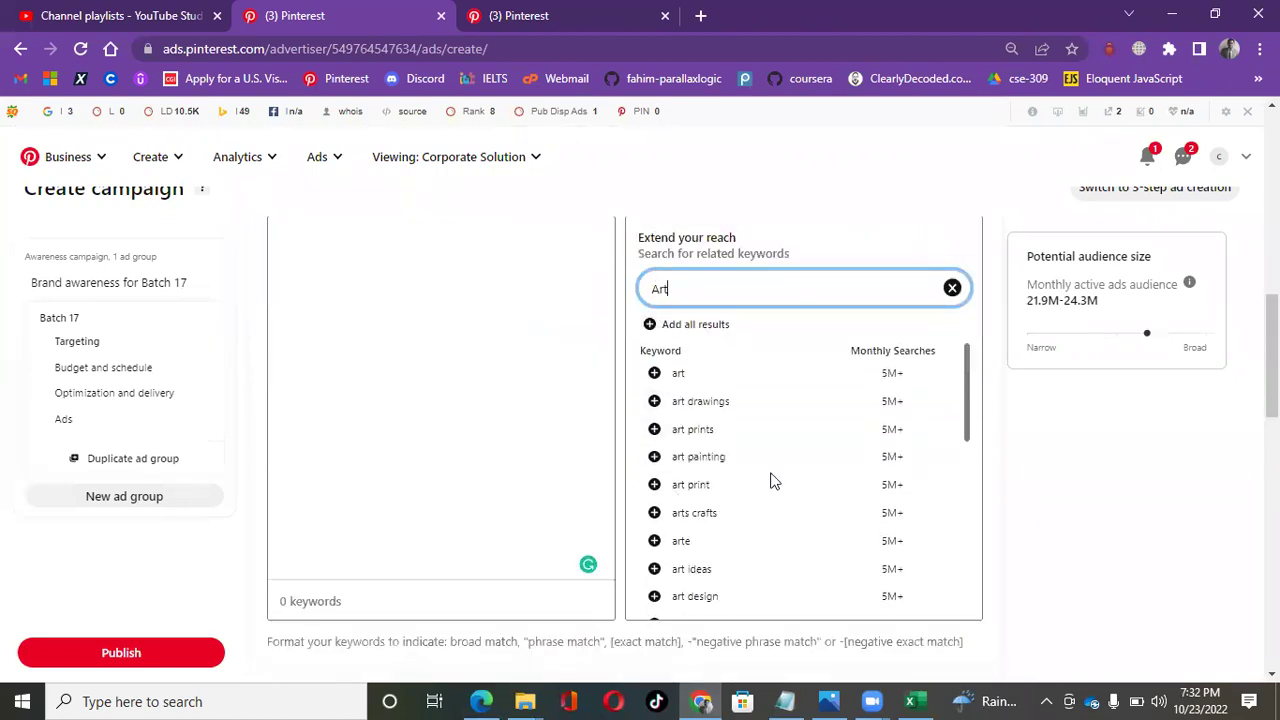
left_click(655, 374)
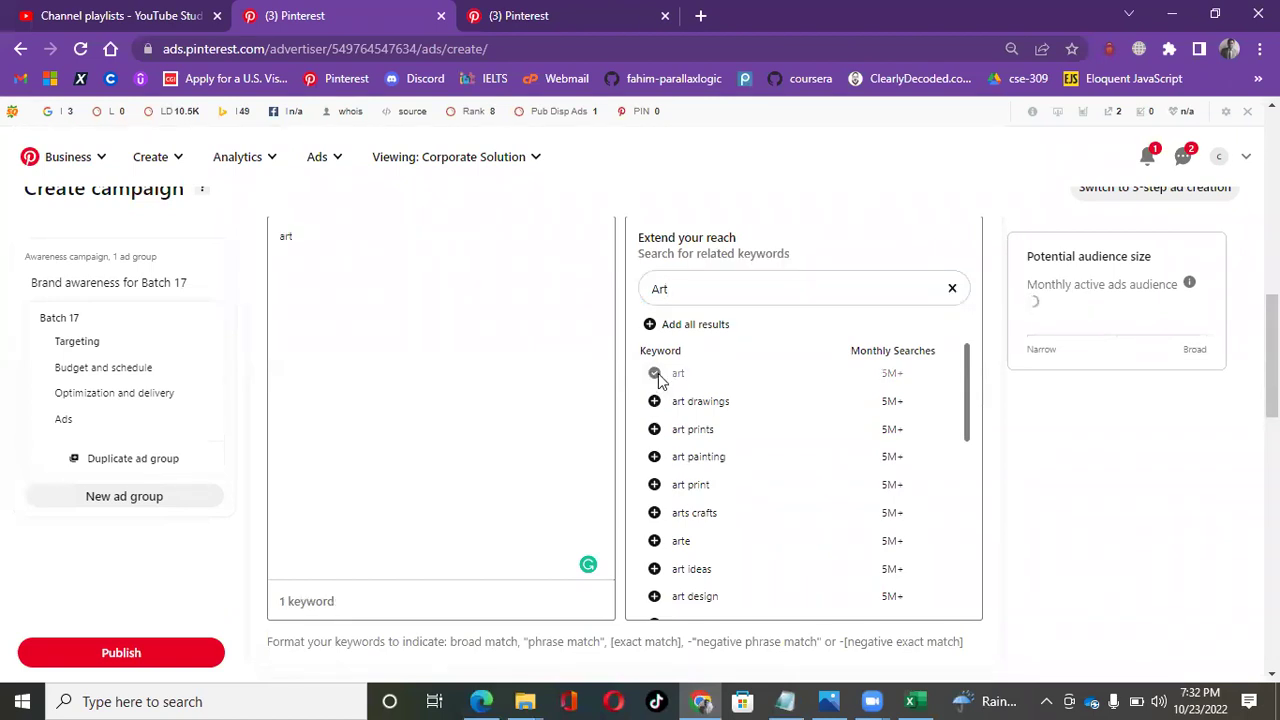
left_click(654, 403)
left_click(654, 429)
left_click(654, 457)
left_click(654, 485)
left_click(654, 513)
left_click(654, 541)
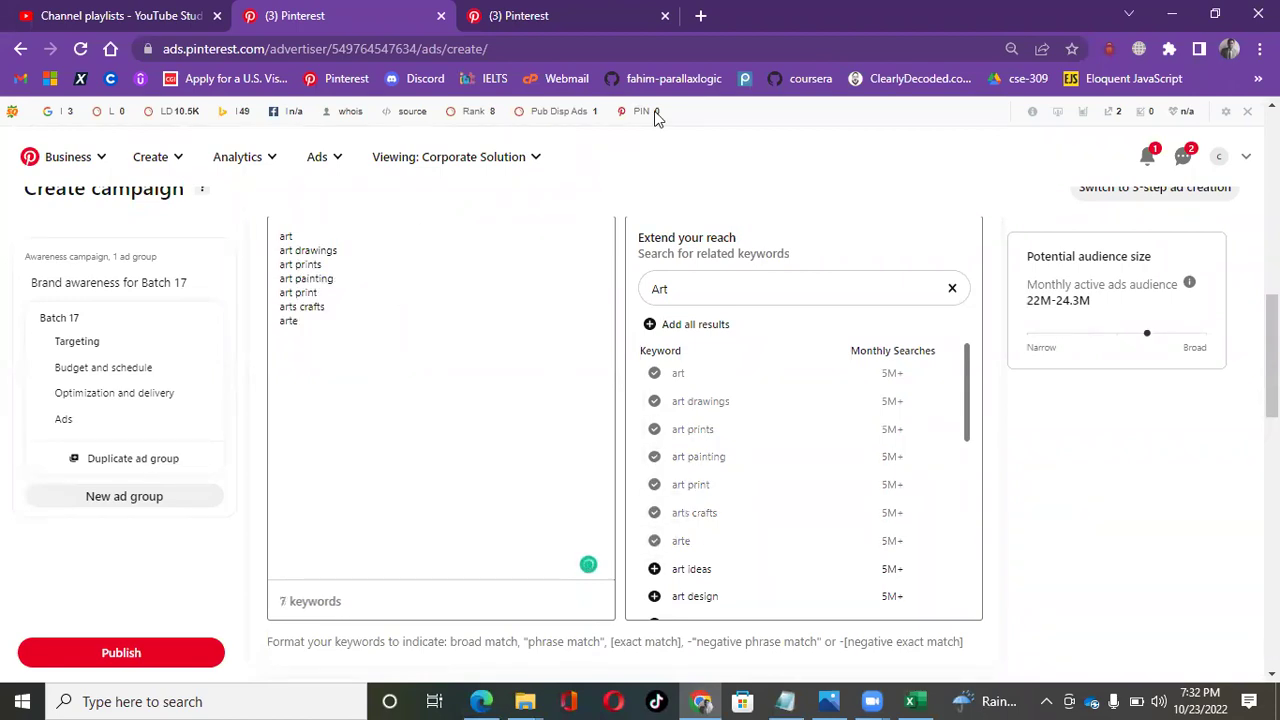
- Review the ad group's interest categories, added keywords and keyword mapping options
scroll(345, 455, "up", 3)
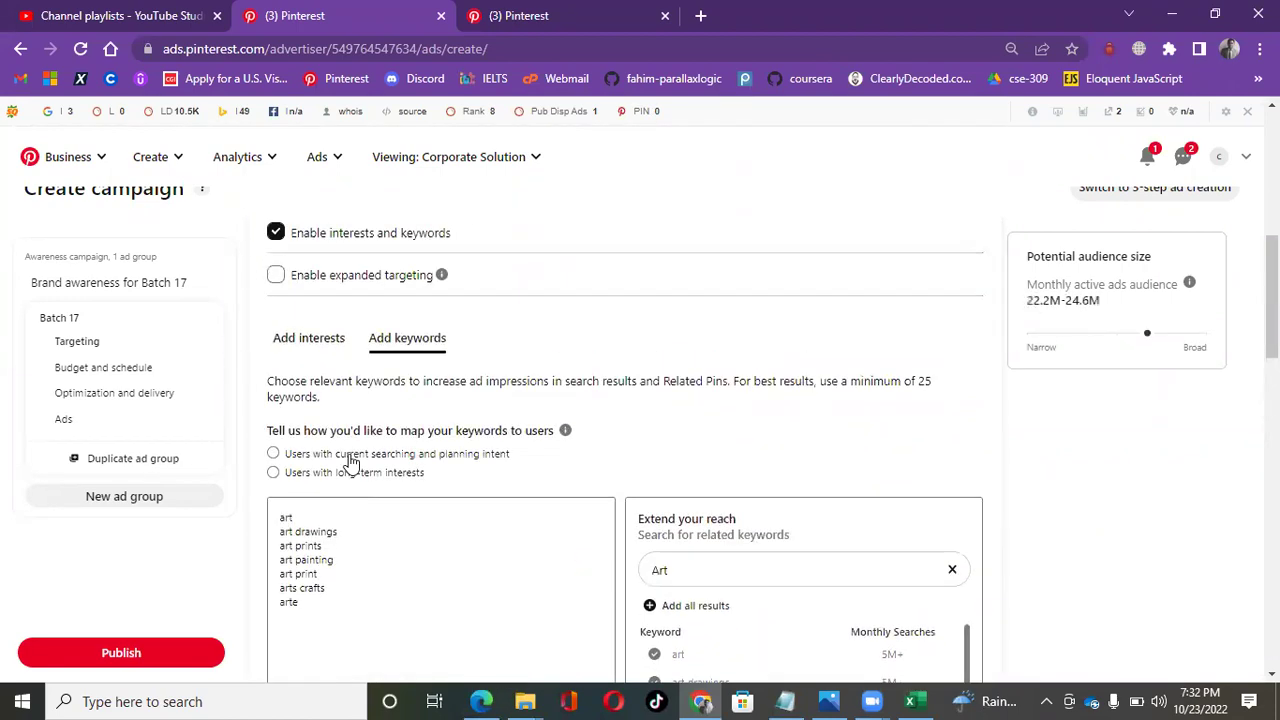
left_click(310, 345)
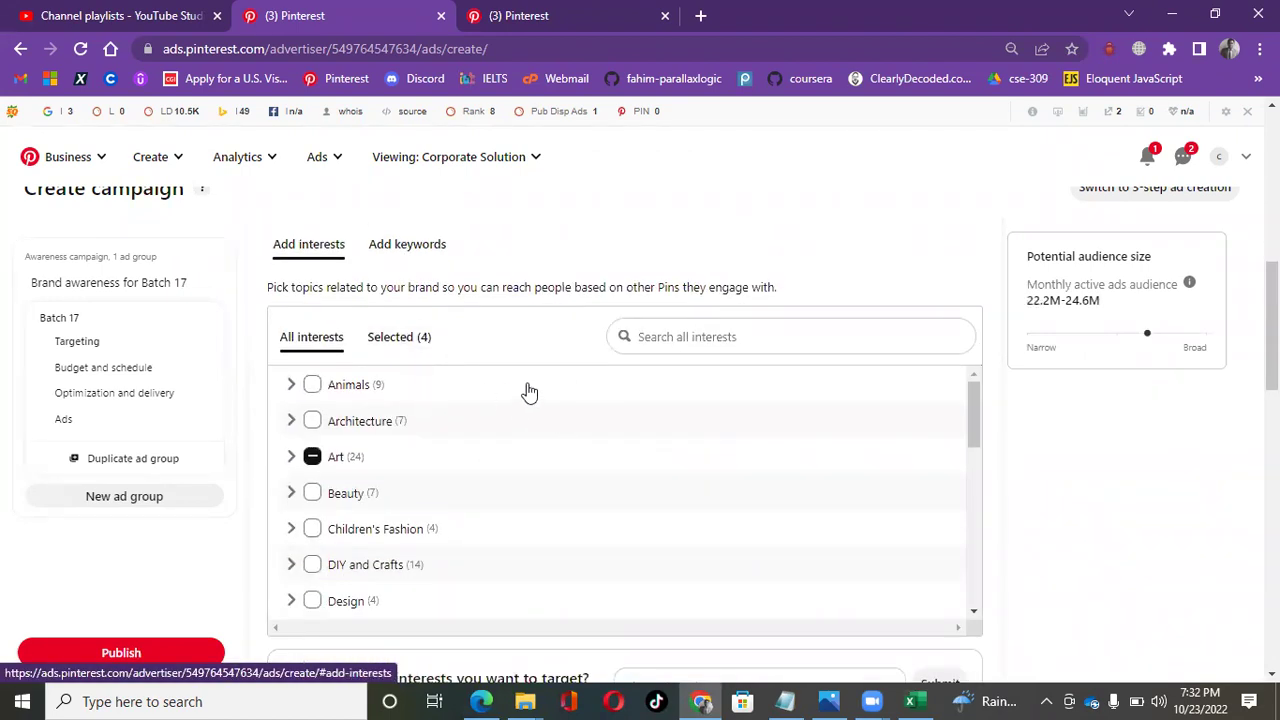
scroll(594, 448, "down", 5)
scroll(594, 448, "up", 5)
left_click(415, 244)
scroll(628, 366, "down", 1)
scroll(630, 370, "up", 3)
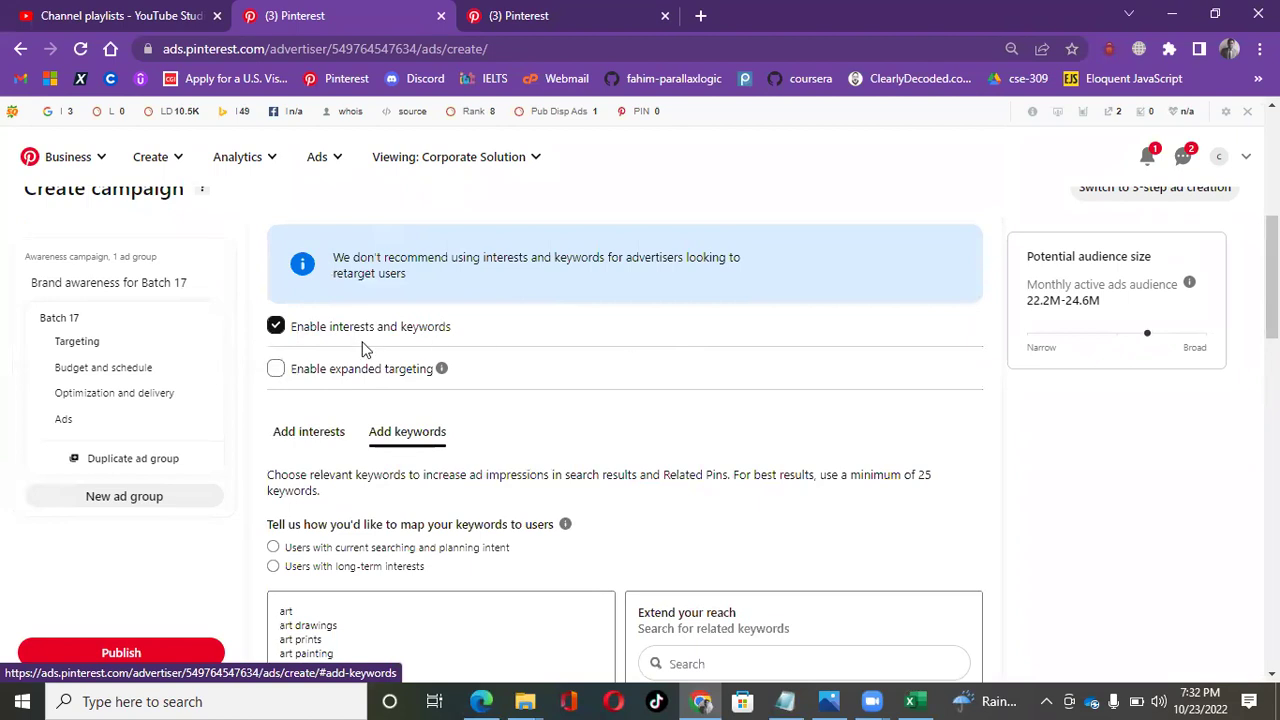
scroll(802, 345, "down", 4)
scroll(766, 346, "up", 1)
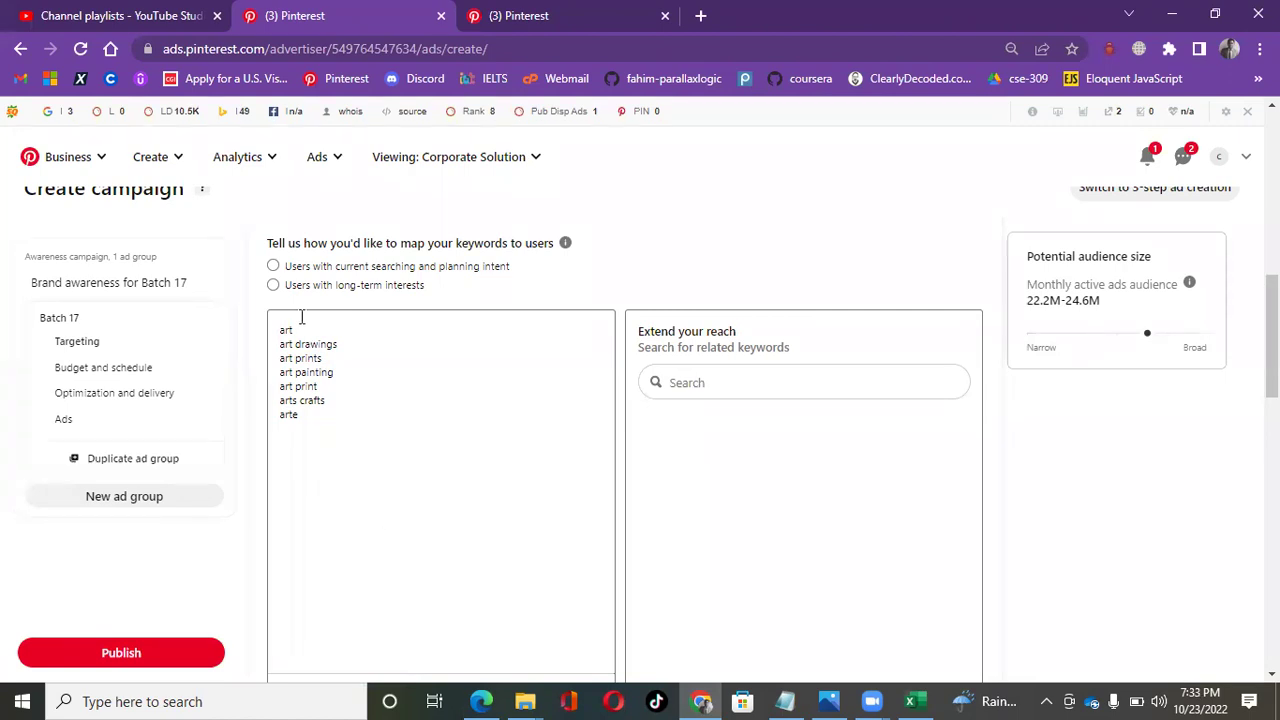
scroll(360, 406, "up", 3)
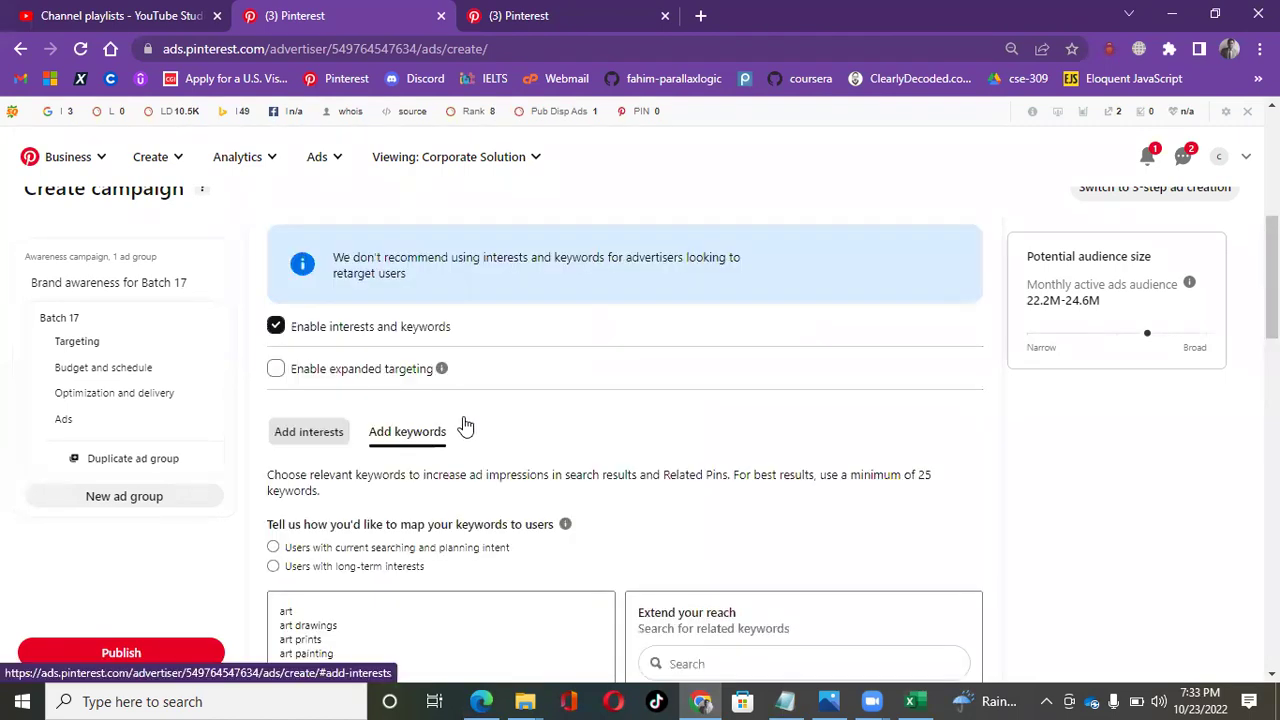
- Try adding Beauty and its Bath and Body Care subcategory as targeted interests, and clear them again
left_click(455, 425)
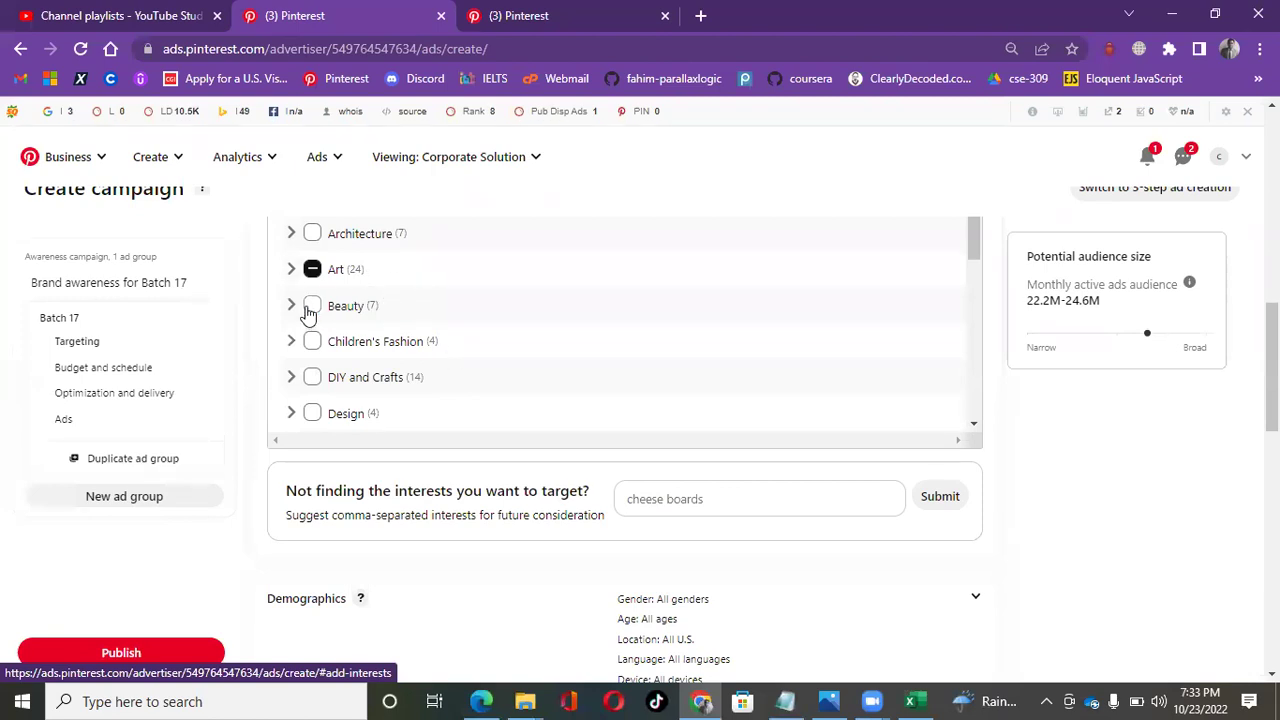
left_click(310, 306)
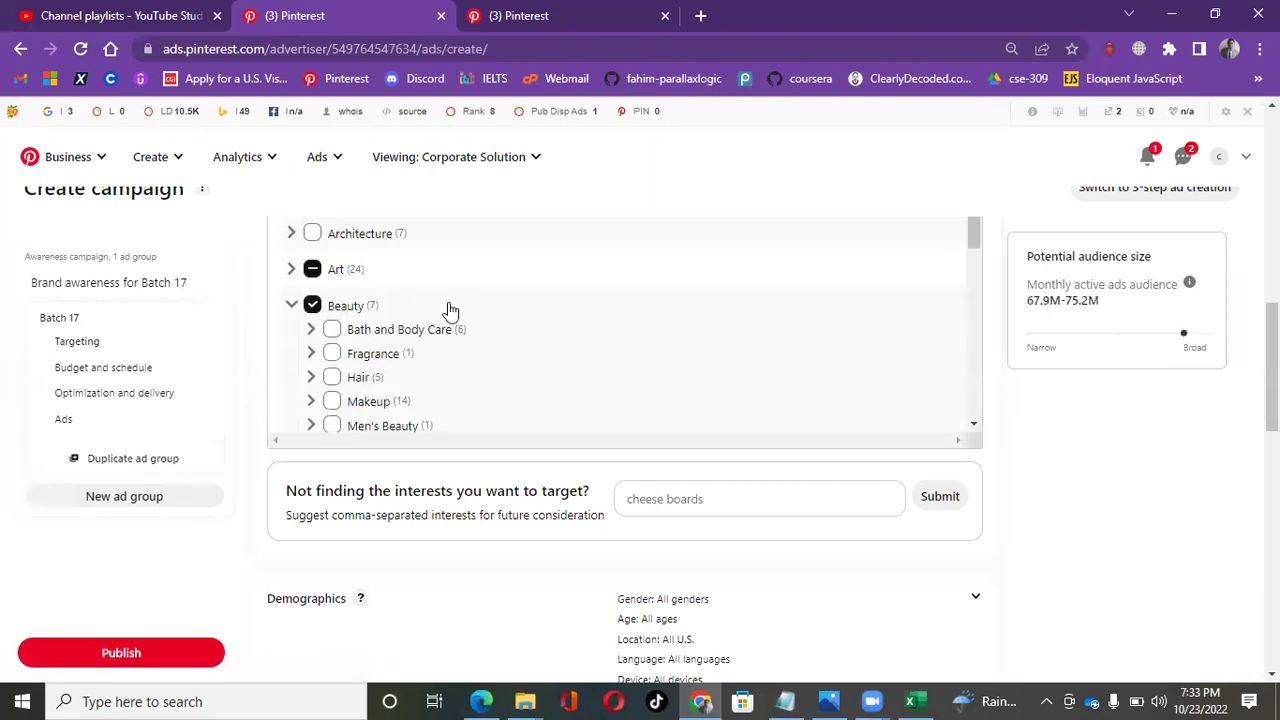
left_click(333, 331)
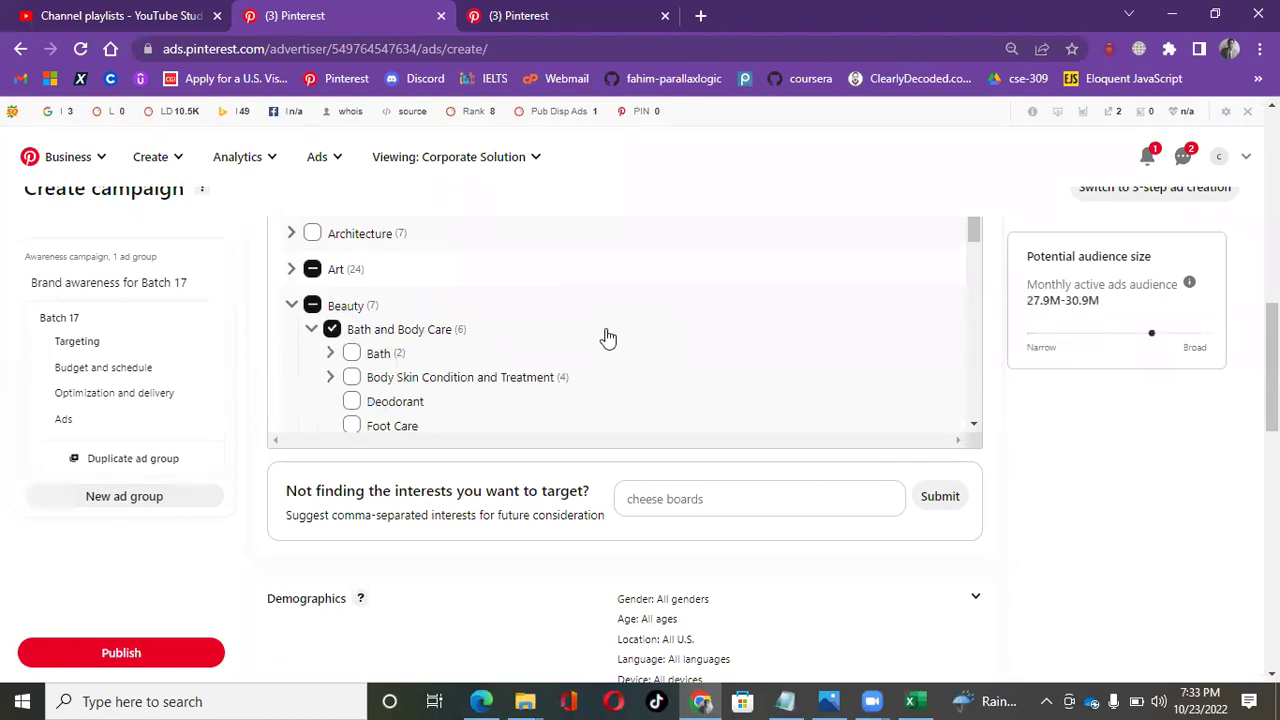
left_click(331, 330)
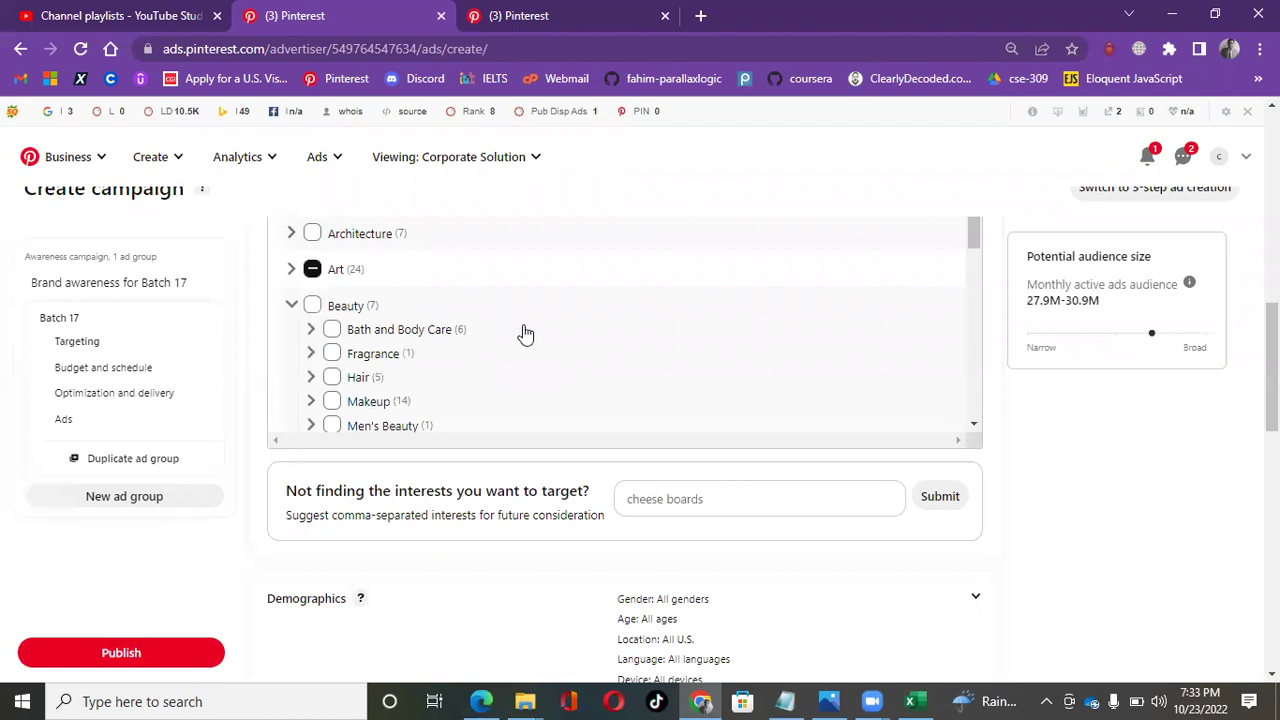
scroll(523, 331, "up", 2)
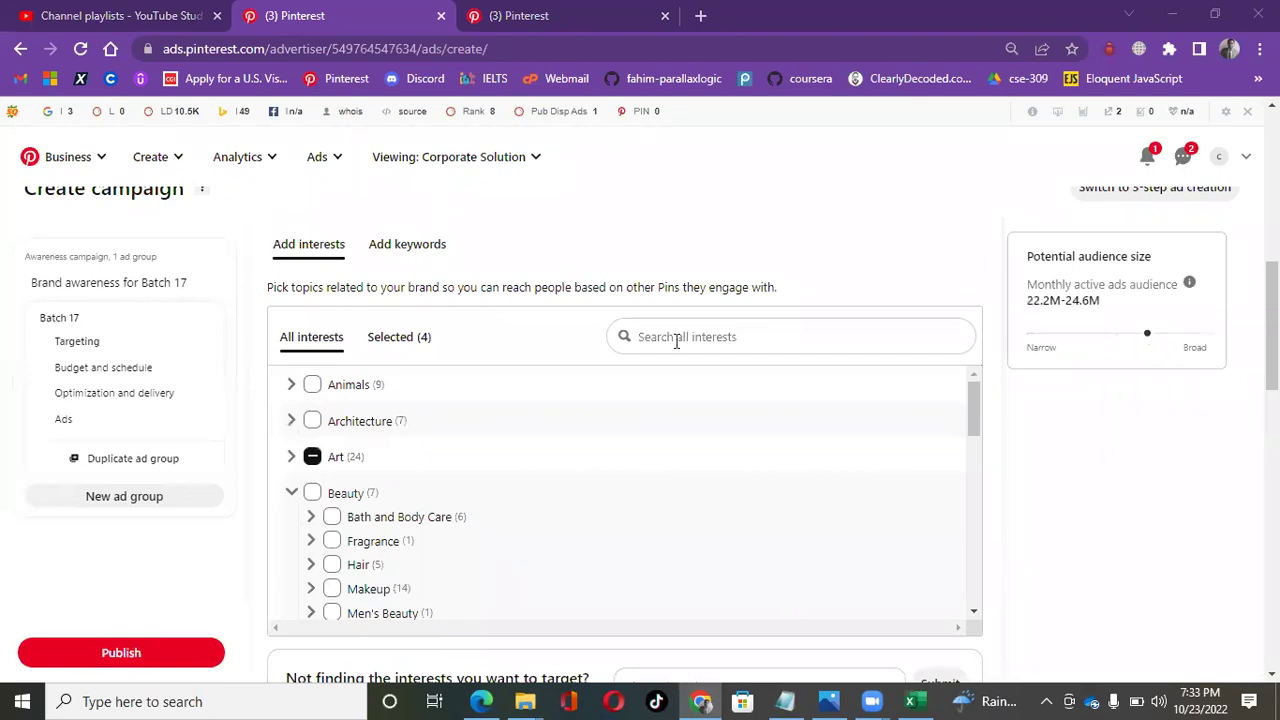
- Expand the ad group's Demographics targeting settings below the interests and keywords
scroll(549, 403, "down", 5)
scroll(641, 229, "down", 5)
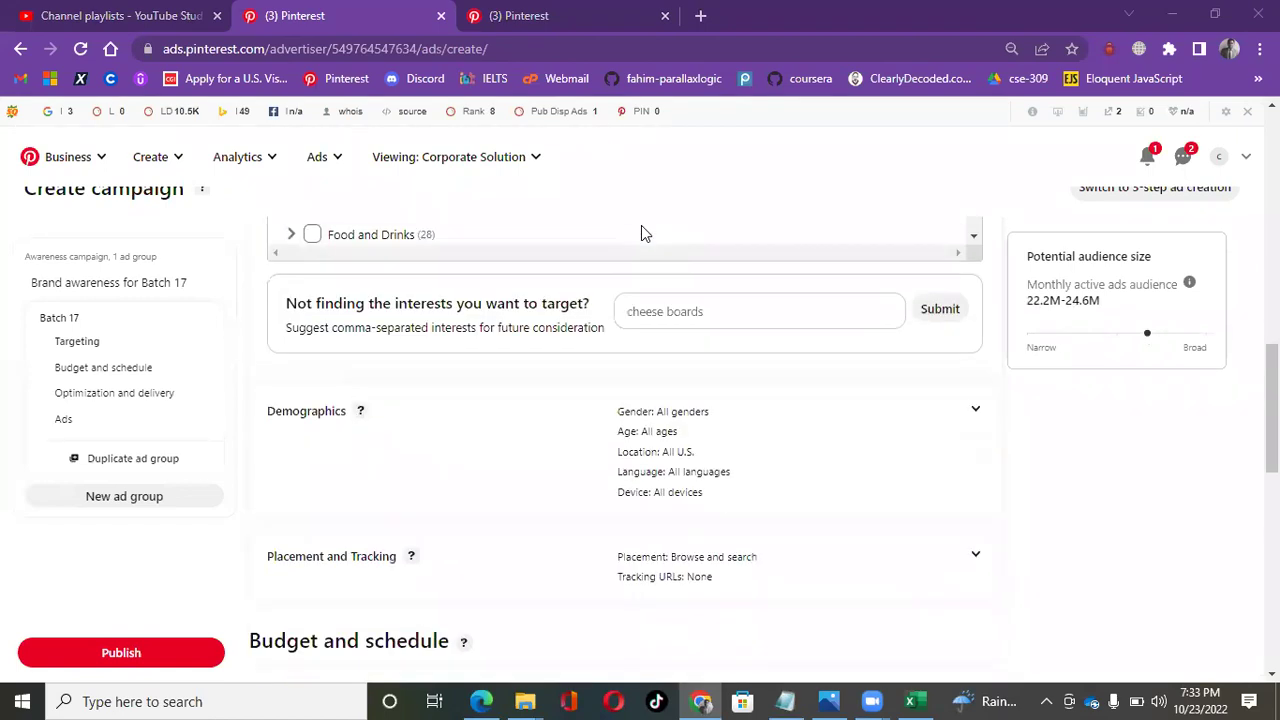
scroll(641, 229, "up", 1)
scroll(742, 377, "up", 2)
scroll(743, 374, "down", 2)
left_click(973, 420)
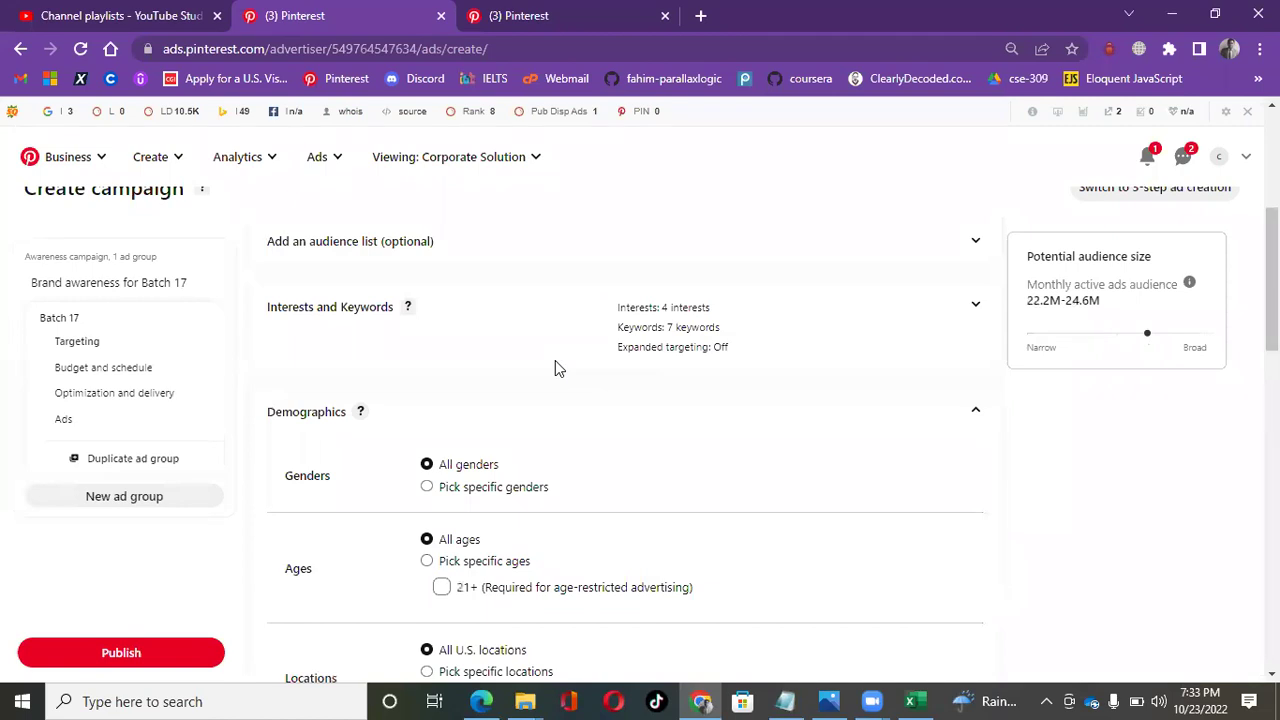
scroll(555, 363, "down", 1)
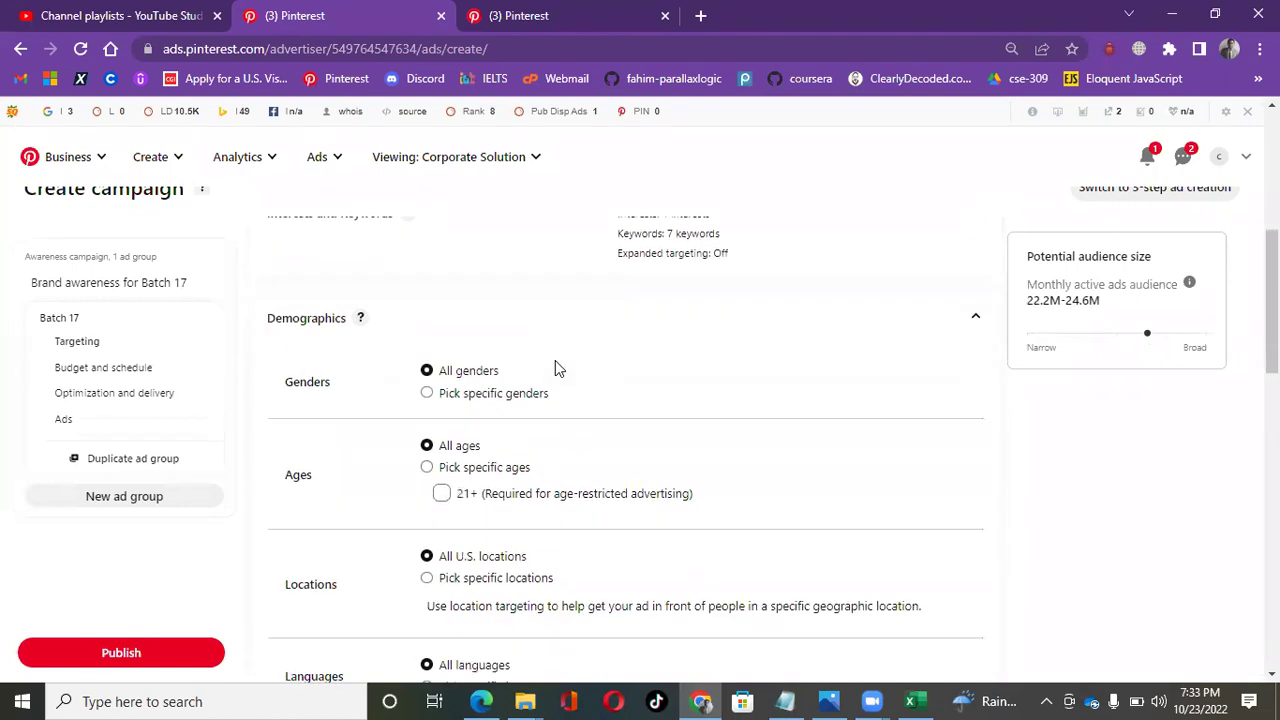
- Try picking specific genders for the ad group, view the gender options, and switch back to all genders
left_click(427, 393)
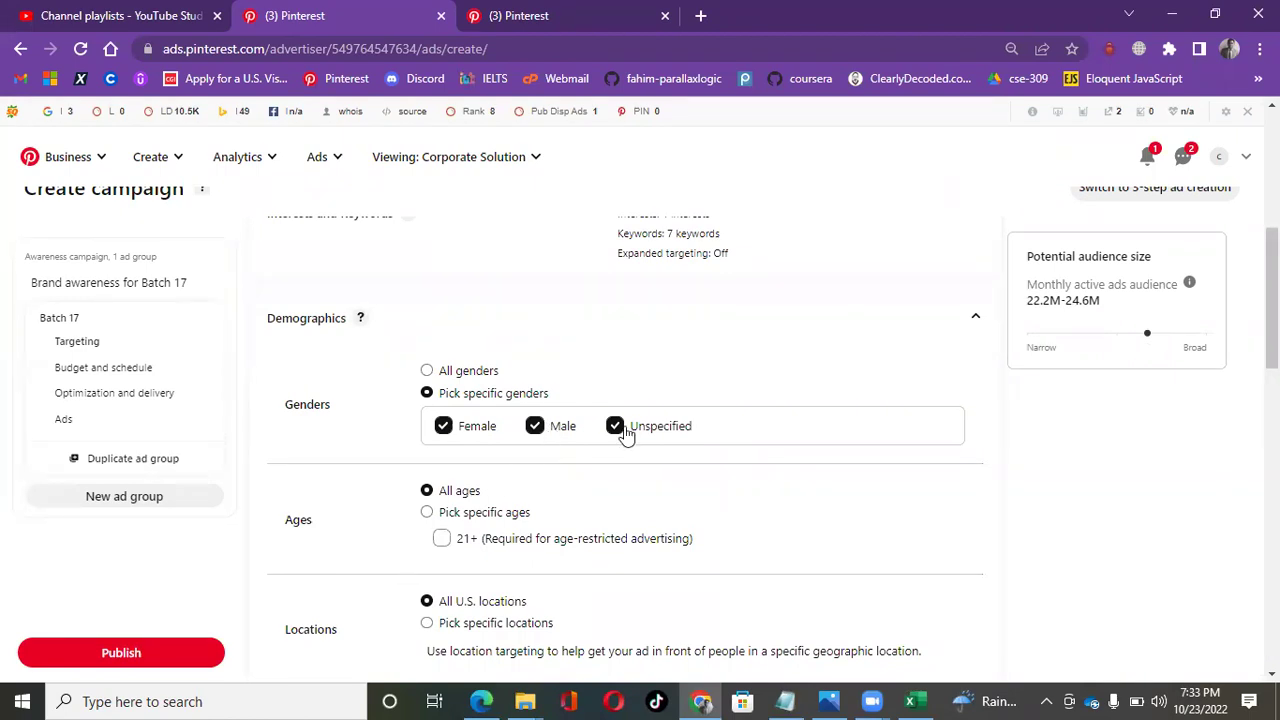
scroll(614, 430, "down", 2)
scroll(683, 525, "up", 1)
scroll(683, 525, "up", 1)
left_click(432, 371)
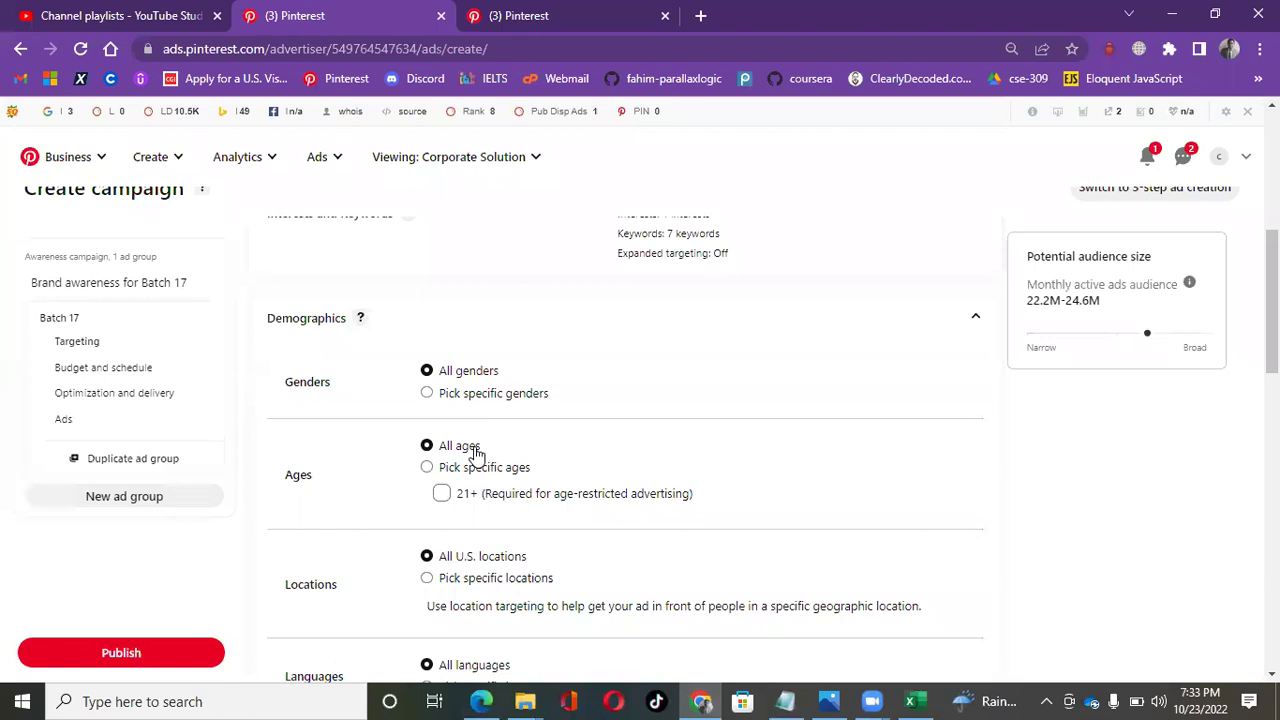
- Target specific ages and exclude the 45-49, 55-64 and 65+ groups, keeping 18-24, 25-34, 35-44 and 50-54
left_click(427, 467)
scroll(440, 470, "down", 1)
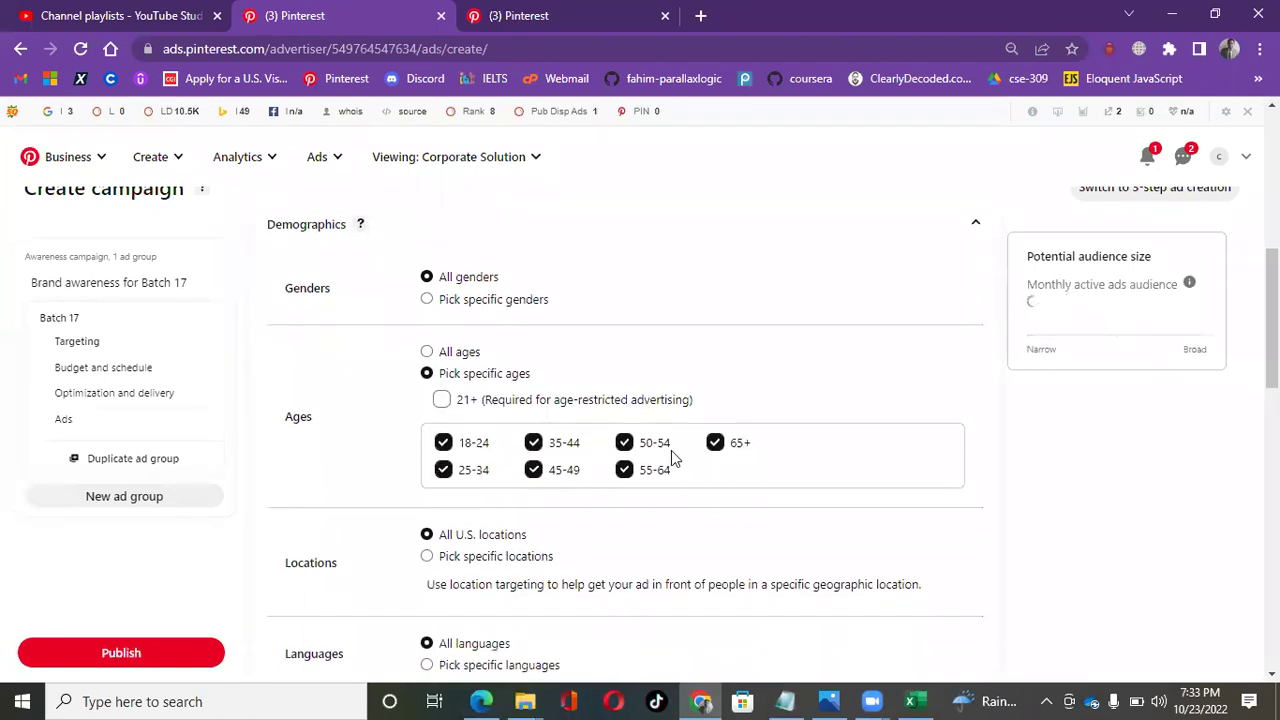
left_click(626, 472)
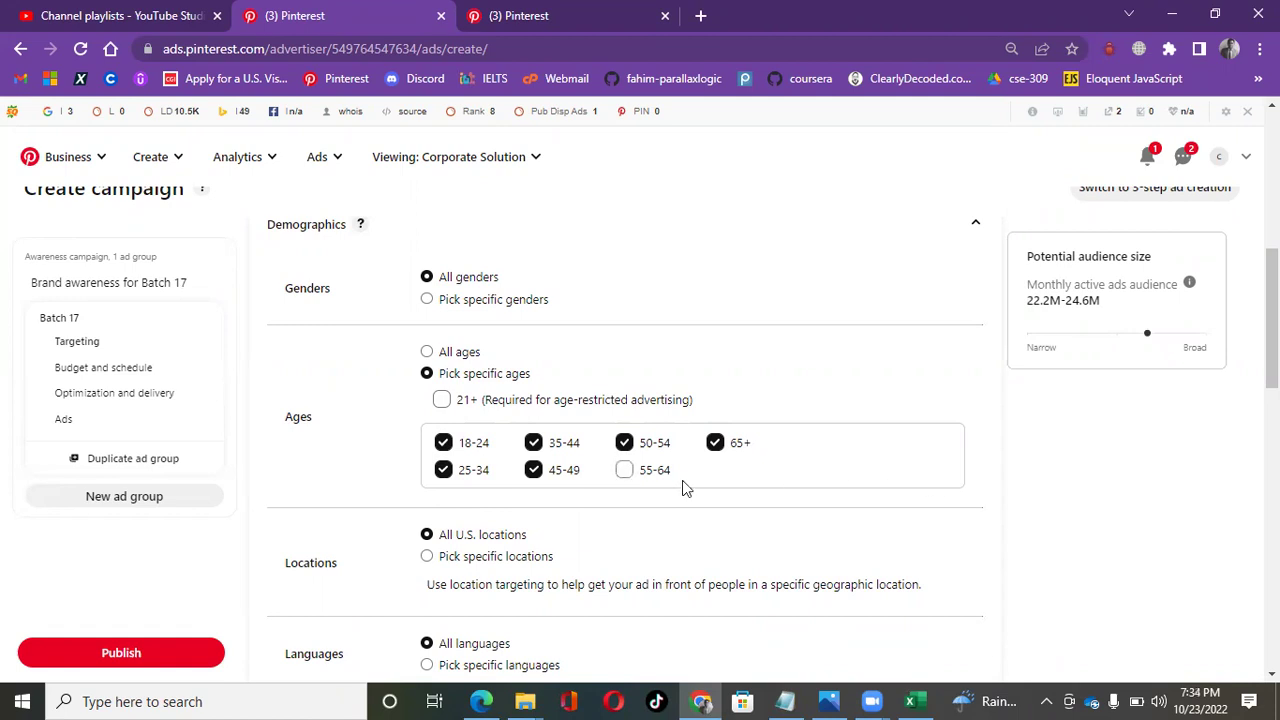
left_click(444, 445)
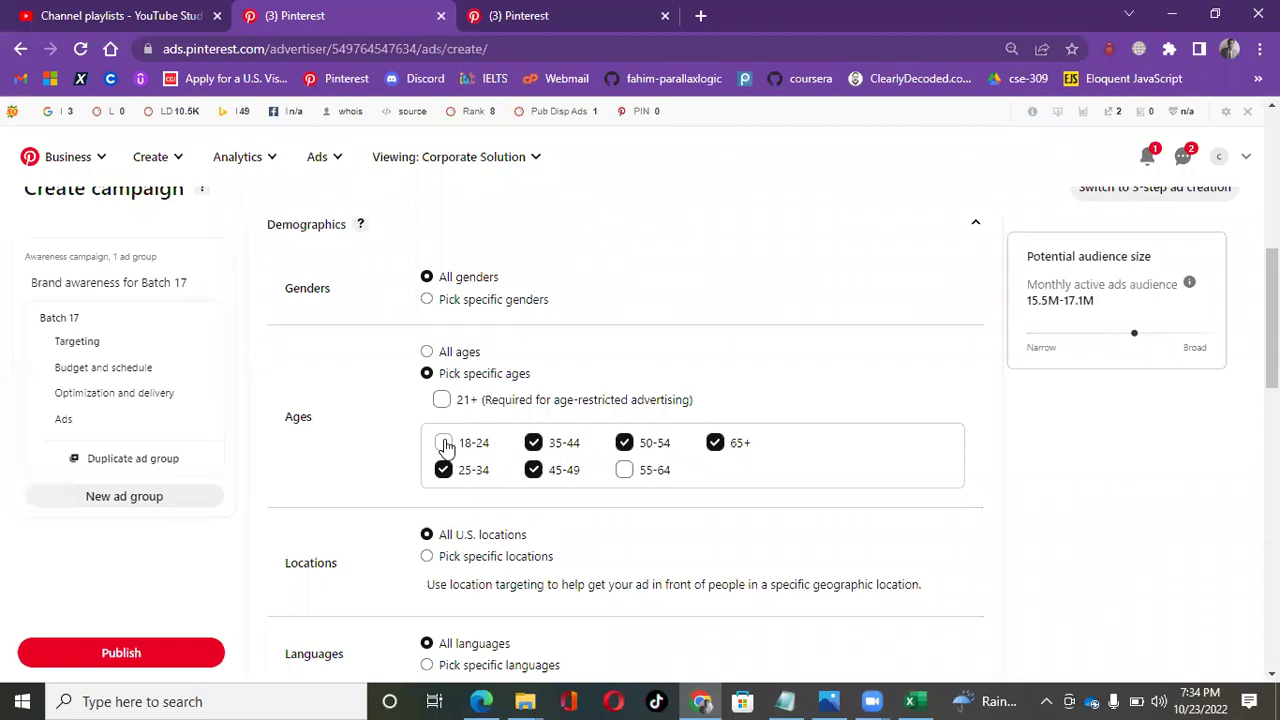
left_click(443, 443)
left_click(534, 471)
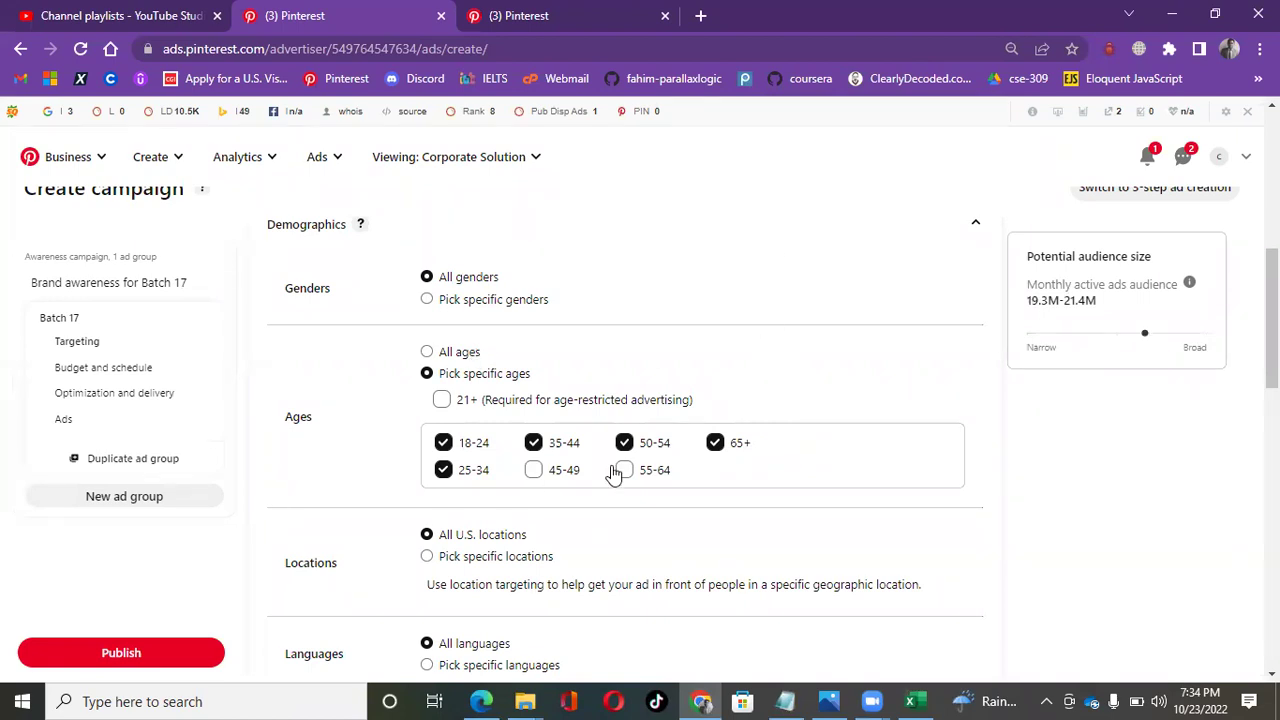
left_click(725, 450)
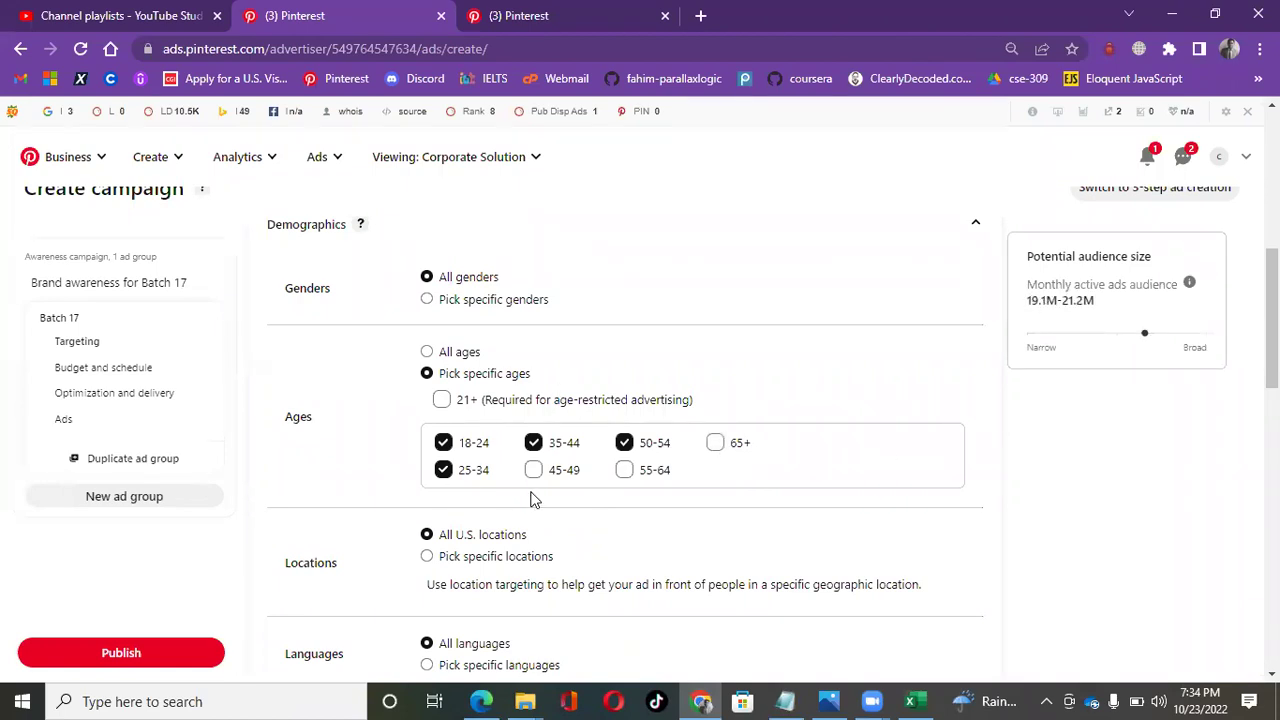
- Switch the ad group's location targeting to specific locations and include Argentina
scroll(660, 437, "down", 1)
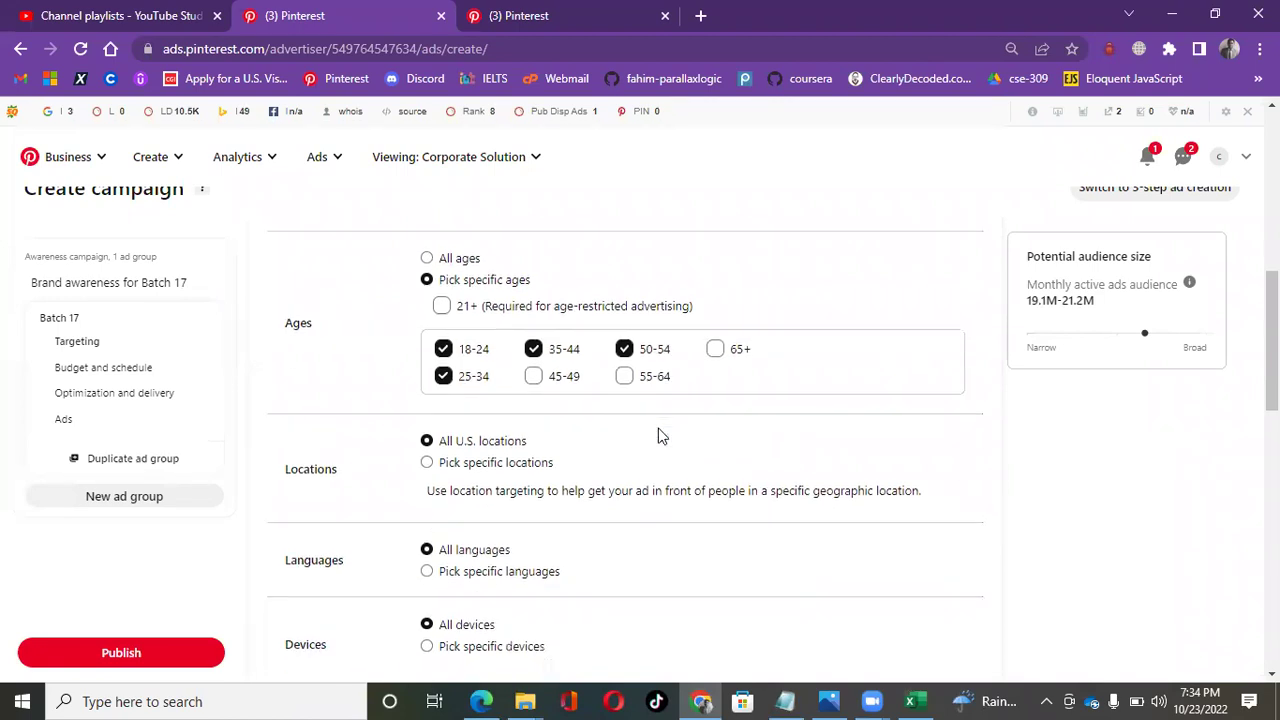
left_click(428, 463)
scroll(889, 444, "down", 1)
scroll(889, 444, "down", 2)
left_click(570, 397)
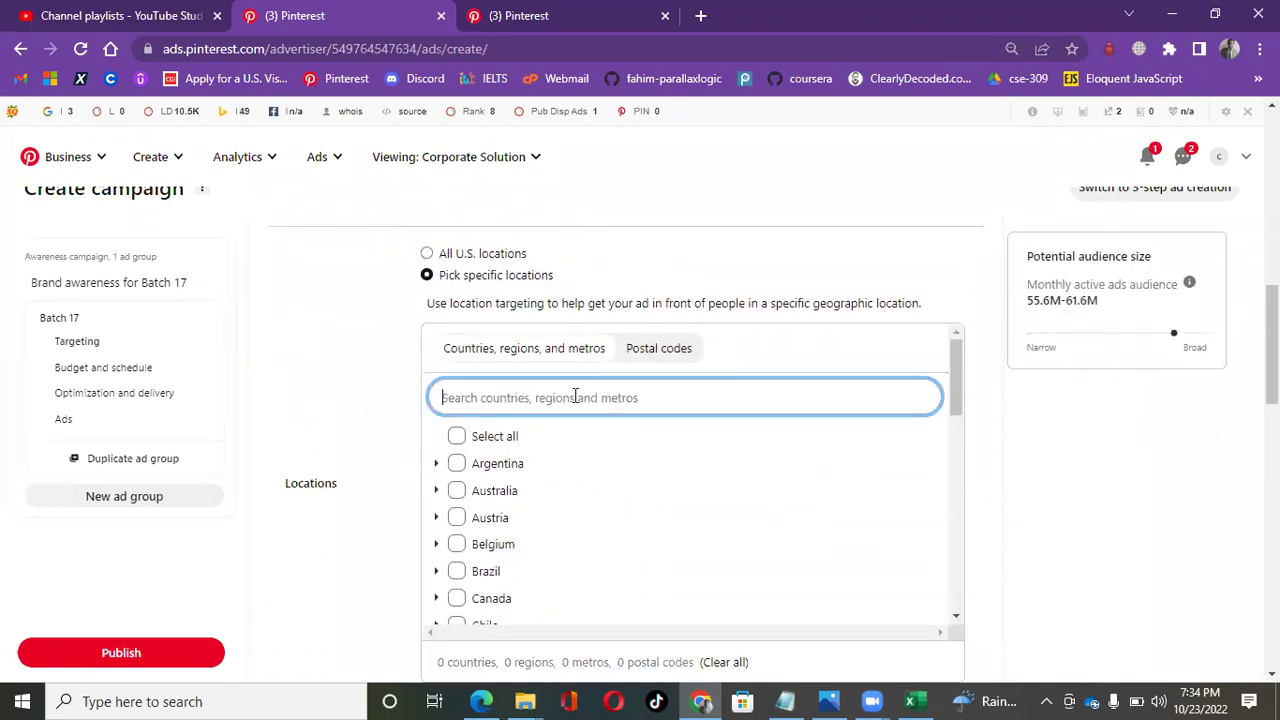
scroll(530, 534, "down", 2)
scroll(529, 529, "up", 2)
left_click(456, 464)
- Add Canada, France, Japan and Luxembourg to the targeted countries
scroll(517, 515, "down", 2)
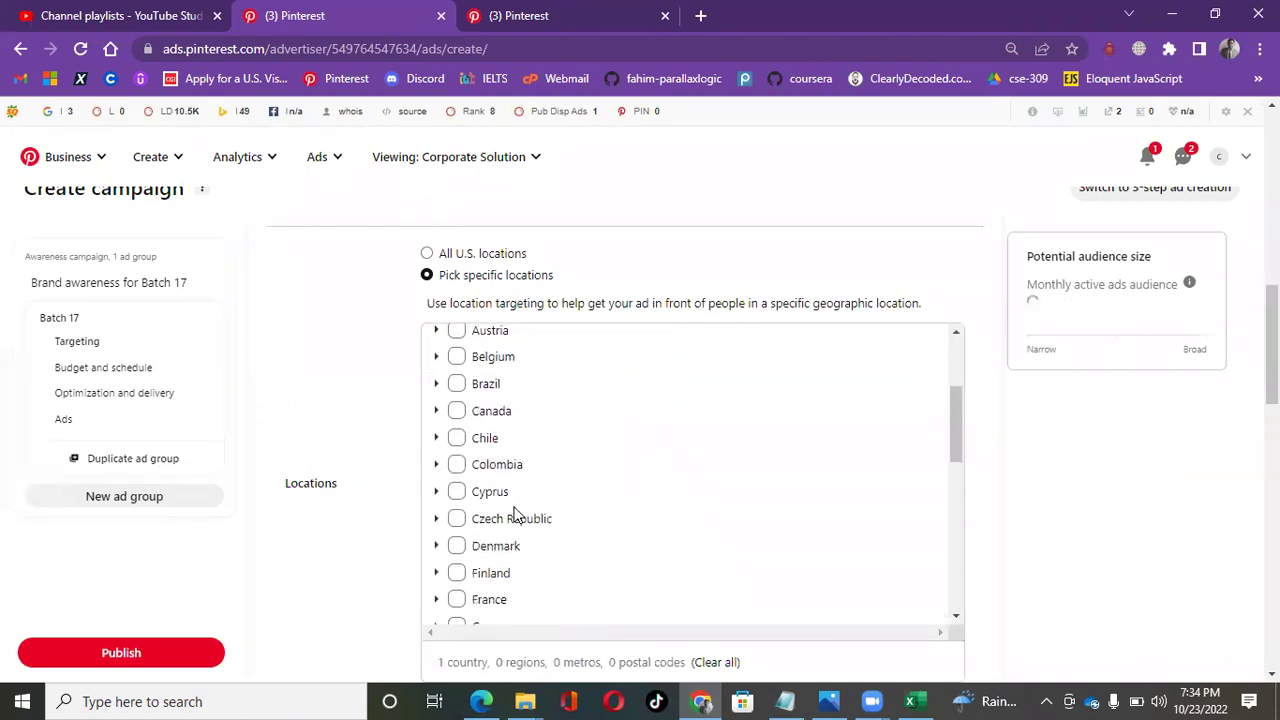
left_click(457, 412)
scroll(589, 543, "down", 2)
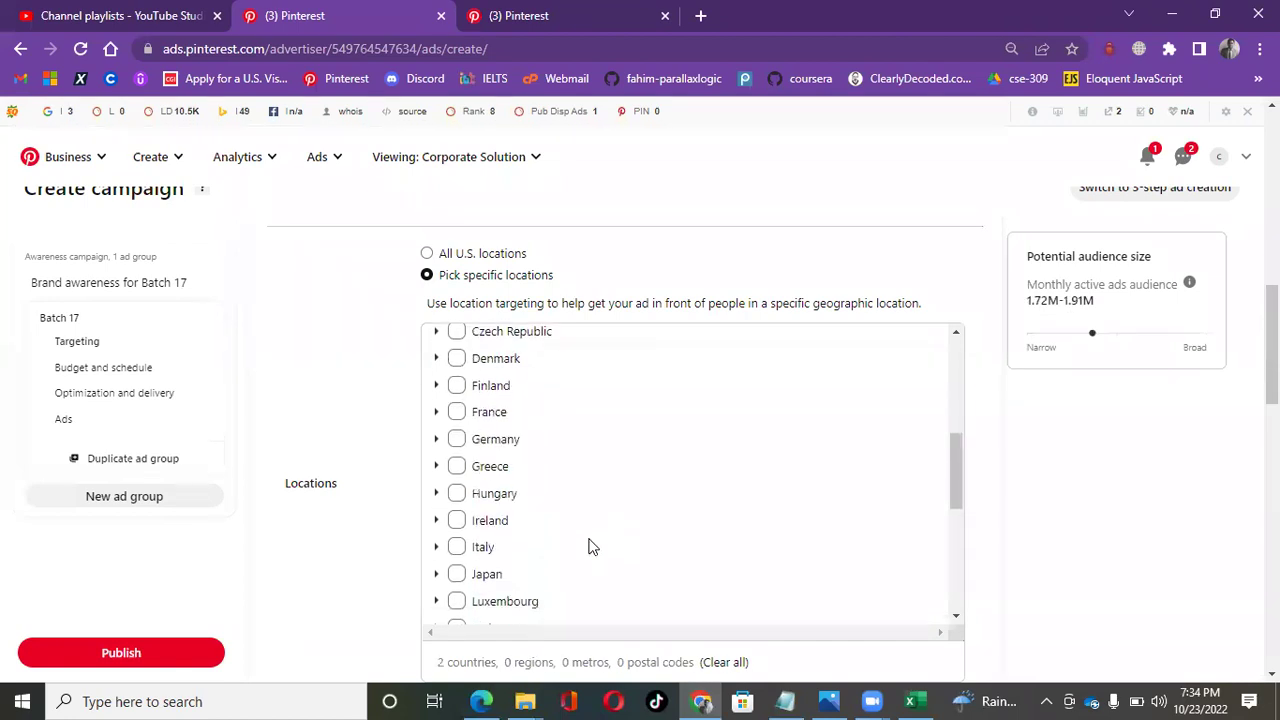
left_click(456, 411)
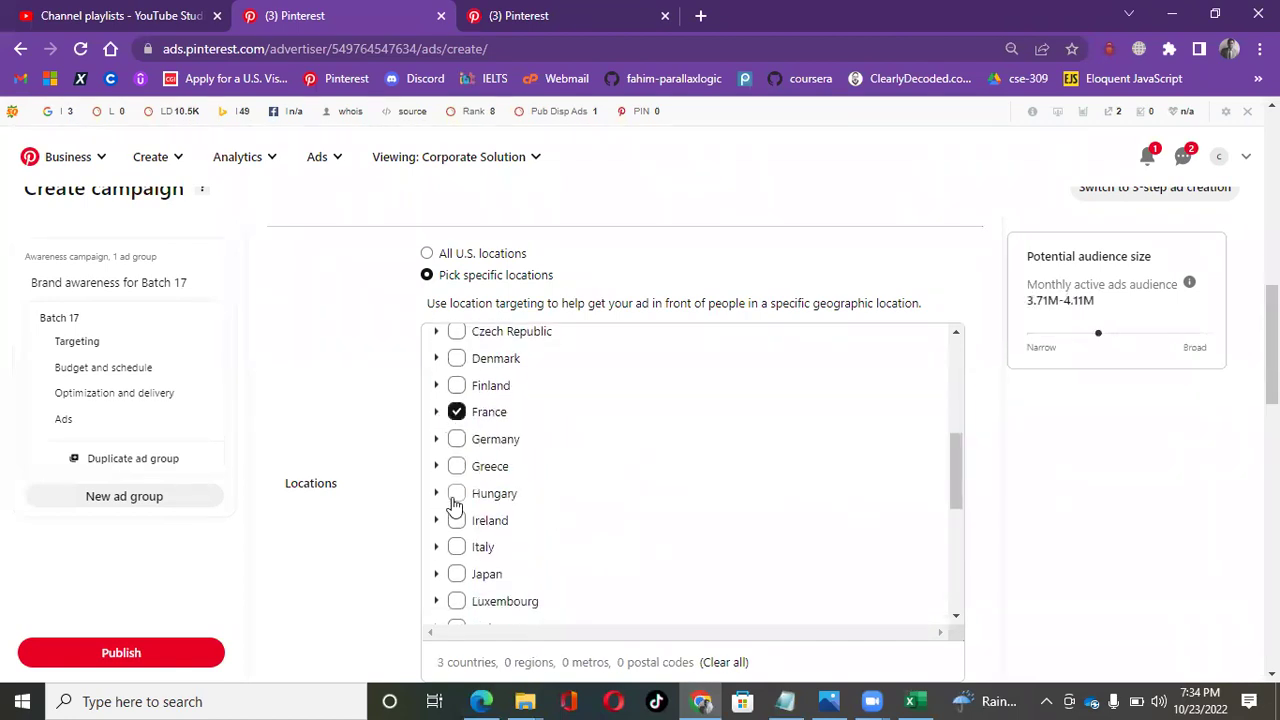
left_click(457, 574)
scroll(643, 461, "down", 1)
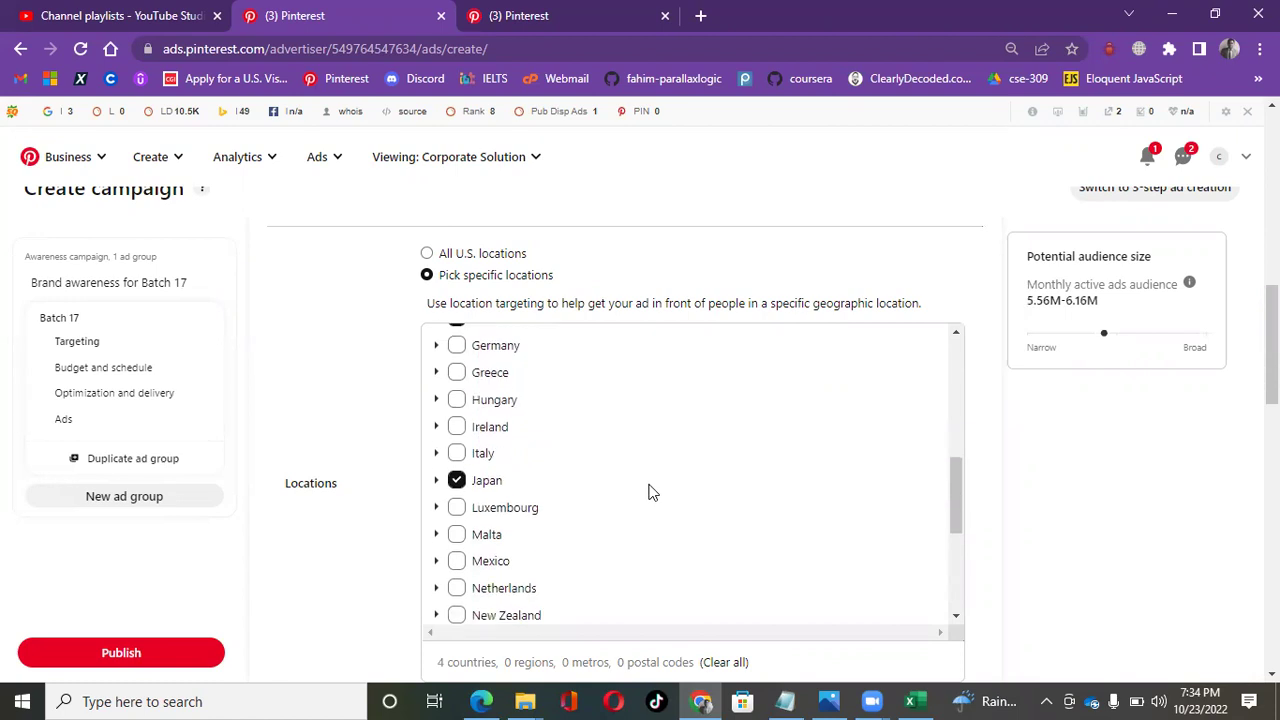
left_click(456, 509)
- Add Sweden and the U.S. to the ad group's targeted countries
scroll(623, 500, "down", 3)
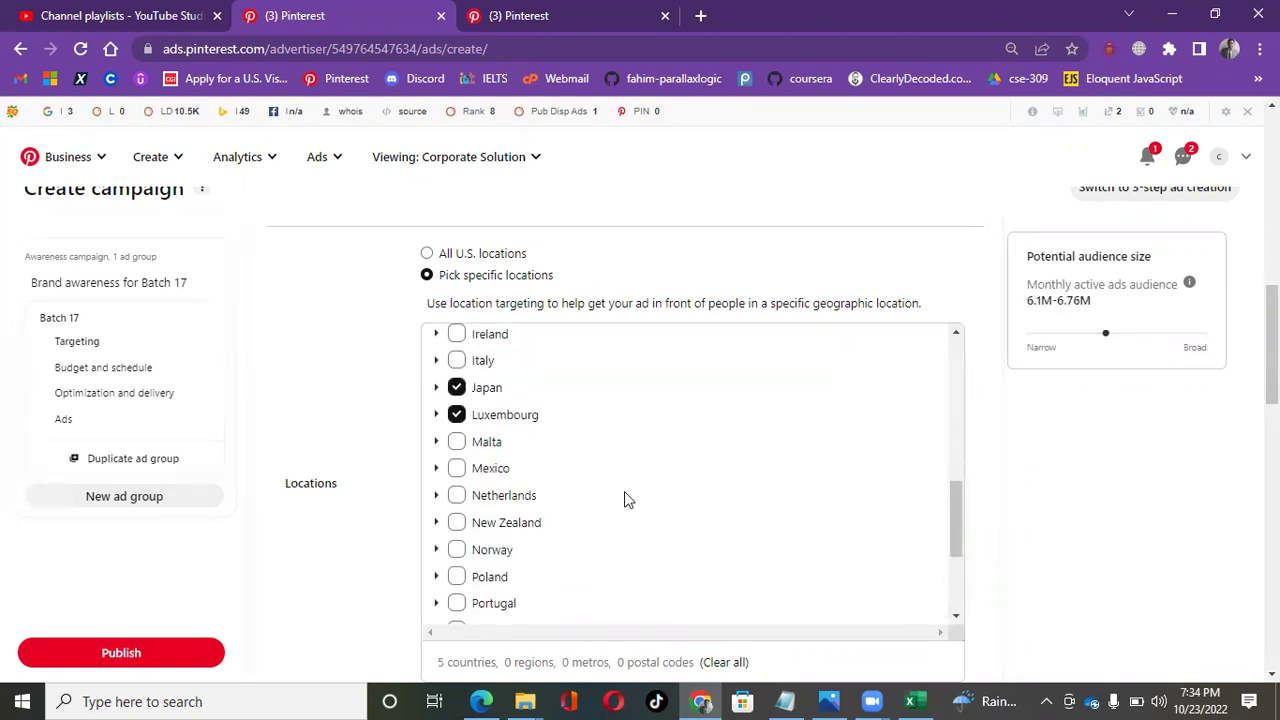
left_click(456, 524)
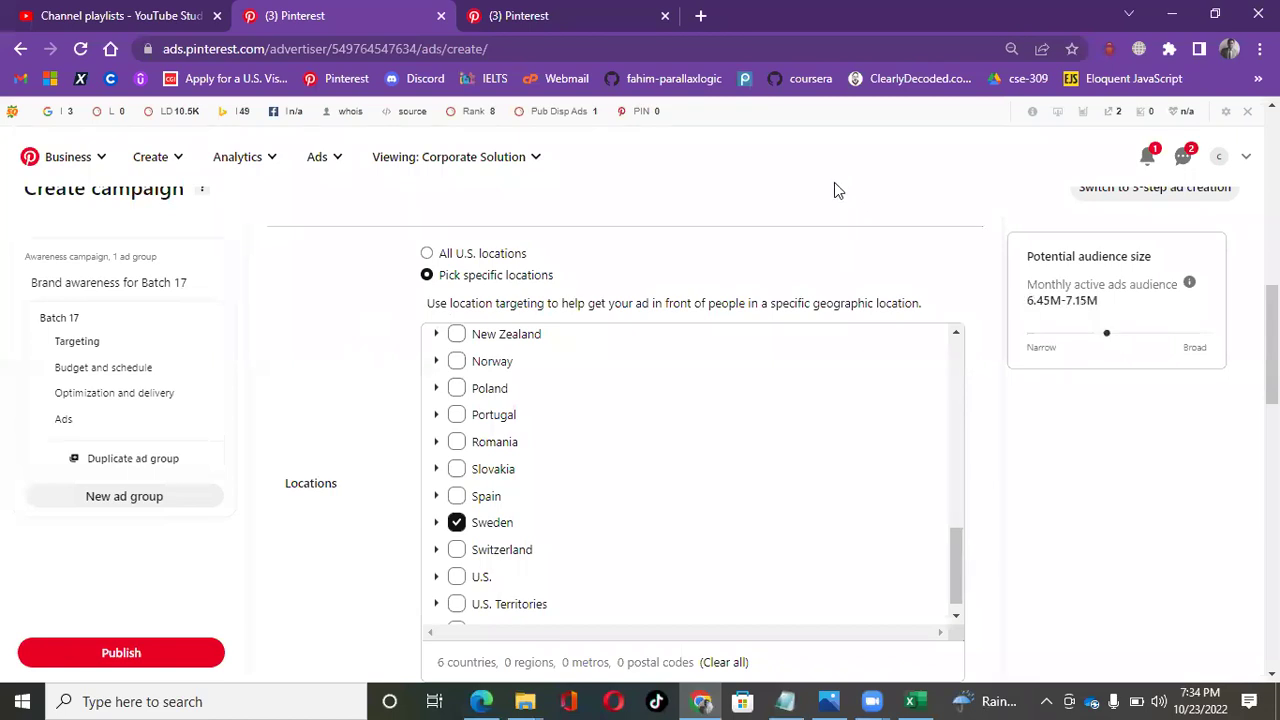
scroll(690, 388, "down", 1)
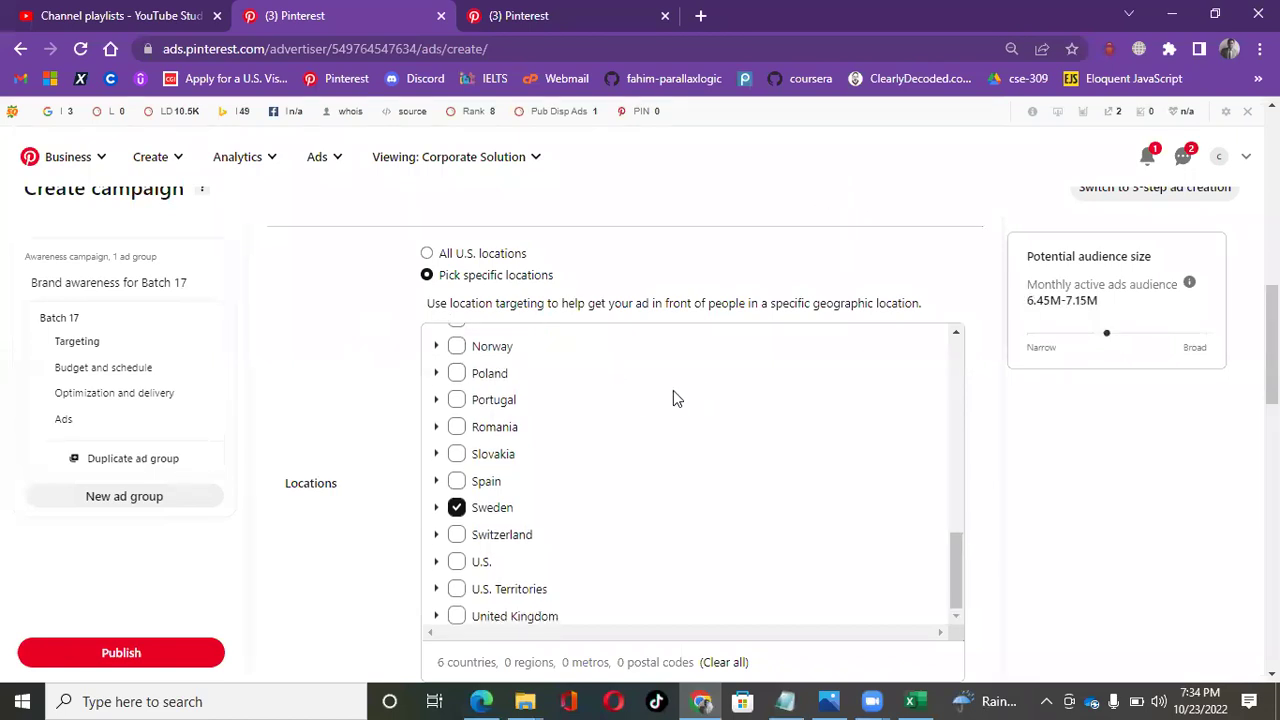
left_click(456, 563)
scroll(646, 536, "down", 5)
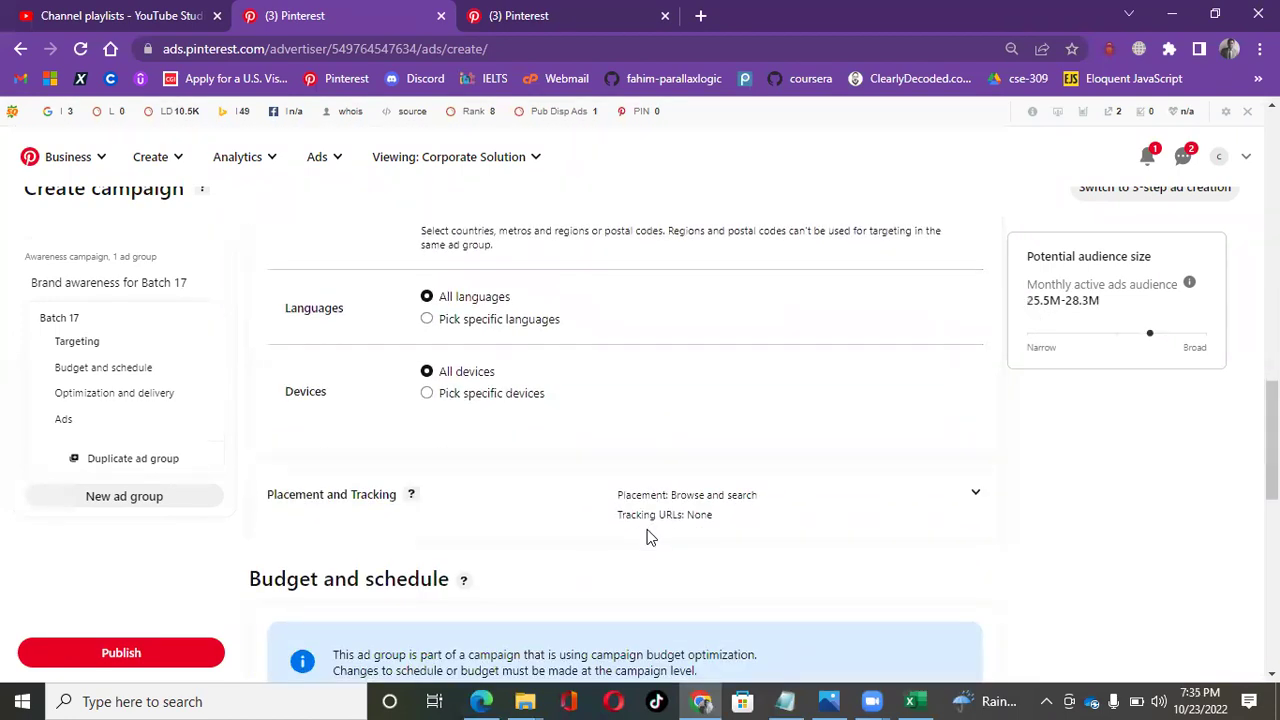
- Review the selected countries, ages and genders, and the interests and keywords summary
scroll(646, 536, "up", 10)
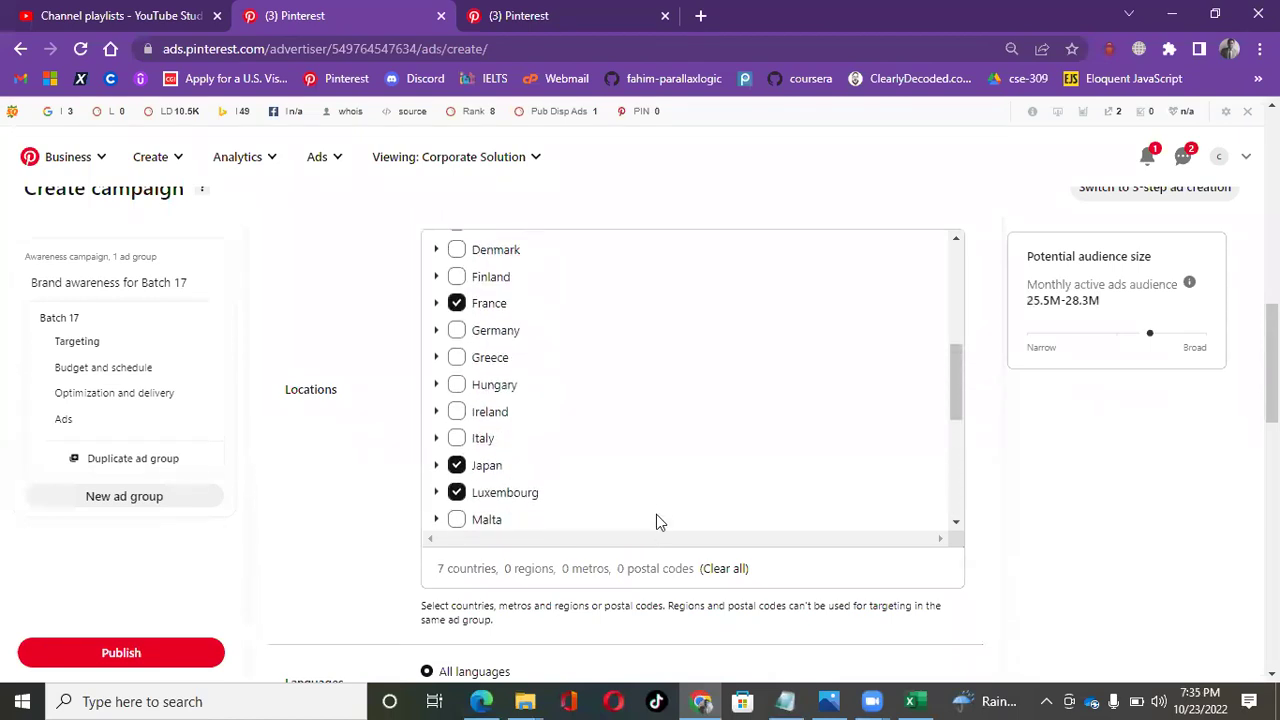
scroll(656, 514, "up", 2)
scroll(440, 510, "up", 3)
left_click(456, 504)
scroll(286, 491, "up", 4)
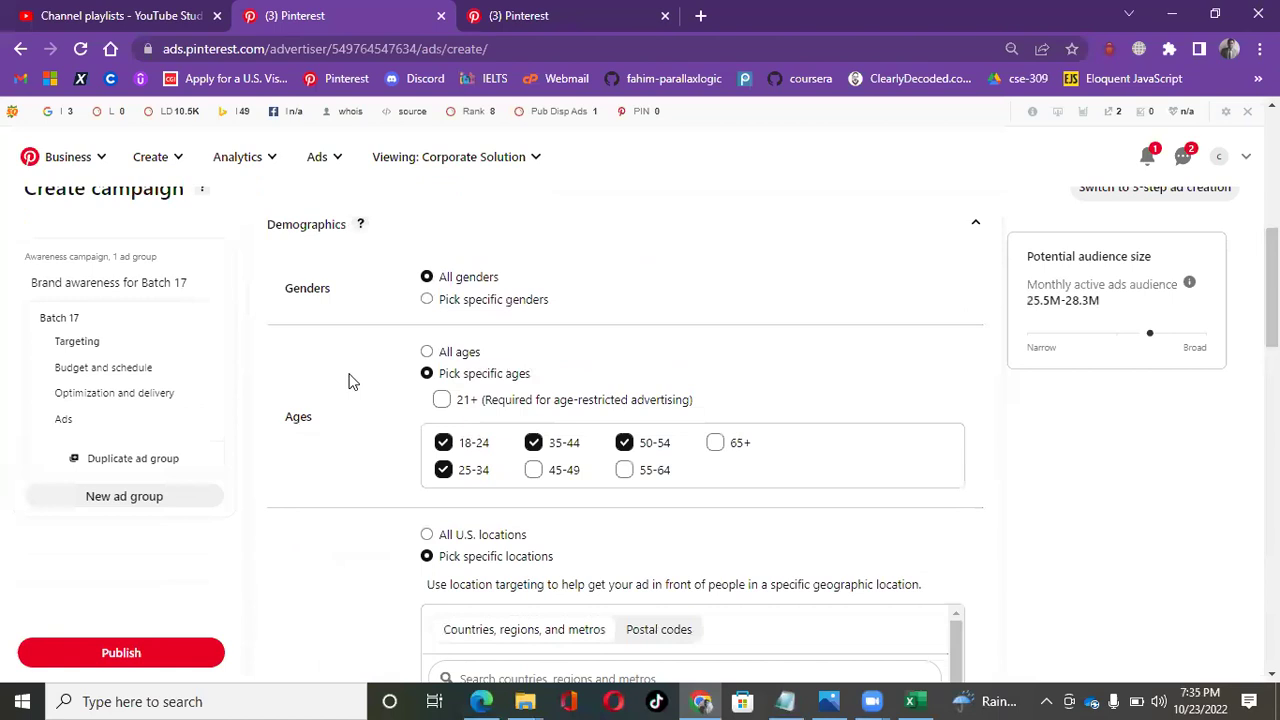
scroll(350, 410, "up", 2)
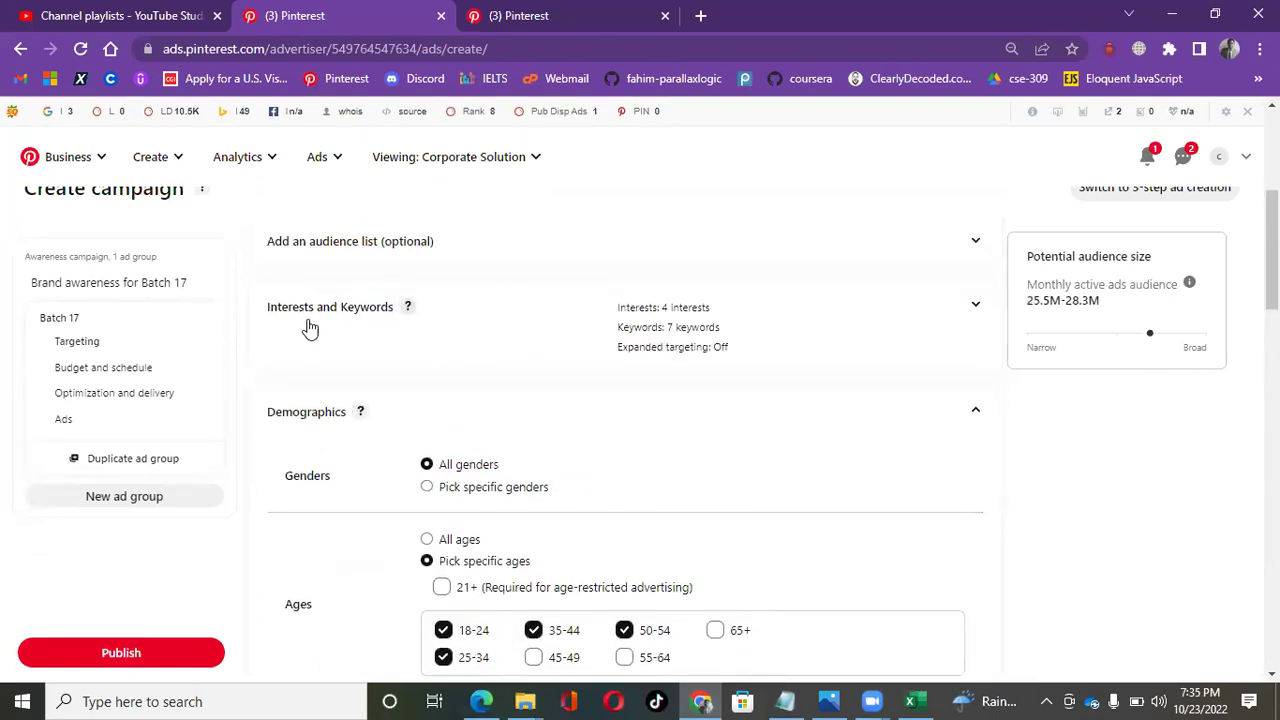
scroll(435, 400, "up", 1)
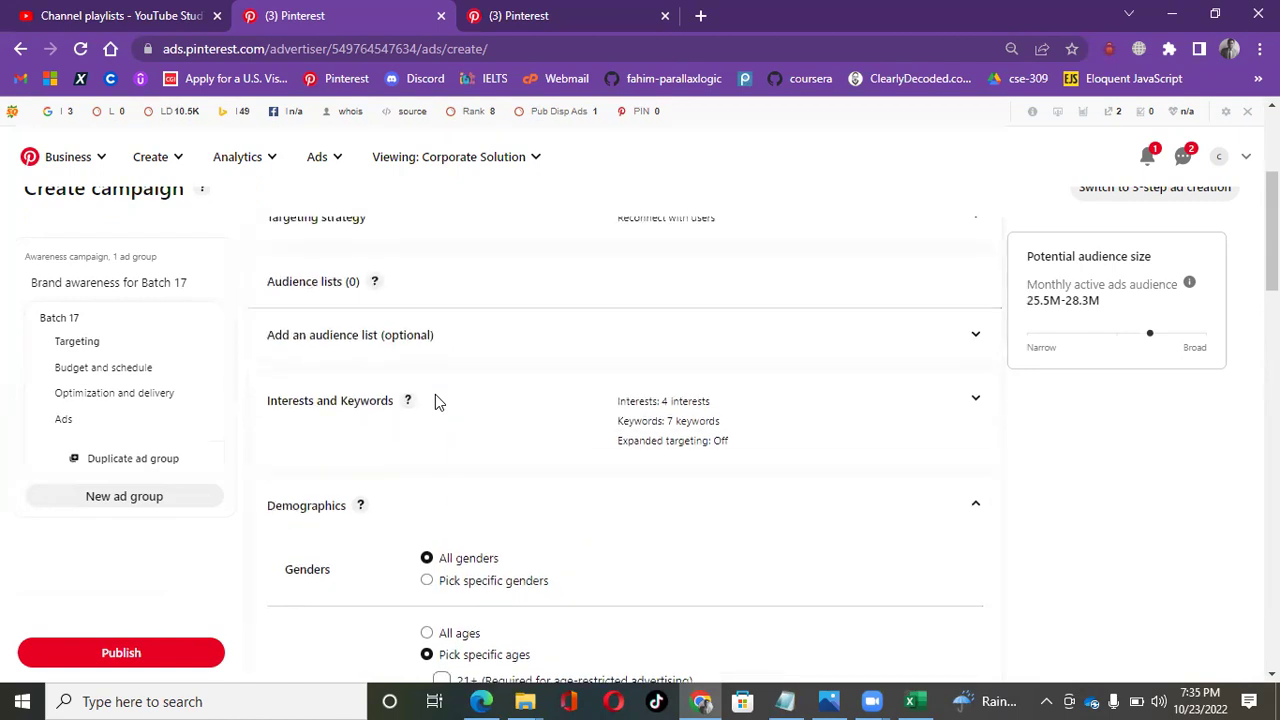
- Expand the optional audience list settings and examine the site visitors, engagement and customer list options
left_click(973, 335)
scroll(466, 380, "down", 1)
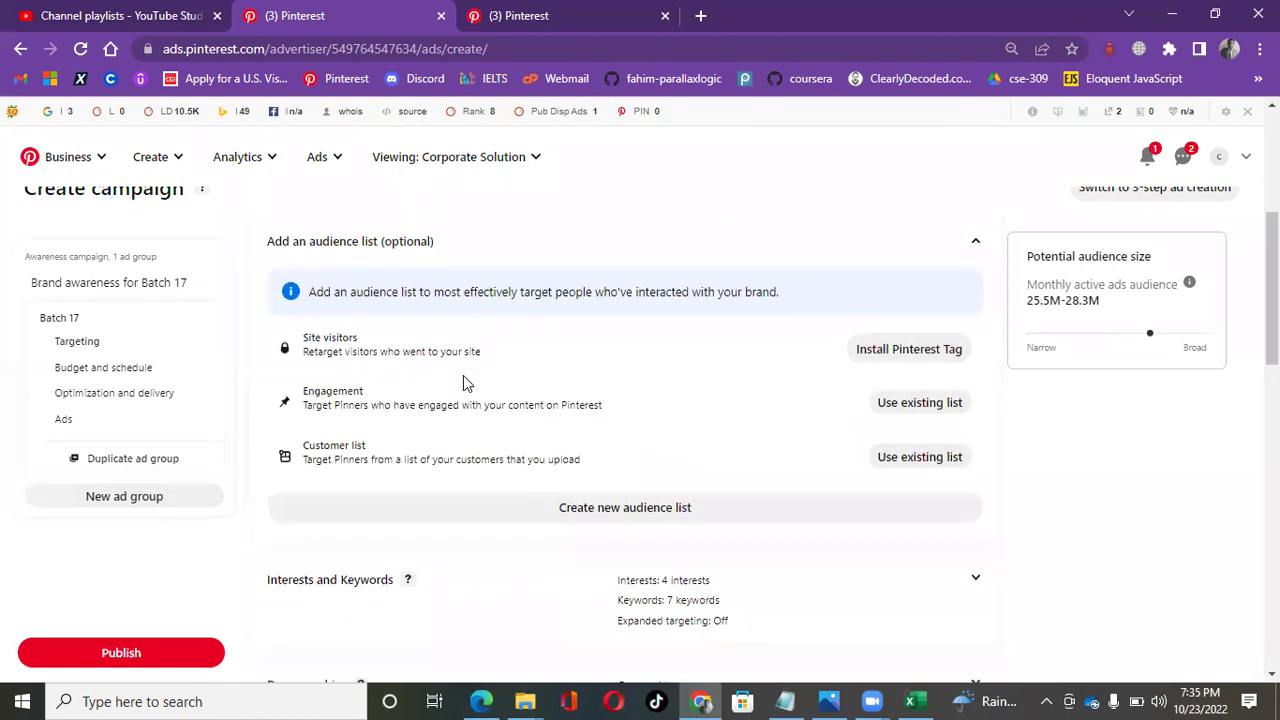
left_click_drag(305, 337, 478, 338)
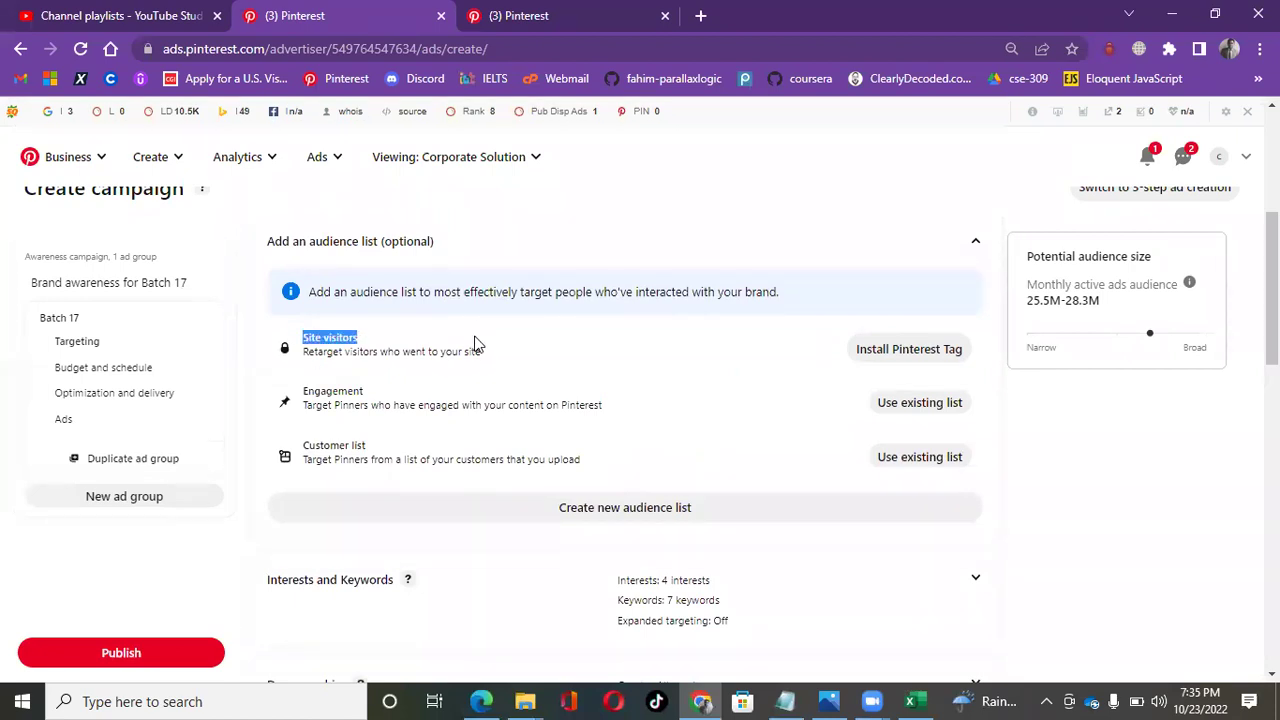
left_click(607, 390)
left_click_drag(304, 444, 462, 453)
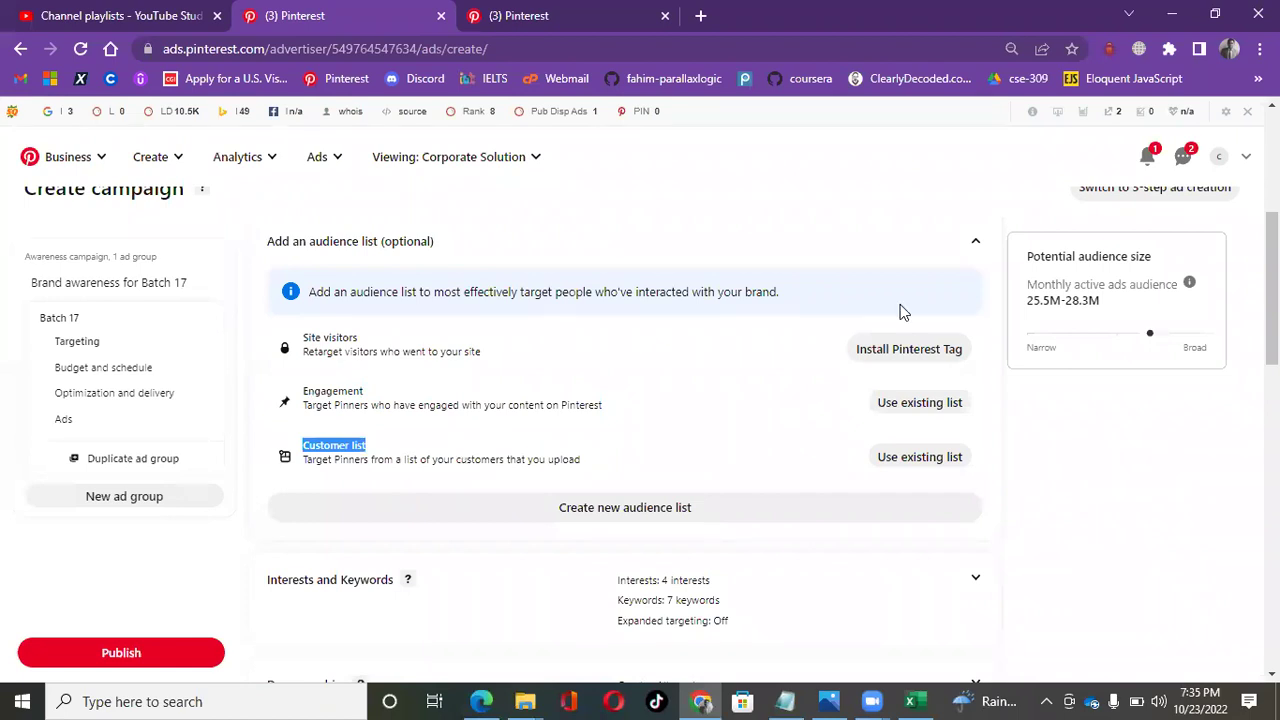
- Expand the Placement and Tracking settings and examine the available ad placement options
scroll(488, 472, "down", 5)
scroll(488, 472, "down", 5)
scroll(488, 472, "up", 4)
scroll(489, 474, "up", 2)
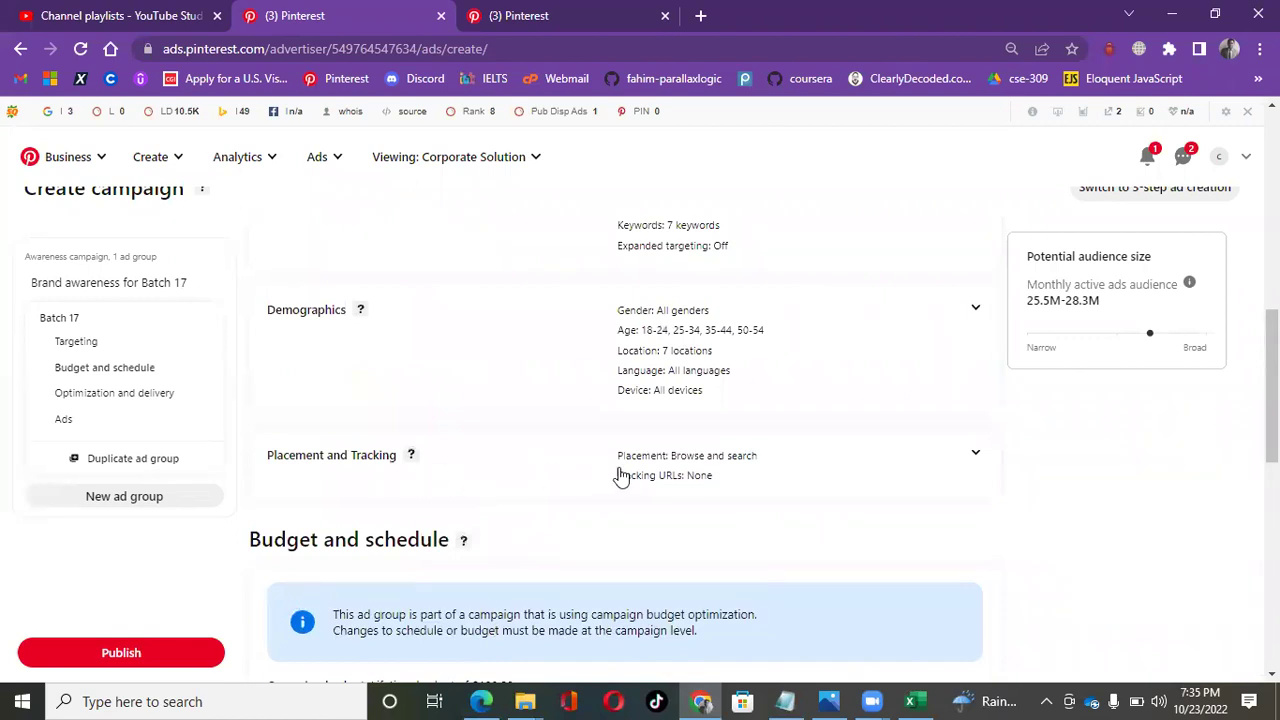
left_click(796, 466)
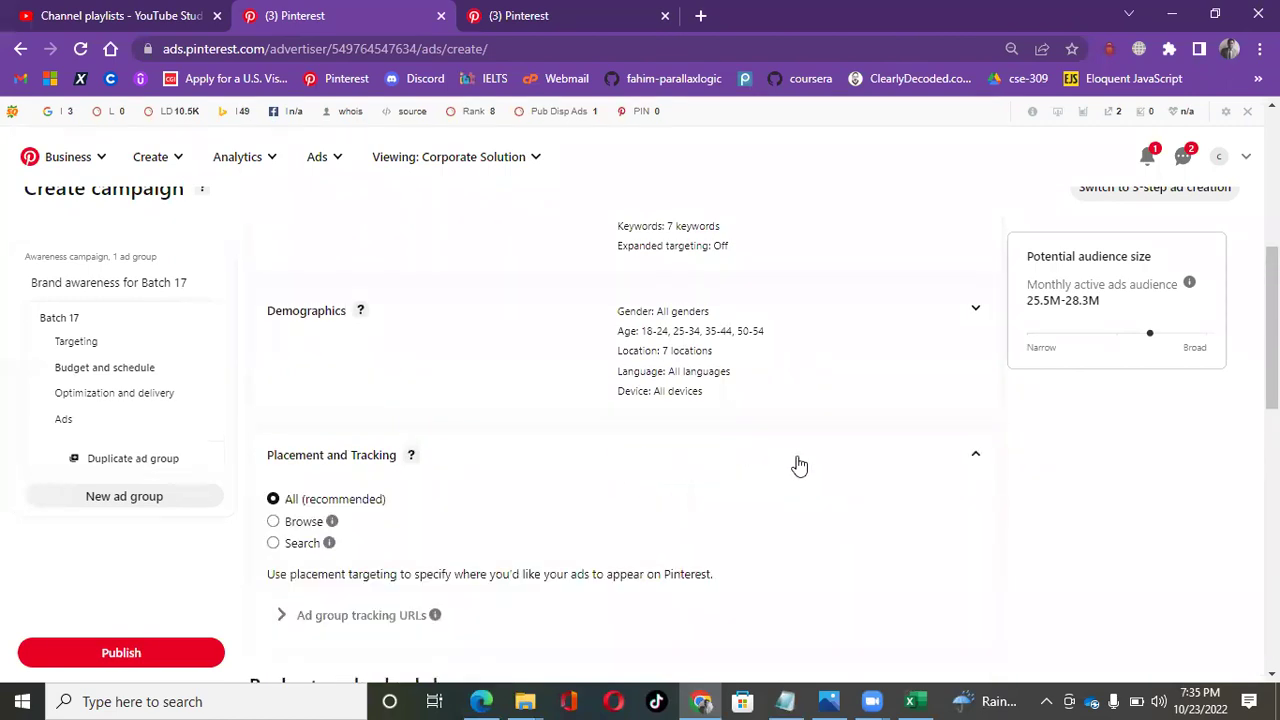
scroll(799, 465, "down", 2)
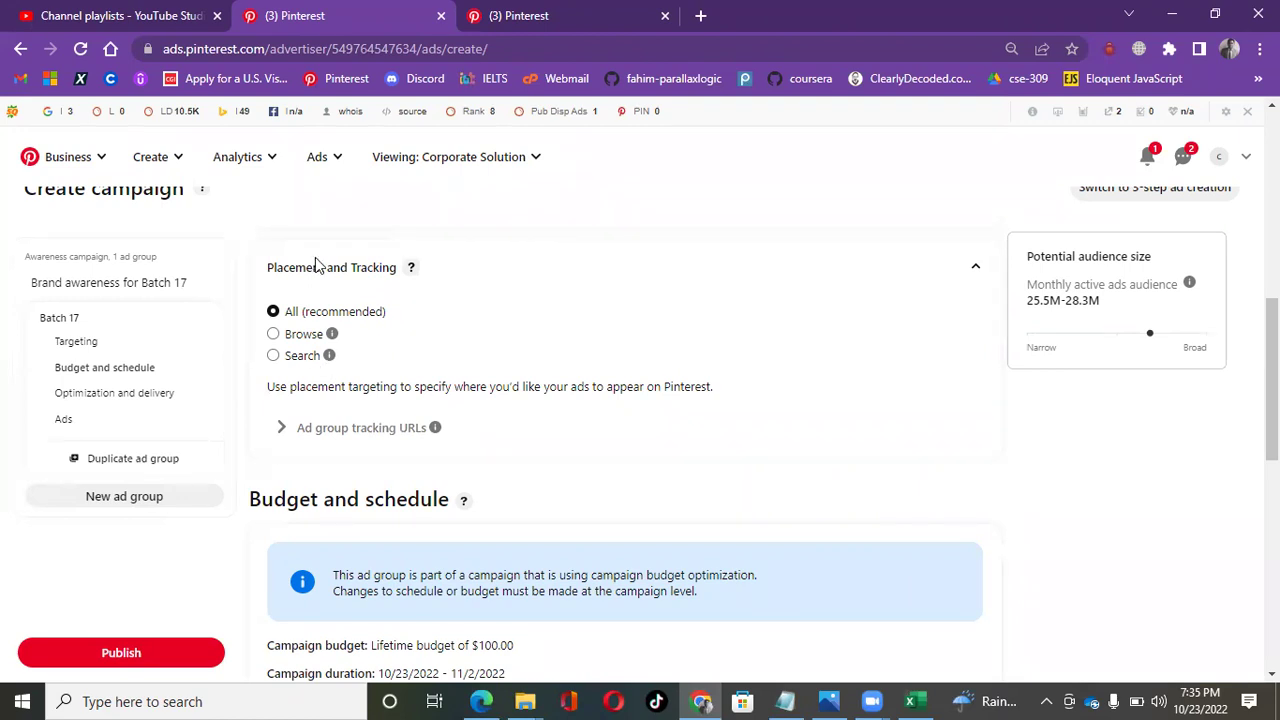
- Review the ad group's targeting summary, placement and budget and schedule sections
scroll(570, 334, "down", 2)
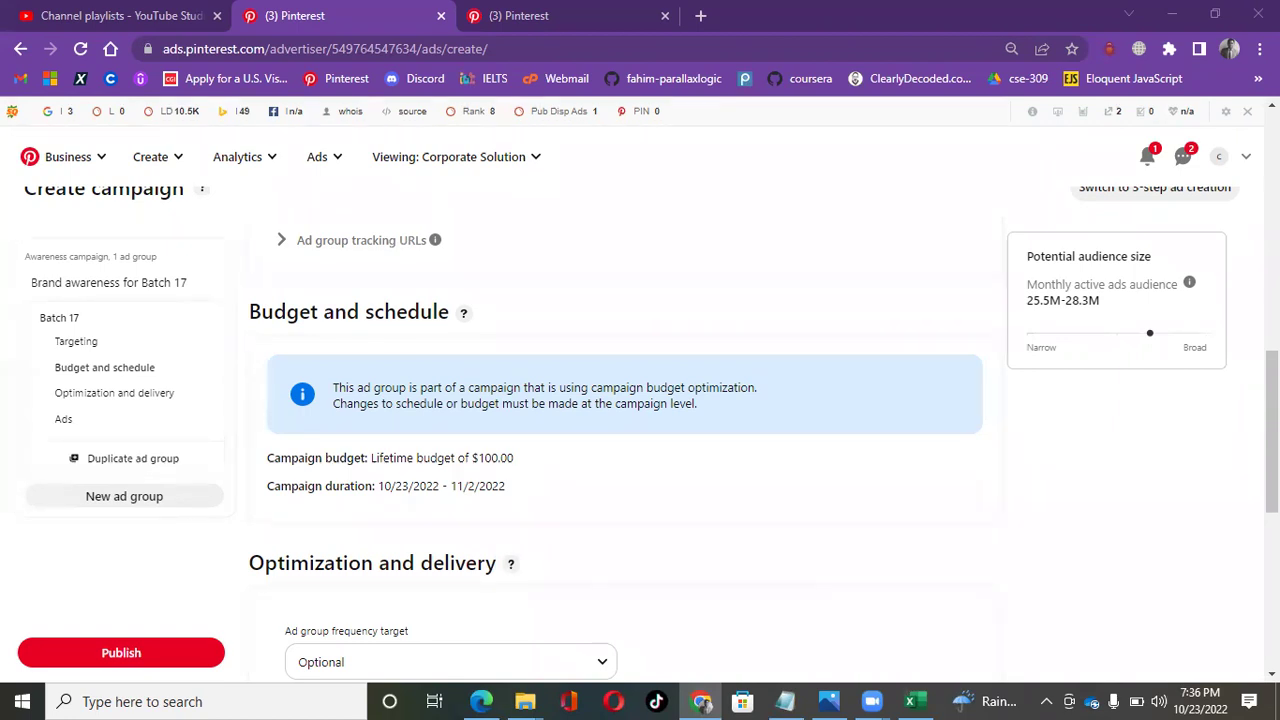
scroll(443, 506, "up", 2)
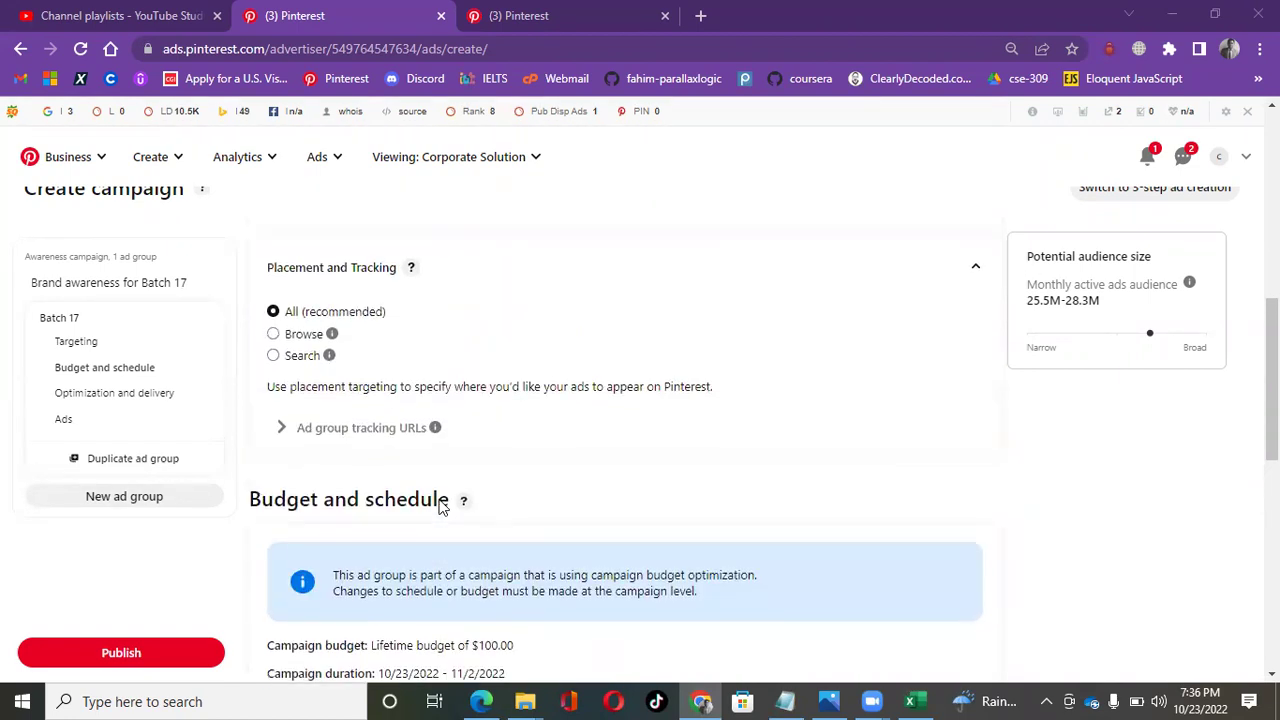
scroll(443, 506, "down", 3)
scroll(443, 506, "up", 3)
scroll(560, 488, "up", 4)
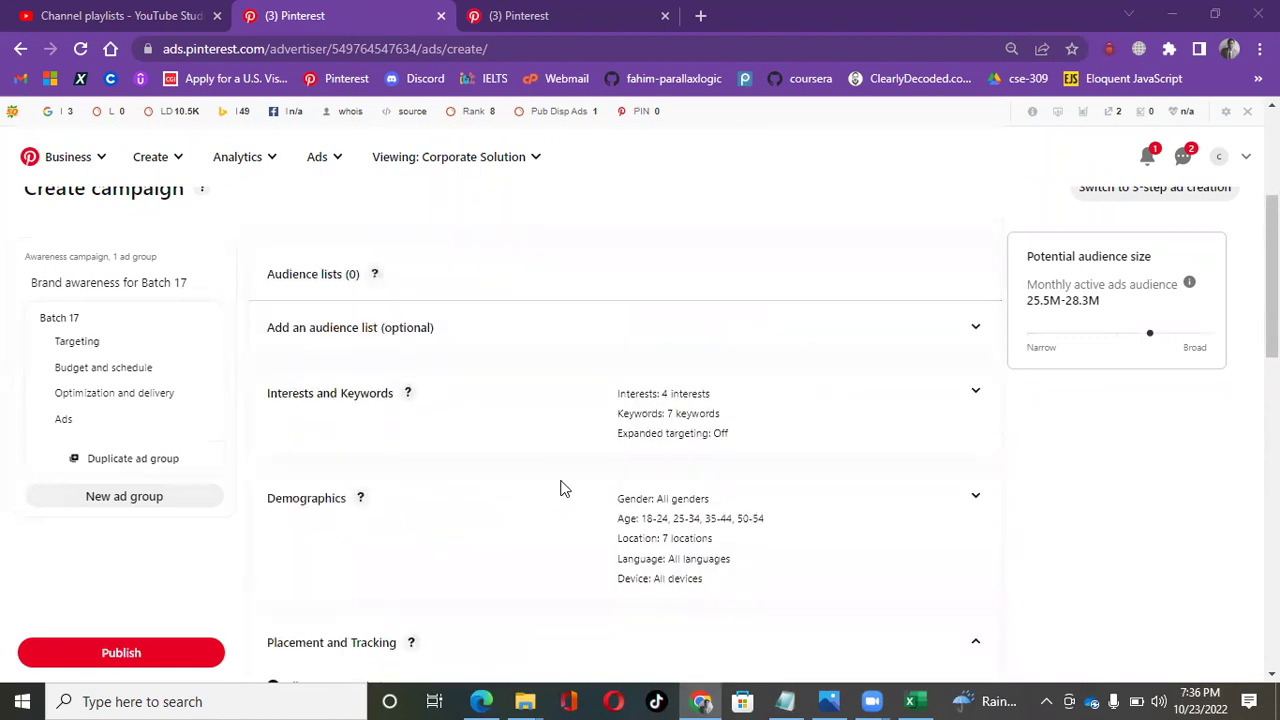
scroll(560, 488, "down", 5)
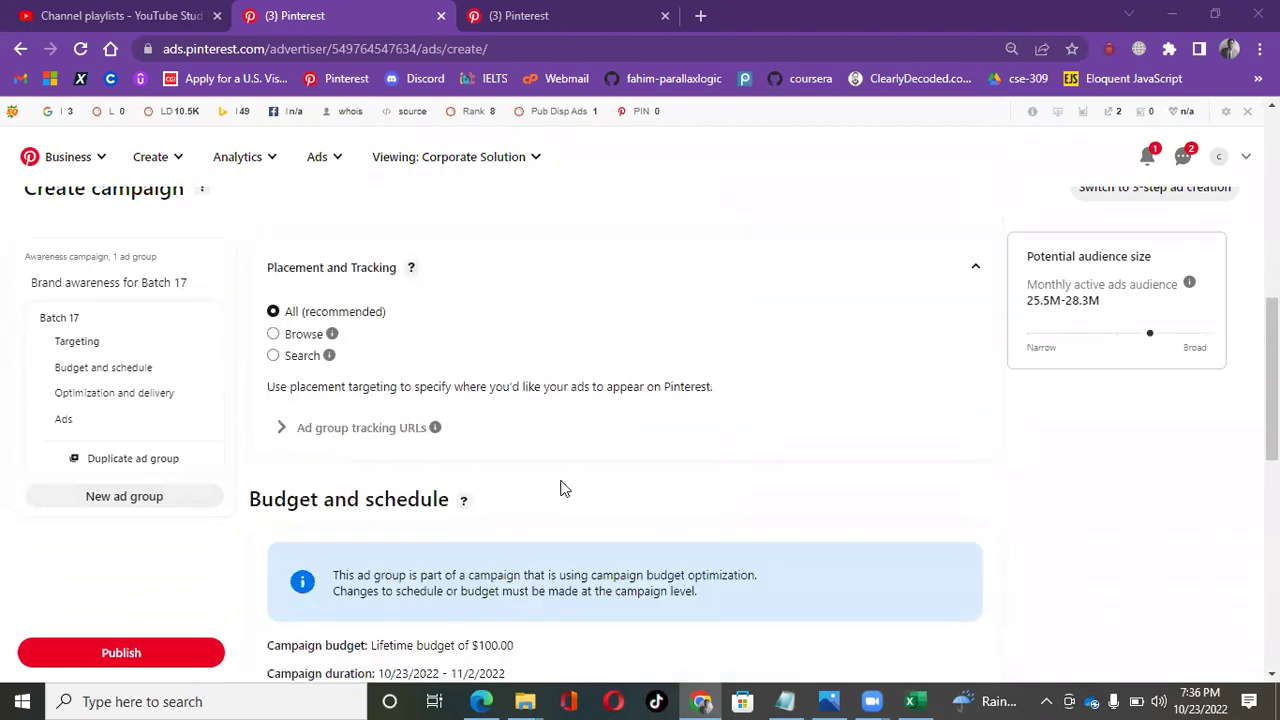
scroll(560, 488, "down", 2)
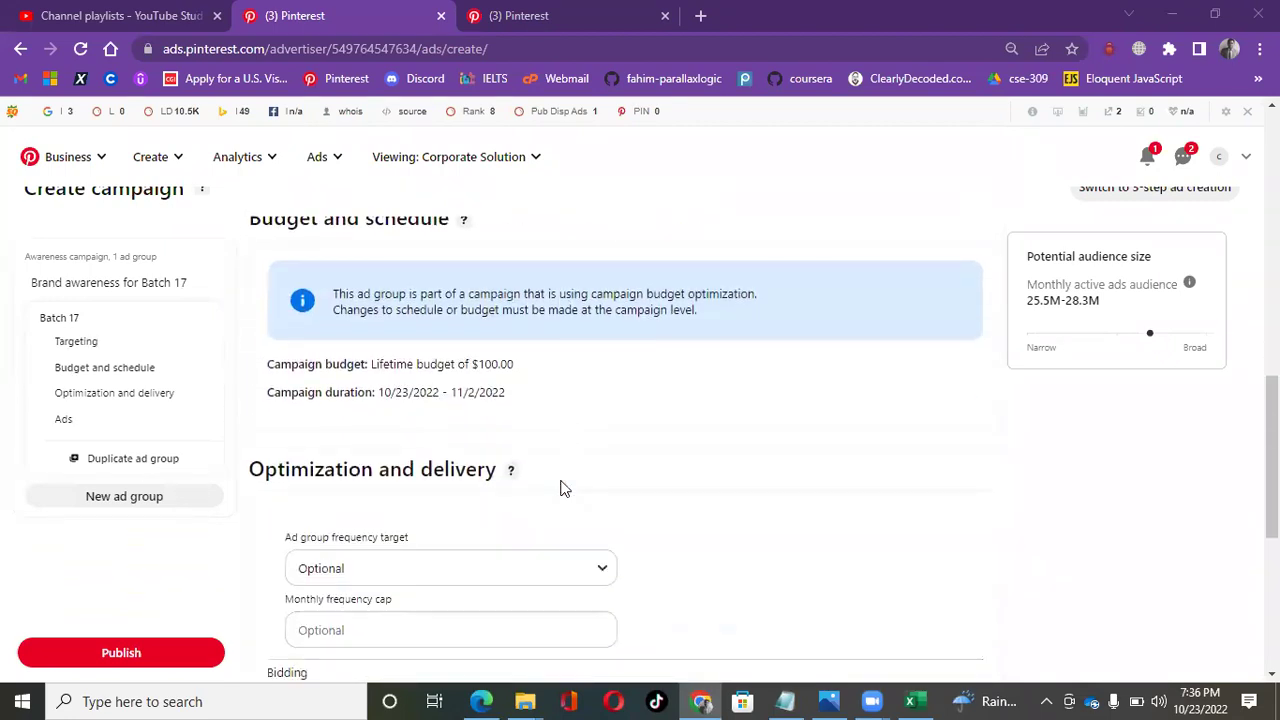
scroll(560, 488, "up", 1)
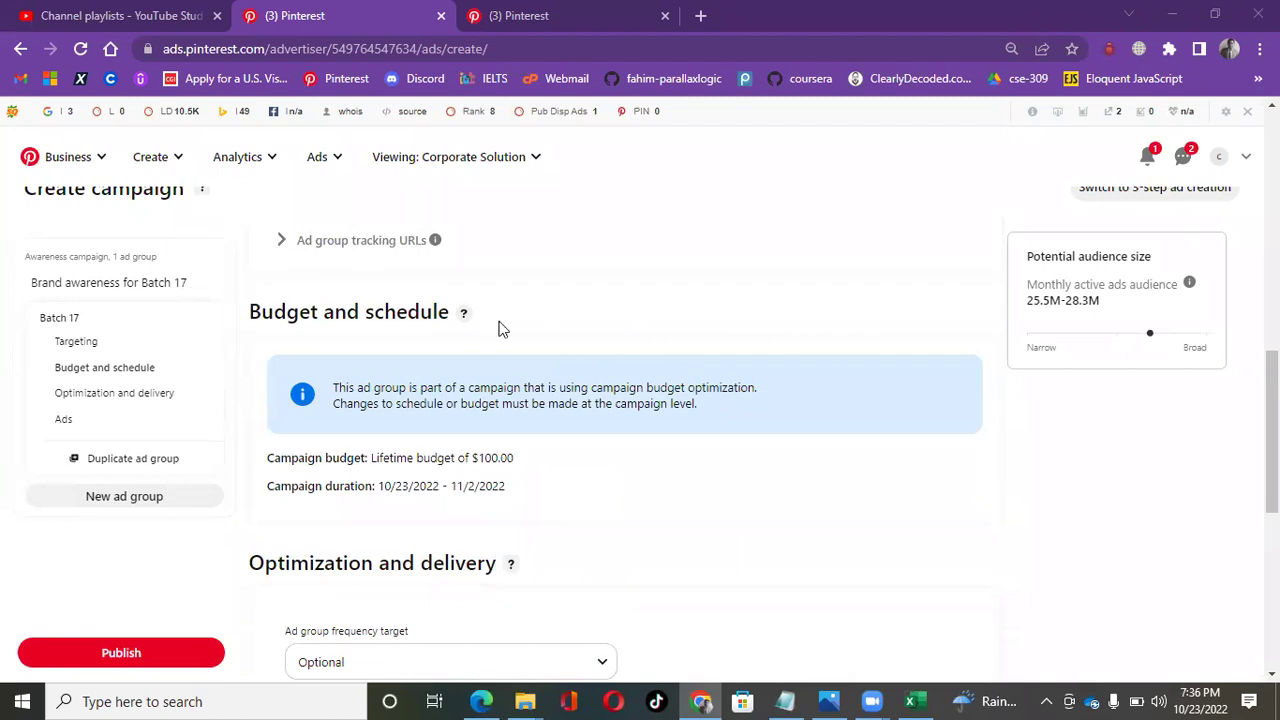
scroll(517, 366, "up", 1)
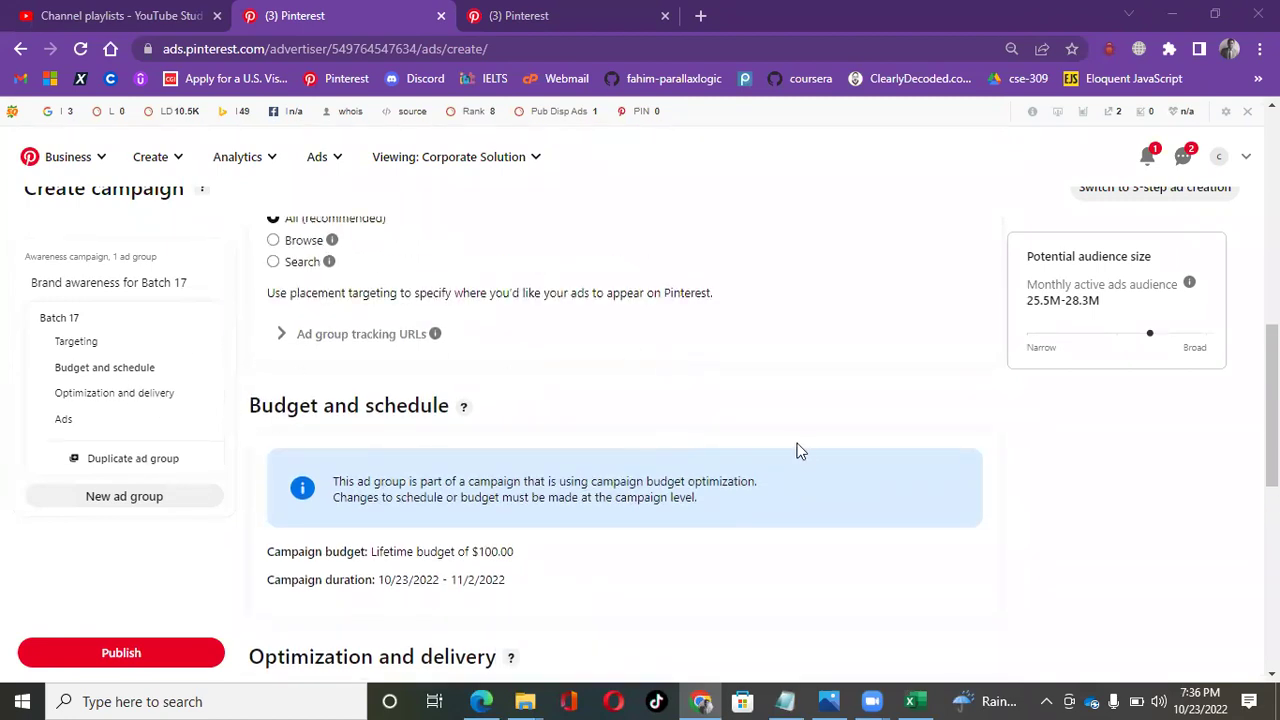
- Examine the campaign-level budget optimization note, the campaign's lifetime budget and its duration dates
scroll(806, 451, "down", 1)
left_click_drag(468, 453, 608, 449)
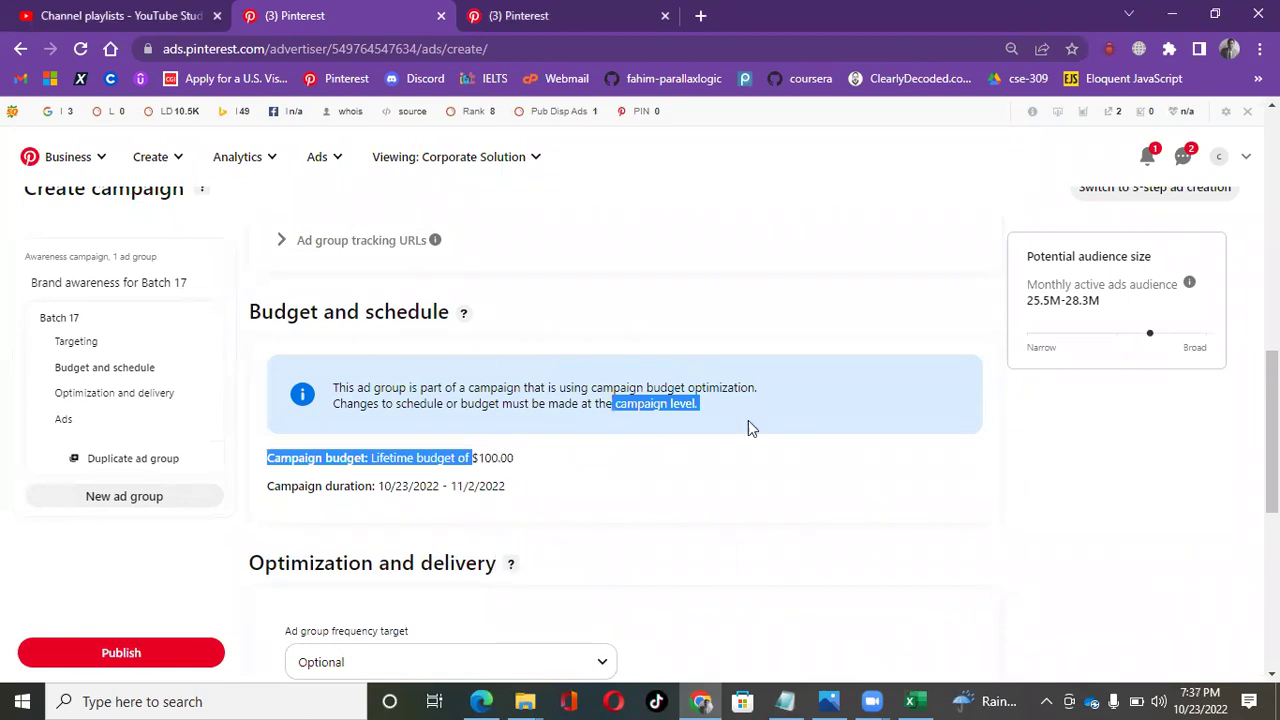
scroll(798, 408, "down", 1)
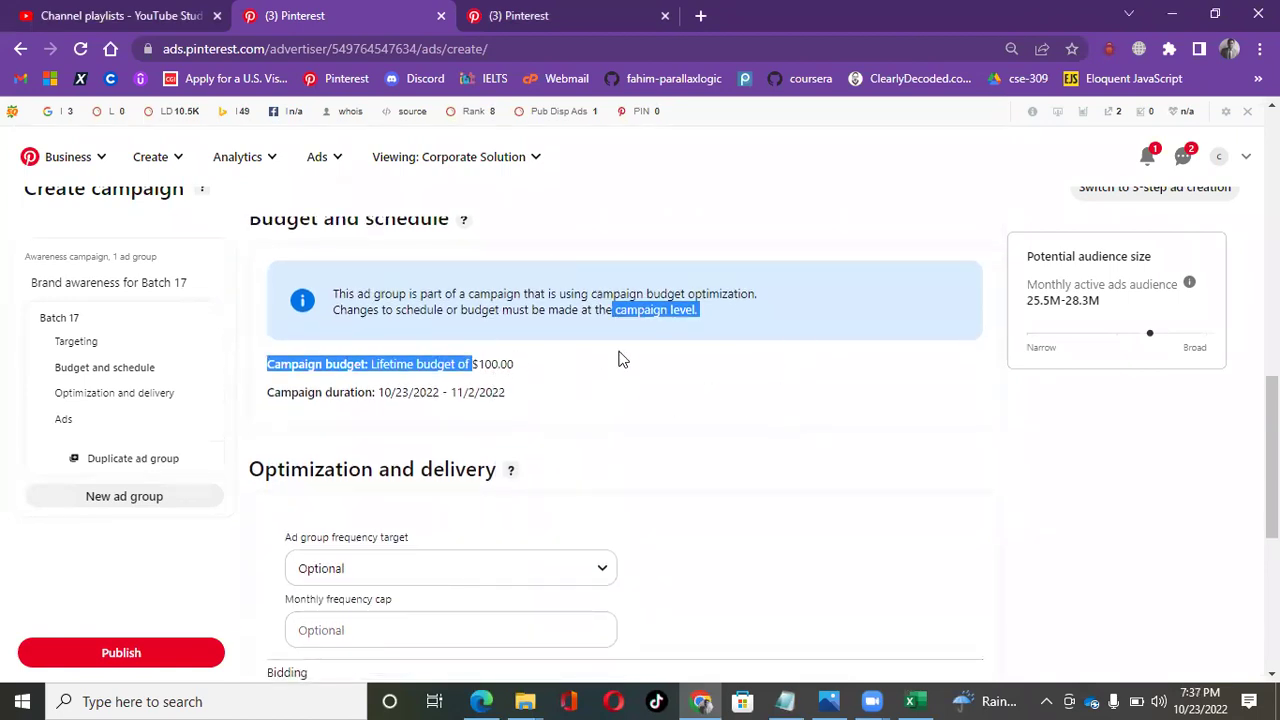
scroll(618, 360, "up", 8)
scroll(618, 360, "down", 3)
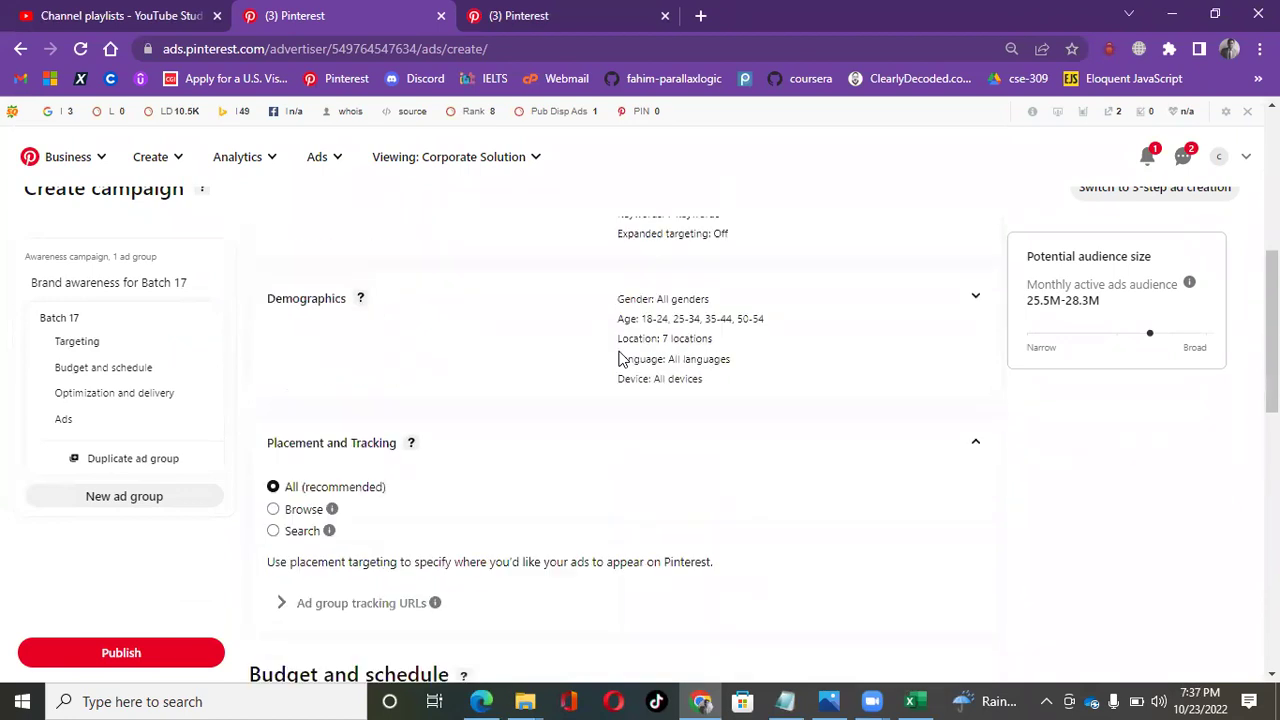
scroll(618, 360, "down", 8)
scroll(618, 360, "up", 1)
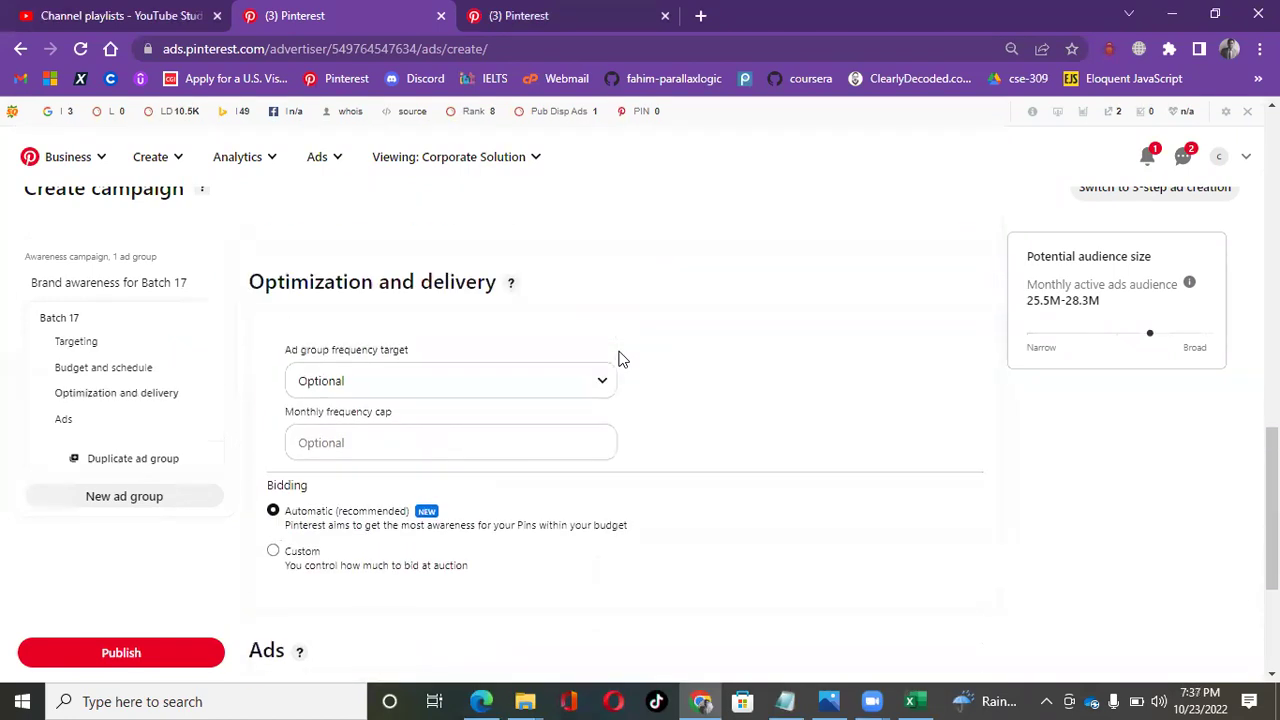
scroll(618, 360, "up", 1)
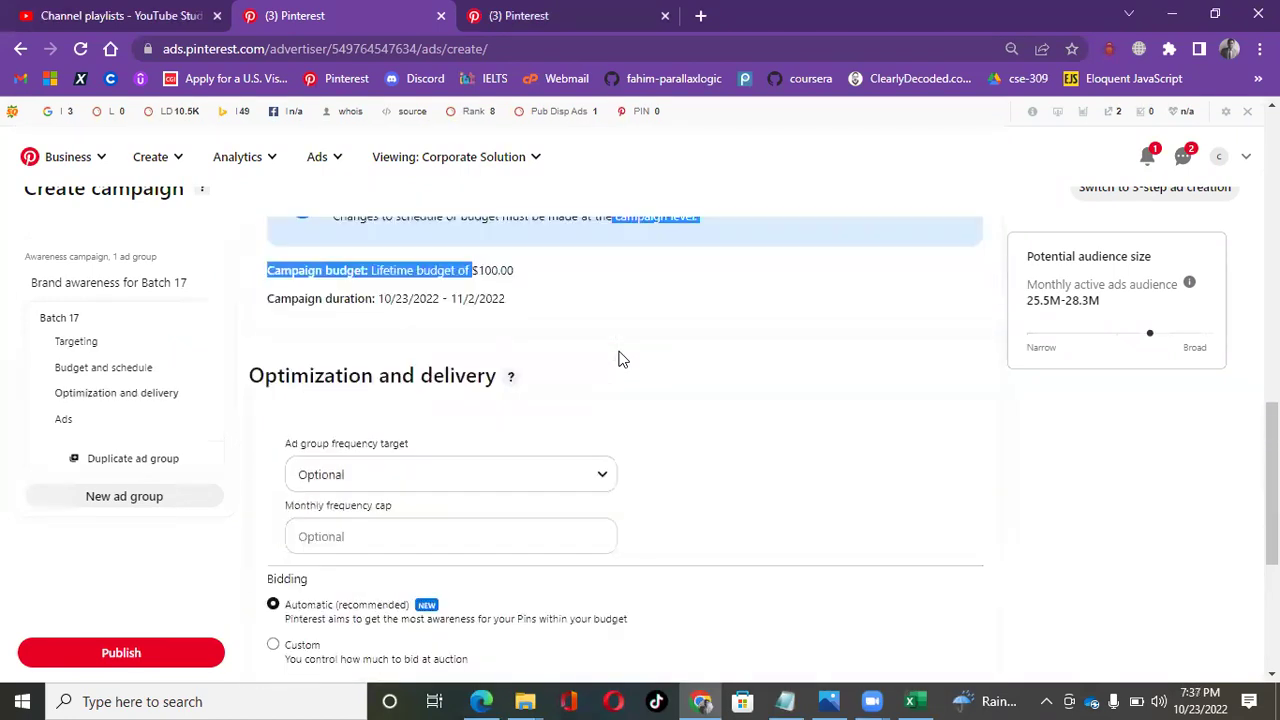
left_click_drag(380, 298, 266, 298)
left_click(381, 297)
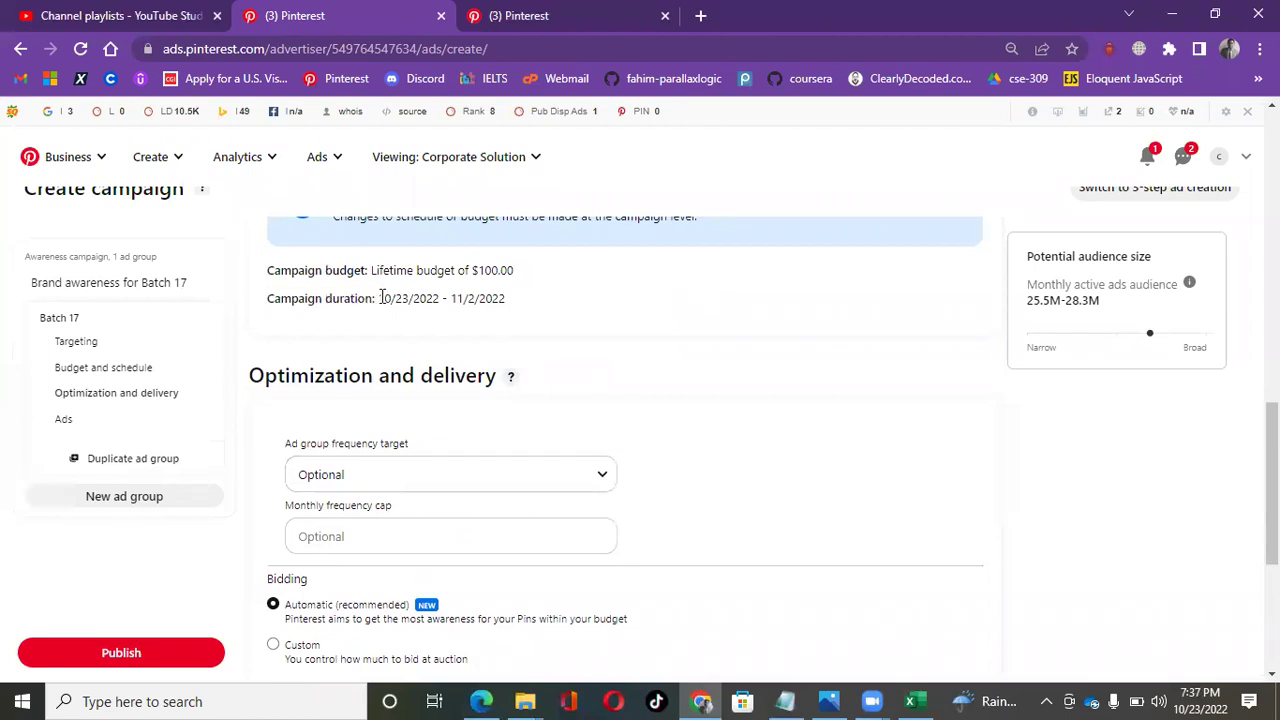
left_click_drag(391, 297, 517, 297)
left_click(518, 297)
left_click_drag(381, 270, 563, 271)
- Examine the frequency target, monthly frequency cap and bidding options under Optimization and delivery
scroll(701, 362, "down", 1)
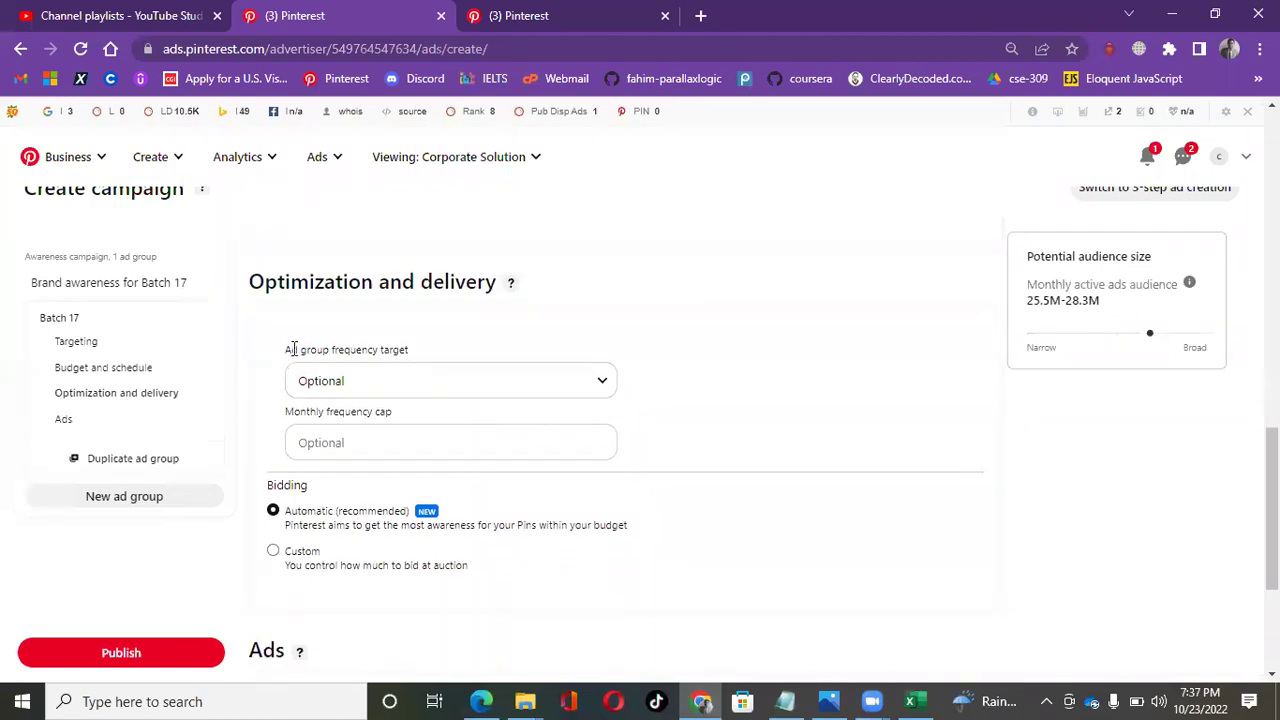
scroll(620, 332, "down", 1)
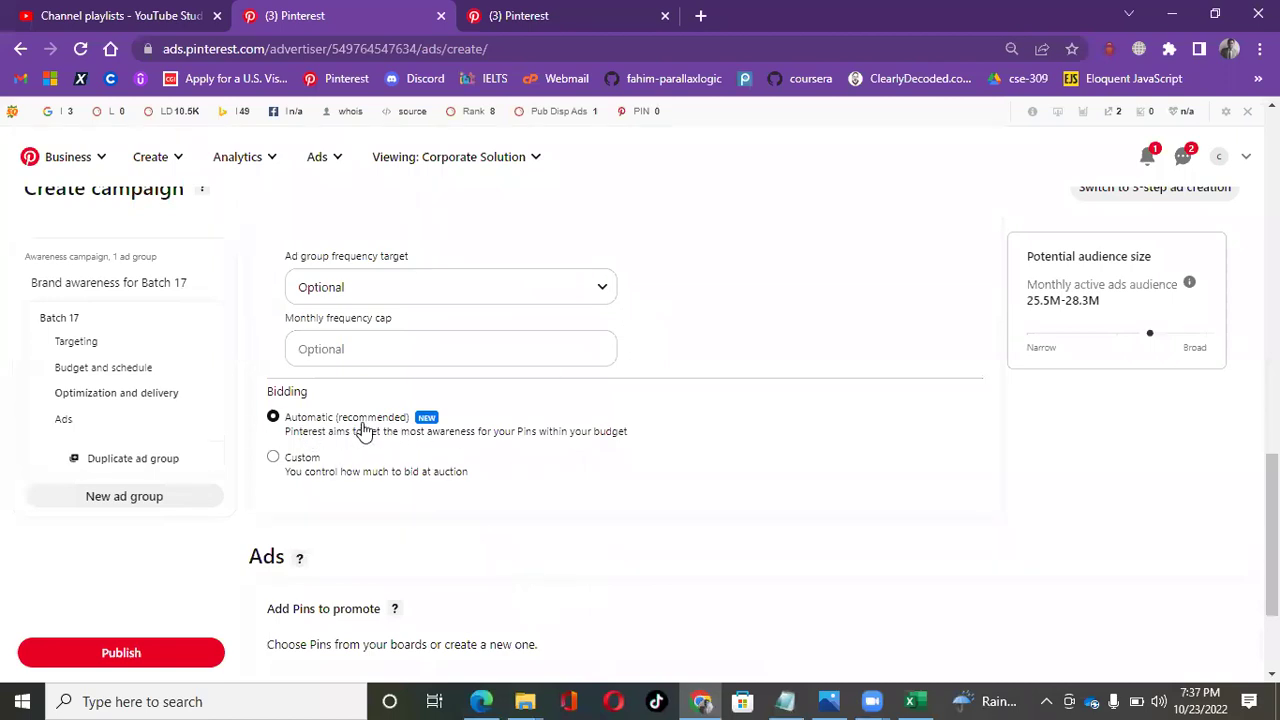
- Examine the ad group's bidding options and the choices for adding Pins to promote in the Ads section
scroll(527, 427, "down", 1)
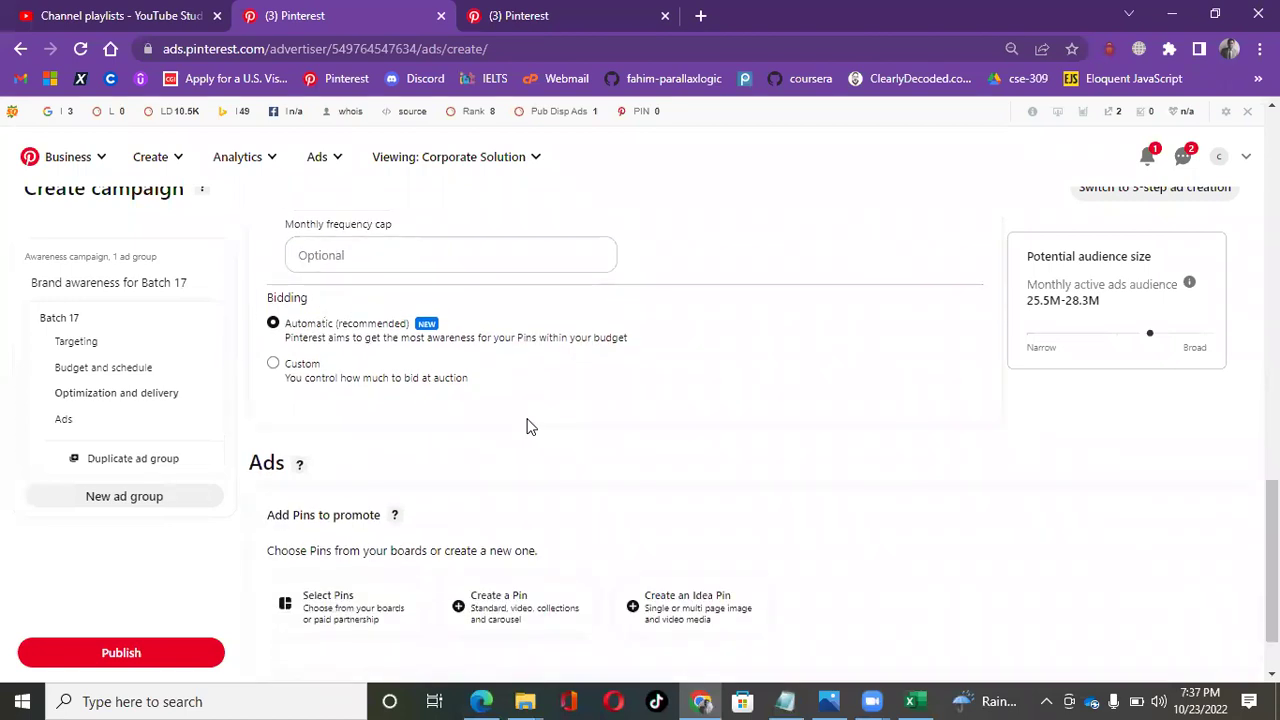
scroll(530, 427, "down", 1)
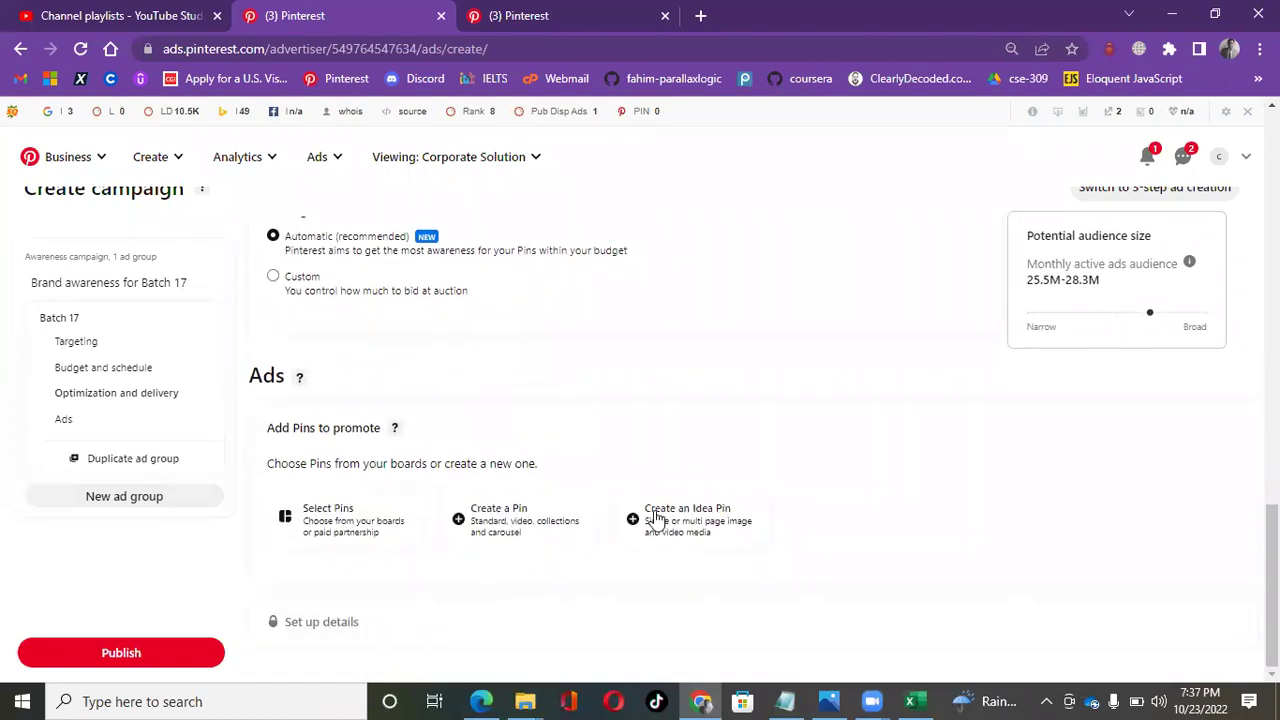
scroll(612, 493, "up", 15)
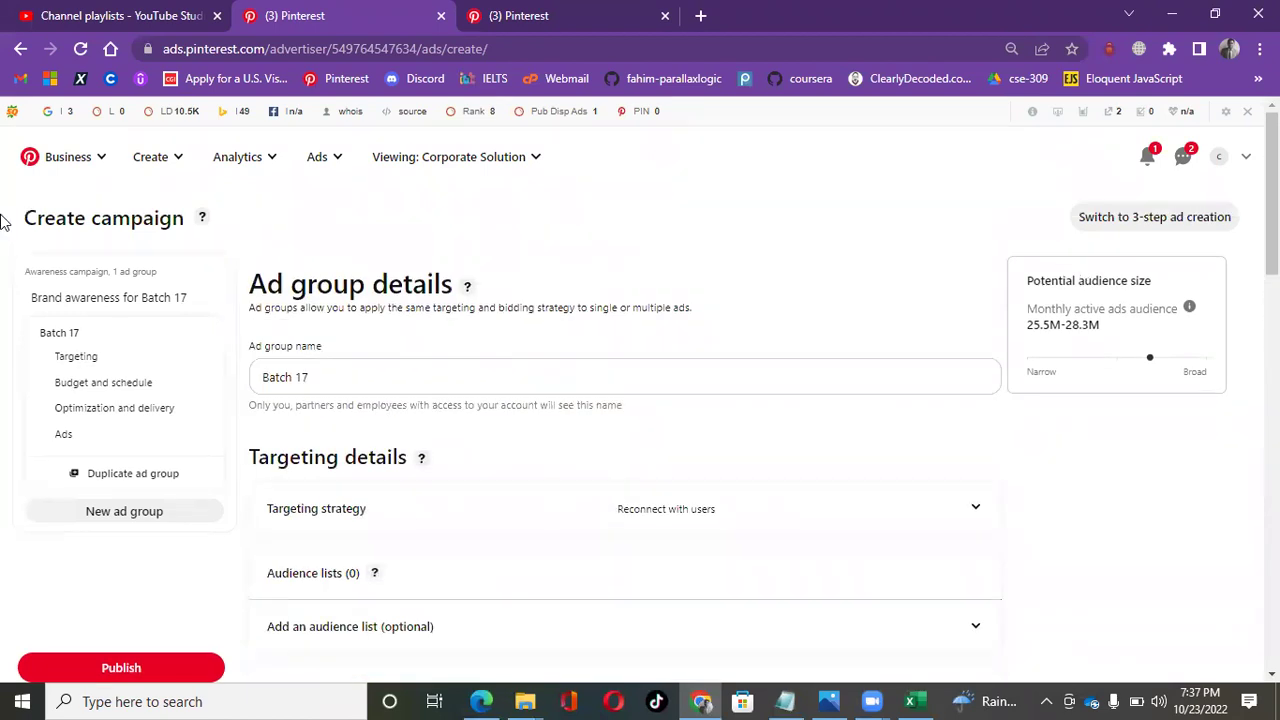
- Return to the Business Hub, reopen campaign creation and resume the saved draft, closing the extra Pinterest conversions tab
left_click(20, 50)
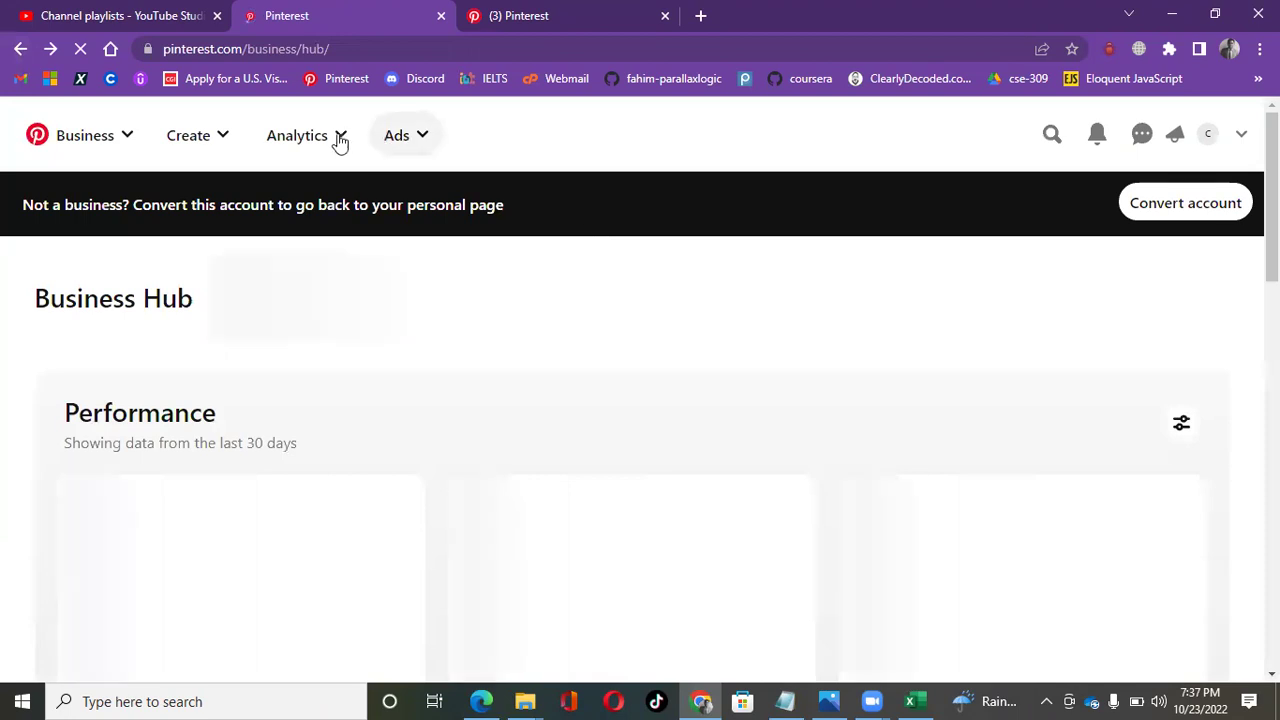
left_click(430, 134)
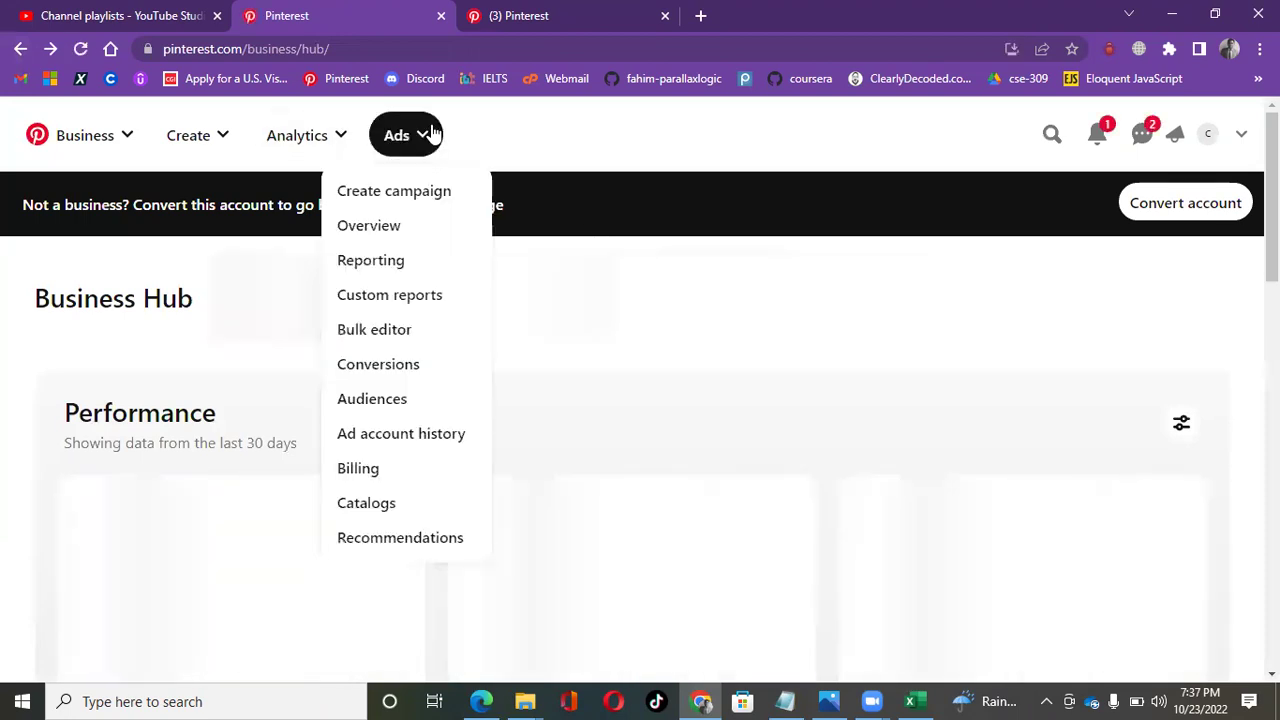
left_click(426, 192)
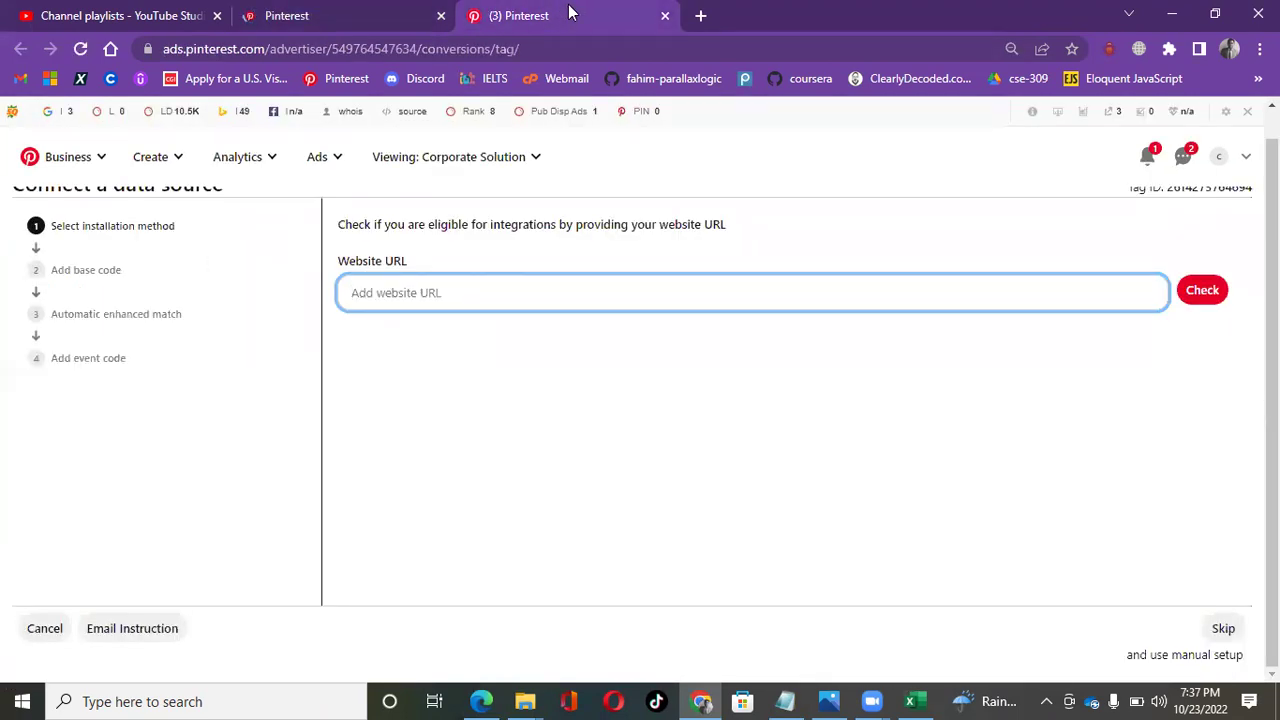
left_click(665, 15)
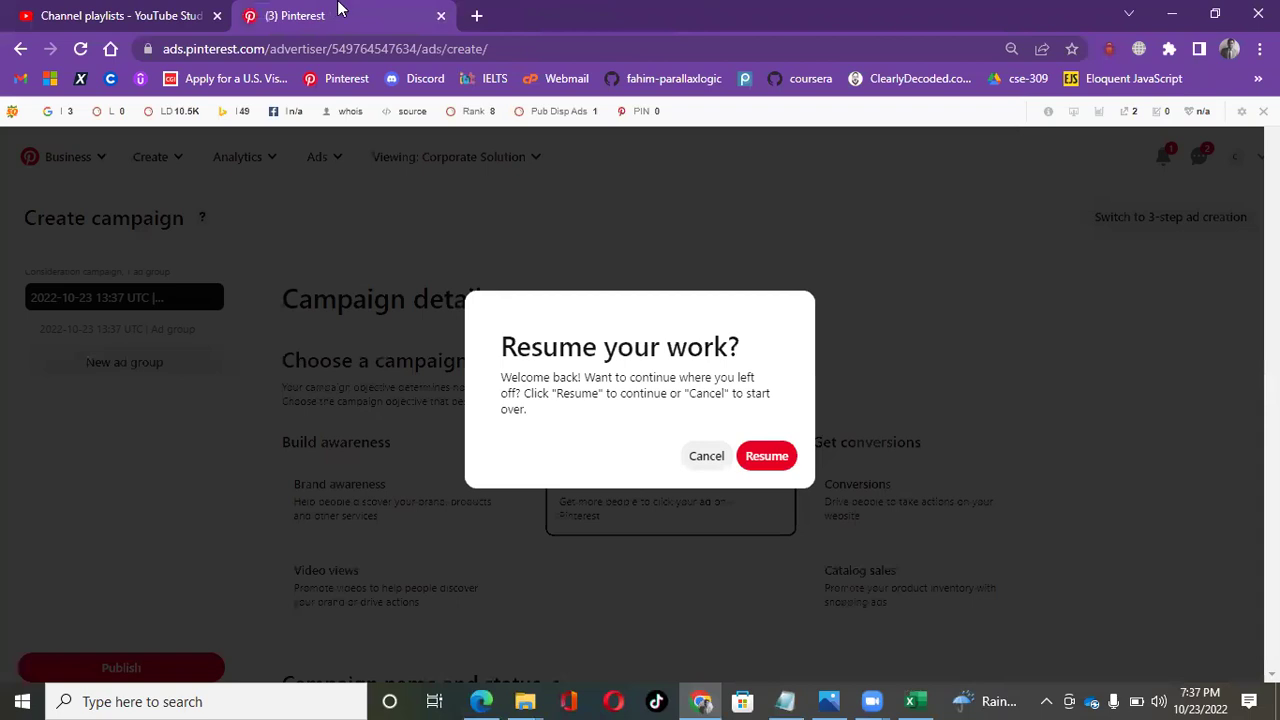
left_click(766, 458)
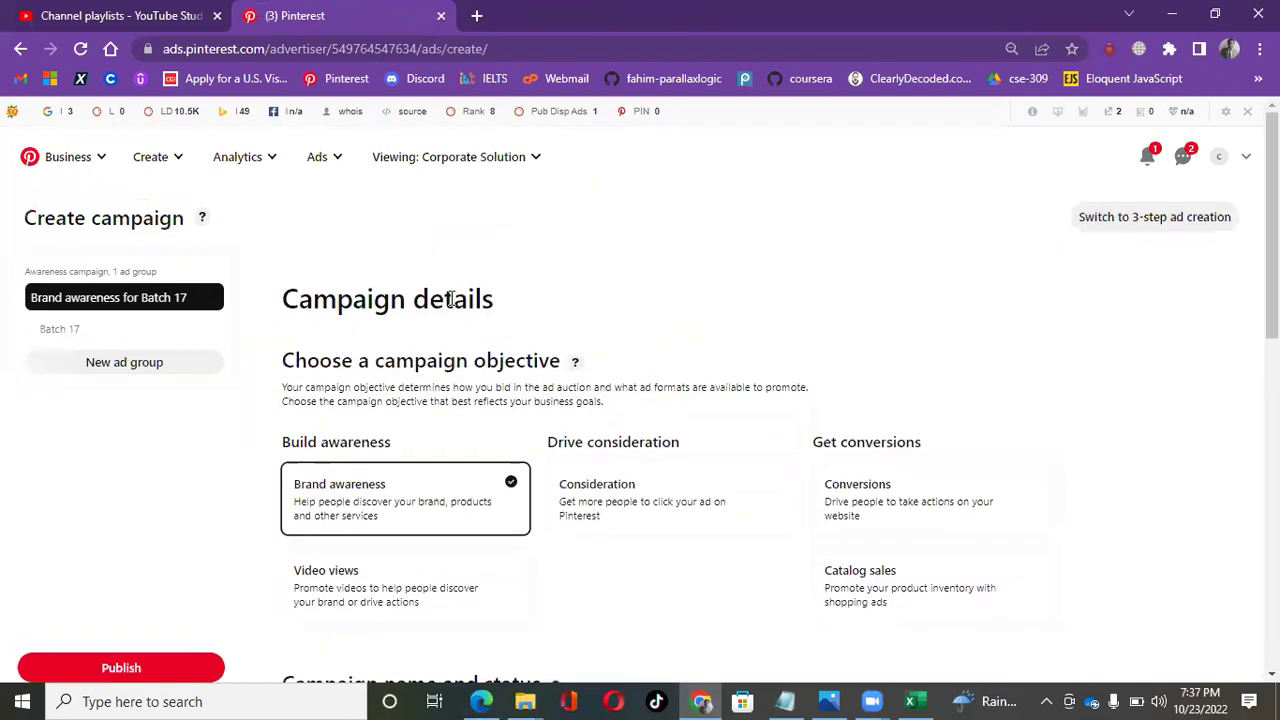
- Review the campaign's objective, name, status, lifetime budget and schedule, and continue to the ad group details
scroll(561, 385, "down", 1)
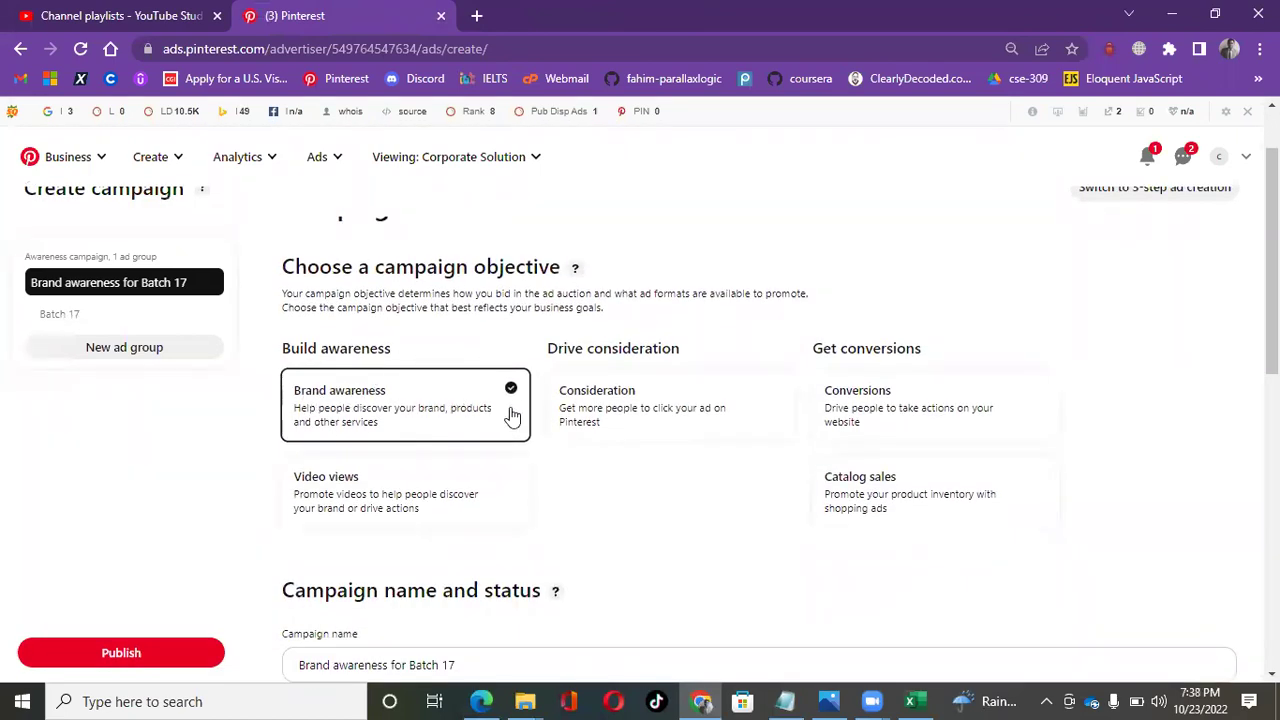
scroll(509, 417, "down", 1)
scroll(509, 417, "up", 2)
scroll(493, 474, "down", 4)
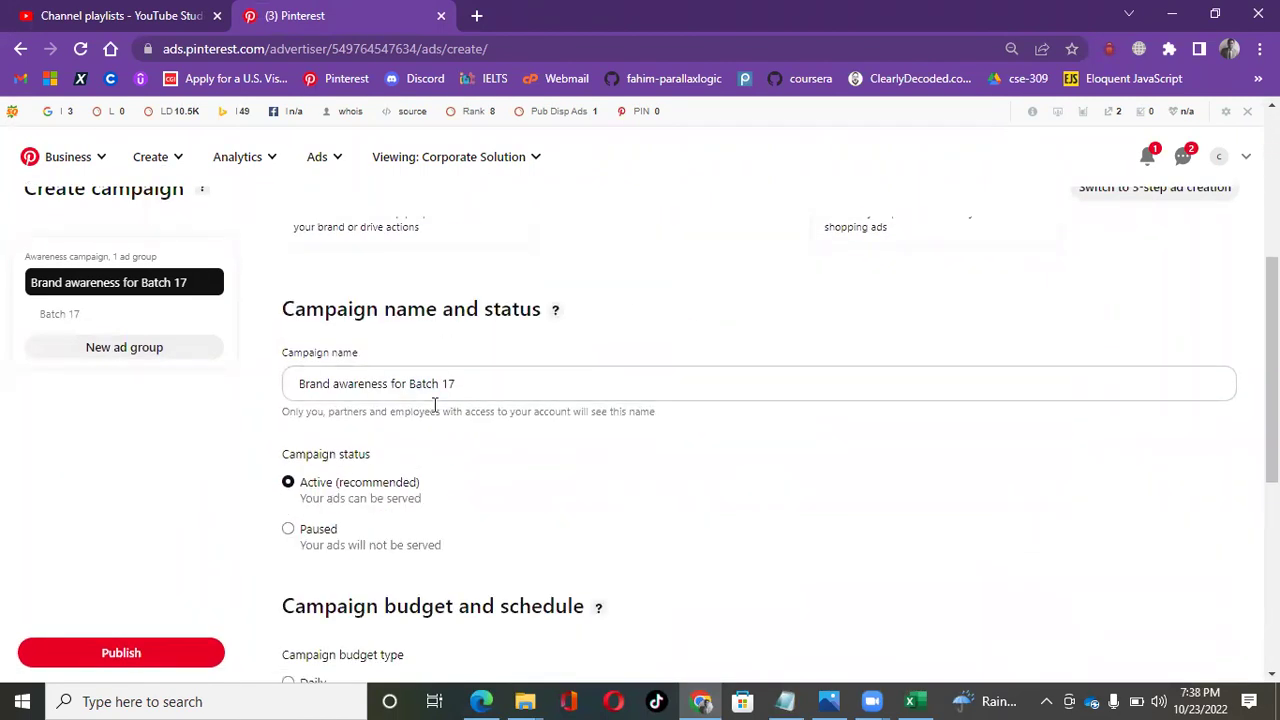
triple_click(409, 383)
scroll(611, 431, "down", 2)
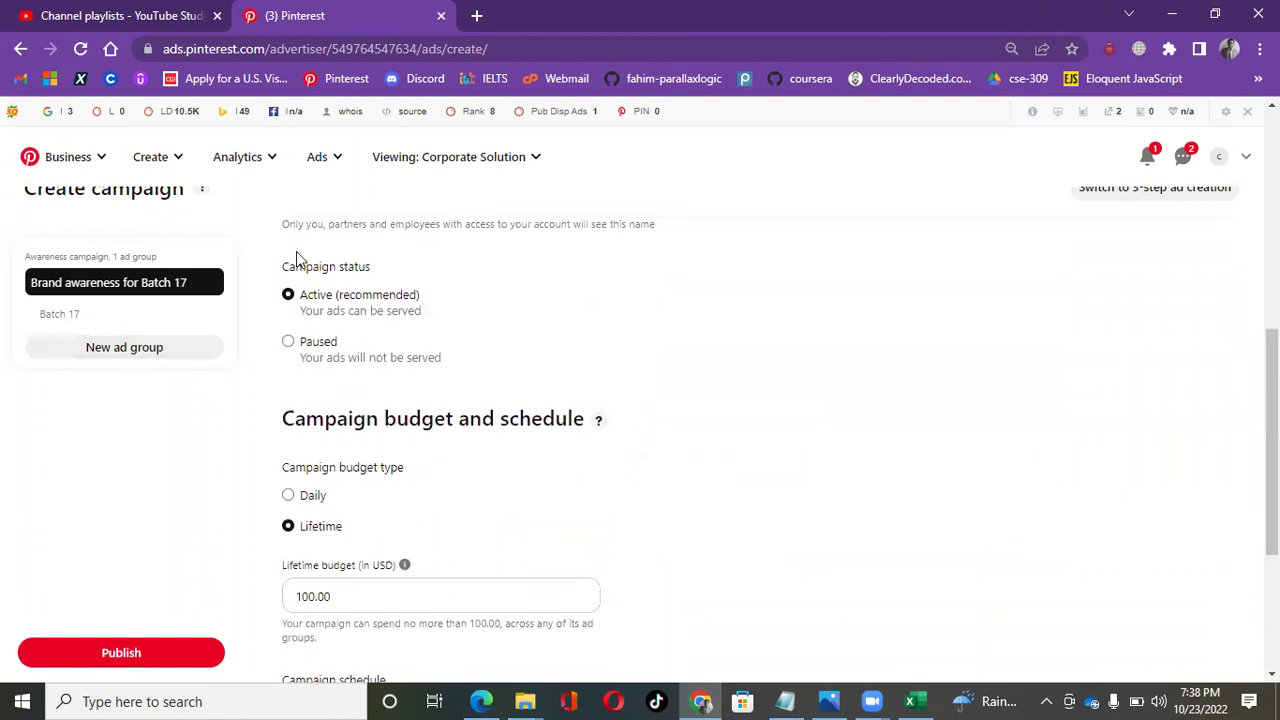
left_click_drag(309, 429, 480, 454)
scroll(243, 480, "down", 2)
scroll(491, 493, "down", 1)
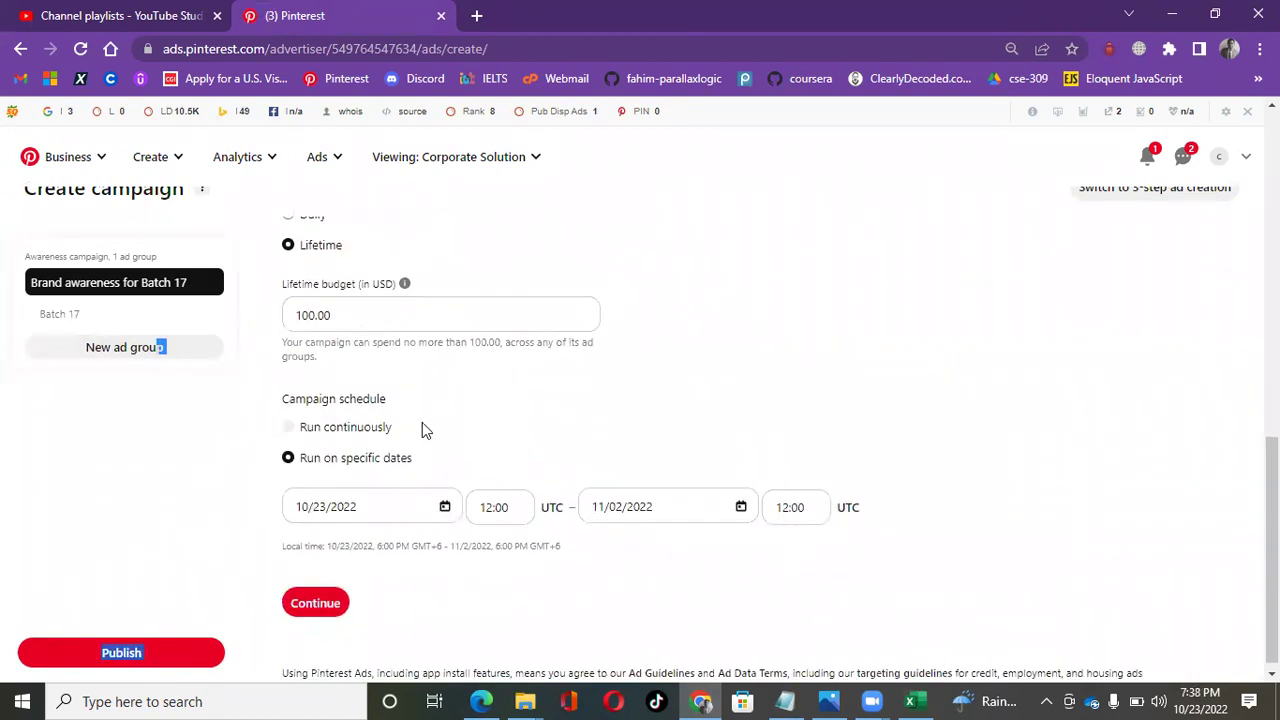
left_click(316, 594)
- Expand the Batch 17 ad group's targeting strategy and examine the available strategies
left_click_drag(267, 286, 577, 300)
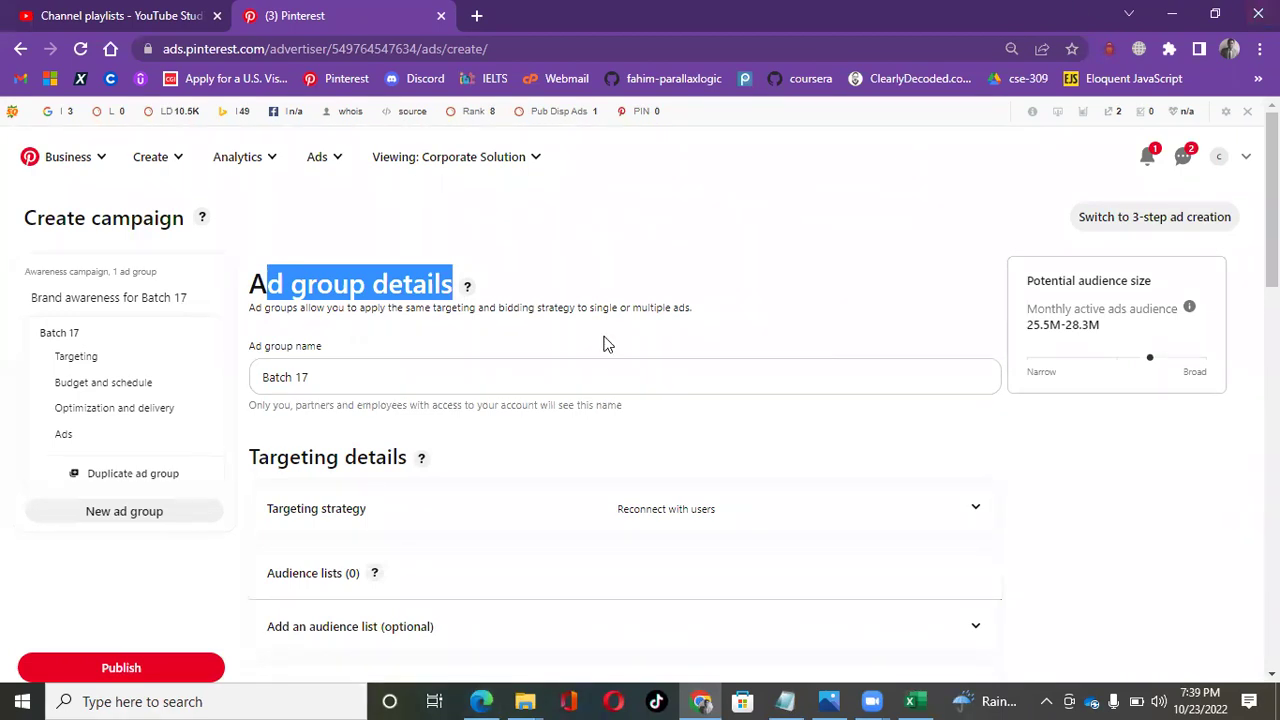
scroll(694, 423, "down", 1)
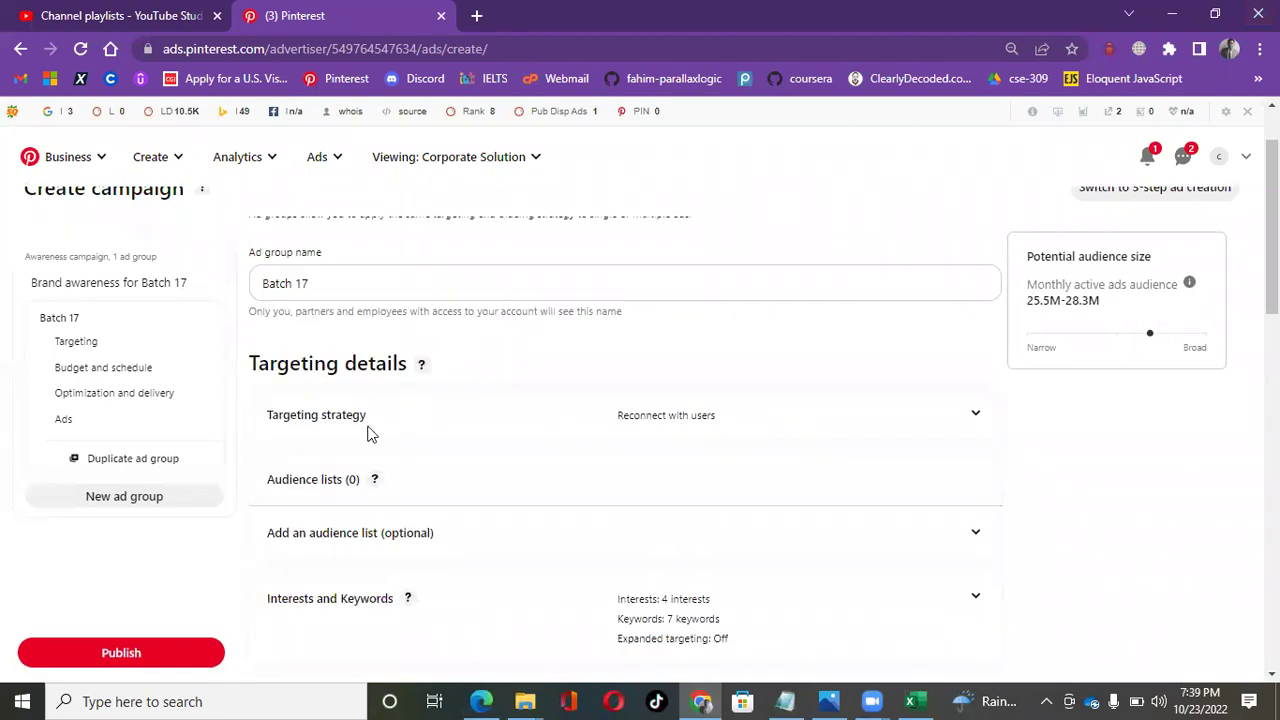
left_click(853, 418)
scroll(611, 391, "down", 1)
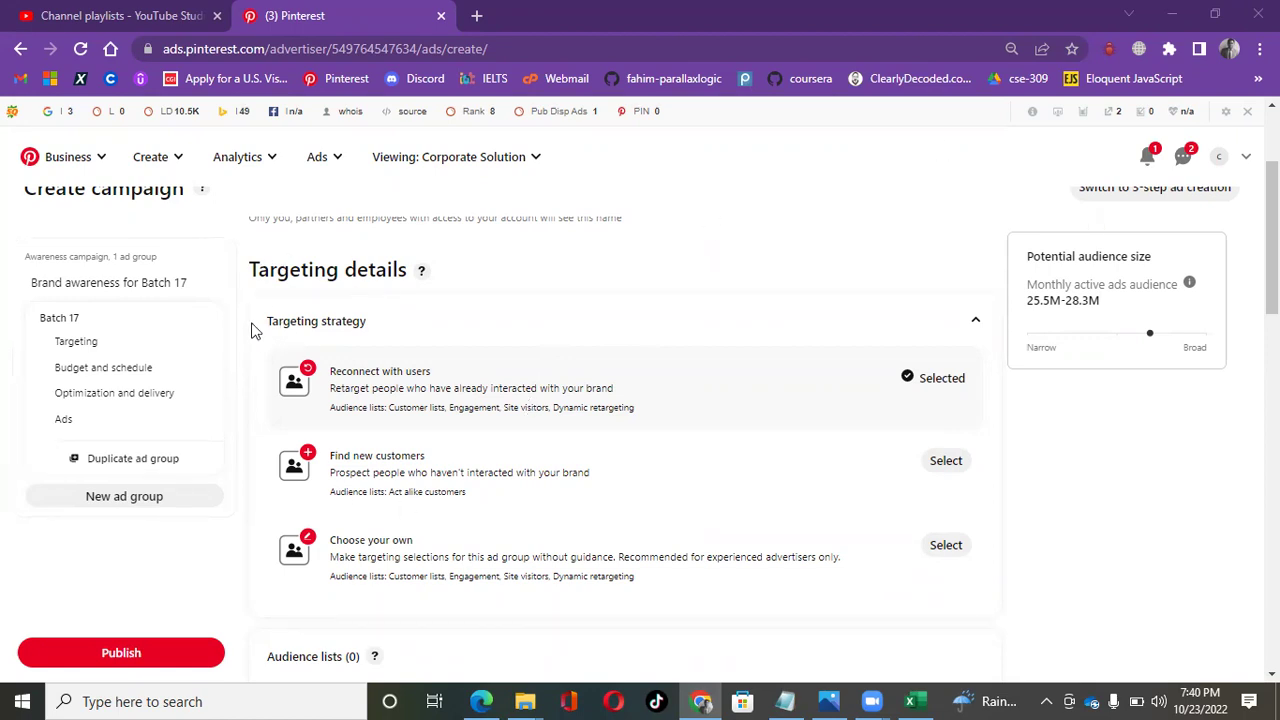
left_click_drag(270, 322, 380, 316)
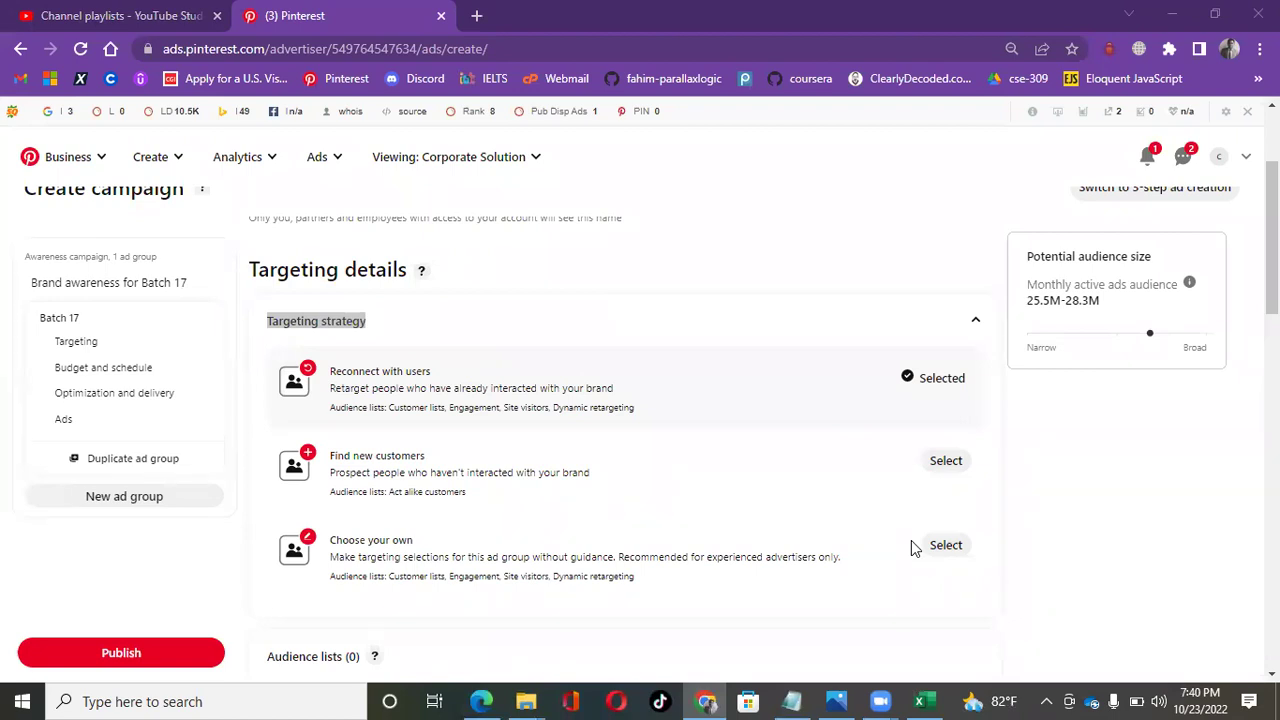
- Switch the targeting strategy to Find new customers and confirm resetting the targeting details
left_click(945, 462)
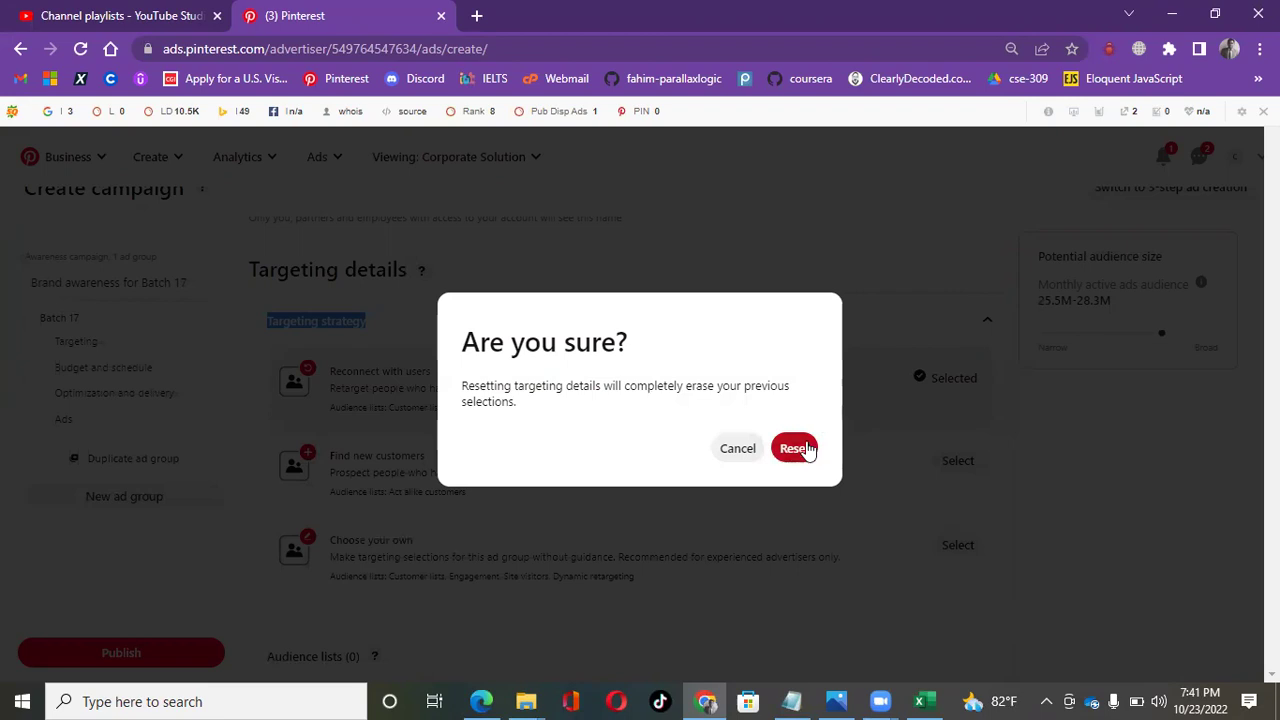
left_click(745, 447)
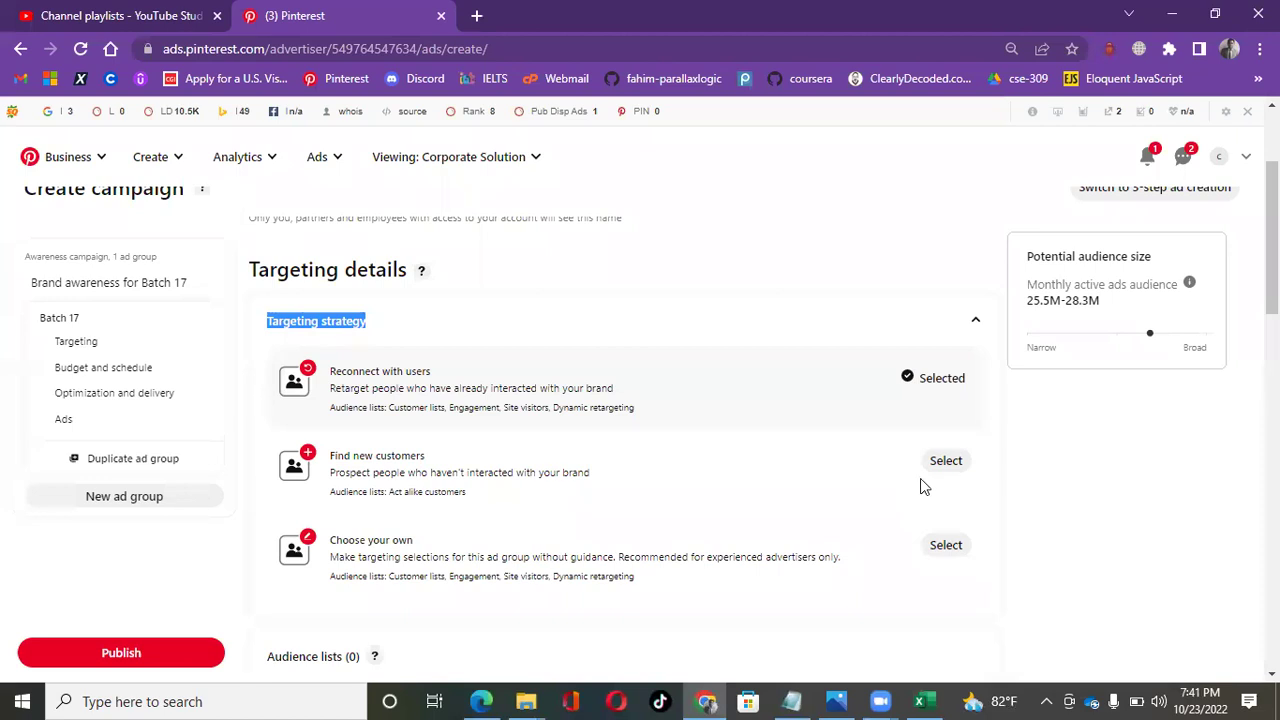
left_click(953, 467)
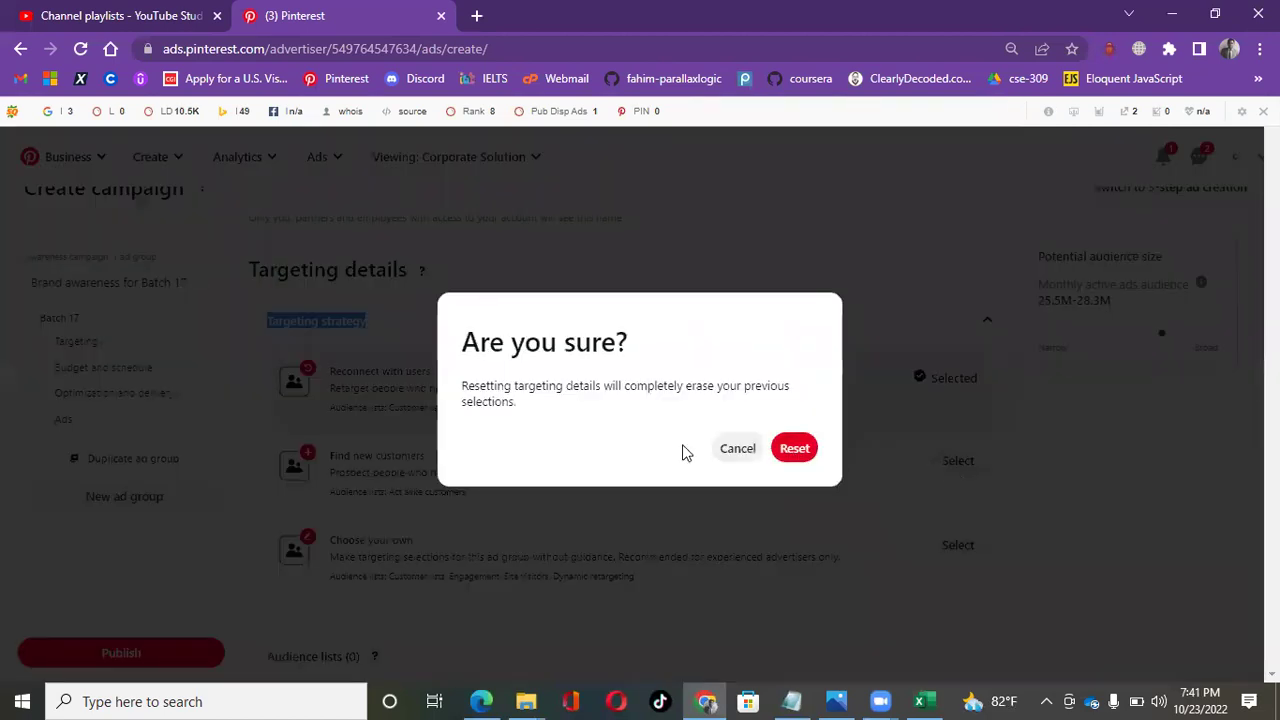
left_click(807, 447)
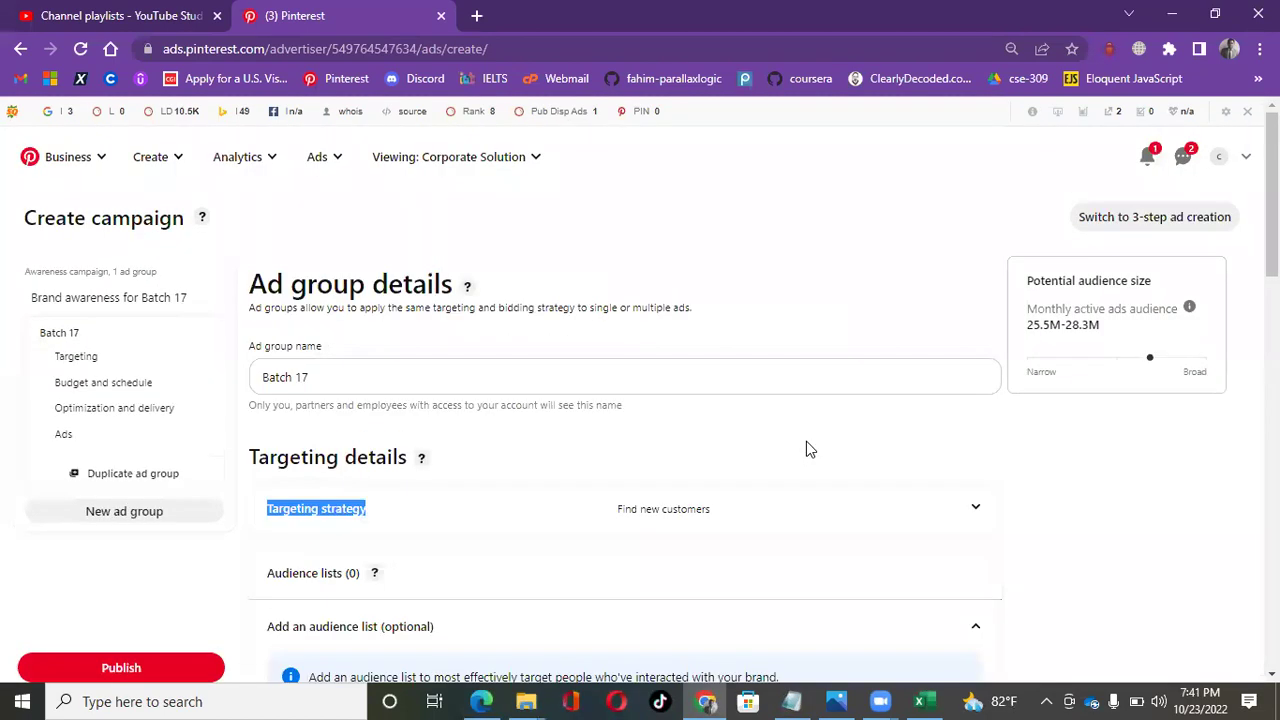
- Examine the audience list, interests and demographics sections offered under the Find new customers strategy
scroll(806, 441, "down", 2)
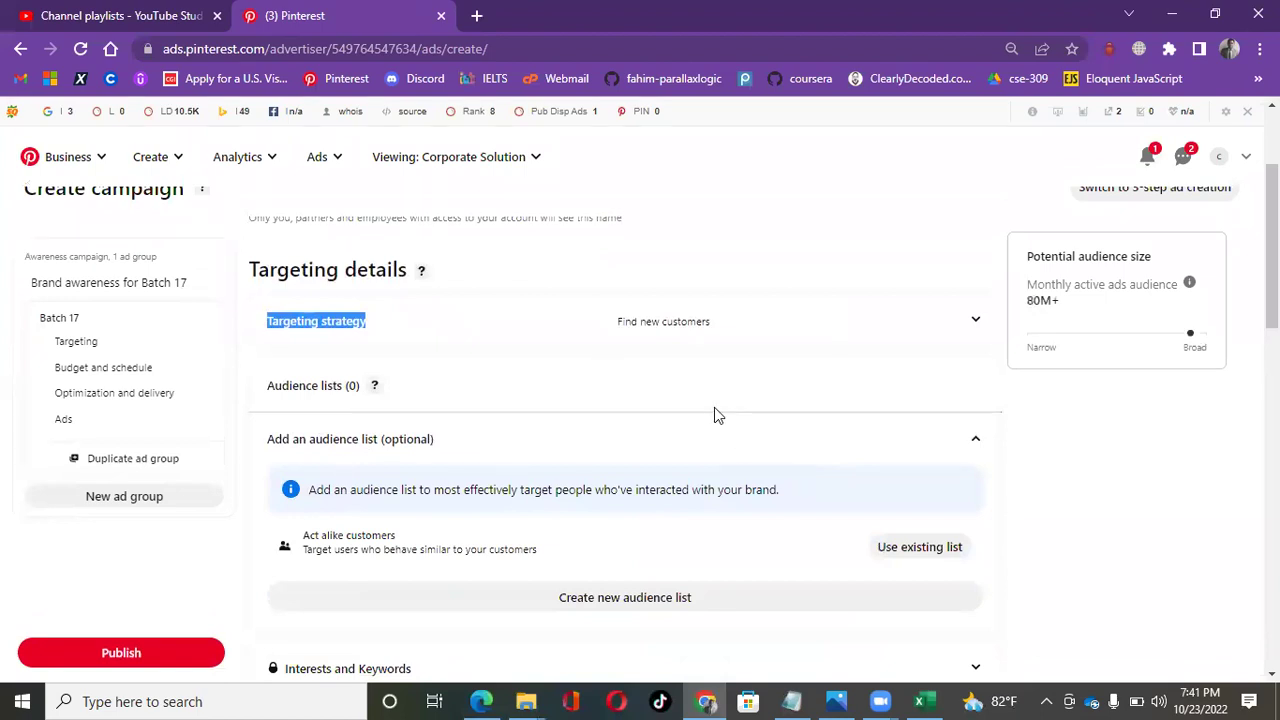
scroll(714, 407, "down", 1)
scroll(714, 407, "up", 1)
scroll(670, 557, "down", 1)
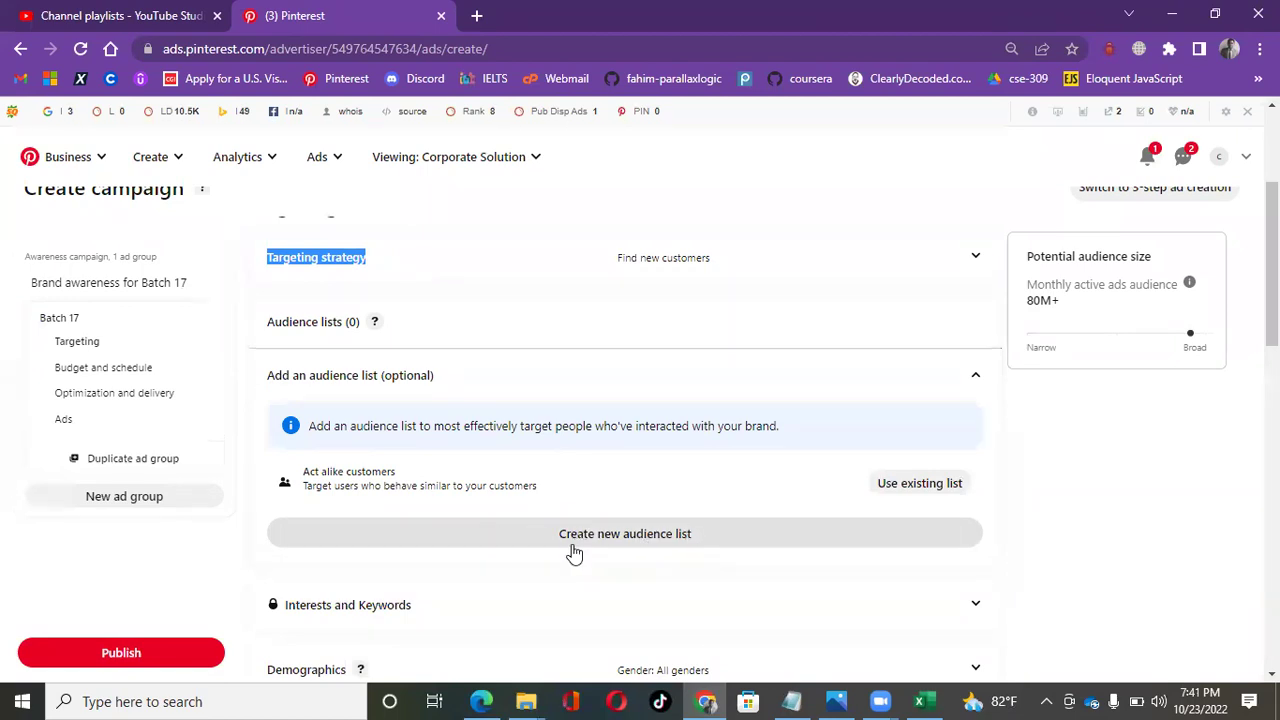
scroll(712, 512, "down", 2)
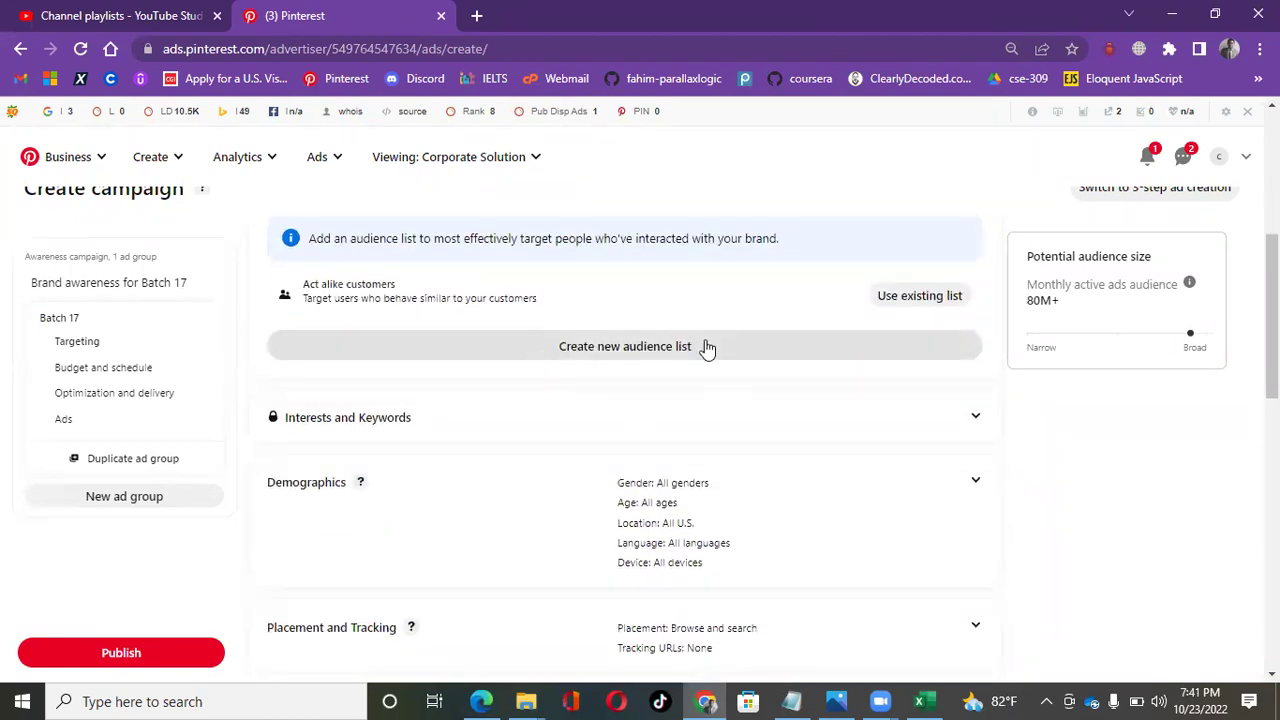
scroll(706, 347, "down", 1)
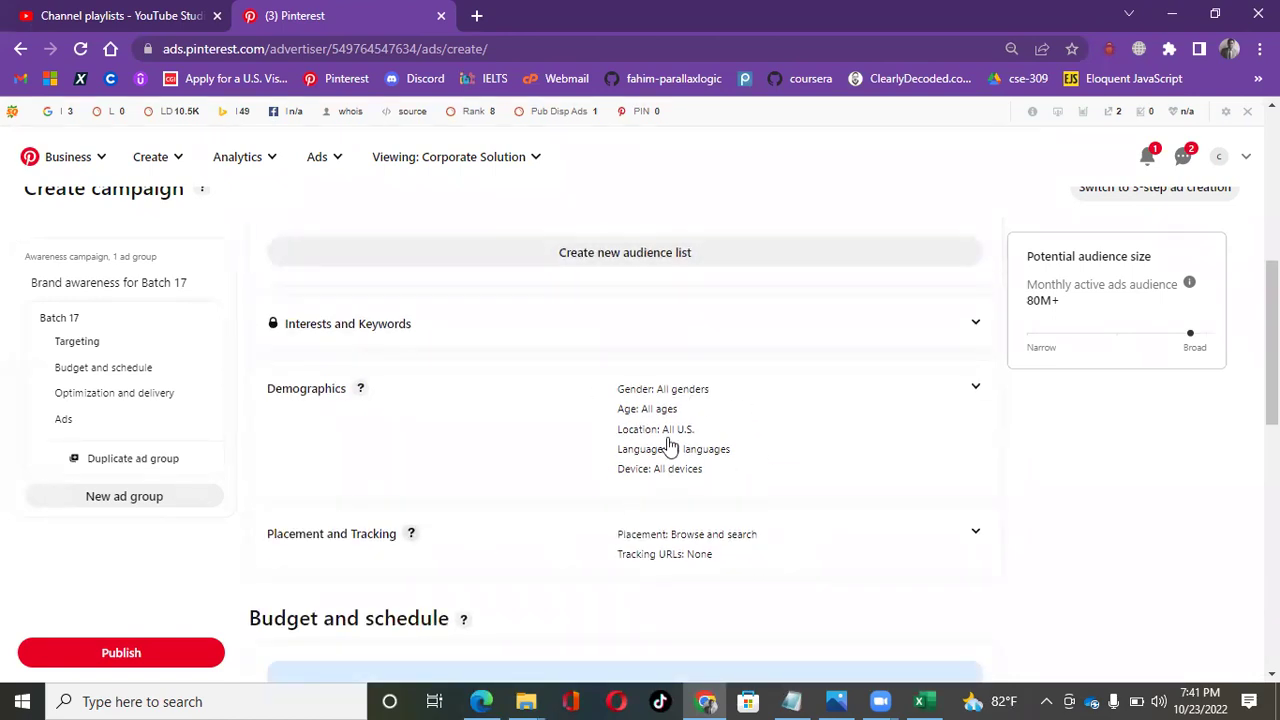
- Expand the Demographics and the Placement and Tracking settings in turn and examine their options
left_click(981, 390)
scroll(529, 450, "down", 3)
scroll(531, 450, "up", 3)
scroll(531, 450, "down", 7)
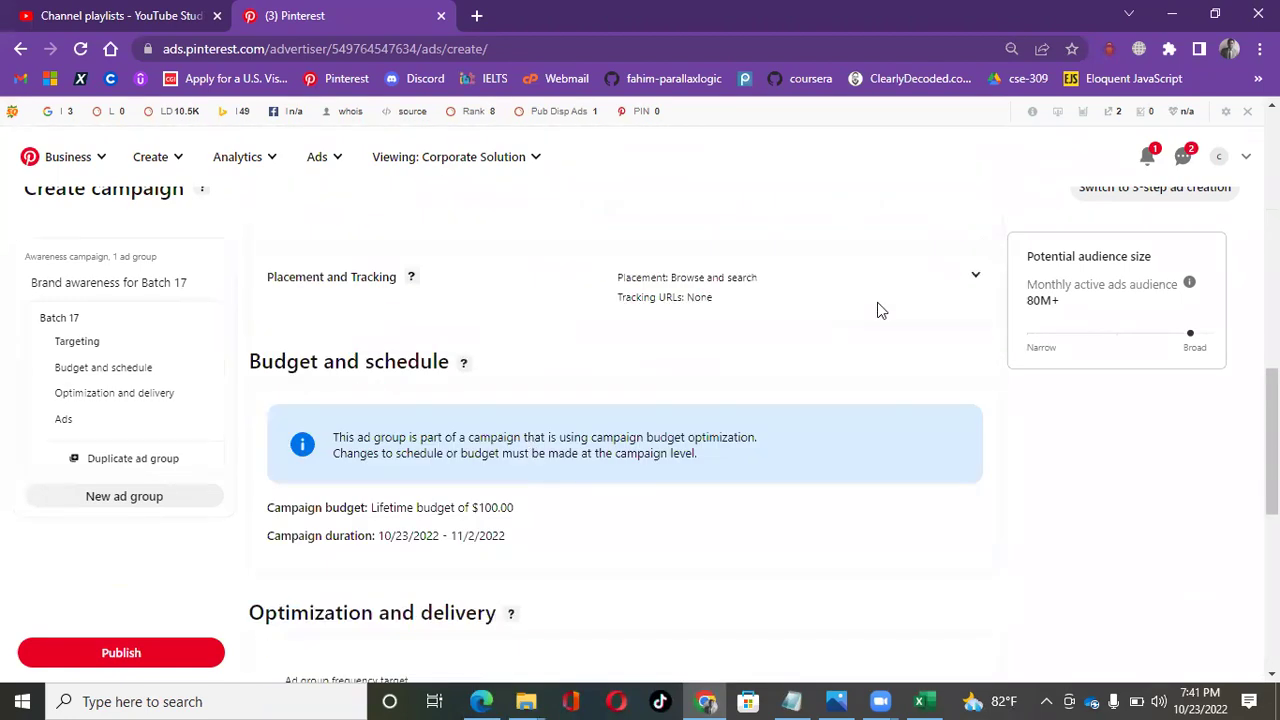
left_click(972, 277)
scroll(570, 383, "down", 2)
scroll(570, 383, "up", 3)
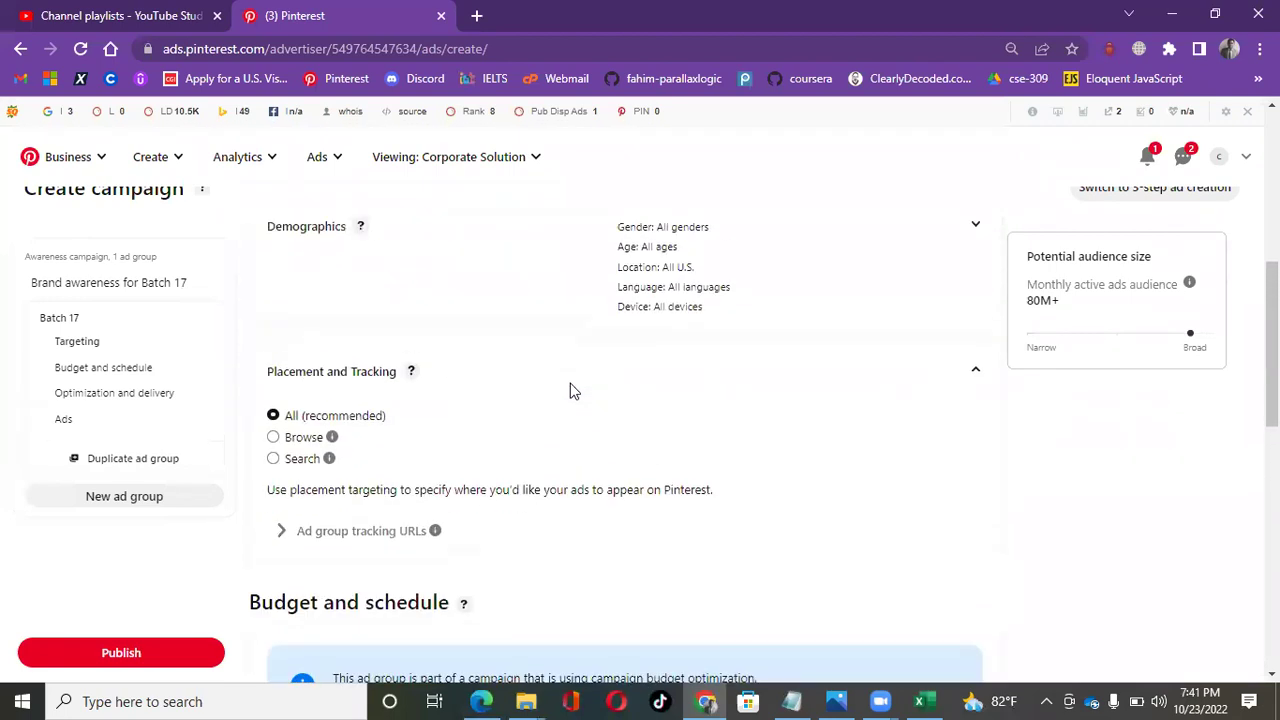
scroll(570, 390, "up", 4)
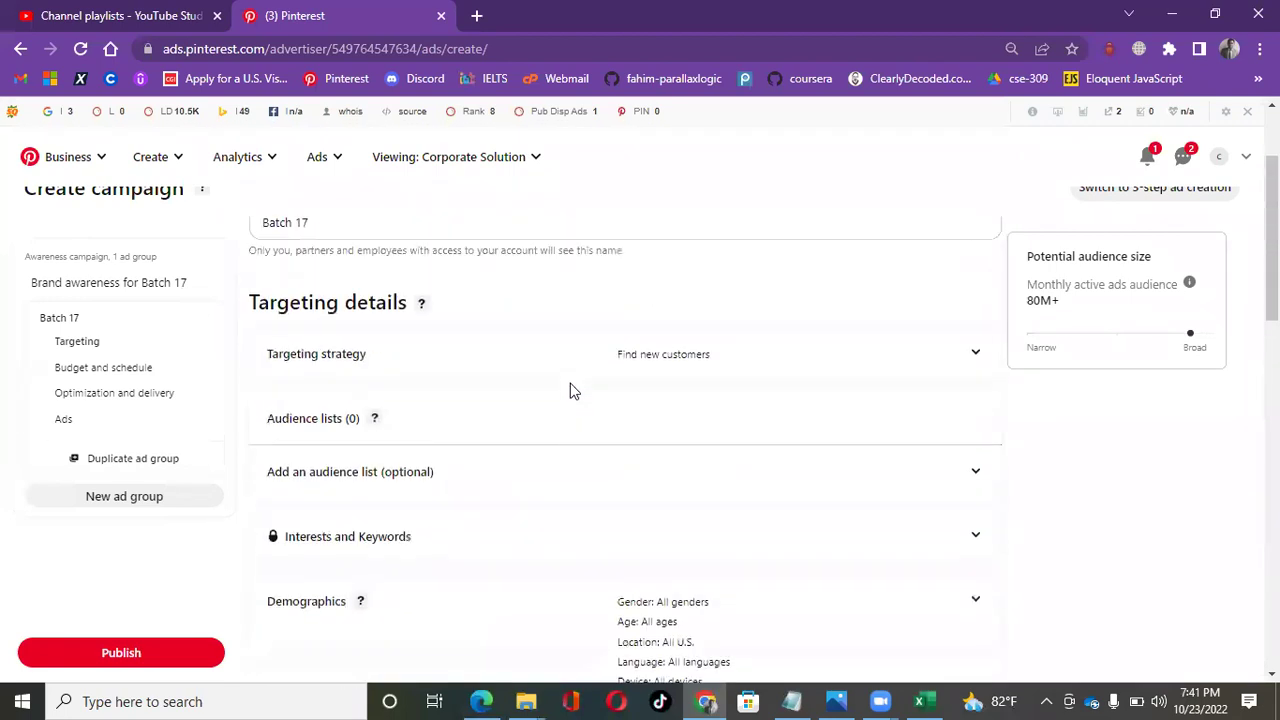
- Change the ad group's targeting strategy to Choose your own and confirm resetting the targeting details
left_click(906, 362)
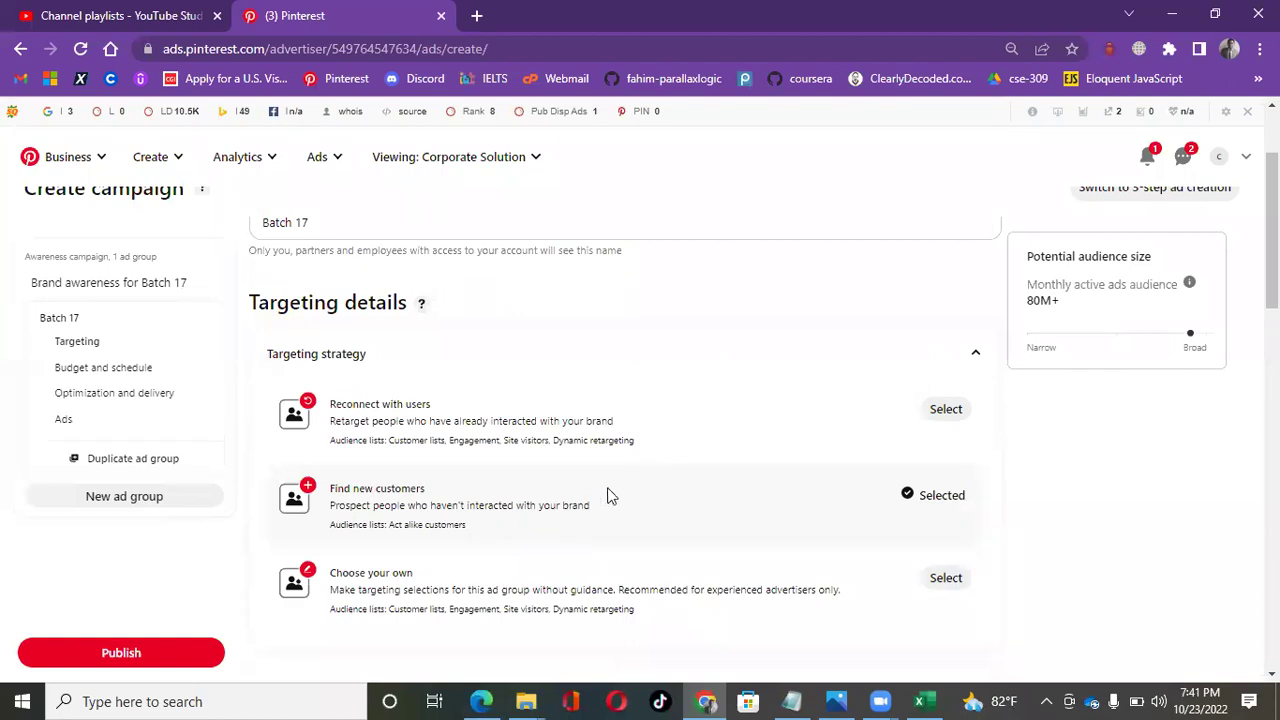
scroll(610, 495, "down", 1)
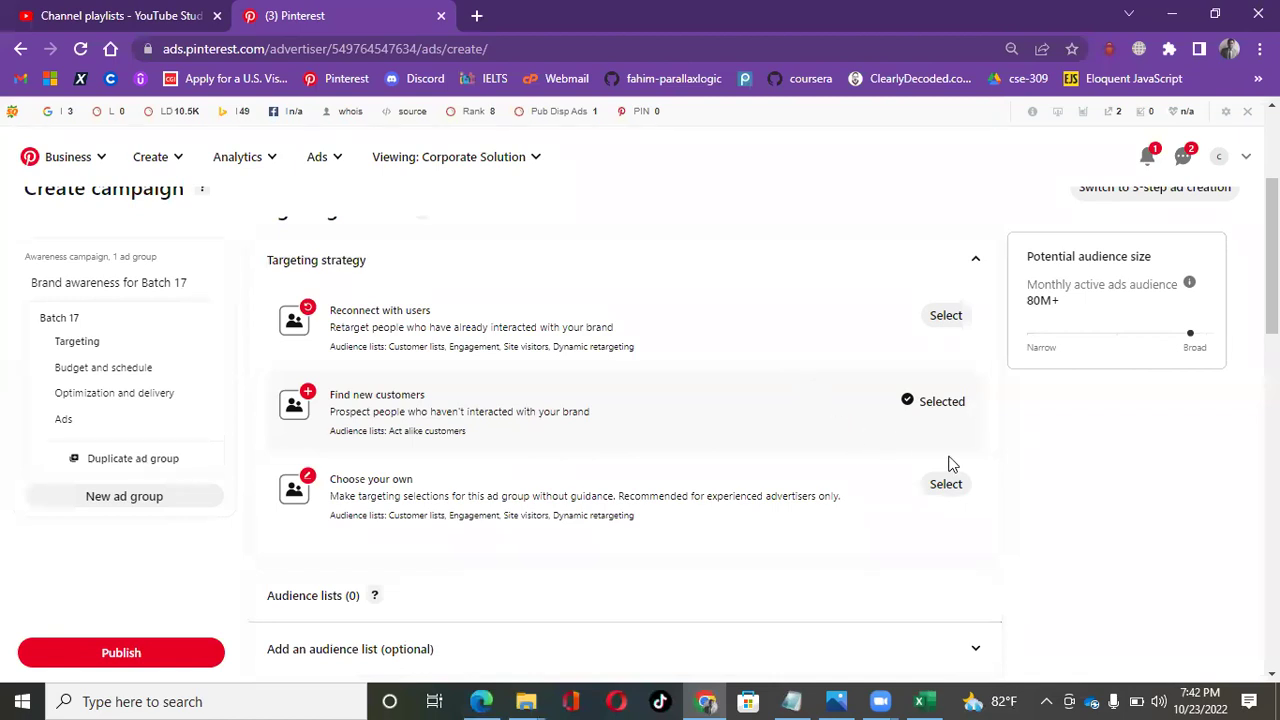
left_click(938, 500)
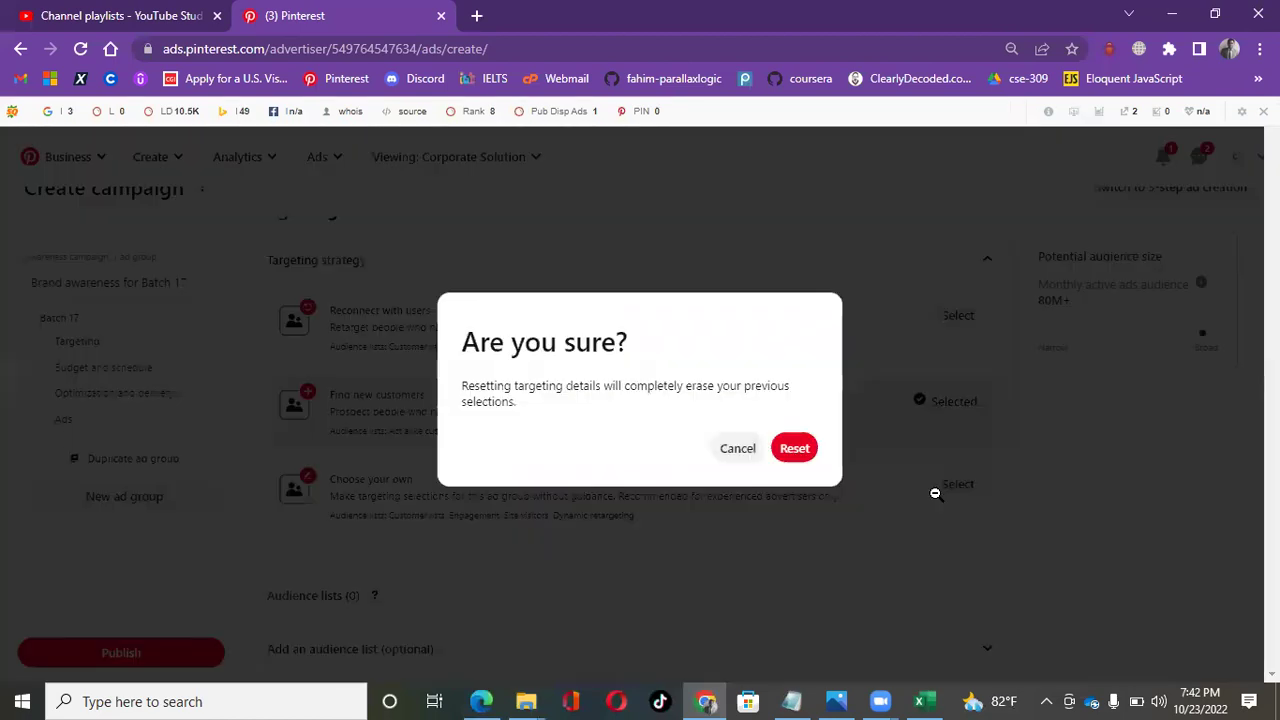
left_click(792, 449)
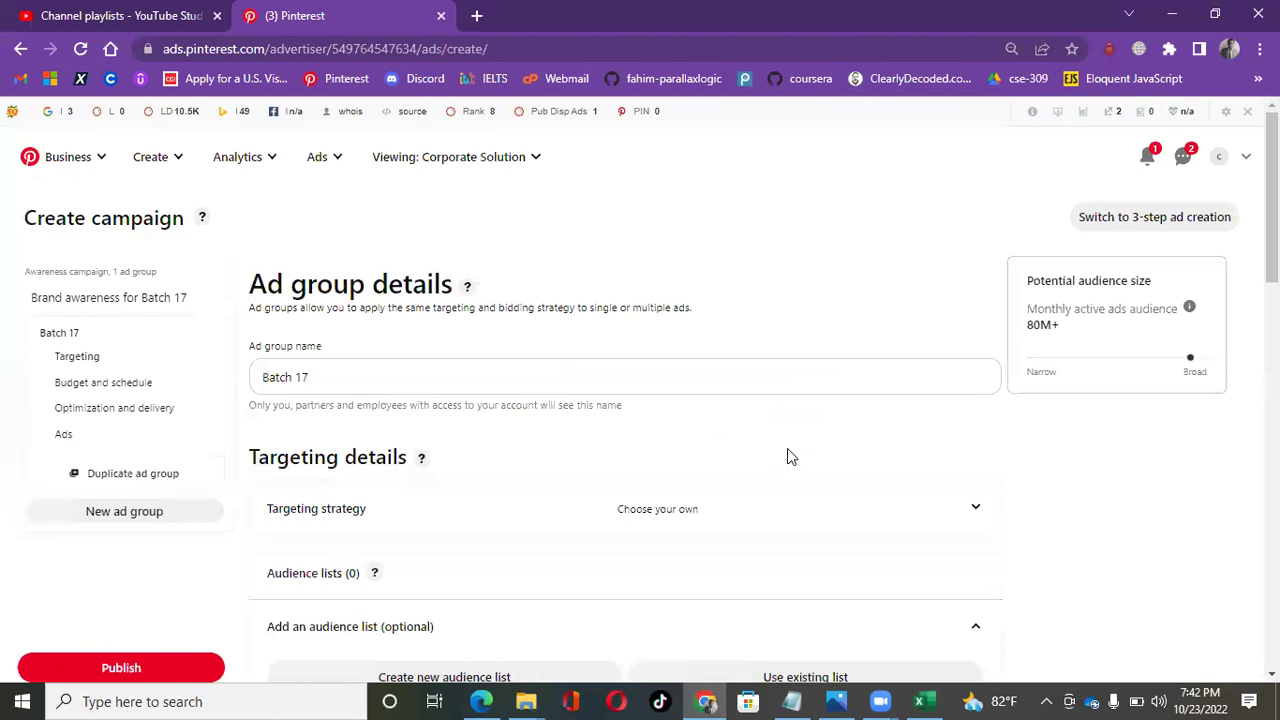
- Start a new audience list and examine the audience types under Reconnect with users and Find new customers
scroll(630, 450, "down", 2)
scroll(626, 454, "down", 1)
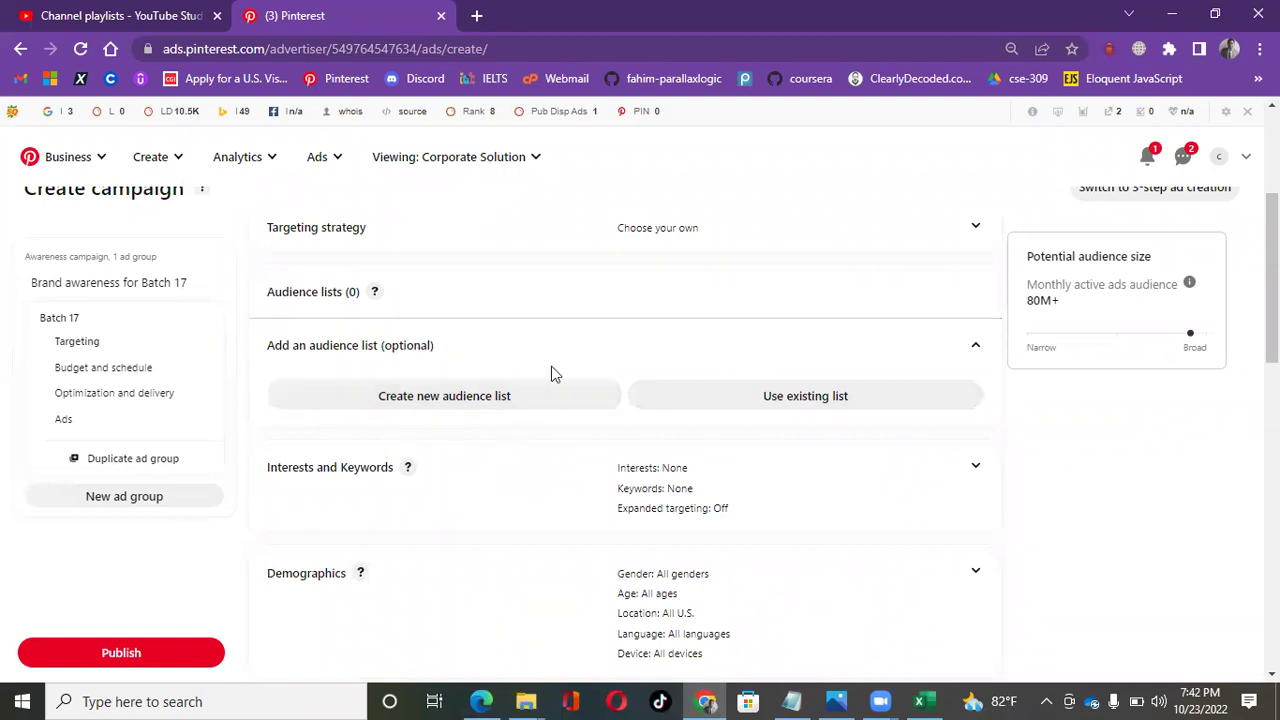
left_click(474, 400)
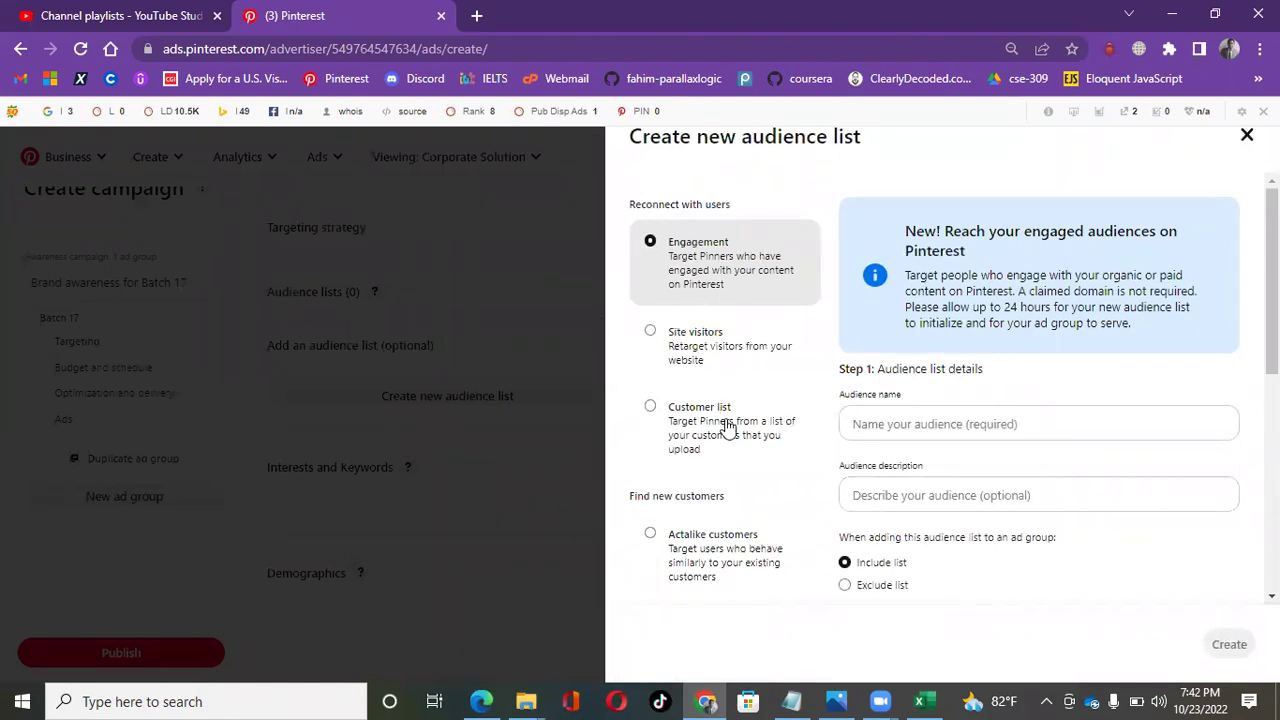
left_click_drag(615, 210, 754, 211)
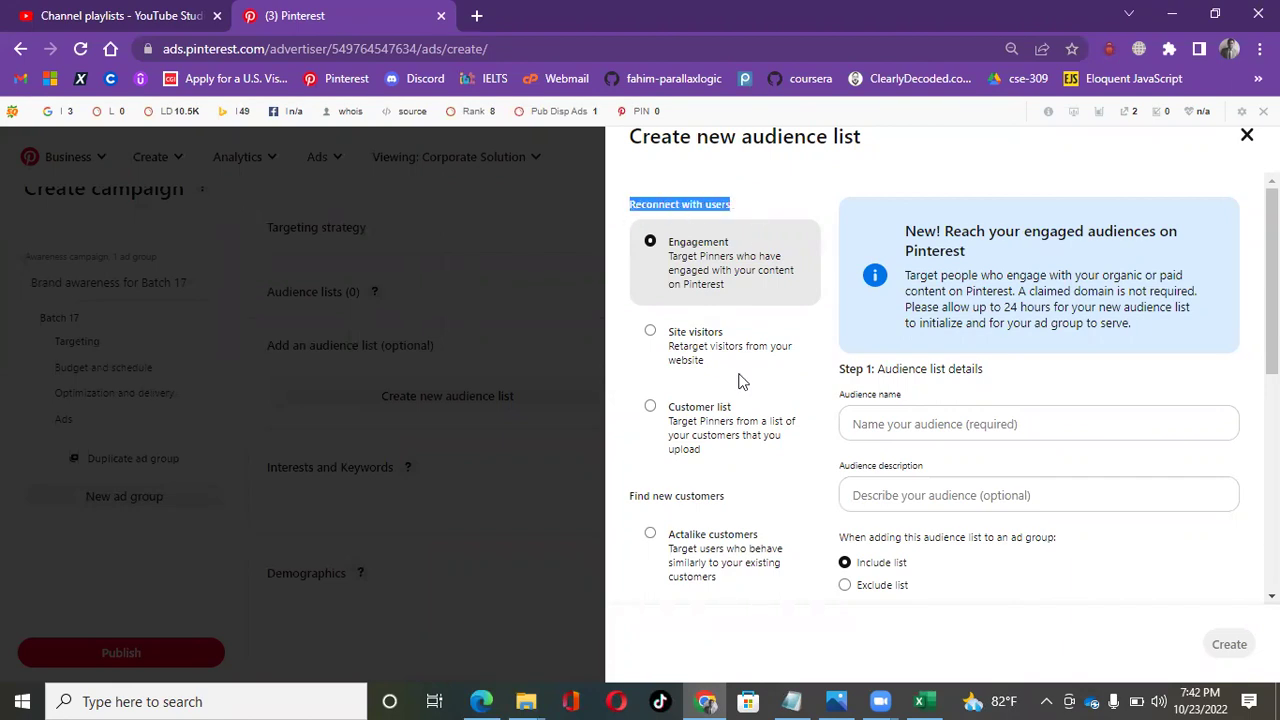
scroll(737, 380, "down", 1)
scroll(746, 408, "down", 3)
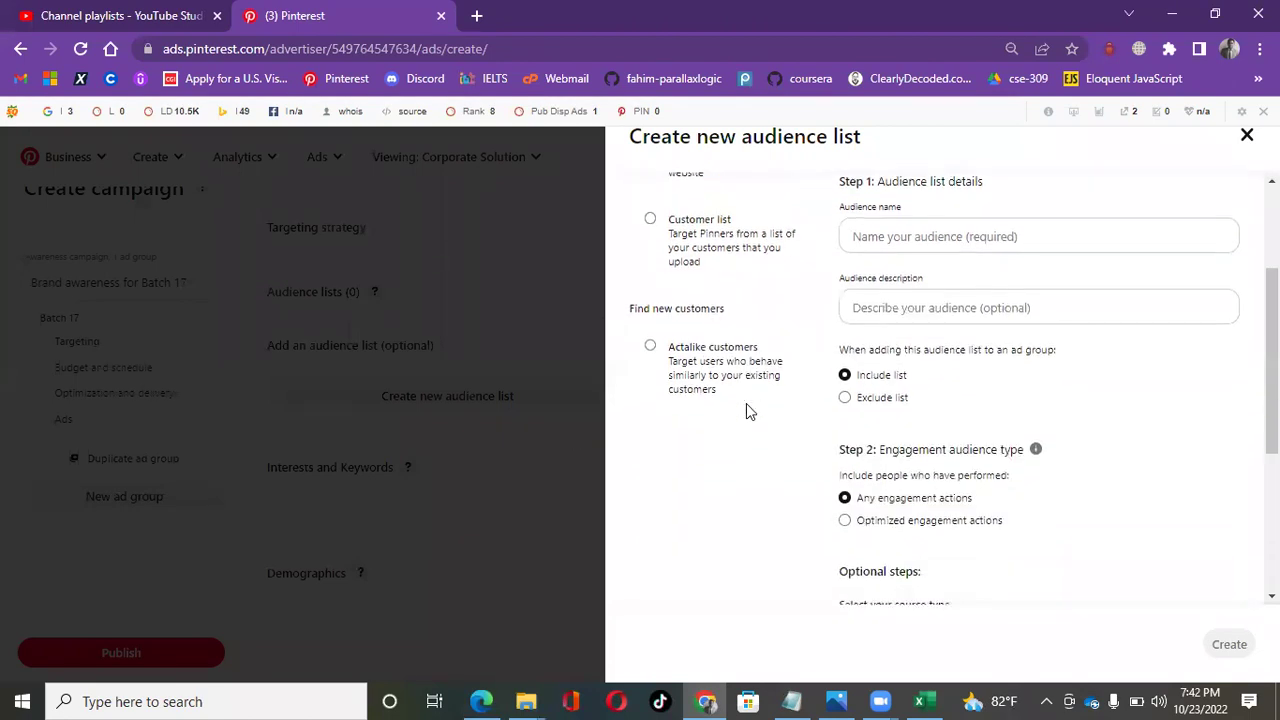
- Choose Actalike customers as the type for the new audience list and review its initialization notice and source list options
scroll(746, 410, "down", 1)
scroll(746, 410, "up", 5)
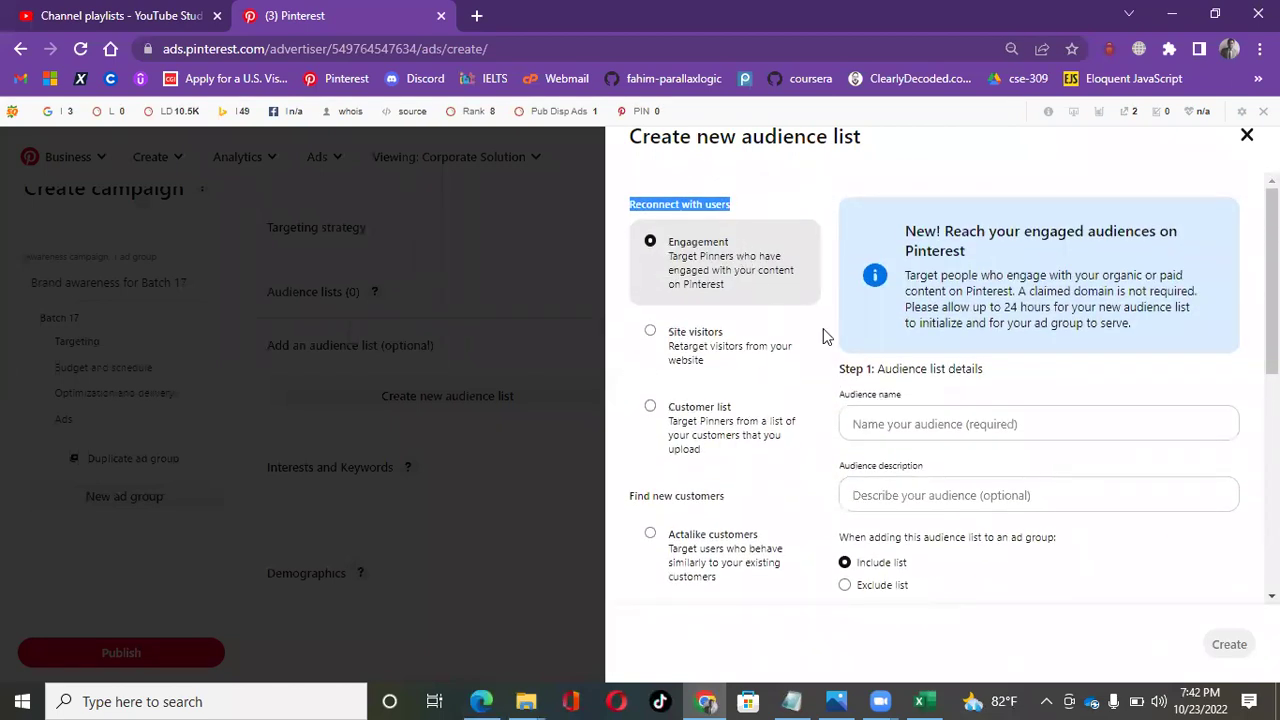
scroll(716, 450, "down", 2)
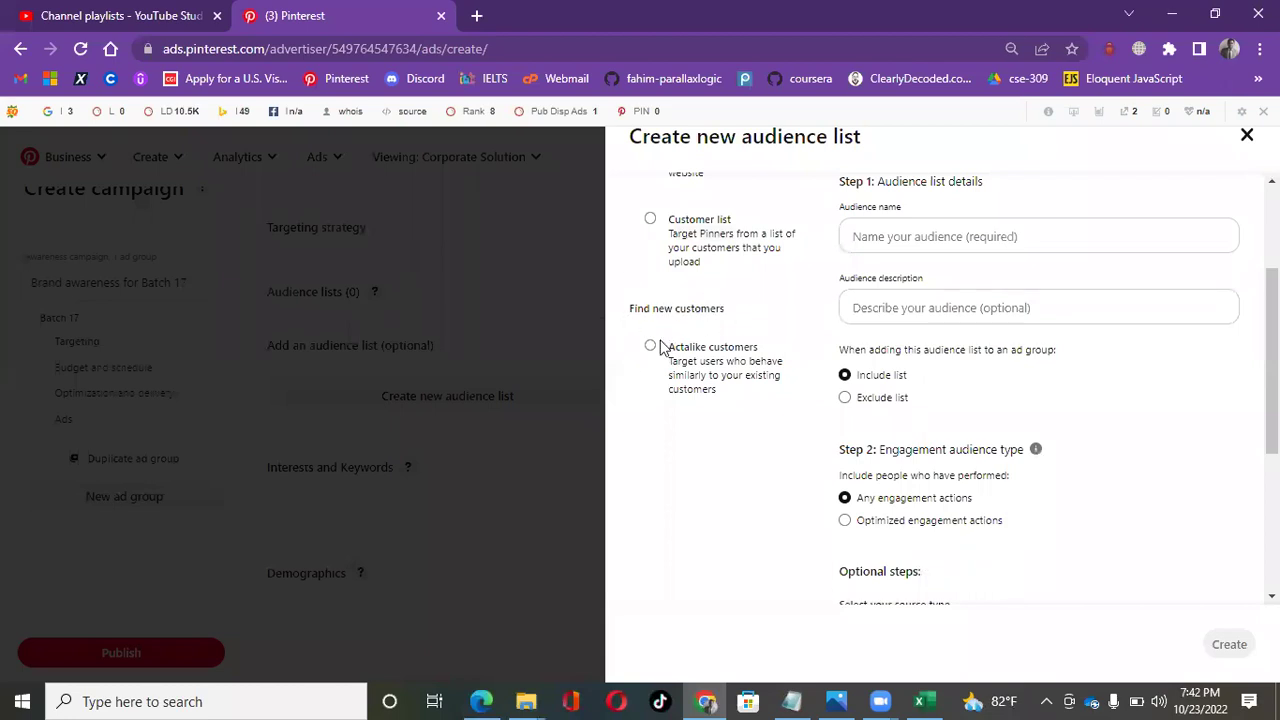
left_click(649, 348)
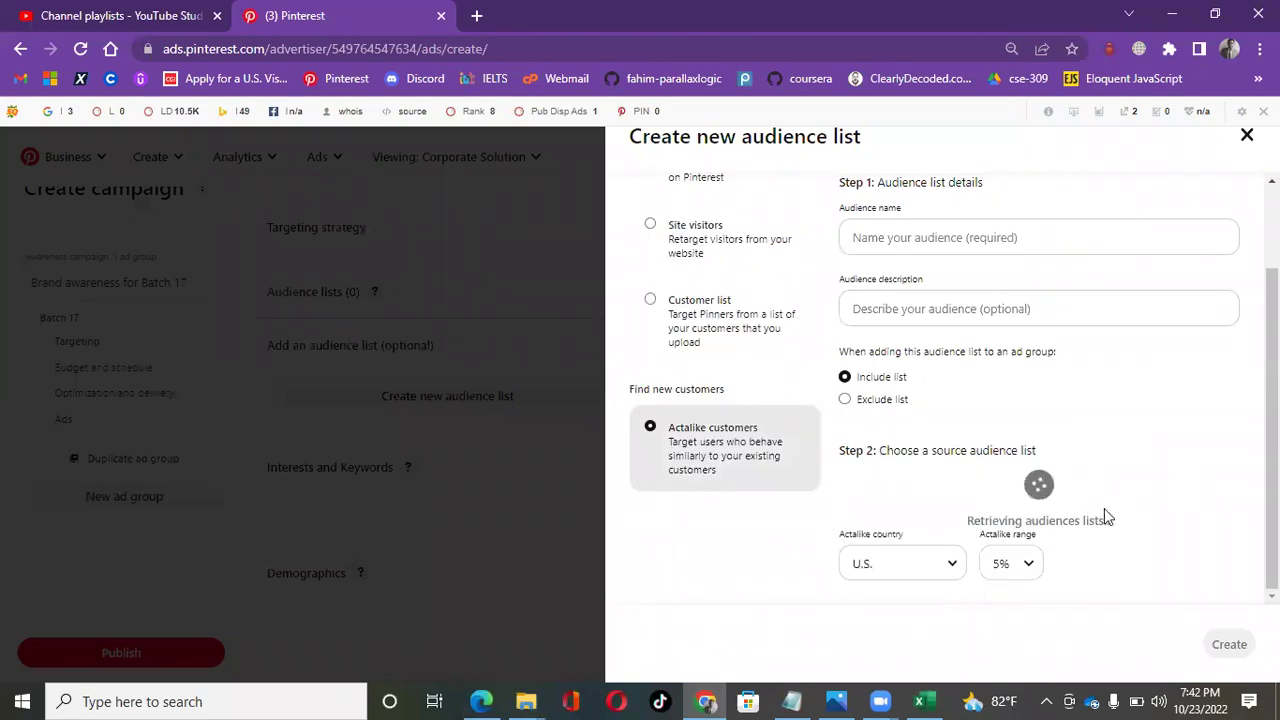
scroll(675, 465, "down", 1)
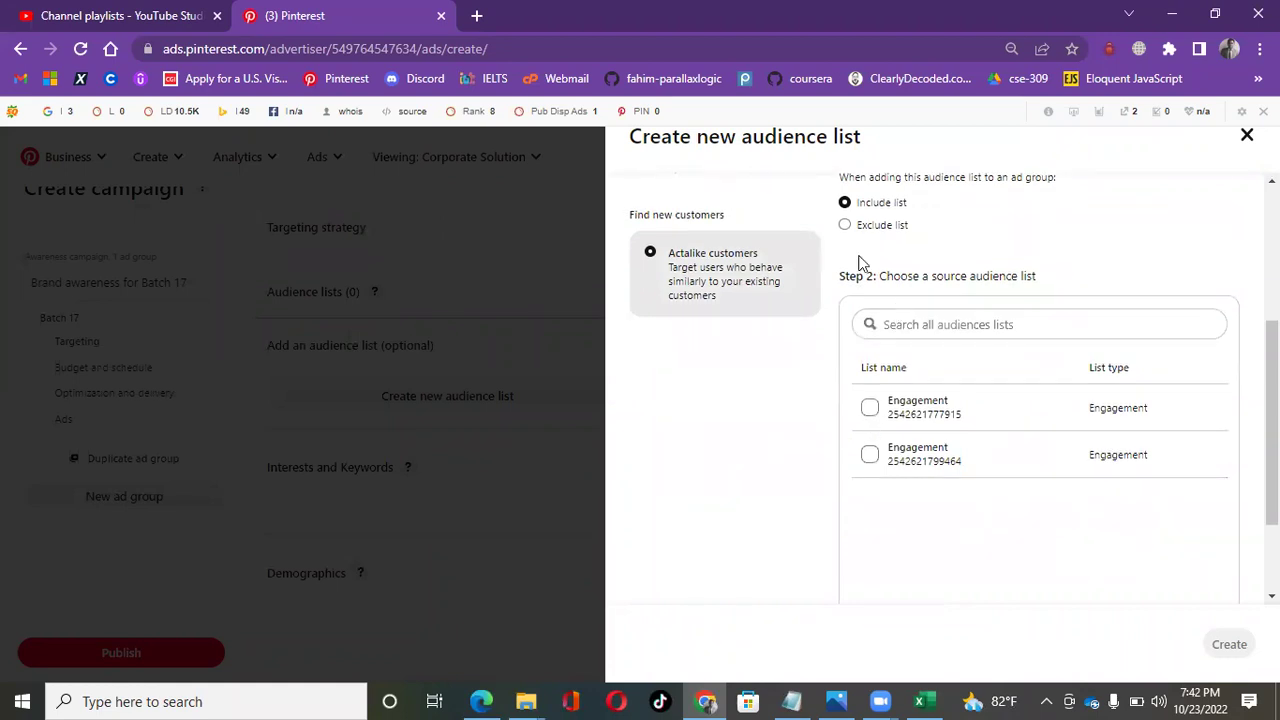
scroll(894, 437, "up", 2)
scroll(984, 452, "up", 1)
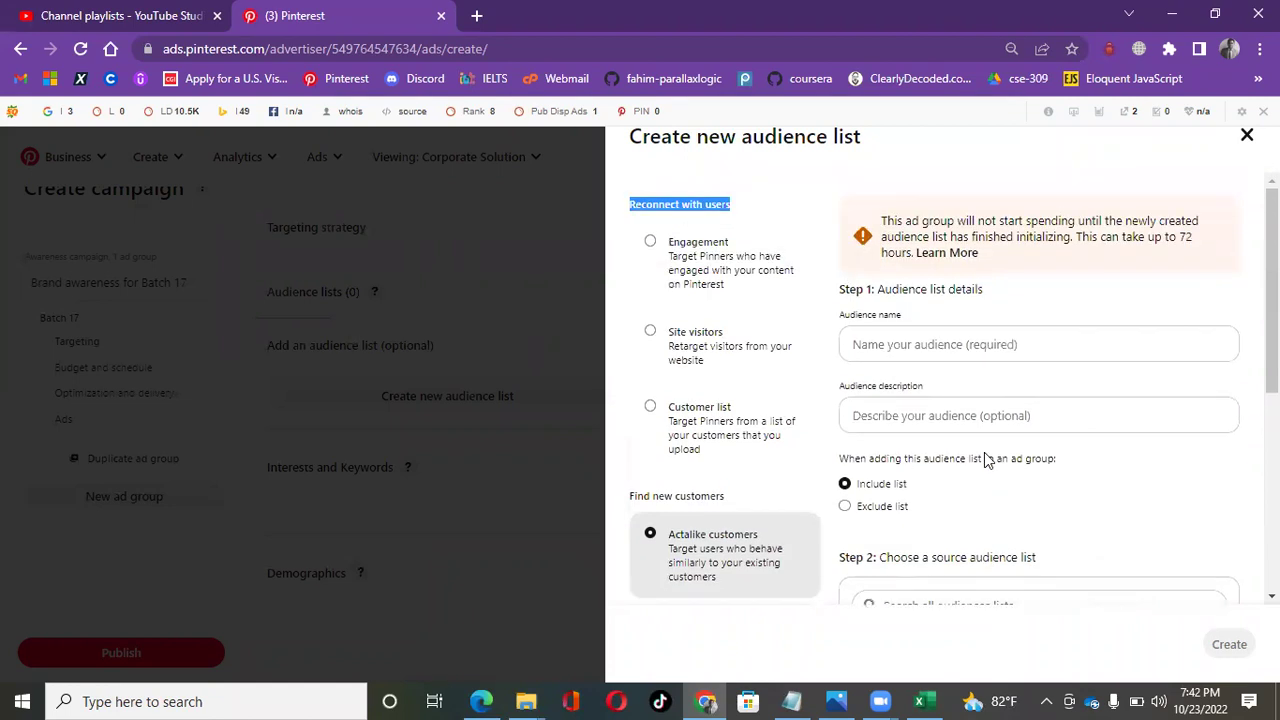
left_click_drag(876, 220, 1143, 258)
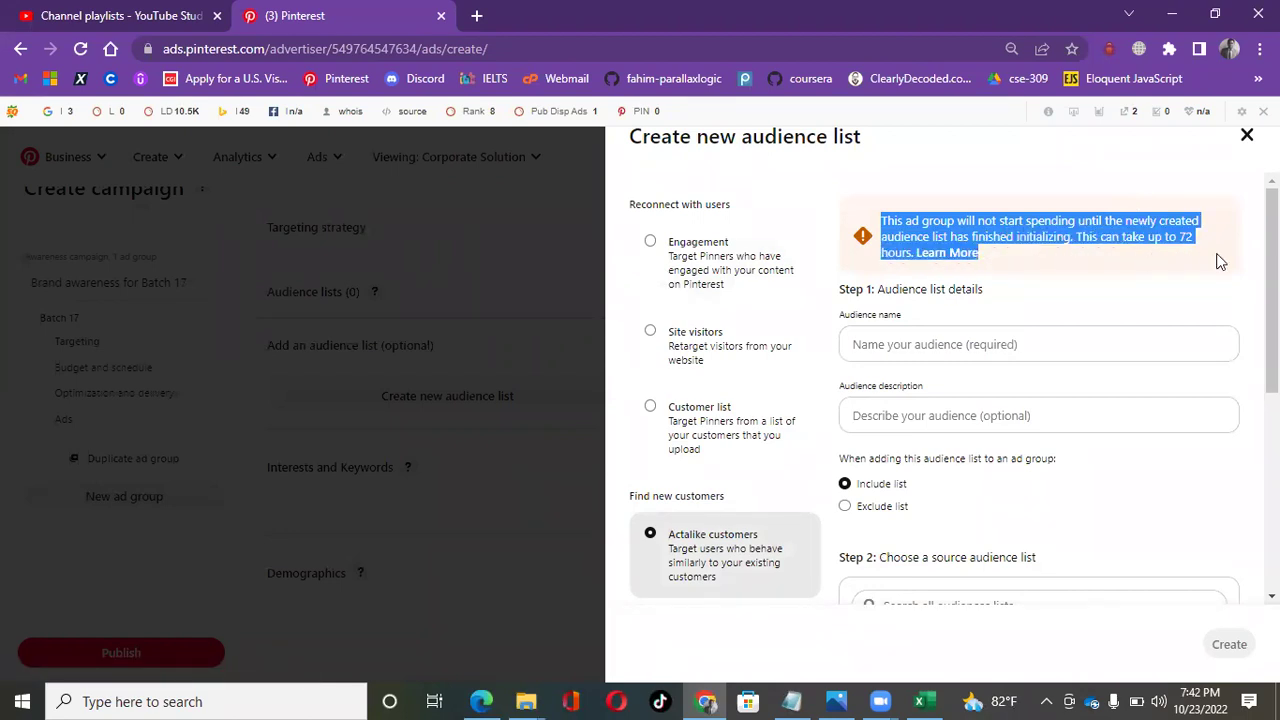
left_click(1168, 236)
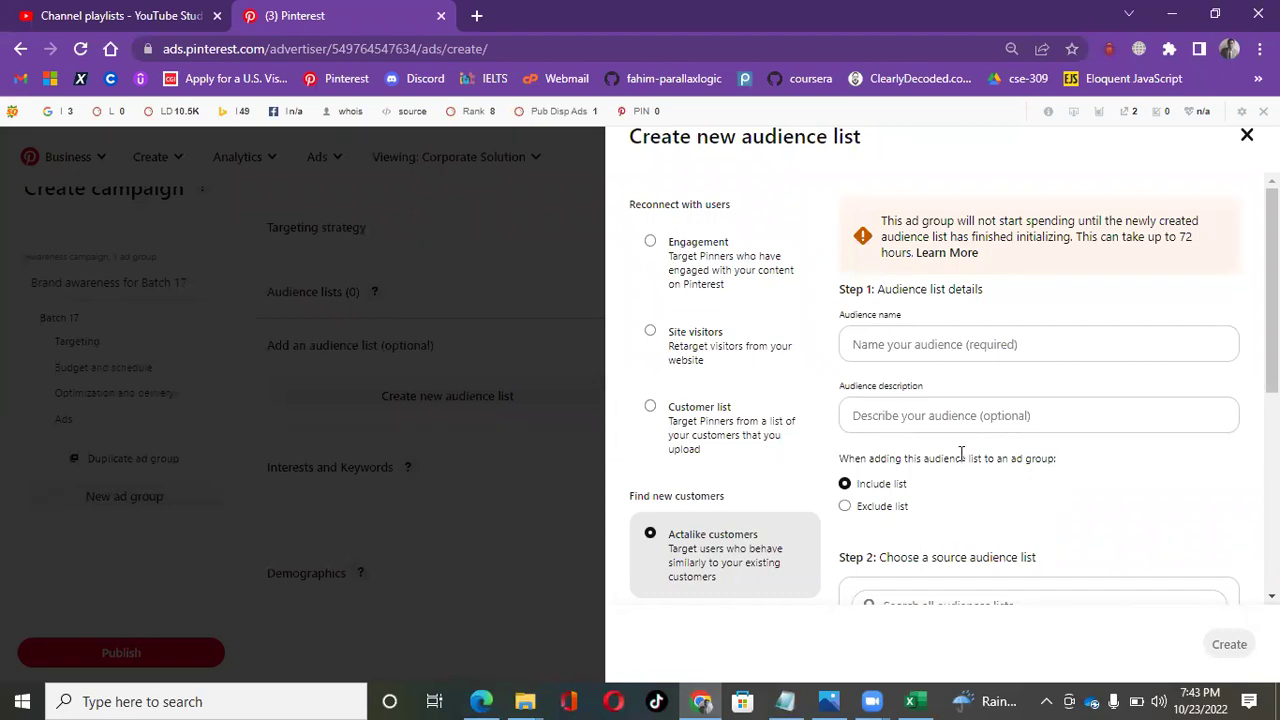
- Name the new audience list Batch 17 and describe it as Class purpose
scroll(960, 450, "down", 2)
scroll(959, 452, "up", 2)
left_click(892, 352)
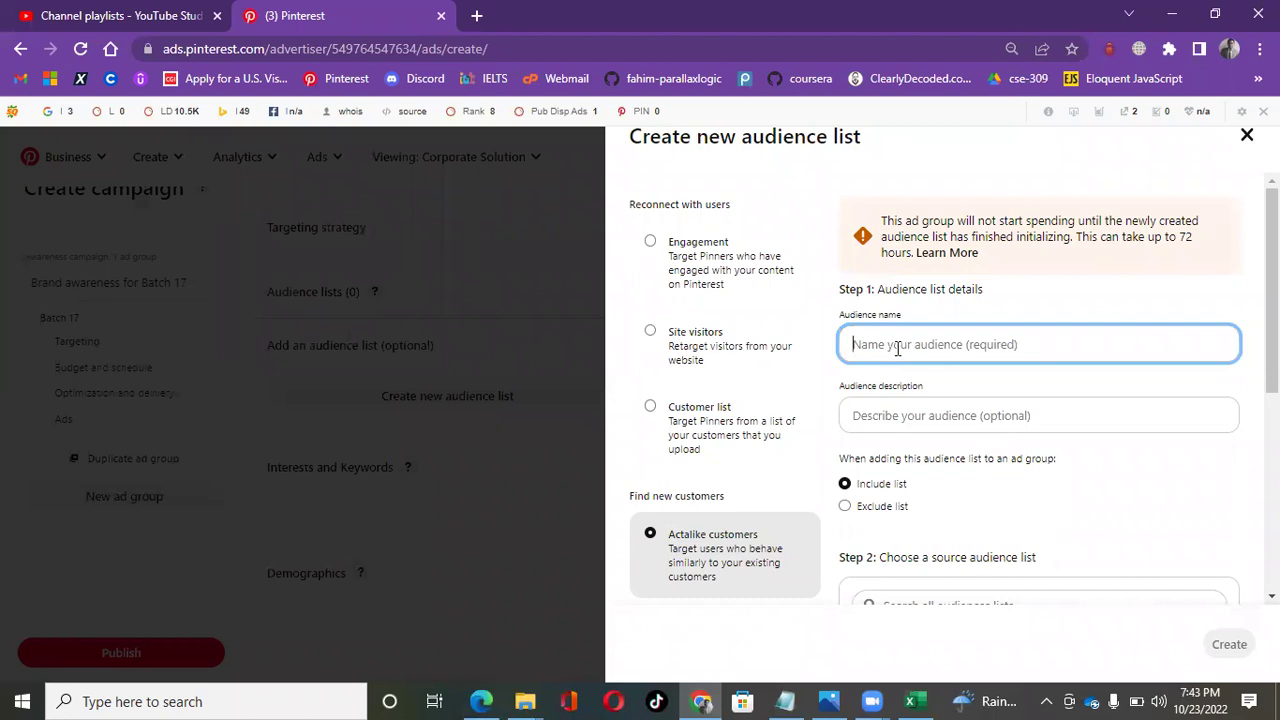
type("Batch 17")
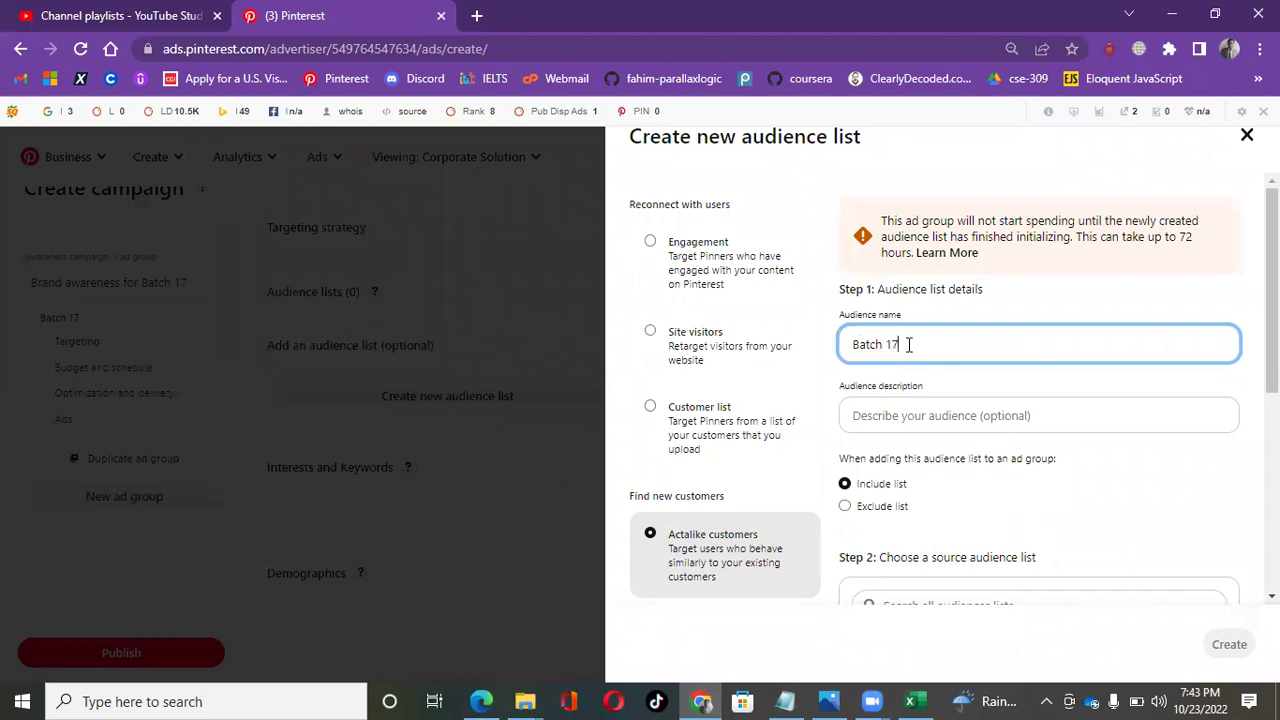
left_click(934, 416)
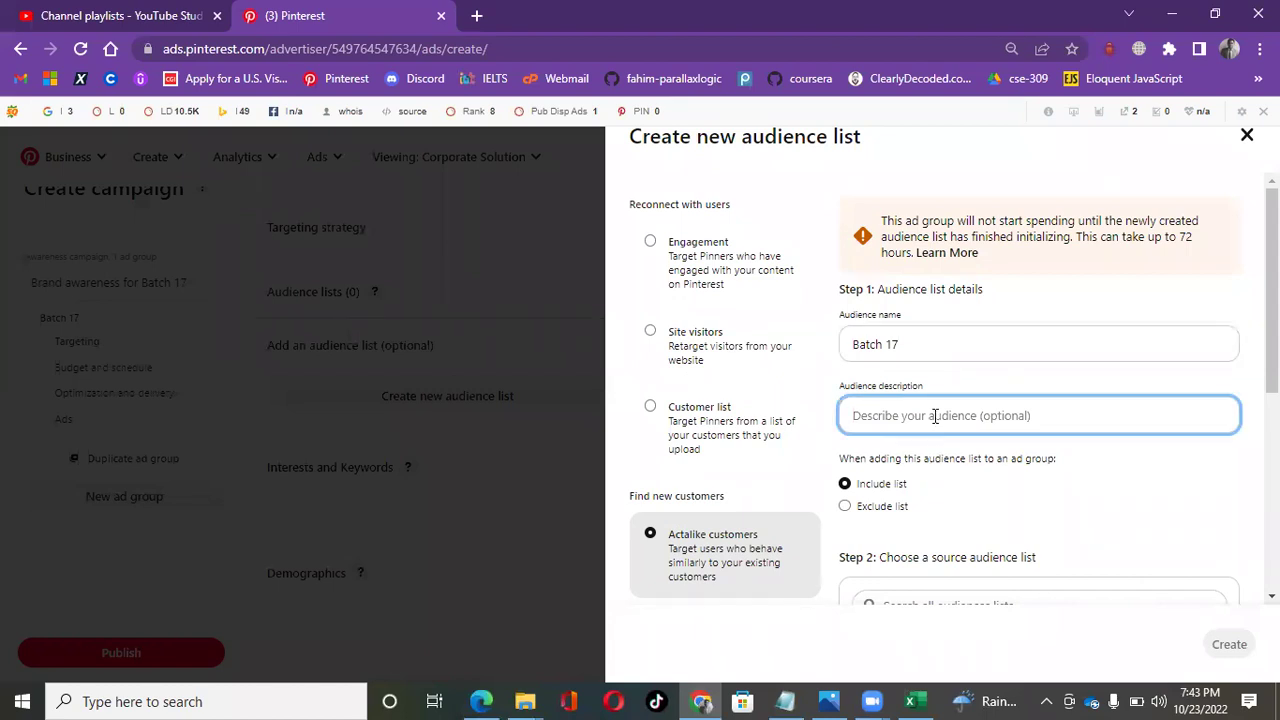
type("Class purpose")
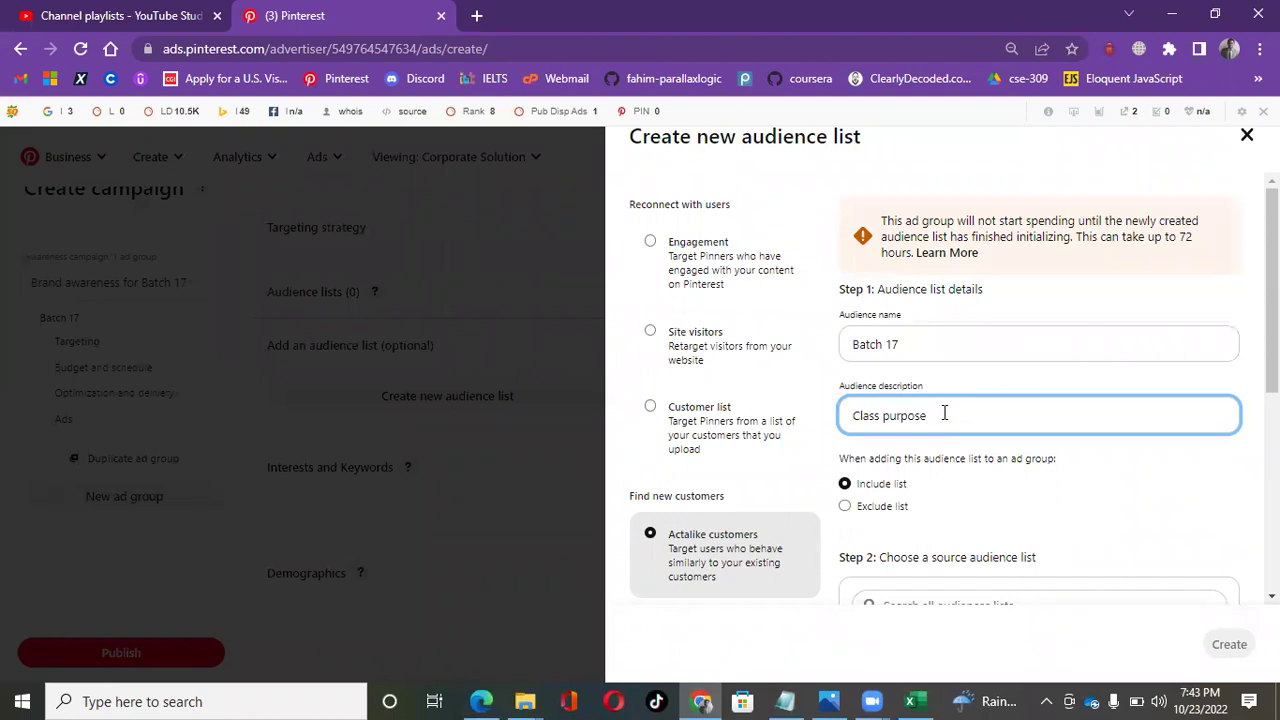
- Choose both Engagement lists as the source audience lists for the Actalike audience
scroll(944, 413, "down", 1)
scroll(936, 436, "down", 1)
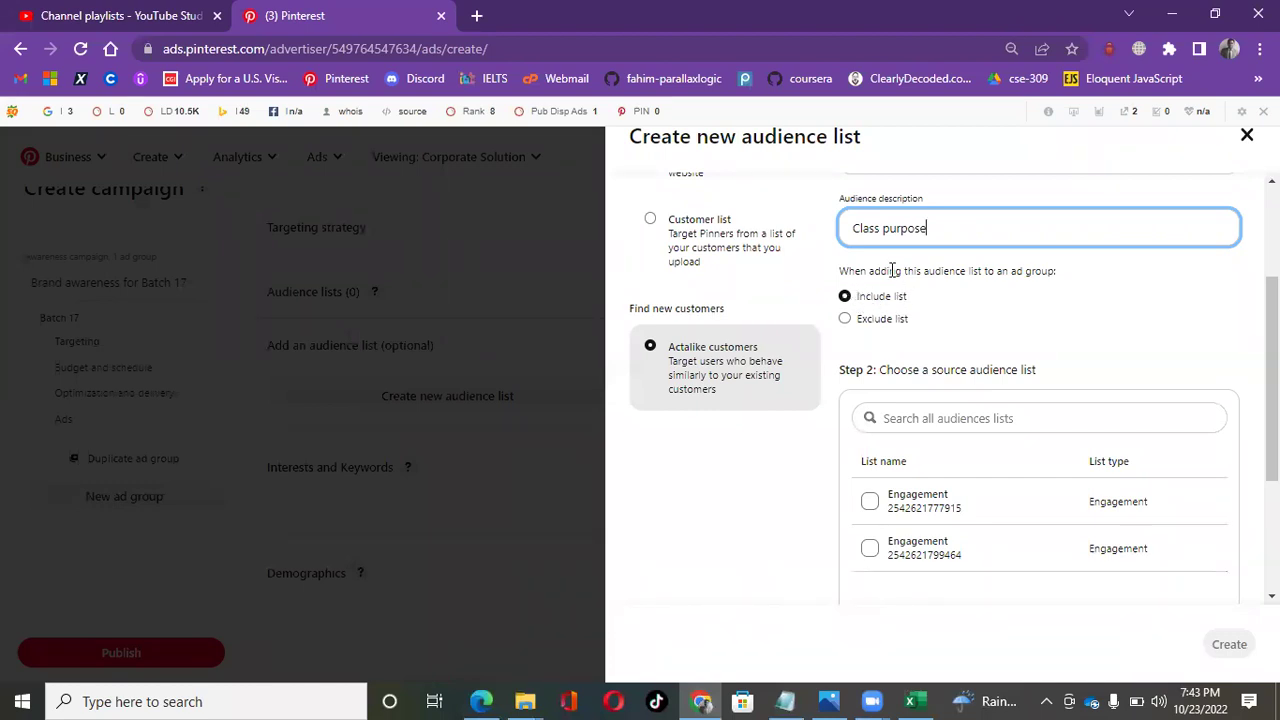
left_click_drag(880, 370, 1062, 368)
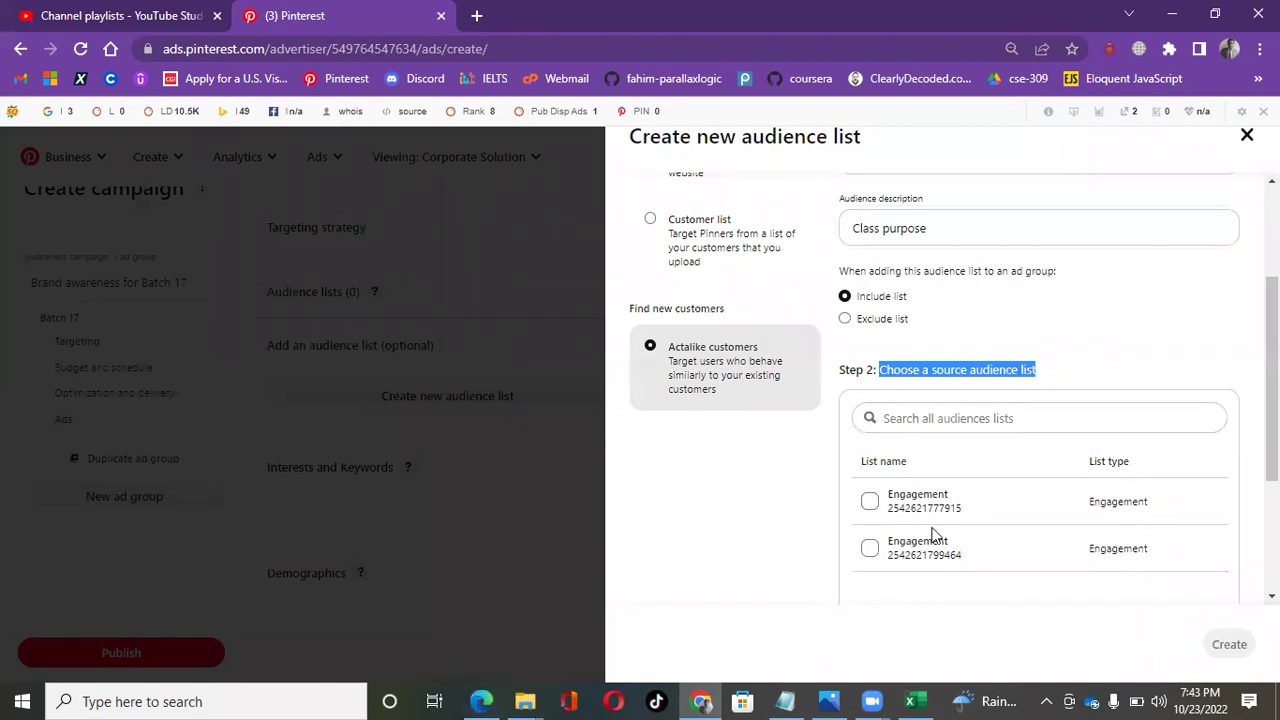
left_click(865, 504)
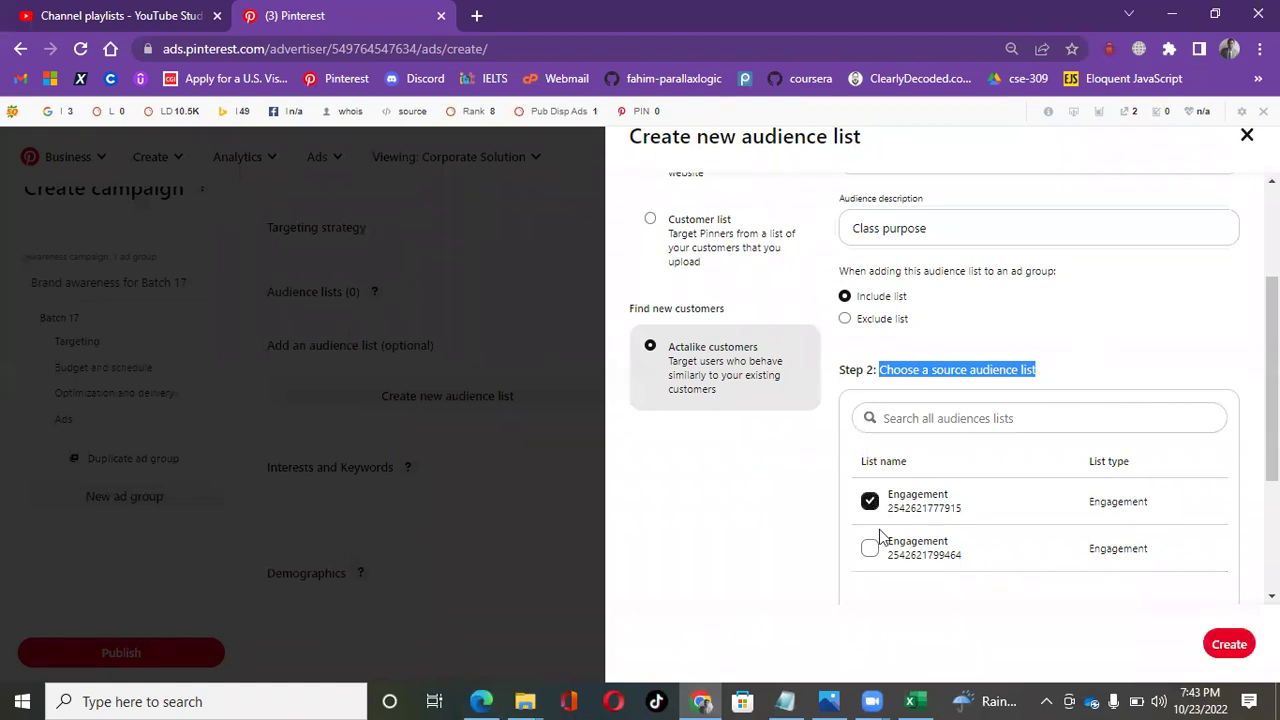
left_click(869, 548)
scroll(952, 516, "down", 1)
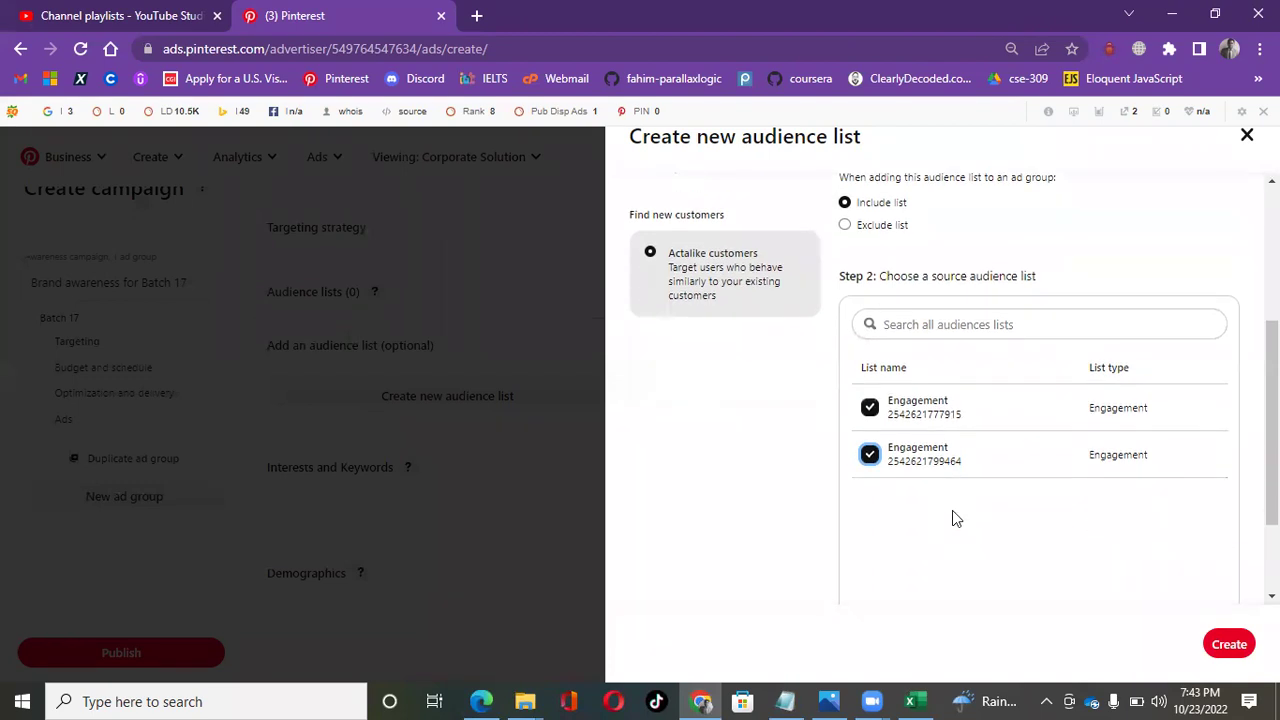
scroll(952, 517, "up", 2)
scroll(1060, 475, "down", 1)
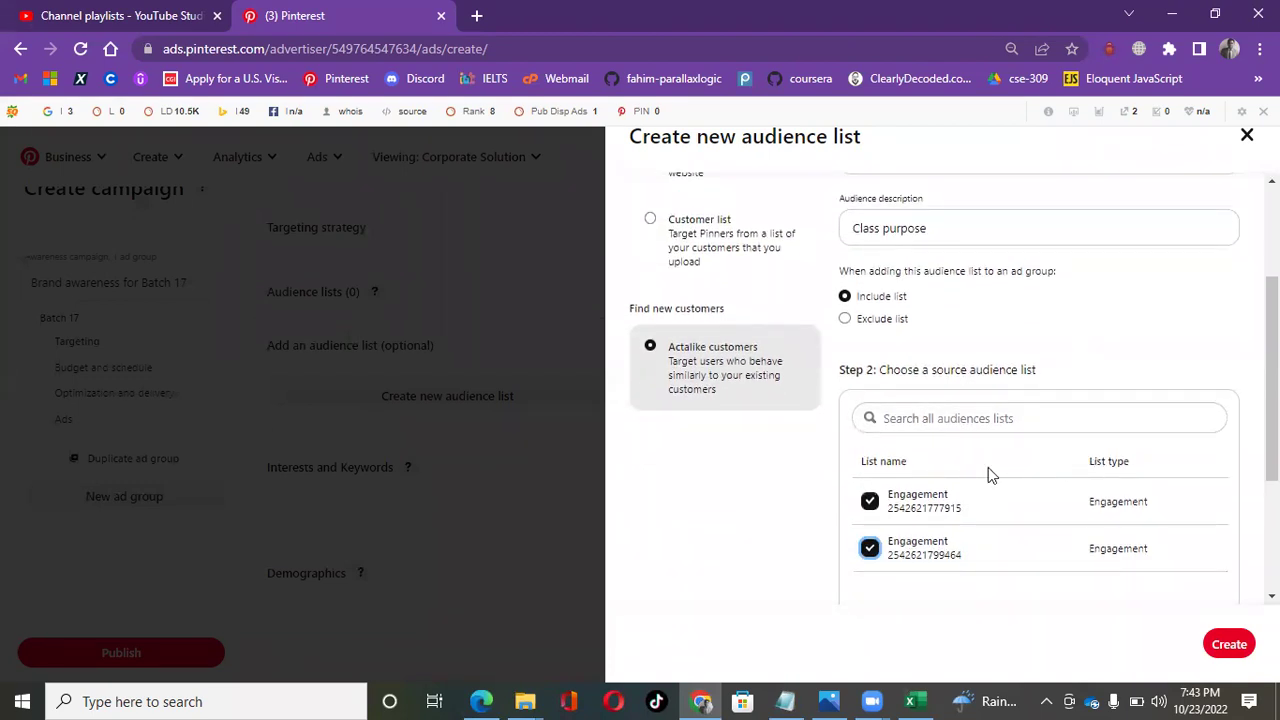
scroll(988, 475, "down", 2)
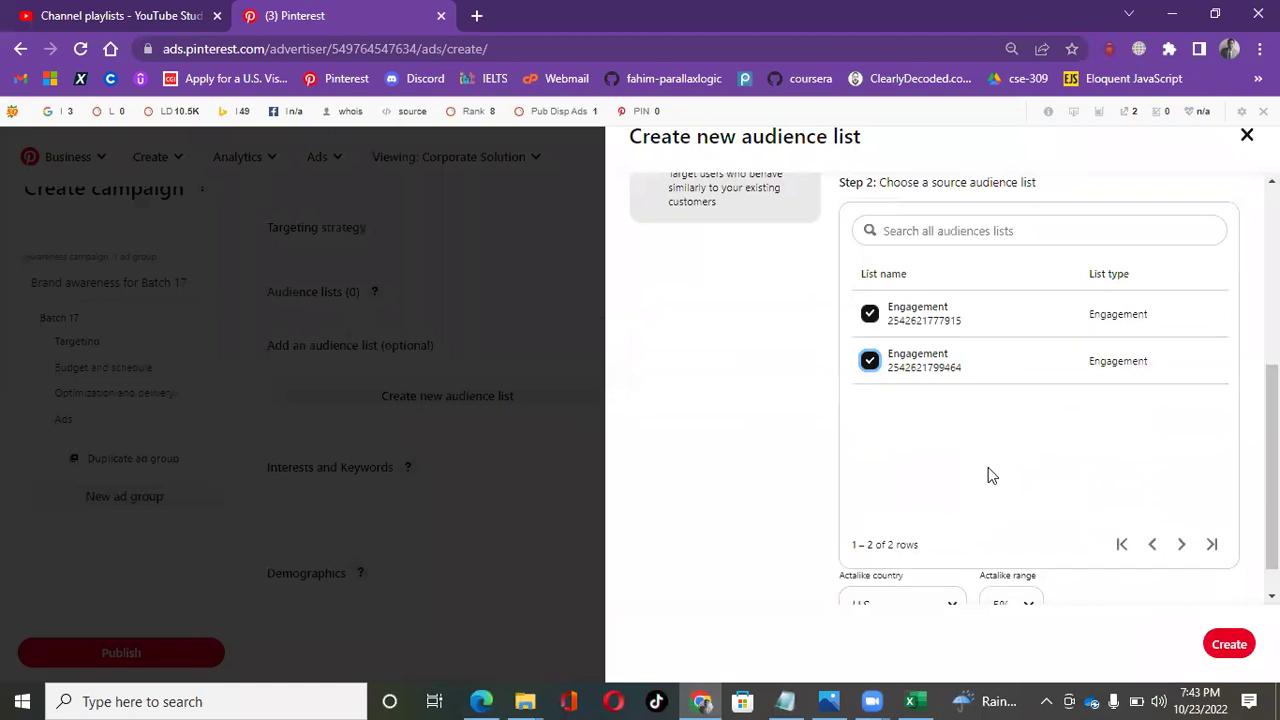
left_click(1178, 547)
scroll(1180, 540, "down", 1)
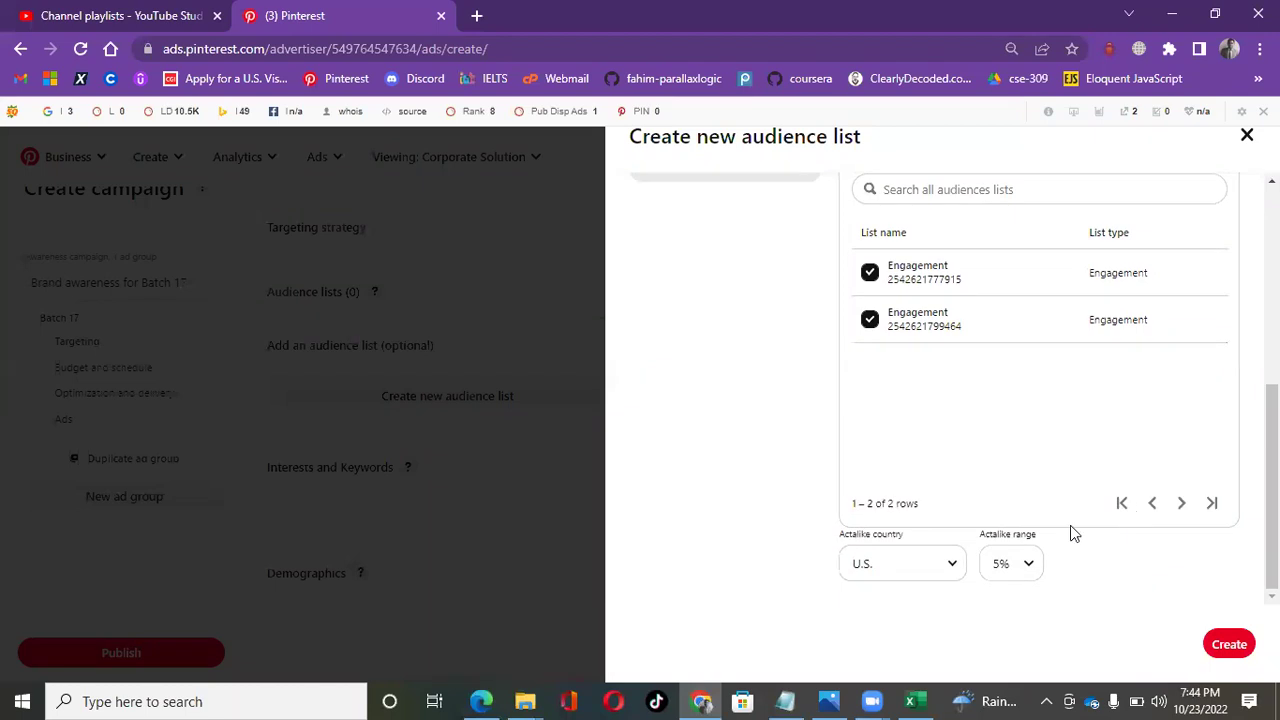
- Keep U.S. as the Actalike country and set the Actalike range to 10%
left_click(955, 567)
left_click(955, 567)
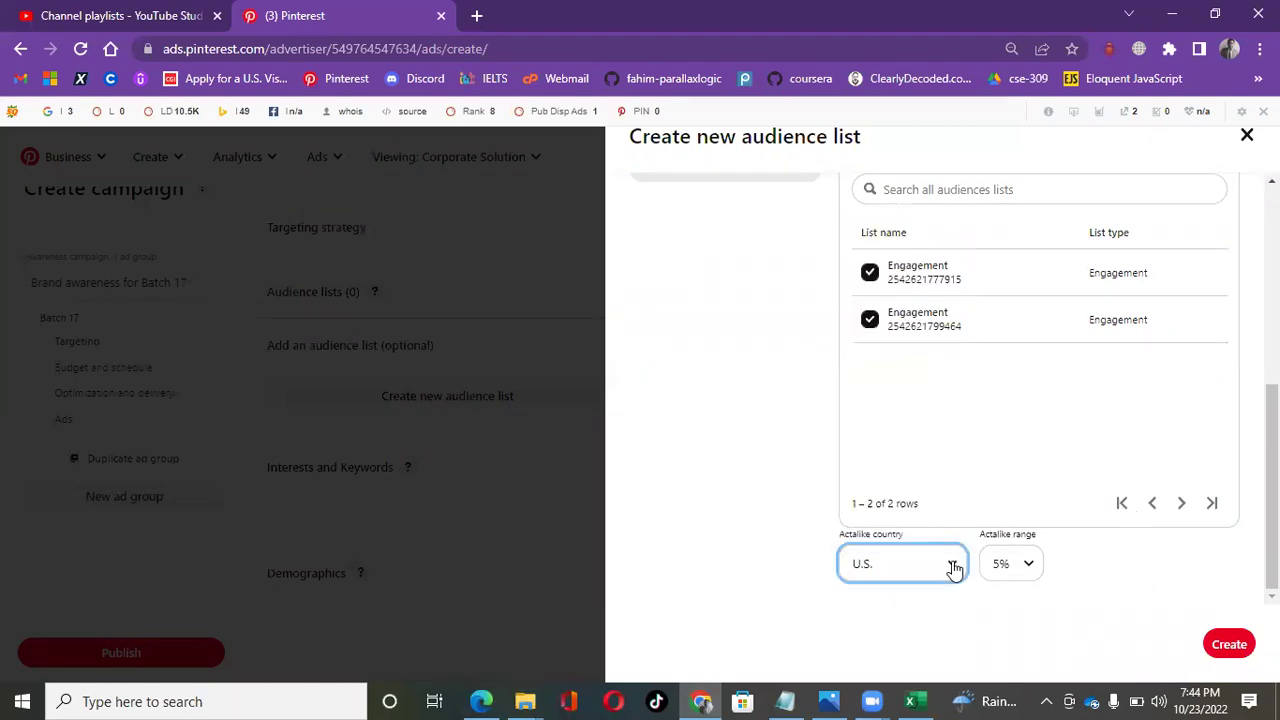
left_click(949, 564)
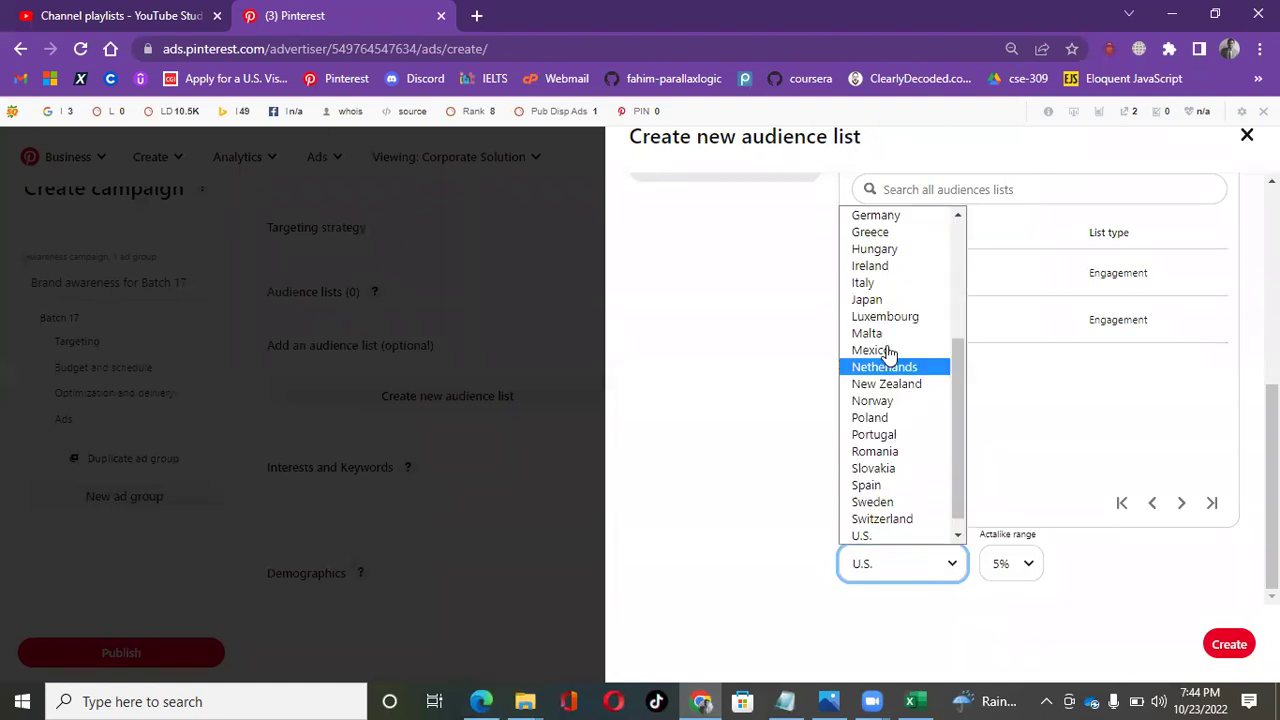
left_click(943, 574)
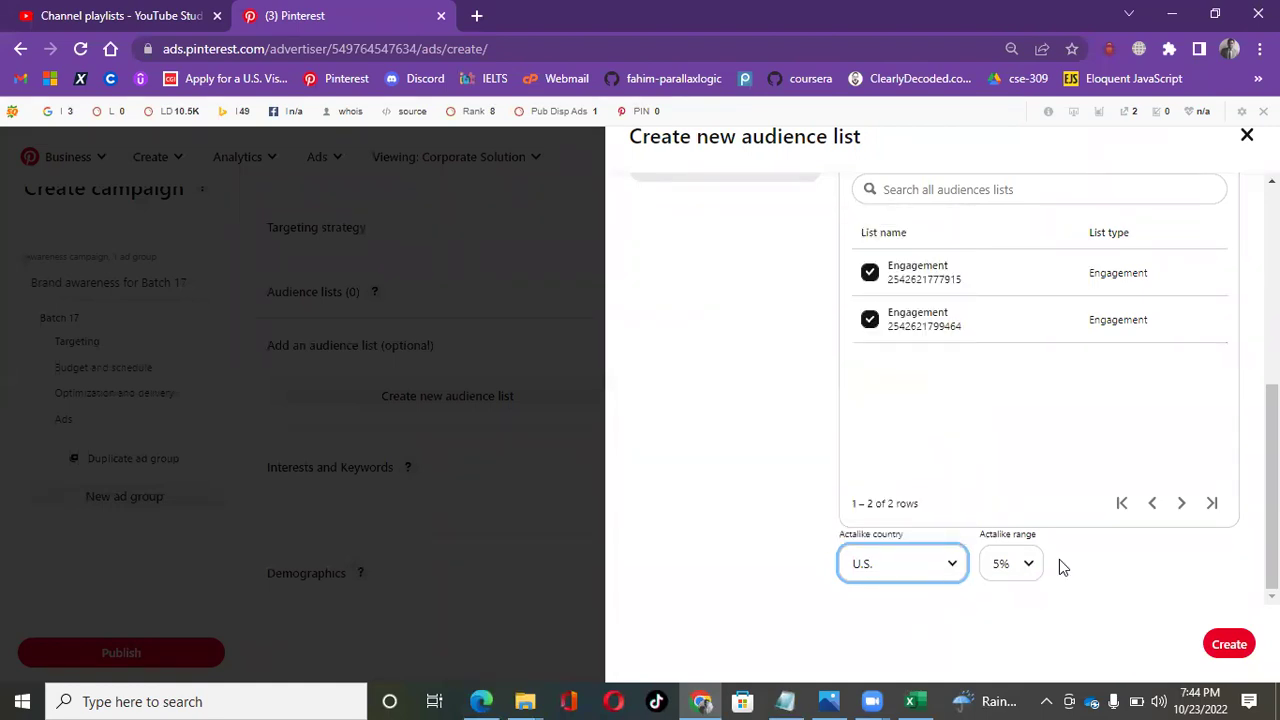
left_click(1022, 567)
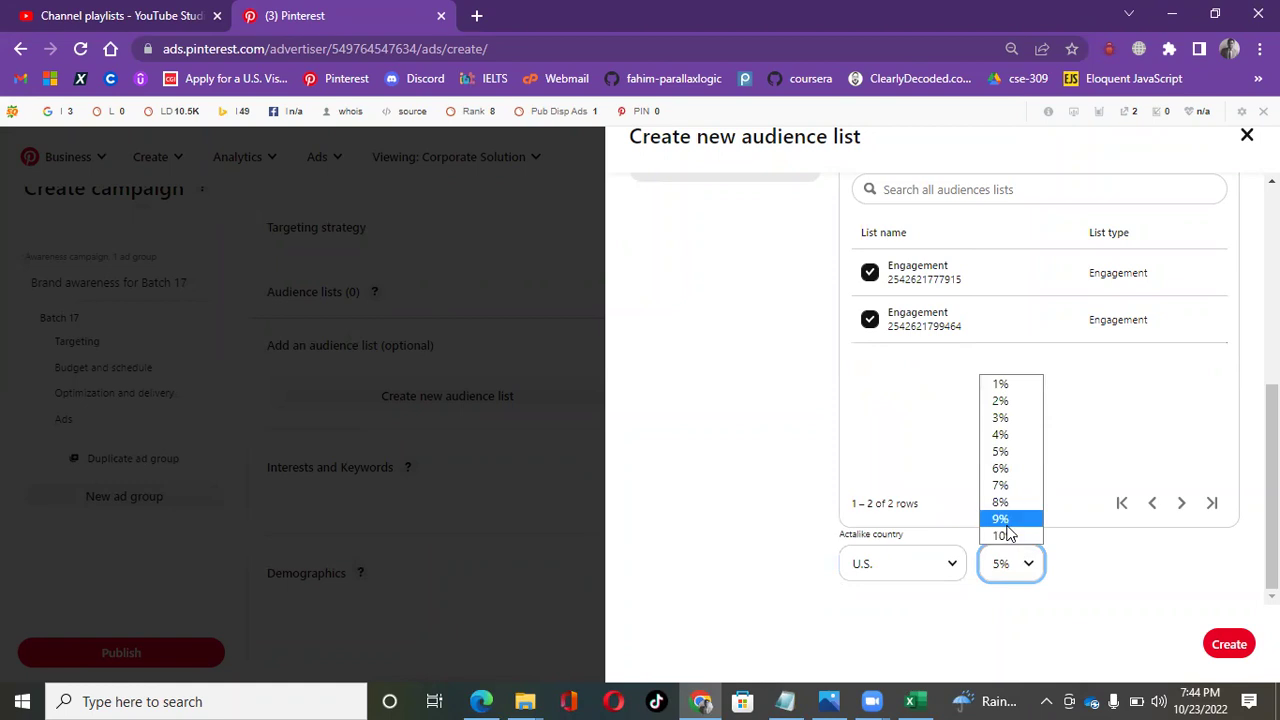
left_click(1004, 536)
left_click(1085, 540)
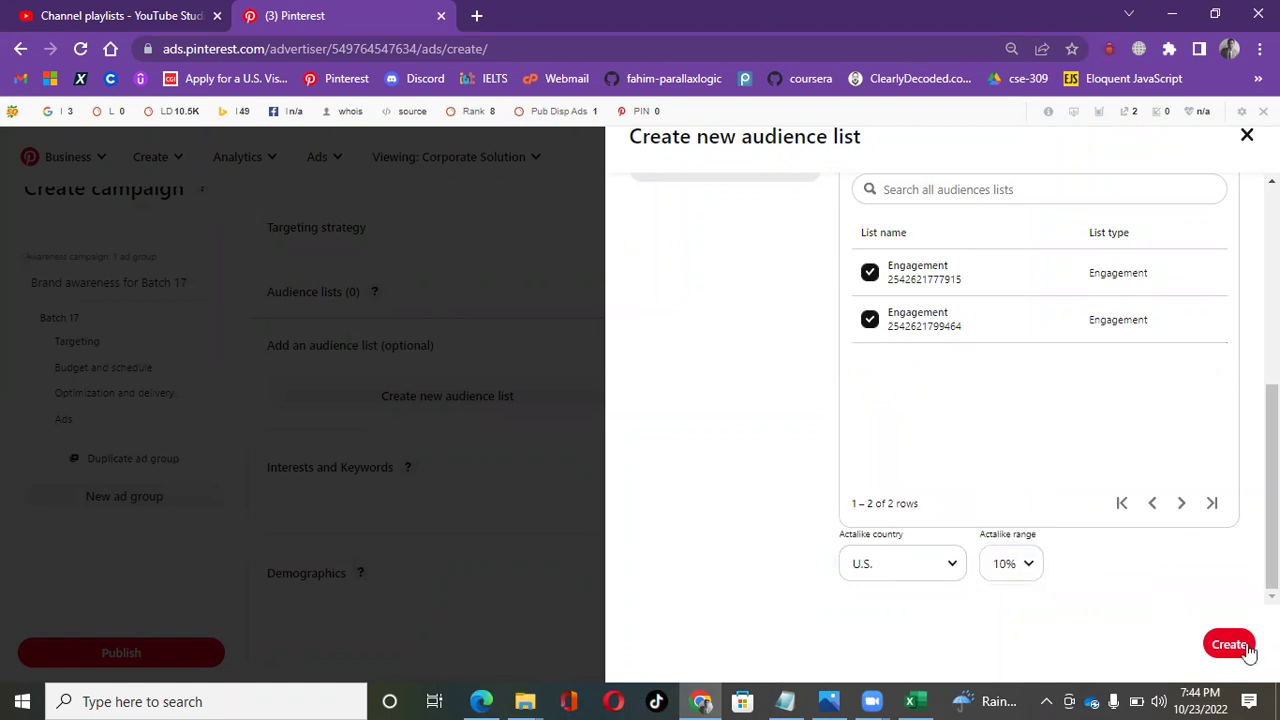
- Create the Batch 17 audience list and check the ad group's monthly active ads audience estimate
left_click(1230, 645)
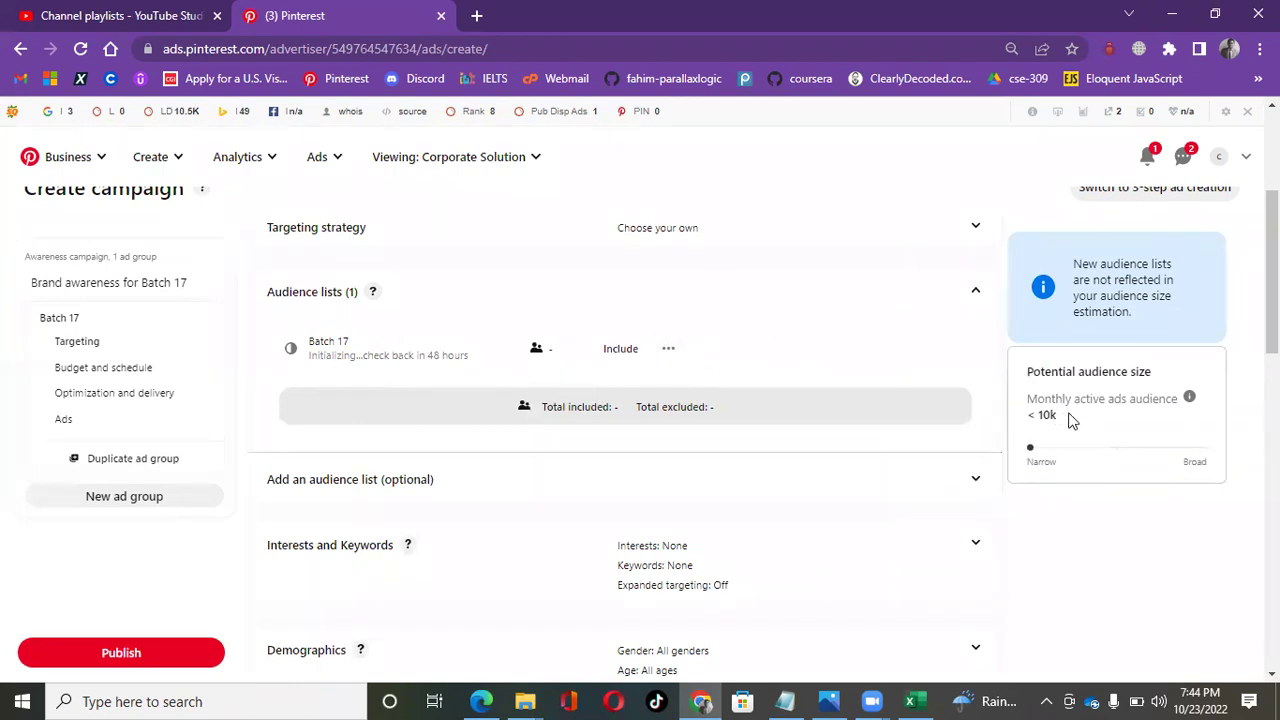
left_click_drag(1019, 403, 1177, 420)
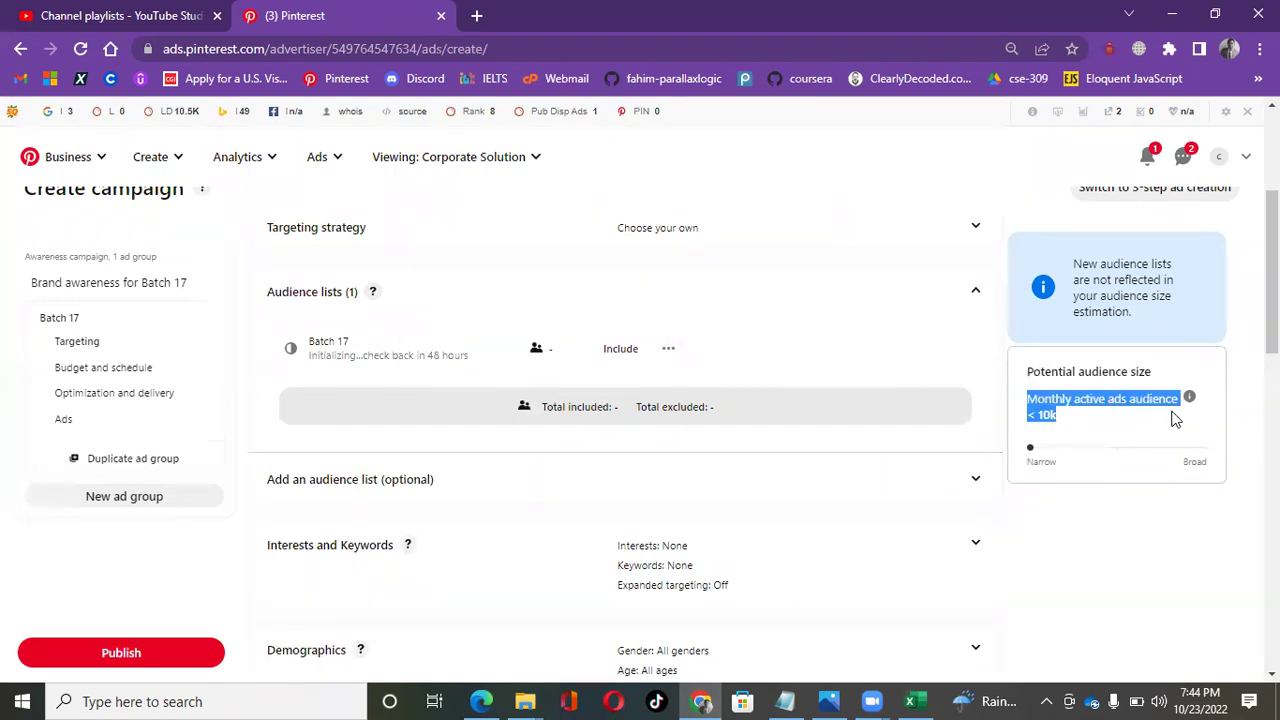
left_click(1066, 426)
left_click_drag(1063, 424, 1039, 413)
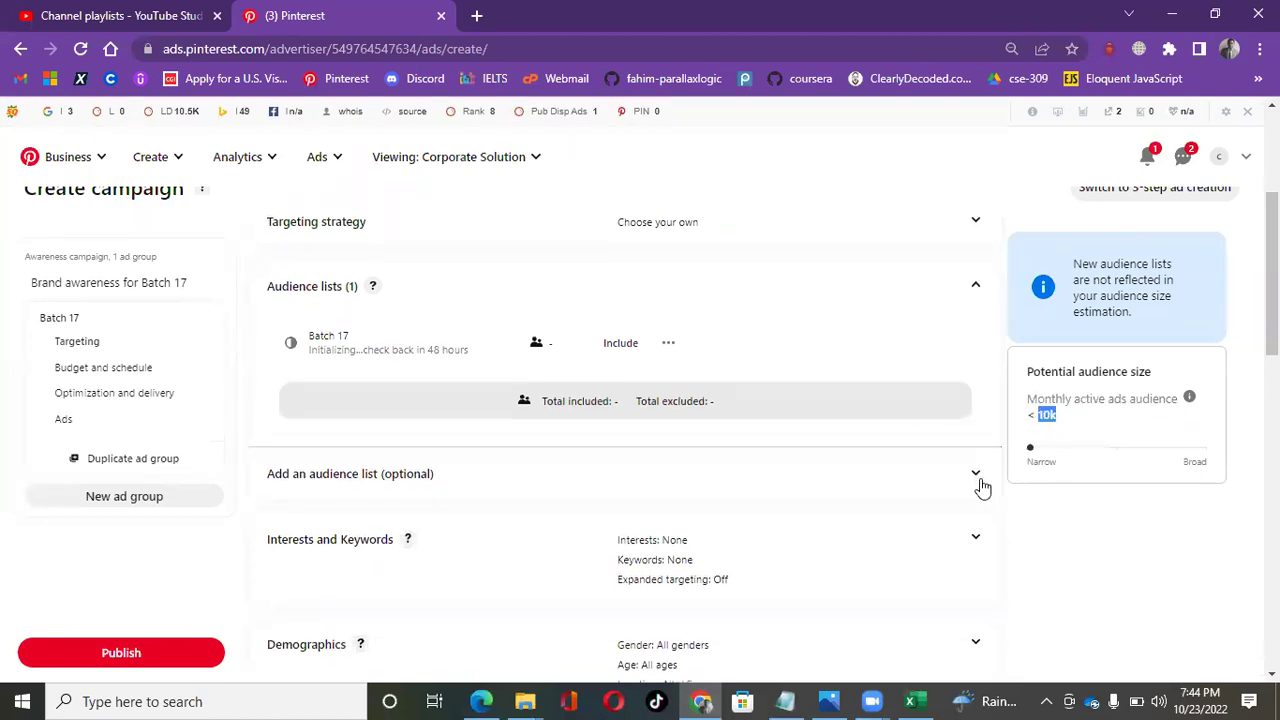
- Expand Interests and Keywords and add the Art interests Art Installation, Art Supplies and Art Tutorial
scroll(943, 463, "down", 1)
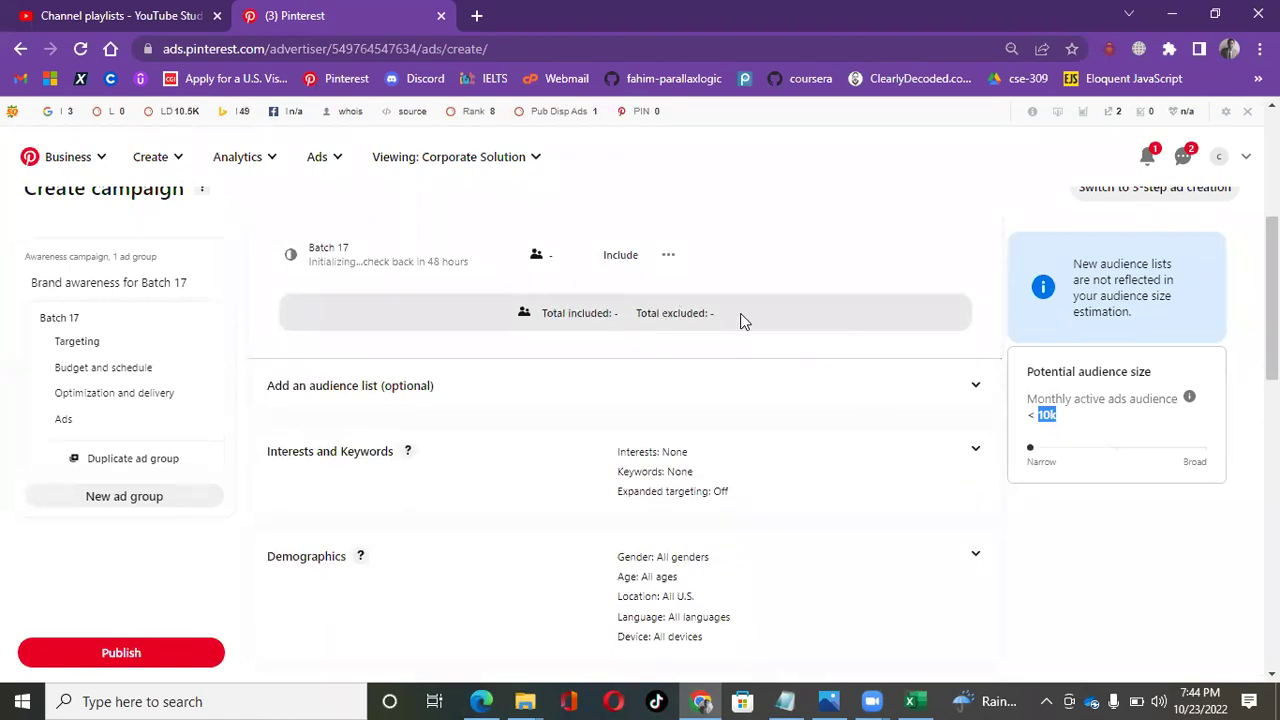
left_click(974, 393)
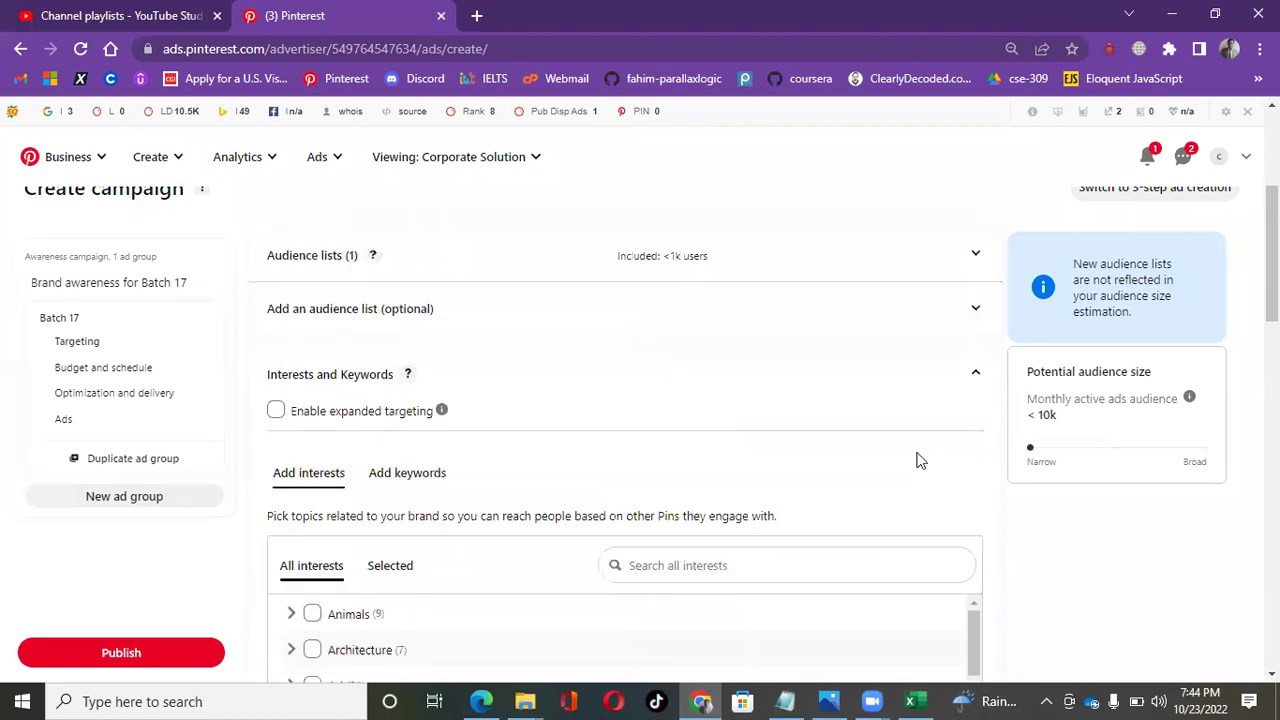
scroll(478, 512, "down", 2)
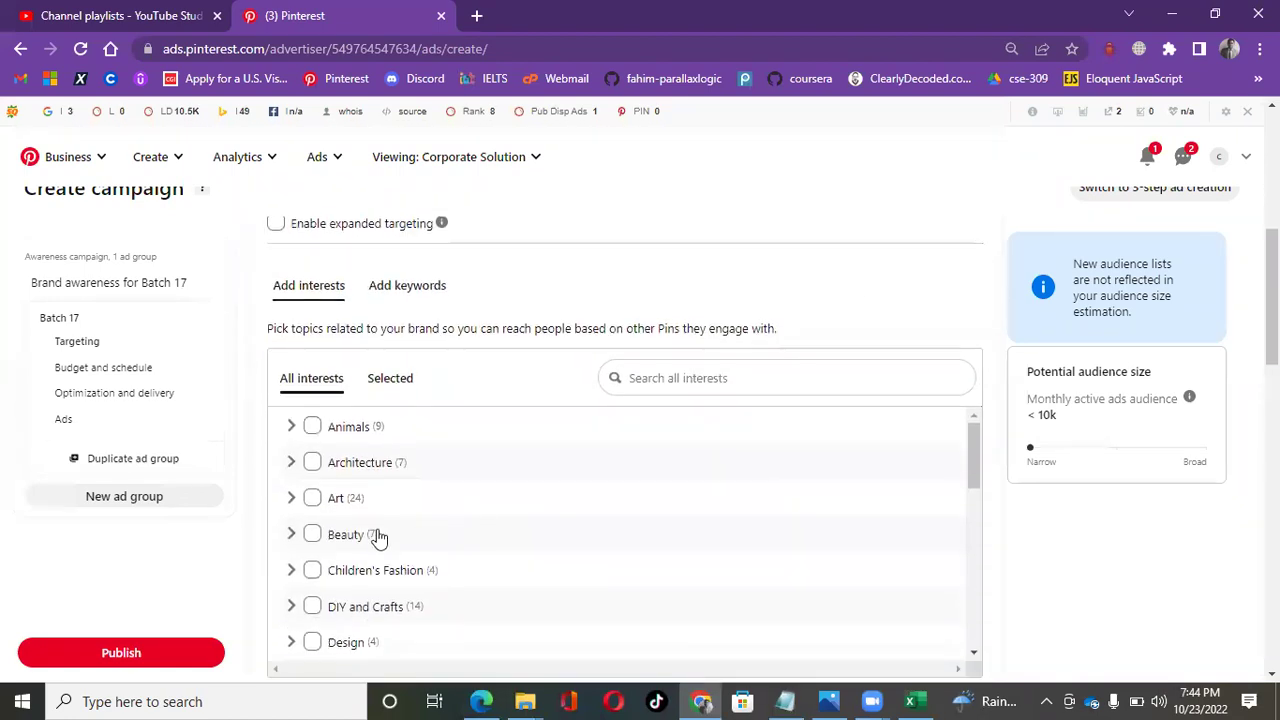
left_click(311, 498)
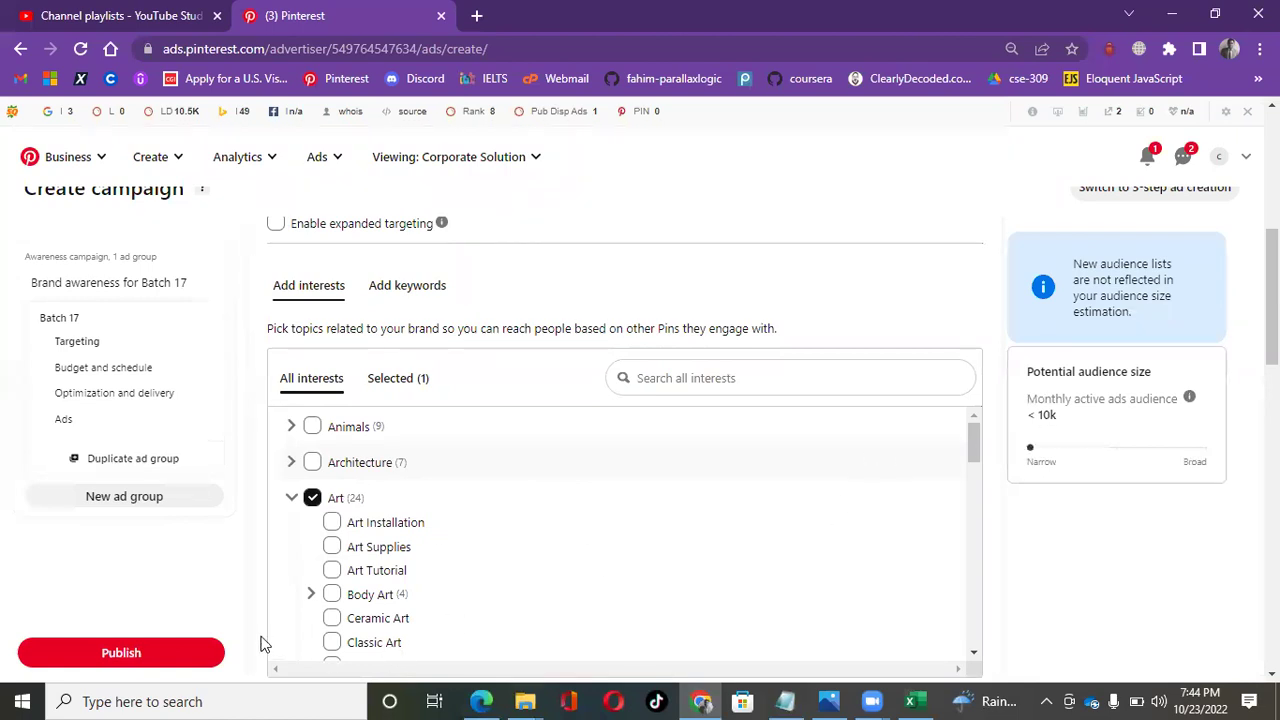
left_click(331, 522)
left_click(331, 547)
left_click(332, 570)
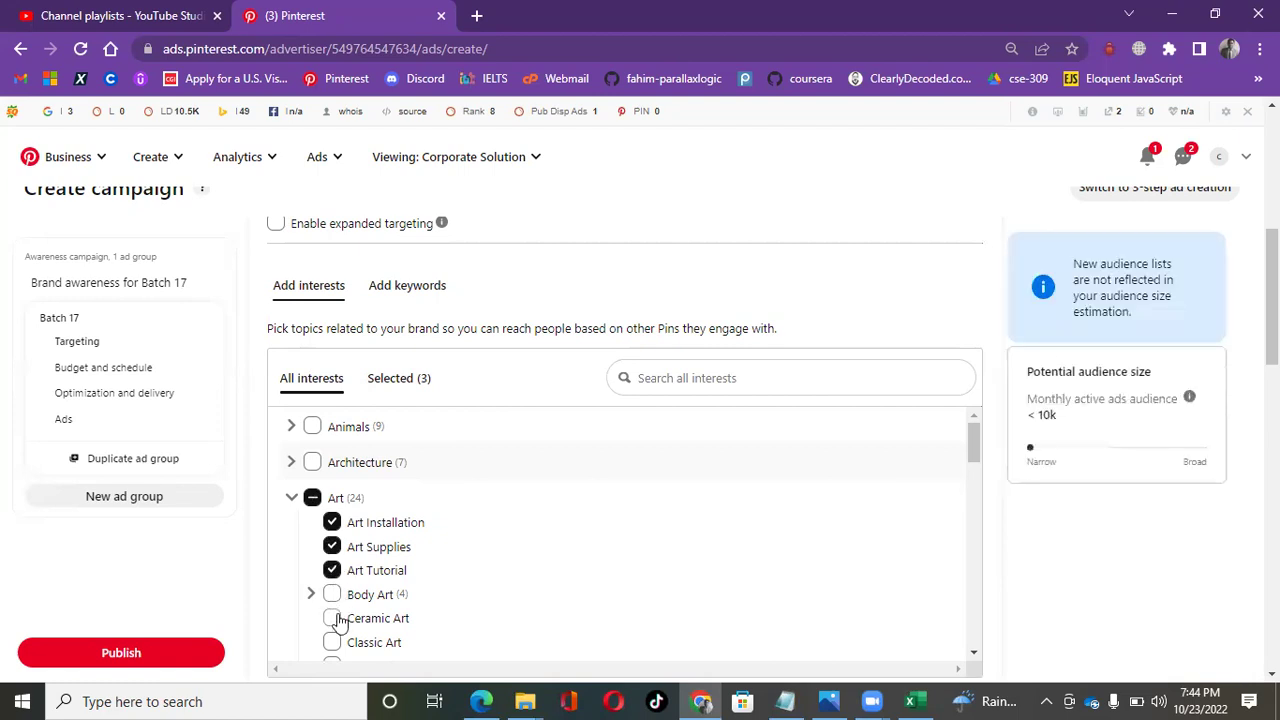
- Add the Body Painting and Henna interests from the Body Art category
left_click(331, 594)
scroll(350, 560, "down", 1)
left_click(352, 525)
left_click(352, 548)
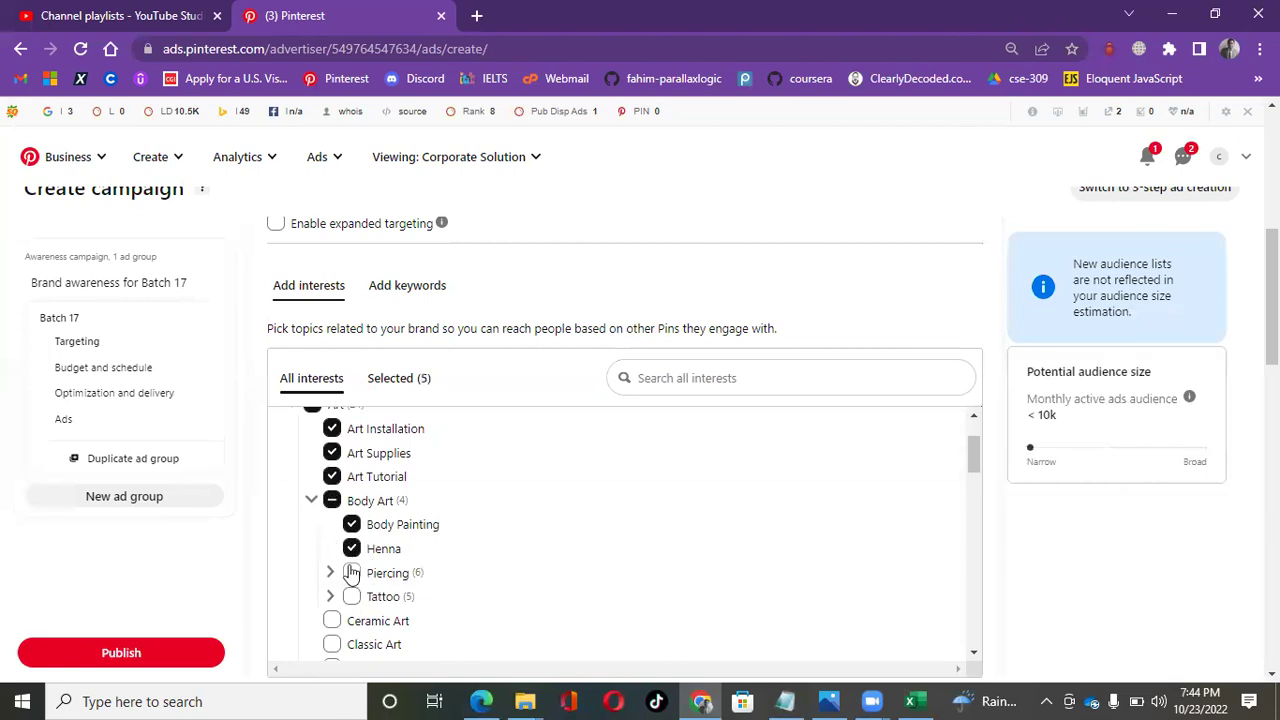
- Add all six Piercing interests: Belly Button, Cartilage, Daith, Ear, Facial and Nose Piercing
left_click(352, 572)
left_click(372, 597)
scroll(383, 603, "down", 2)
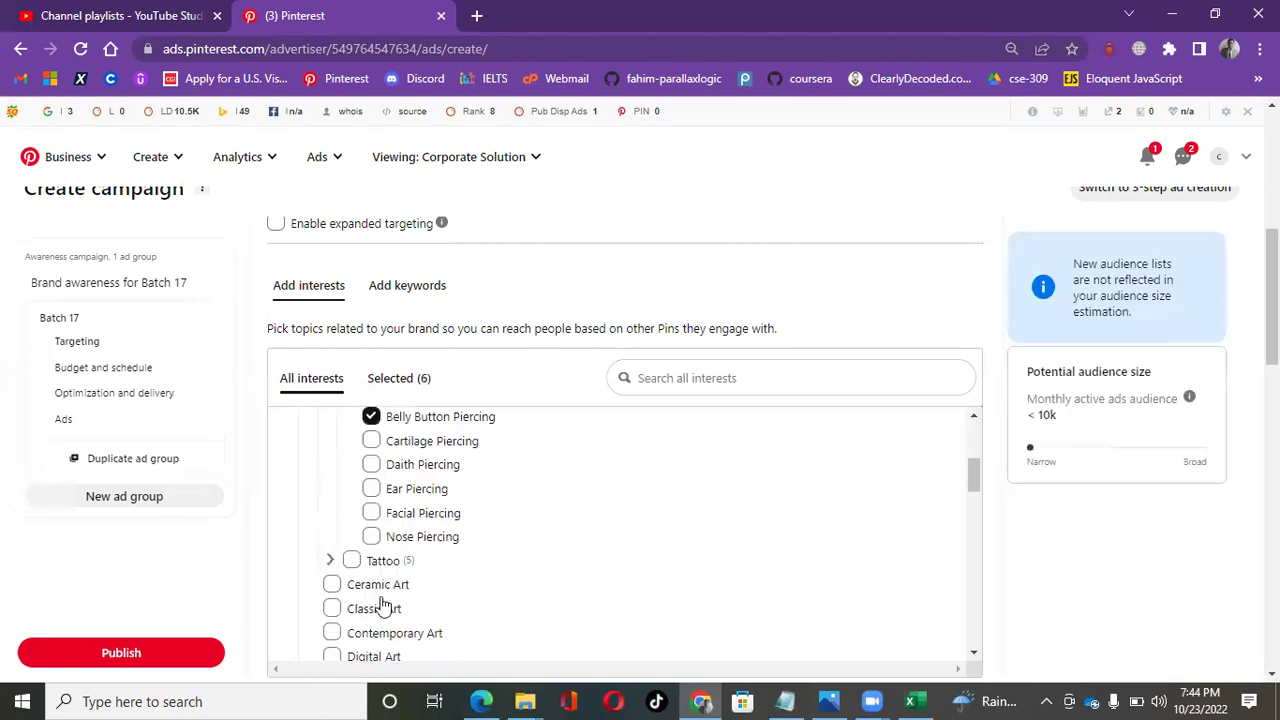
left_click(370, 434)
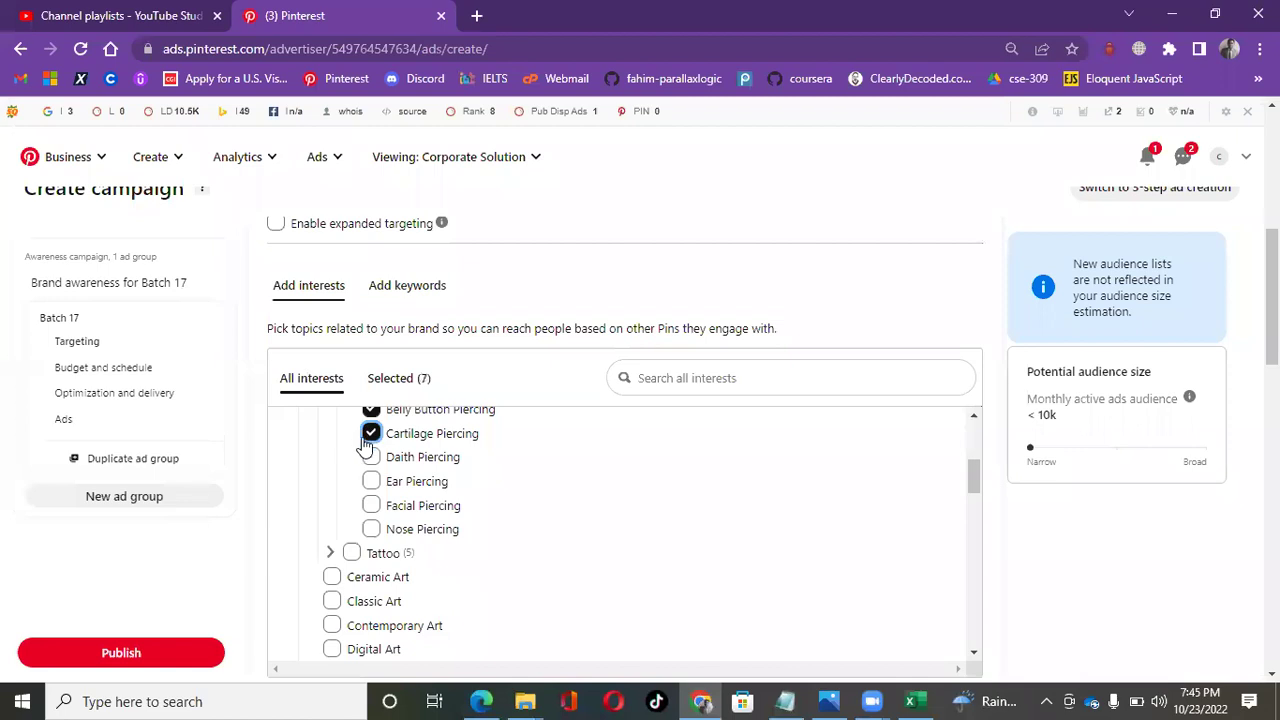
left_click(371, 458)
left_click(372, 482)
left_click(371, 507)
left_click(371, 530)
- Add all five Tattoo interests: Tattoo Pattern, Tattoo Placement, Tattoo Style, Tattoo Techniques and Temp Tattoo
left_click(352, 553)
left_click(371, 577)
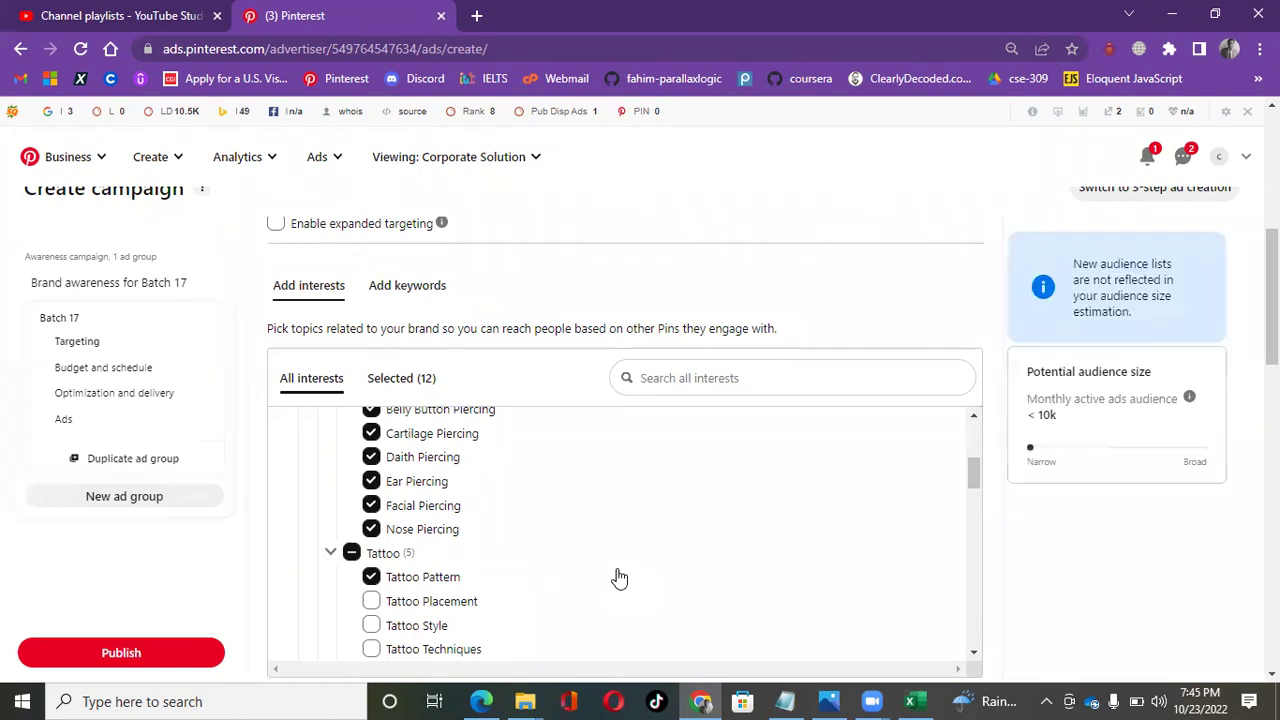
scroll(620, 578, "down", 1)
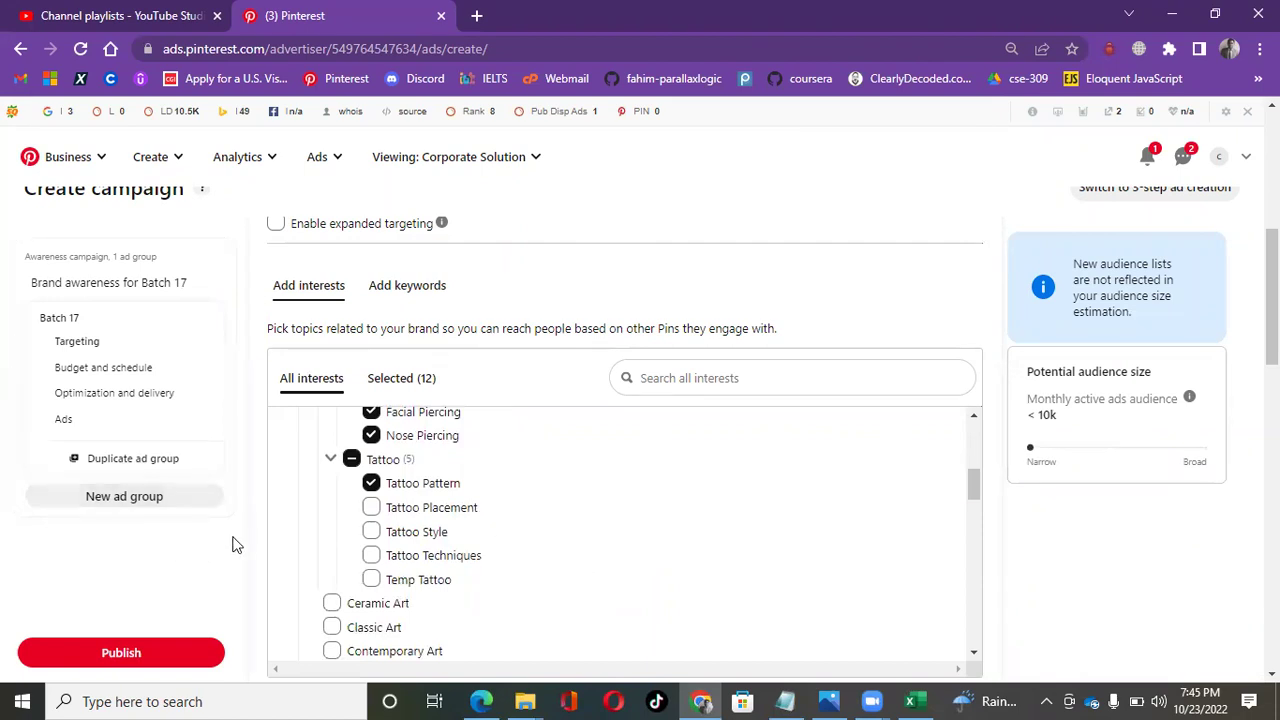
left_click(371, 507)
left_click(371, 531)
left_click(371, 555)
left_click(371, 581)
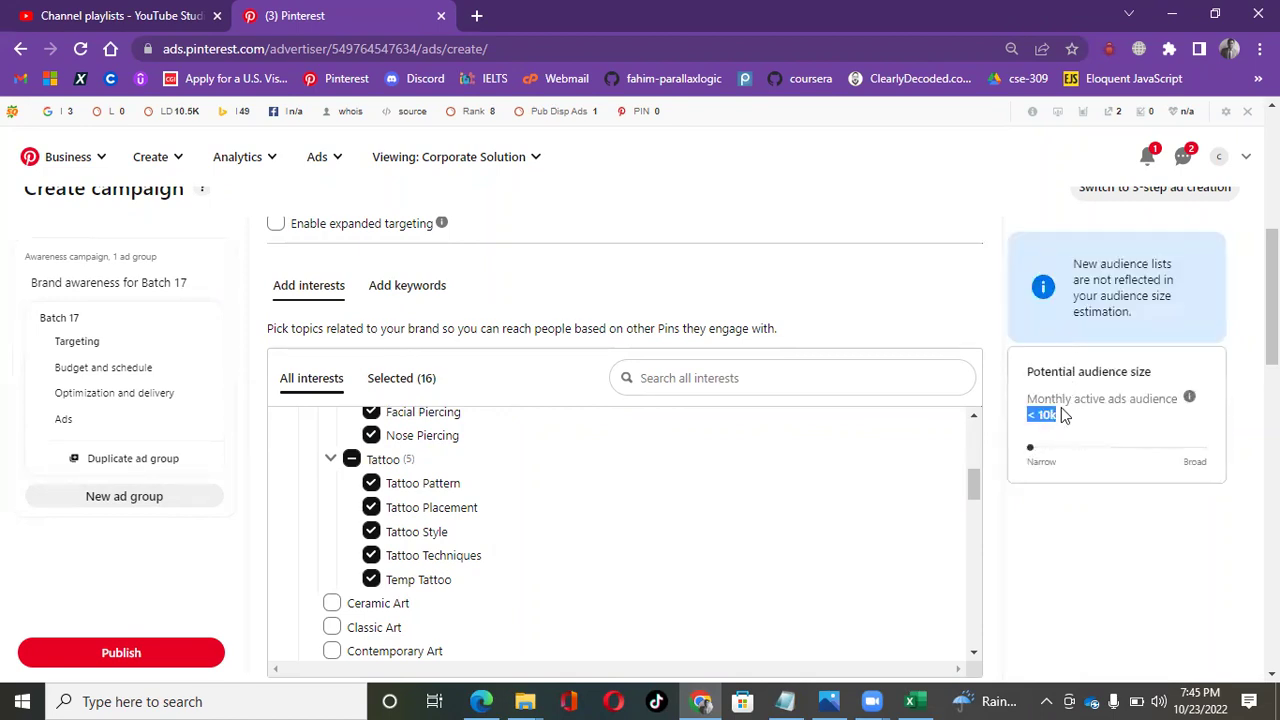
- Read the notice about new audience lists beside the audience estimate and look over the chosen Art interests
left_click_drag(1072, 270, 1186, 316)
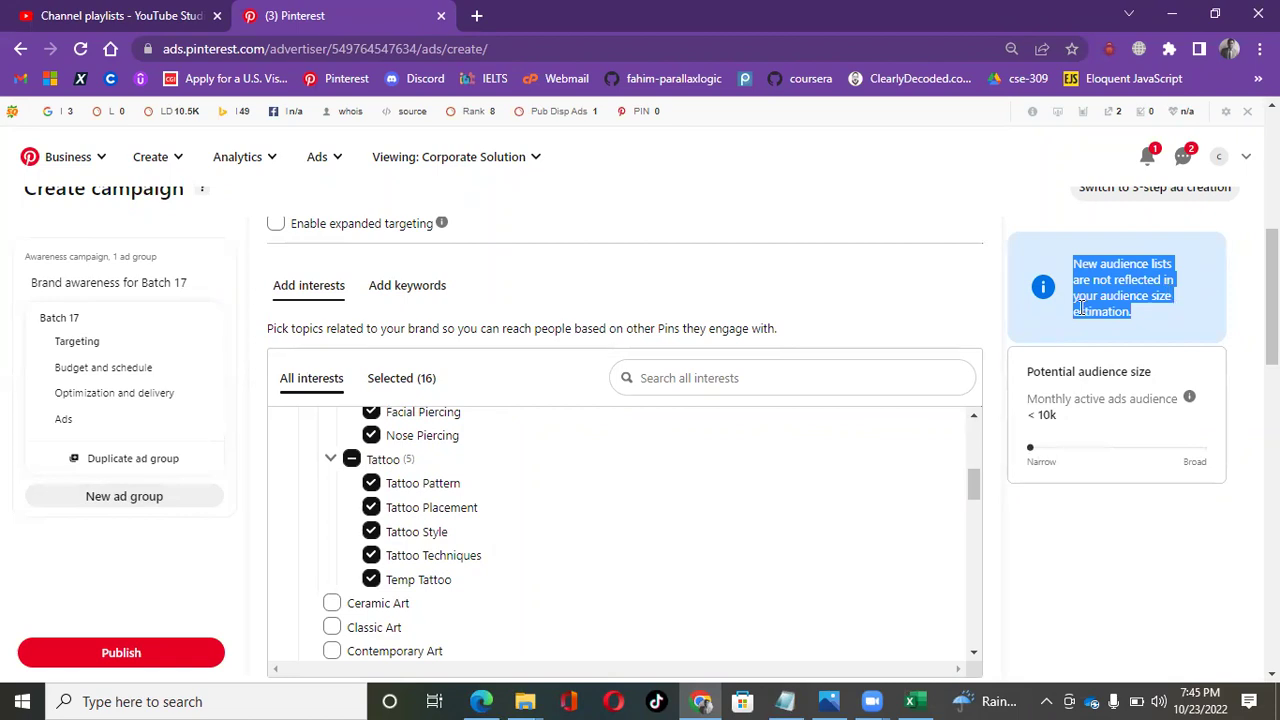
left_click(1172, 528)
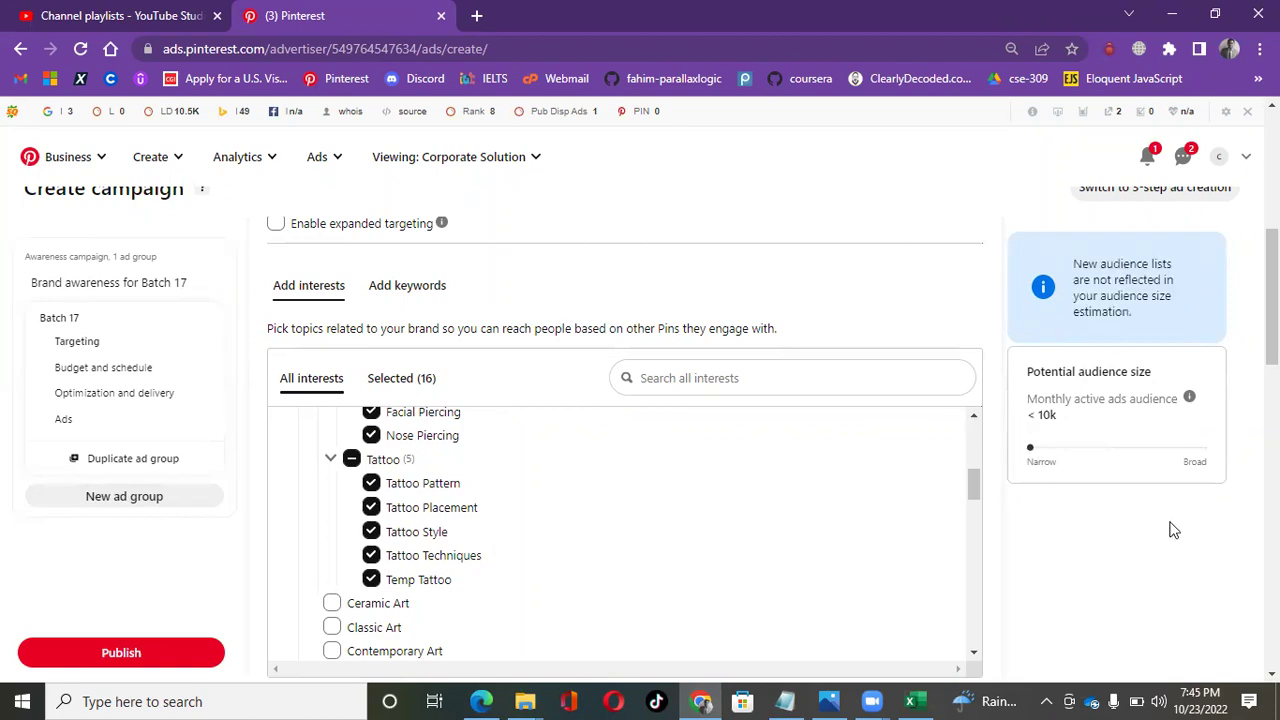
left_click_drag(1176, 312, 1044, 250)
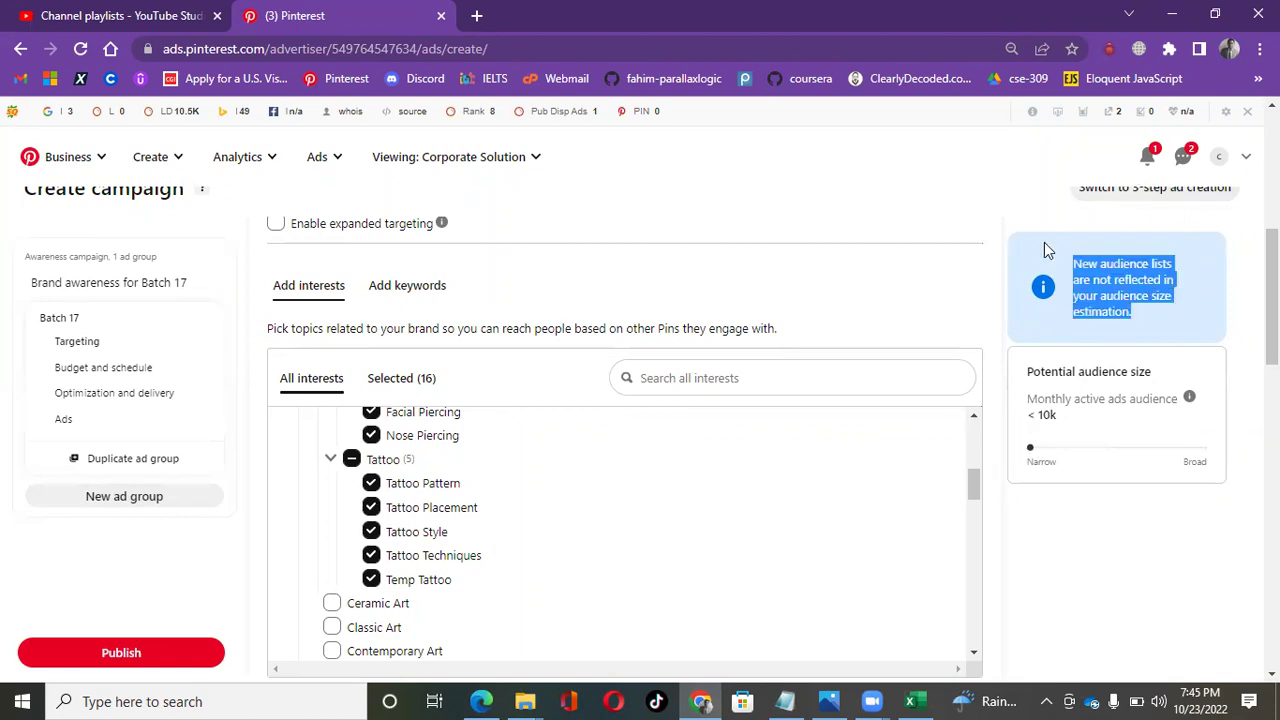
scroll(566, 603, "down", 2)
scroll(568, 604, "up", 5)
scroll(568, 604, "up", 1)
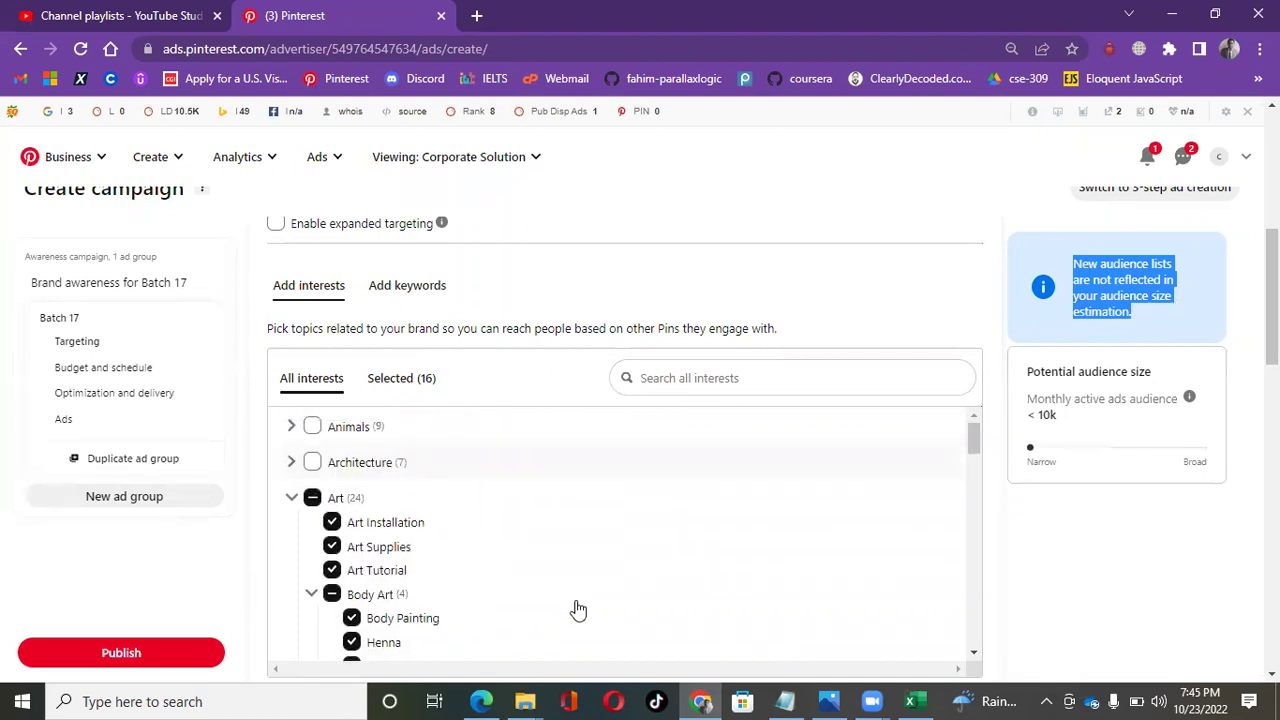
scroll(540, 598, "down", 5)
- Switch from interests to keyword targeting and search for keywords related to Art
left_click(404, 288)
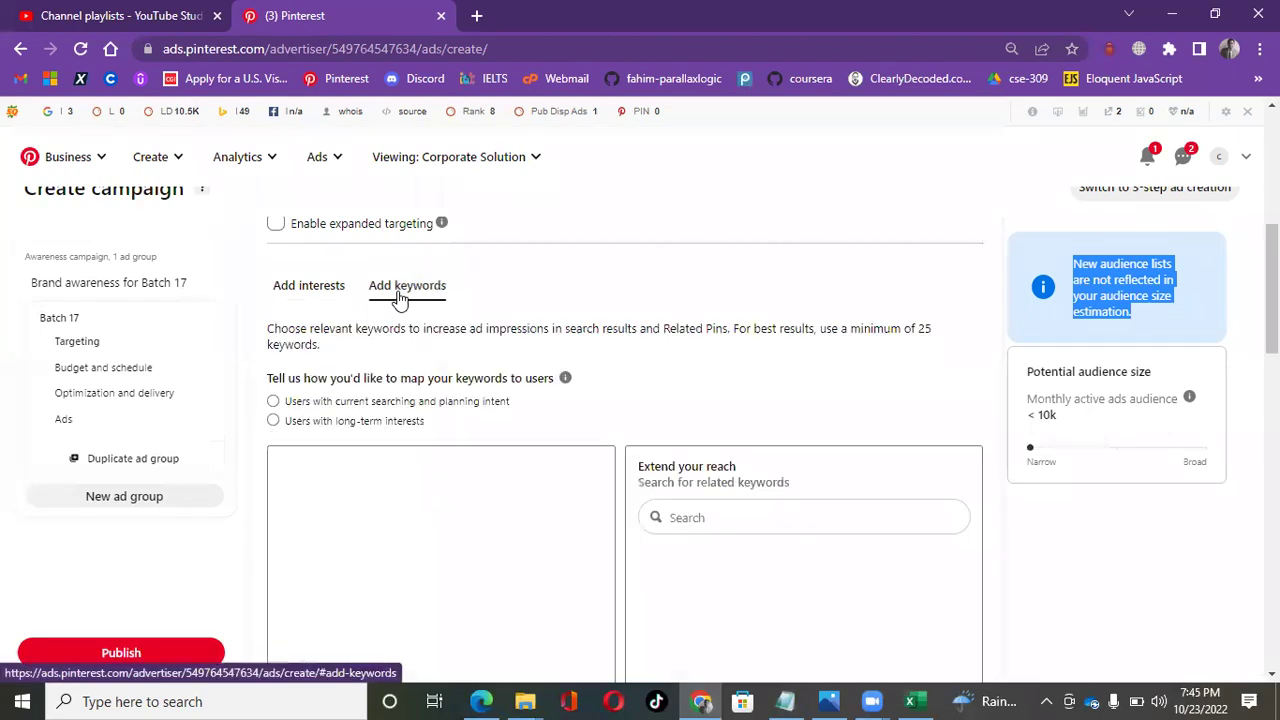
left_click(677, 532)
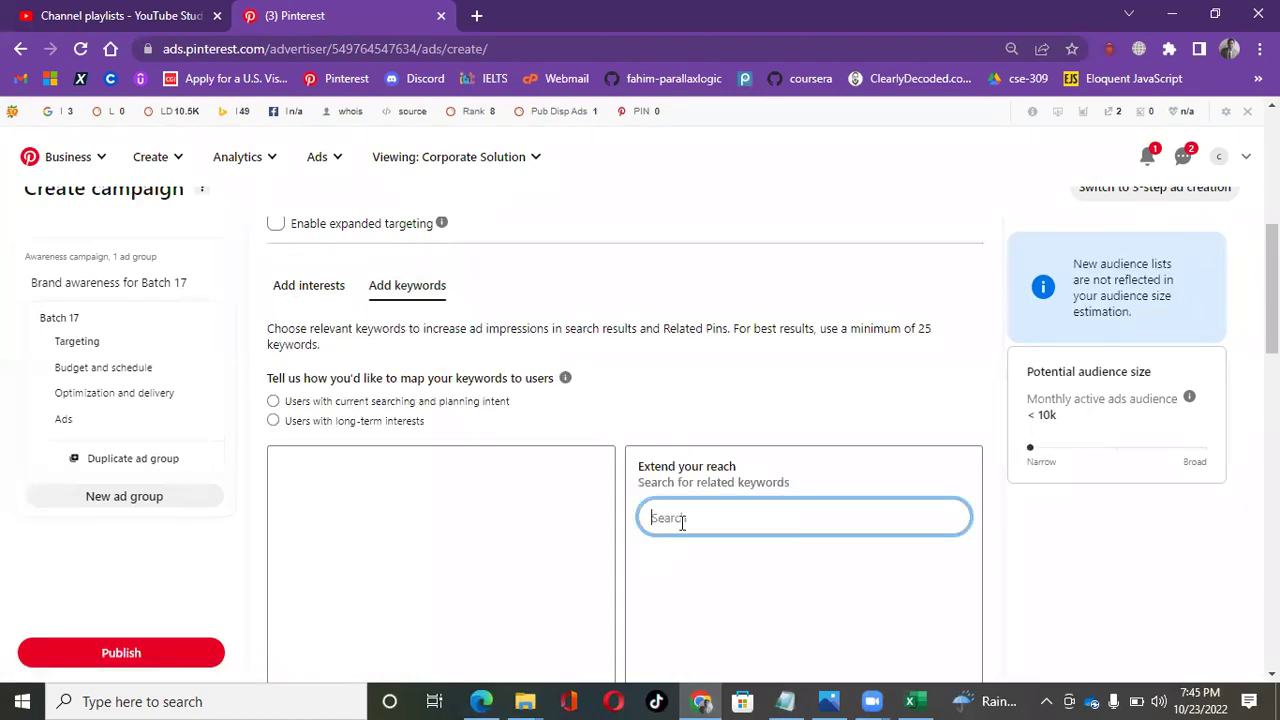
scroll(680, 530, "down", 3)
scroll(680, 532, "up", 2)
type("A")
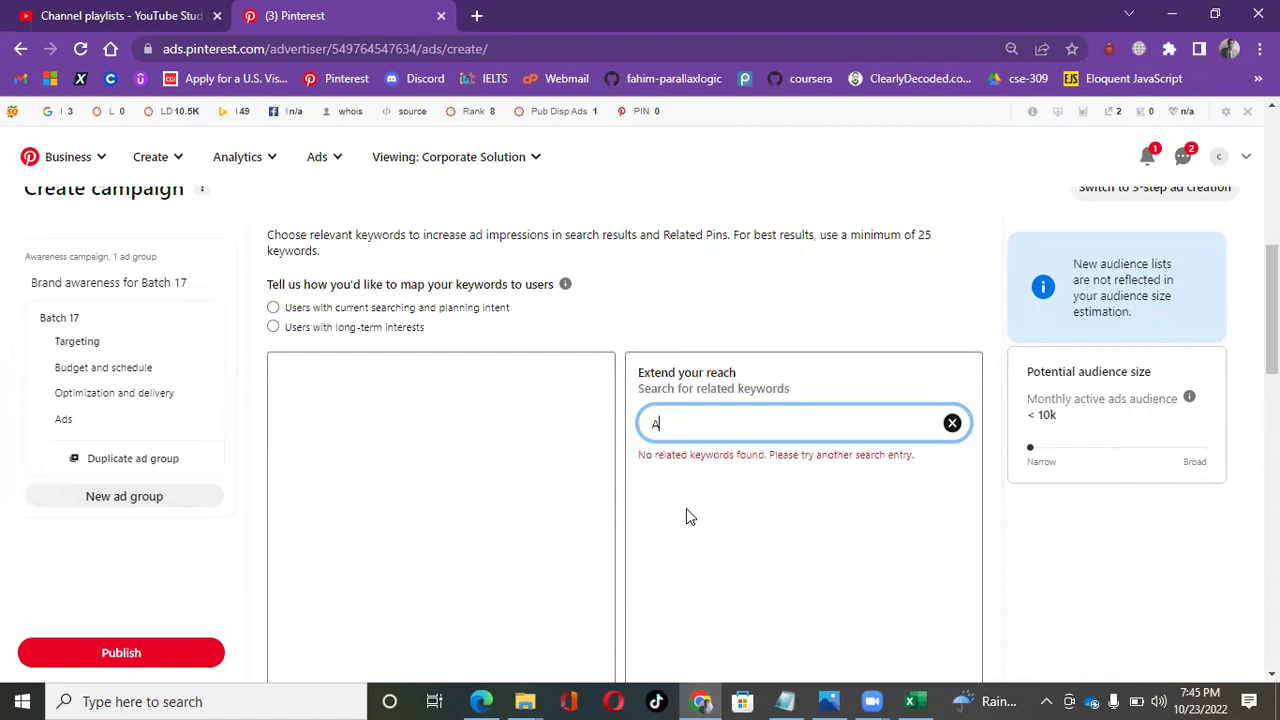
type("rt")
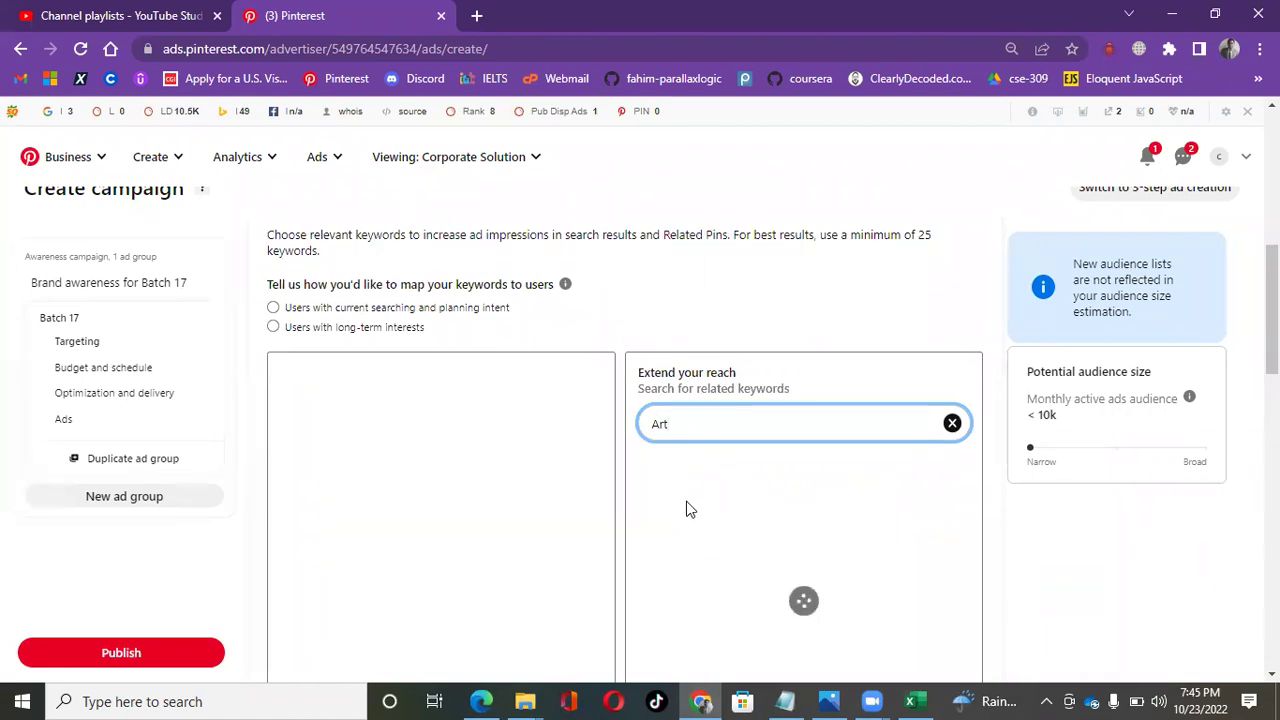
- Add the suggested keywords art, art drawings, art prints and art print to the ad group
left_click(654, 509)
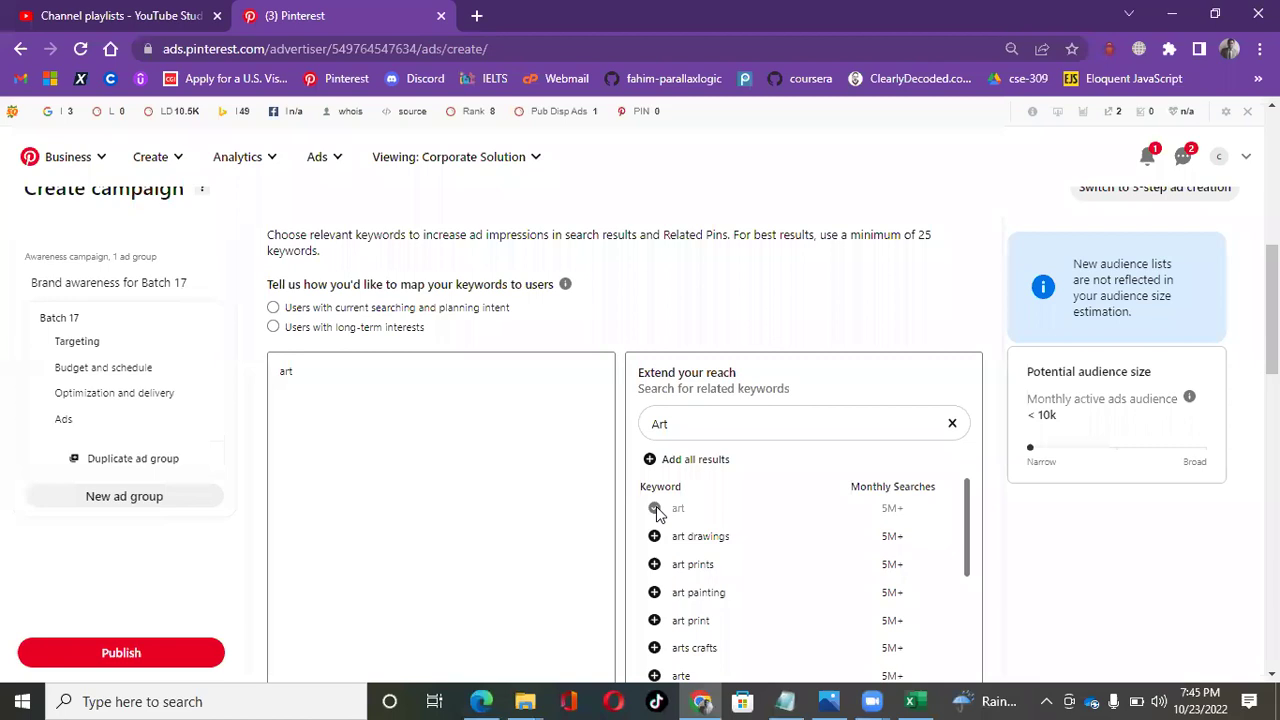
left_click(654, 537)
left_click(654, 565)
left_click(654, 620)
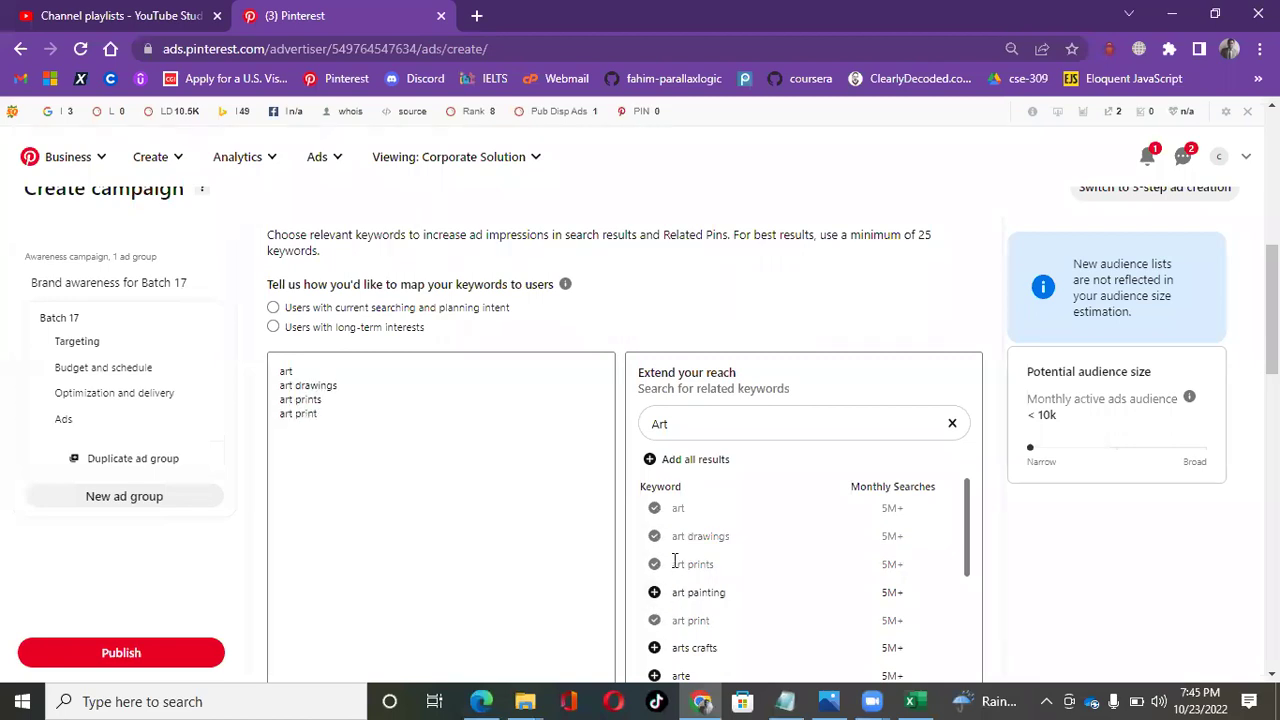
- Expand Demographics and review the gender, age, location, language and device targeting options
scroll(640, 437, "down", 6)
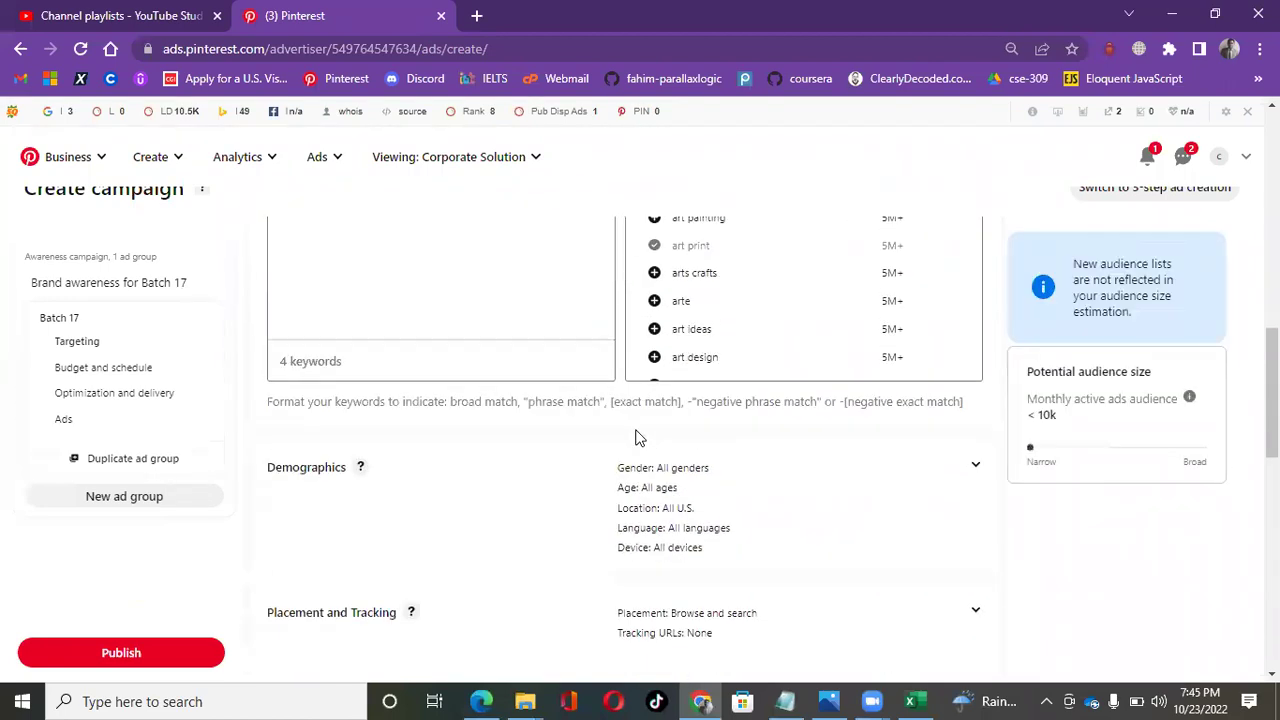
scroll(651, 449, "up", 2)
left_click(886, 493)
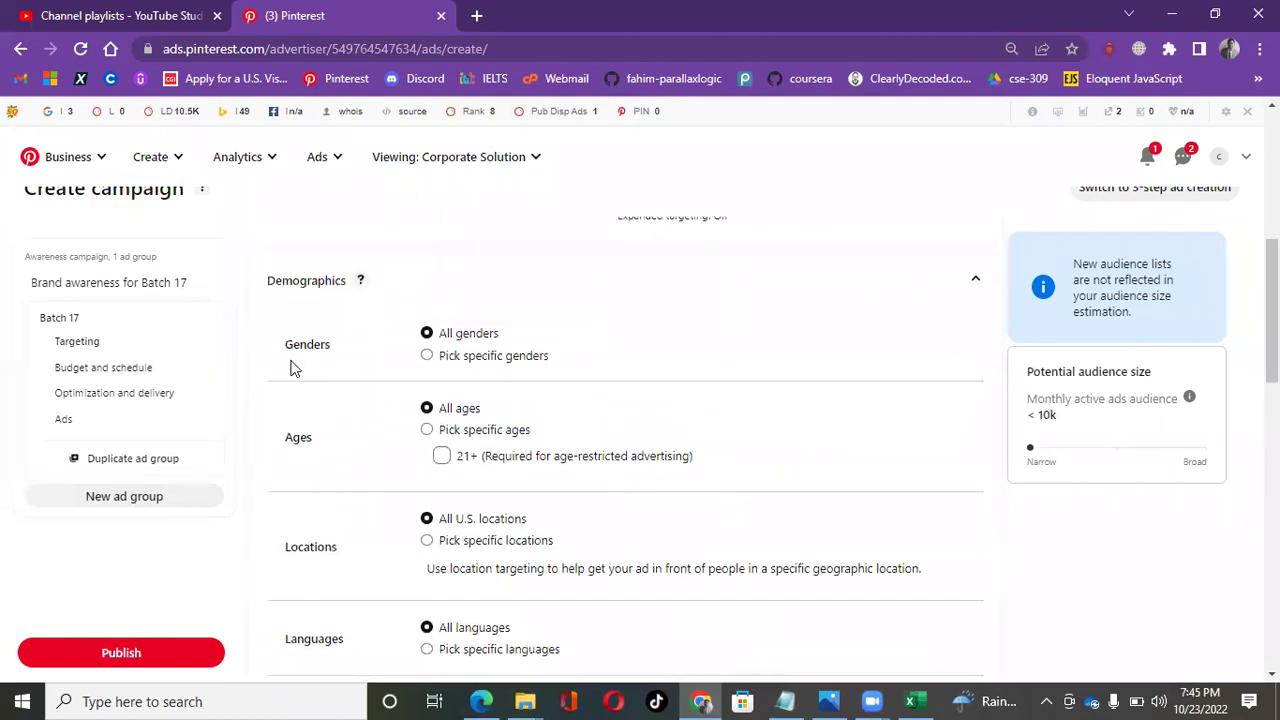
scroll(543, 480, "down", 2)
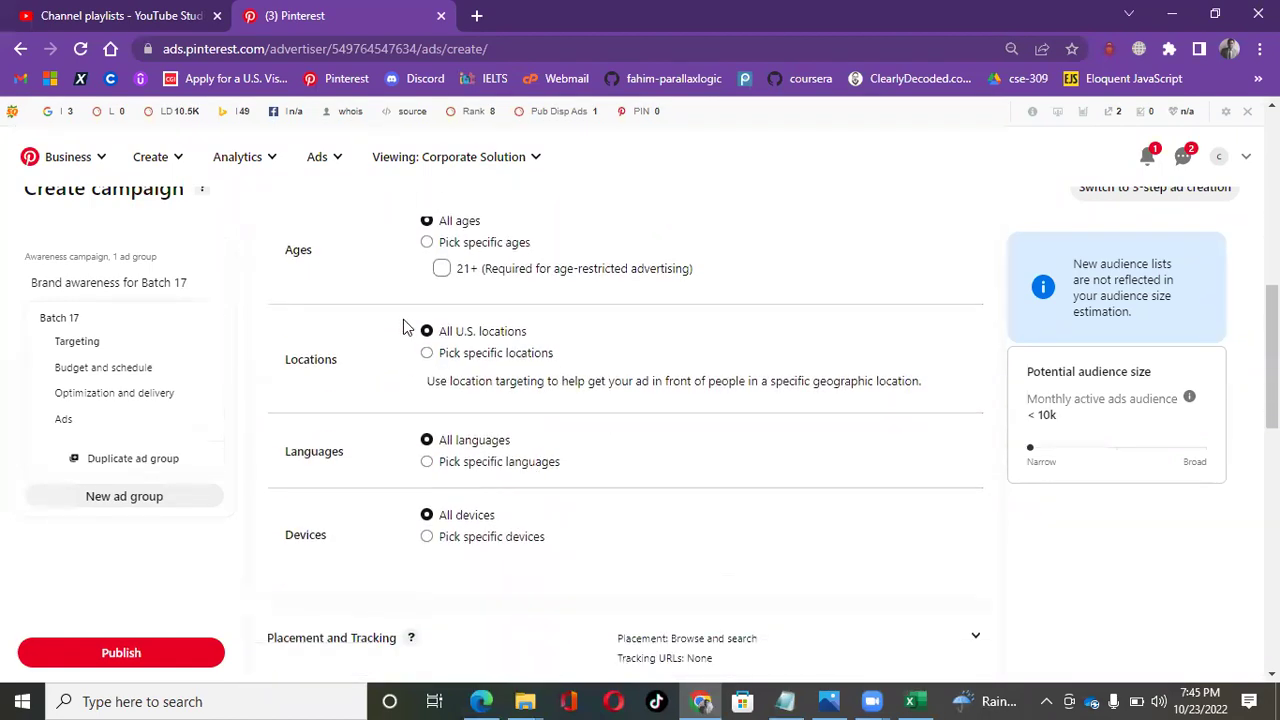
scroll(709, 526, "down", 4)
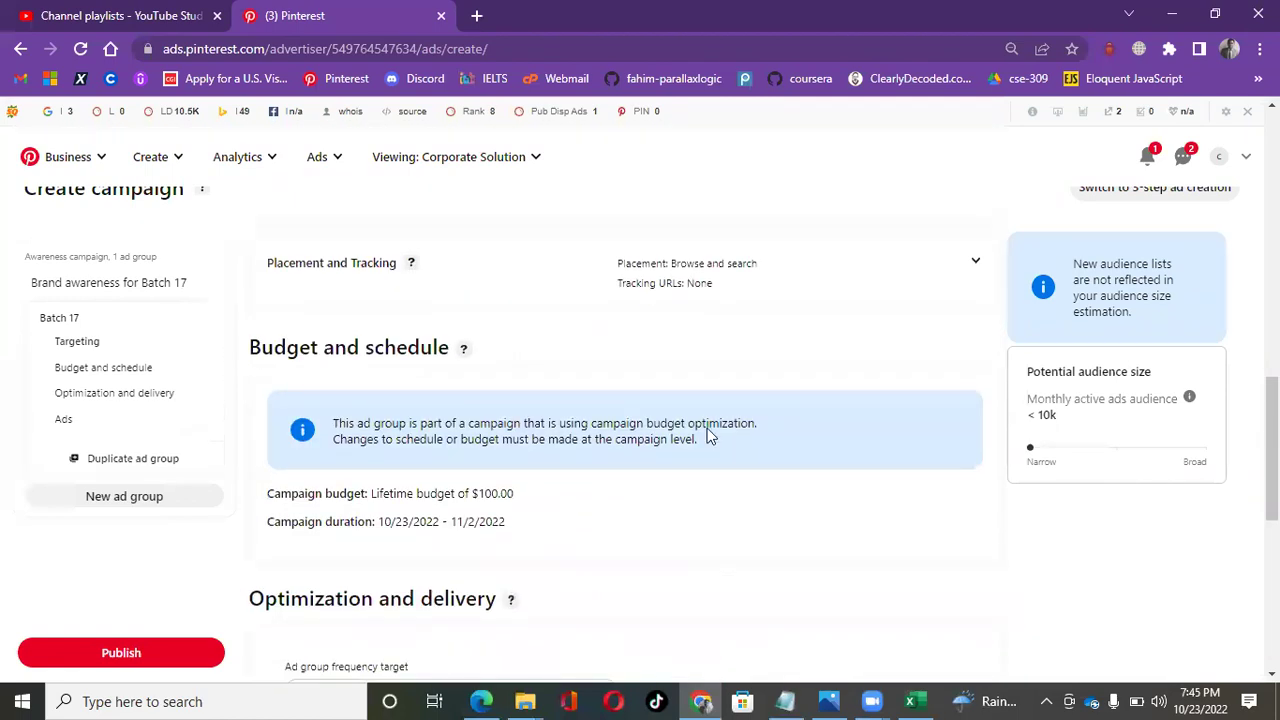
scroll(714, 480, "down", 3)
scroll(714, 480, "up", 4)
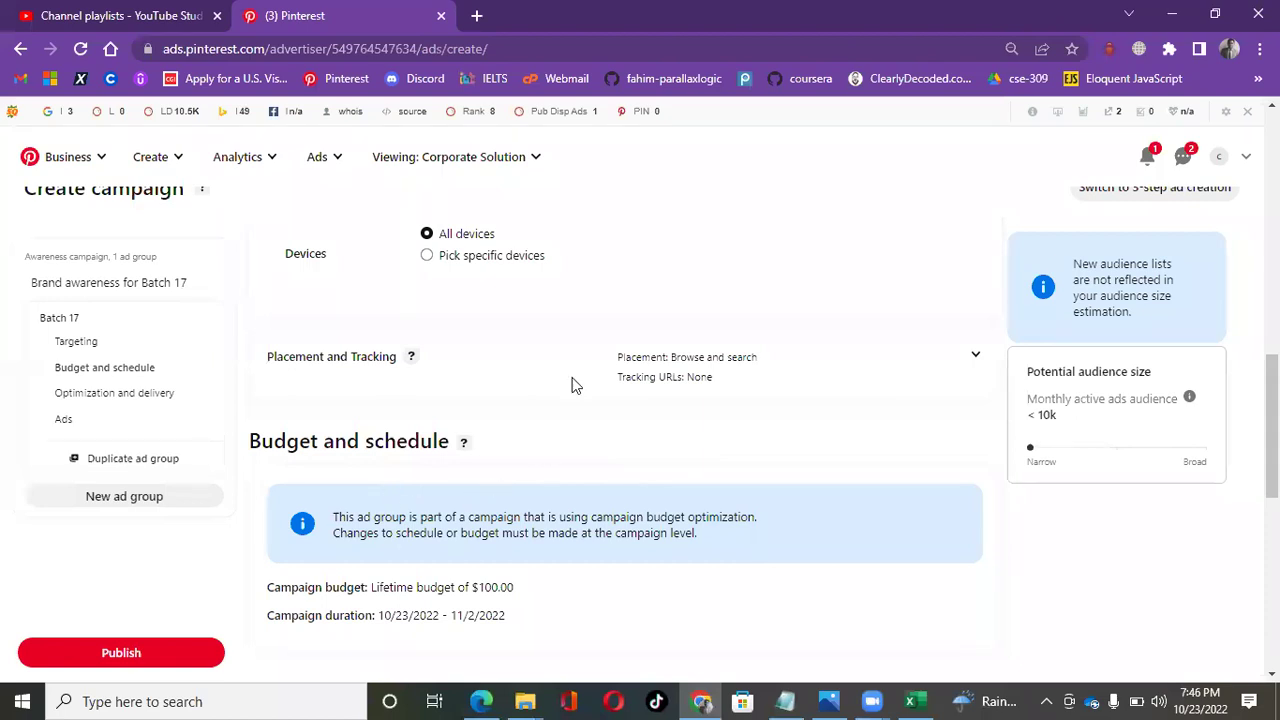
- Expand Placement and Tracking and review the ad placement options
left_click(937, 376)
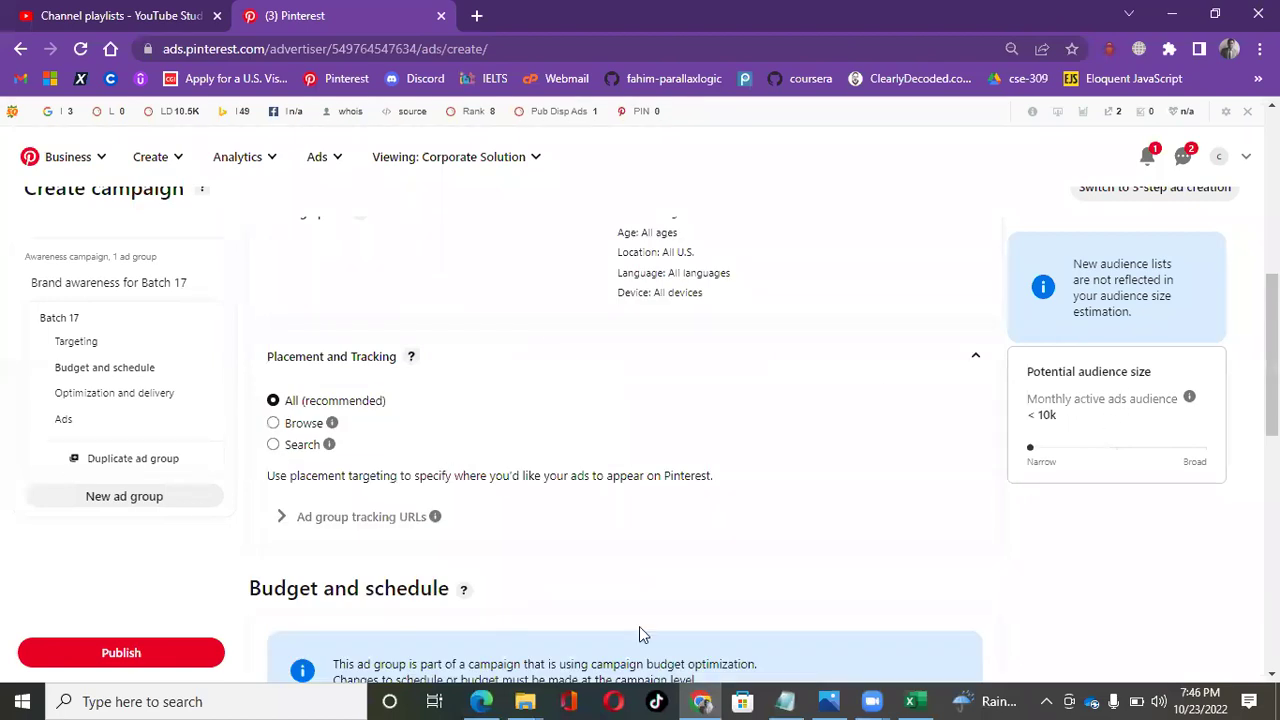
scroll(877, 378, "down", 1)
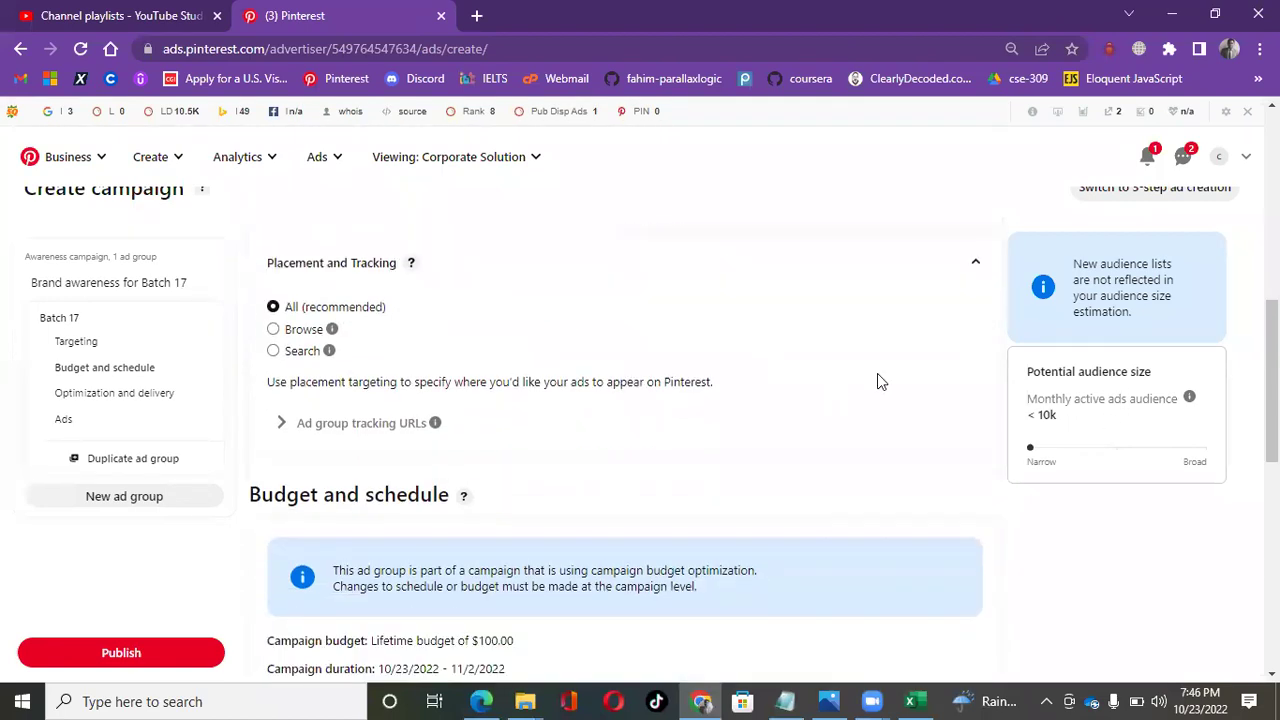
scroll(614, 330, "down", 1)
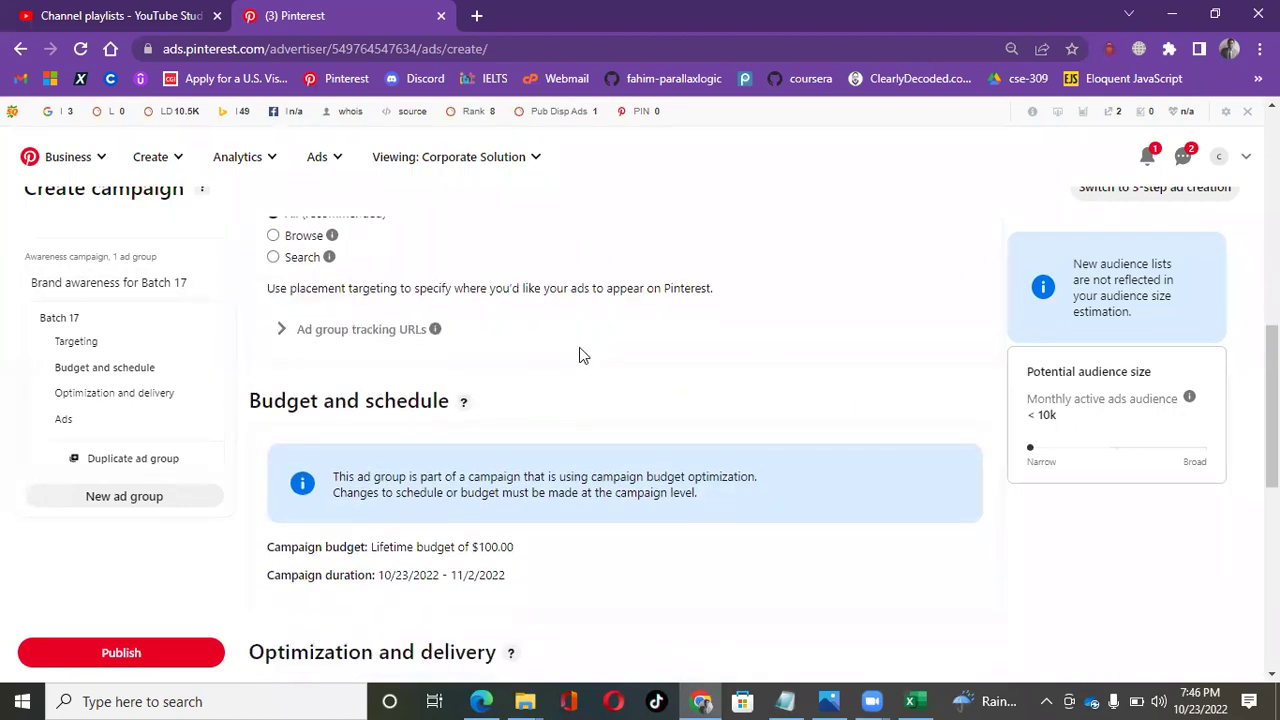
- Review the ad group's budget and schedule, frequency target, frequency cap and bidding options
scroll(581, 354, "down", 4)
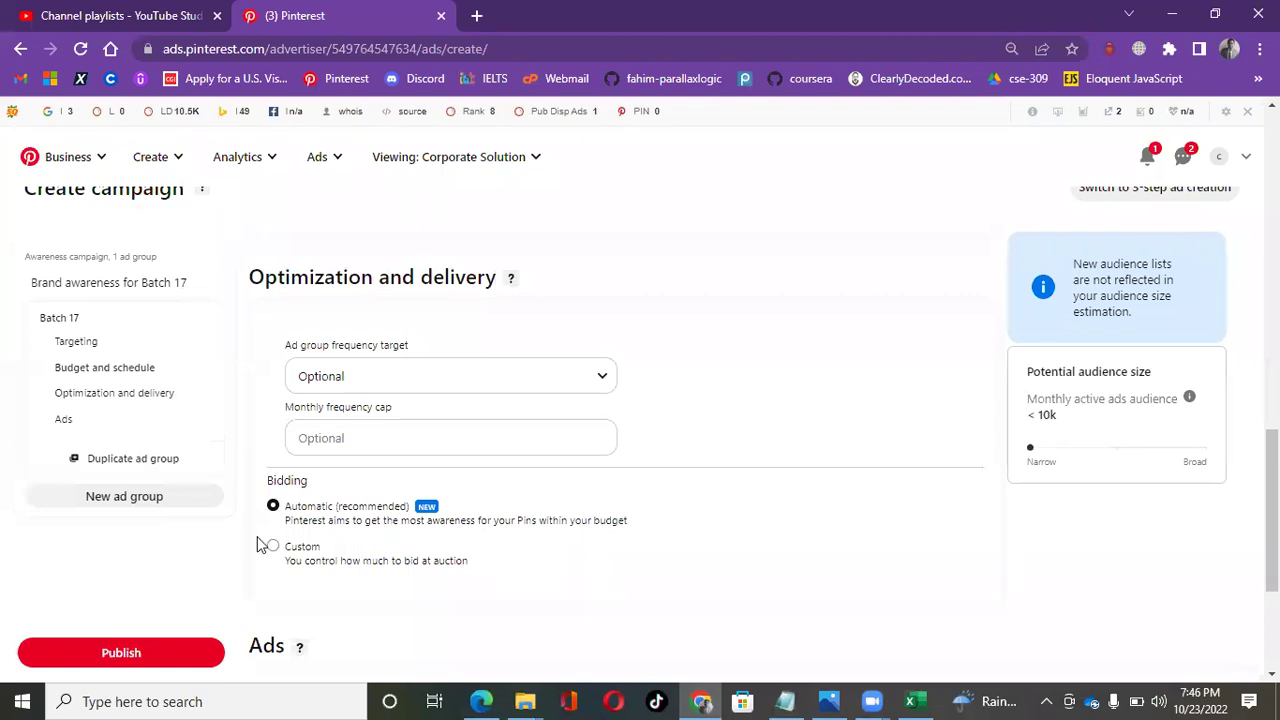
scroll(453, 514, "down", 1)
scroll(457, 514, "up", 1)
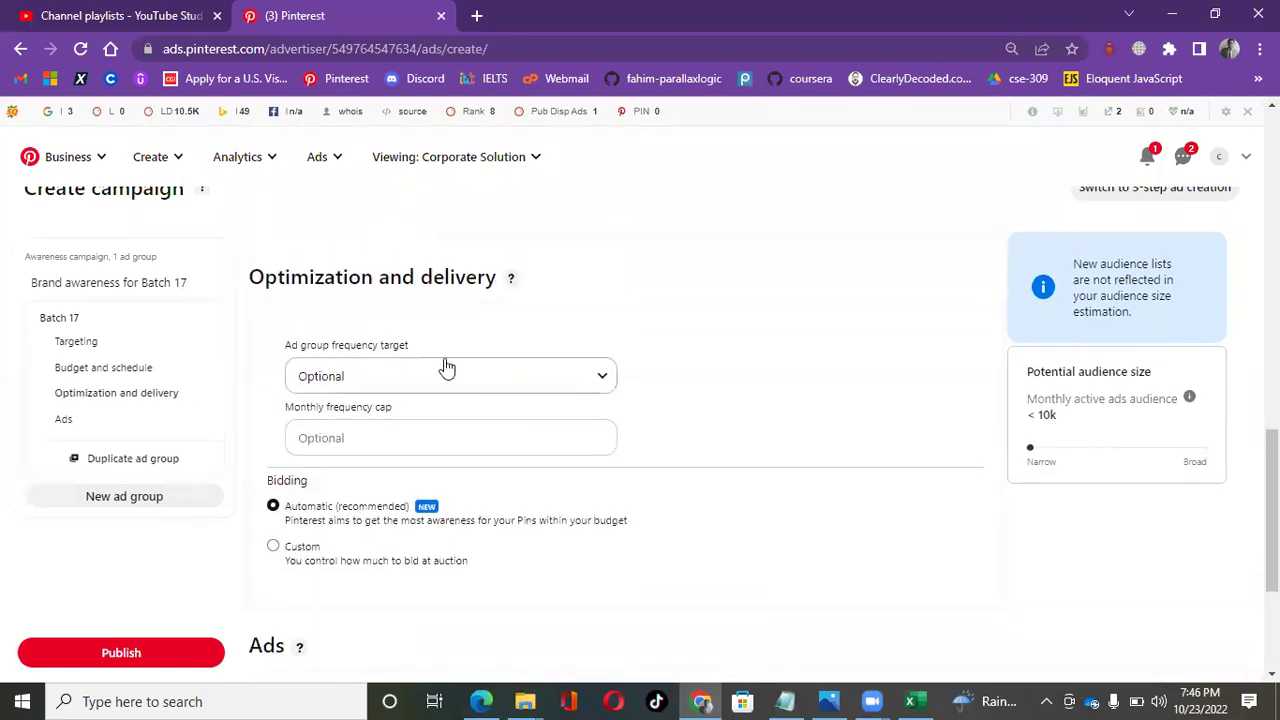
left_click_drag(259, 351, 467, 356)
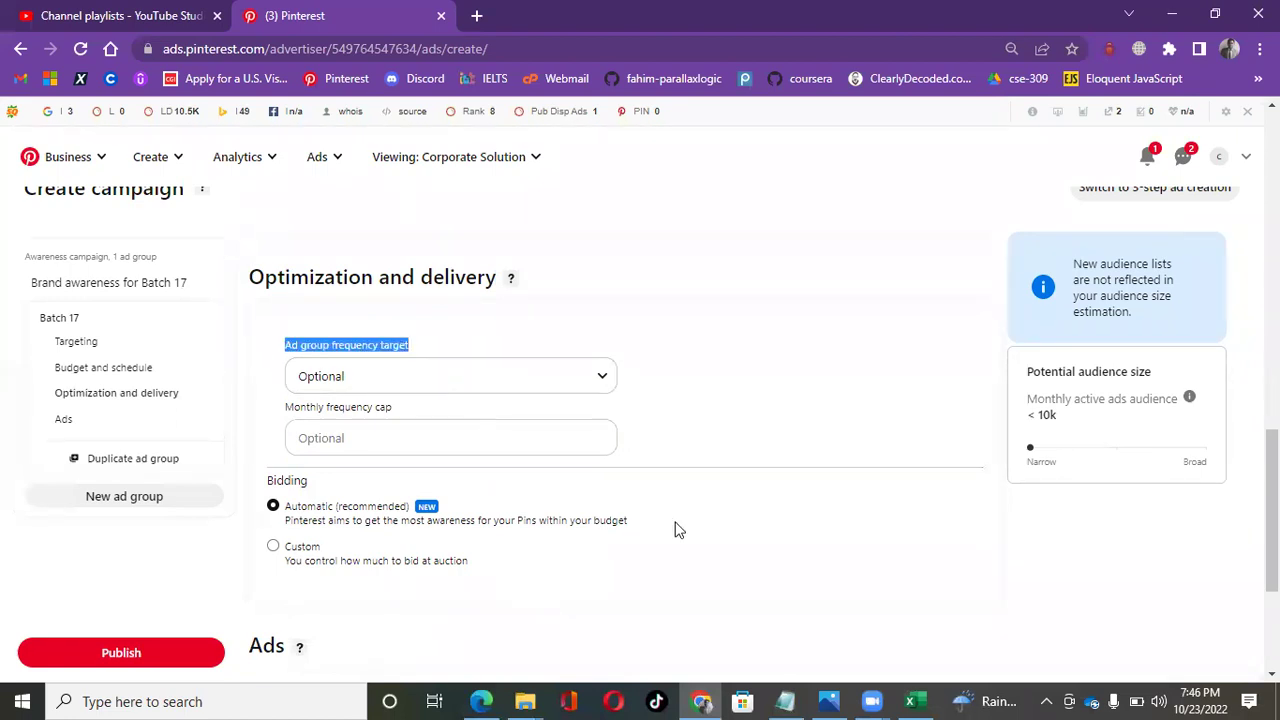
scroll(677, 528, "down", 3)
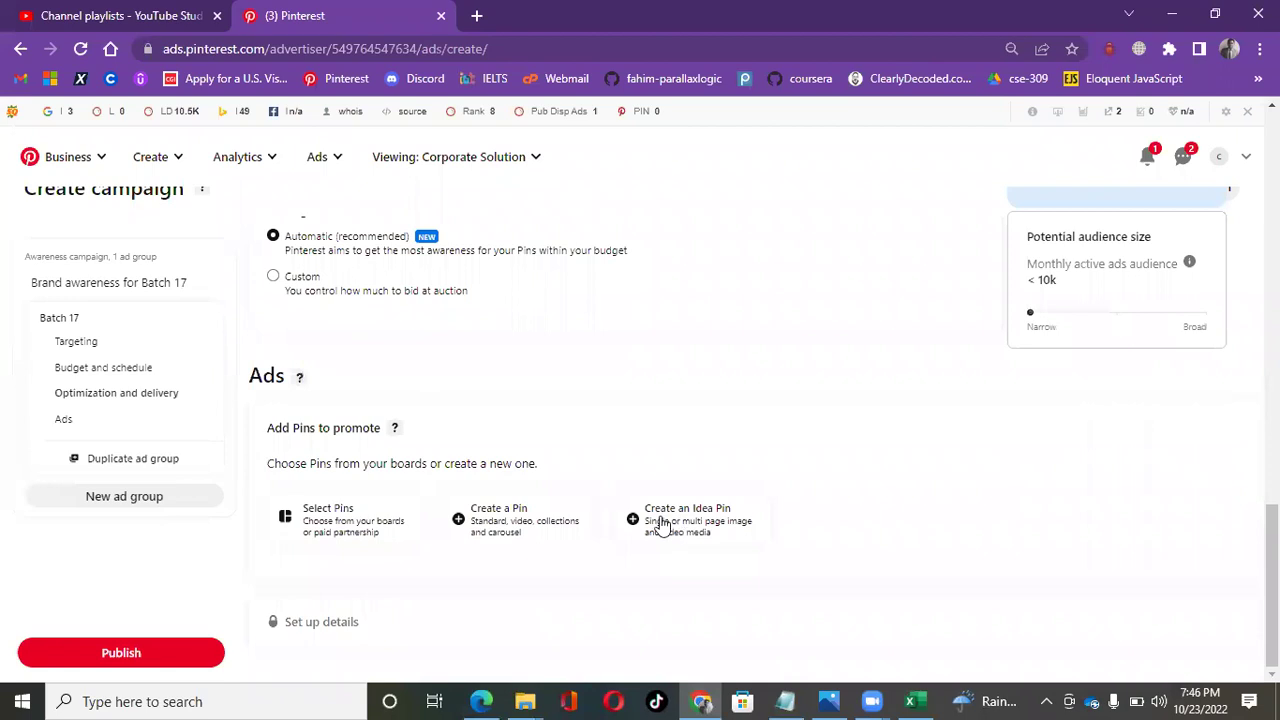
scroll(566, 394, "up", 2)
scroll(709, 443, "up", 8)
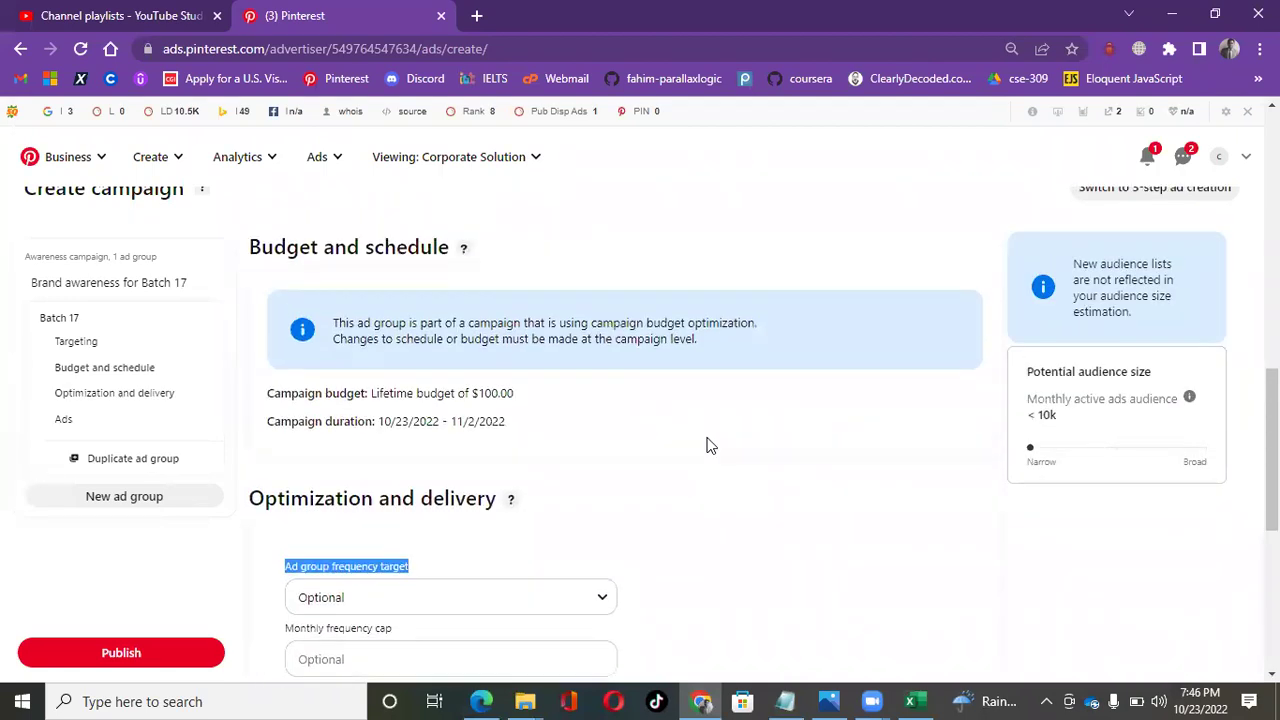
scroll(560, 477, "down", 5)
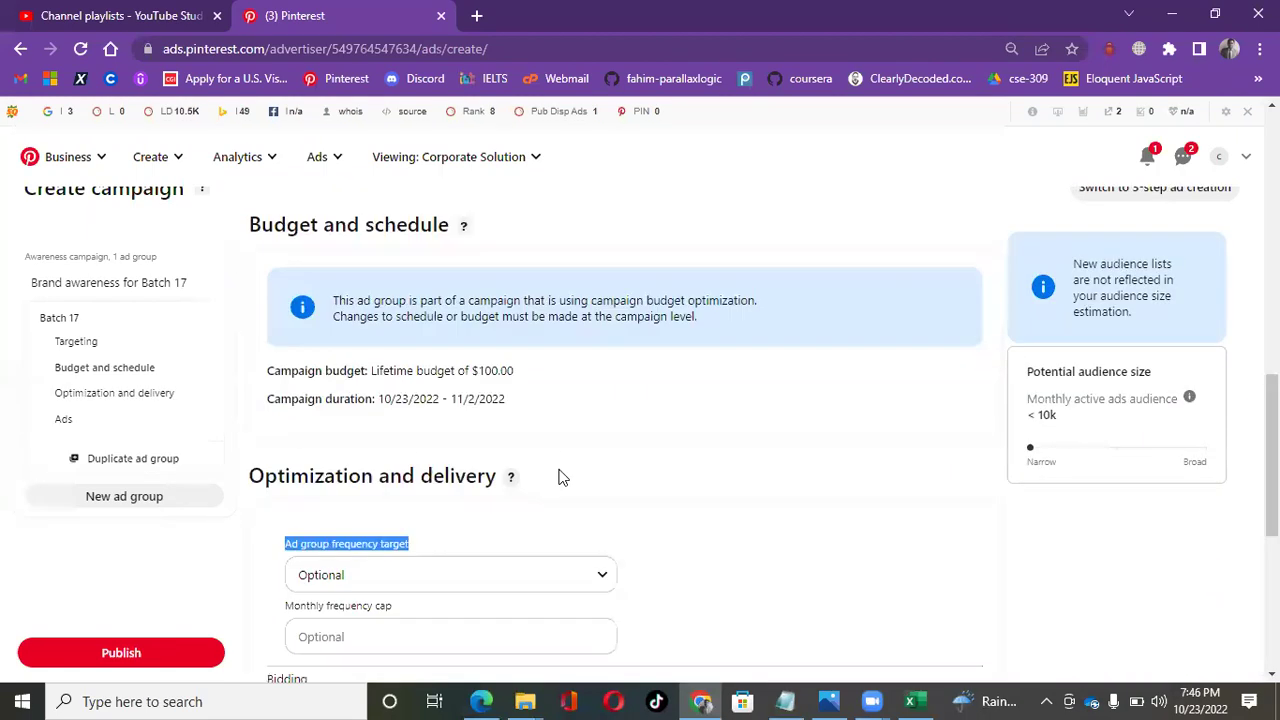
scroll(560, 477, "down", 3)
scroll(560, 477, "down", 2)
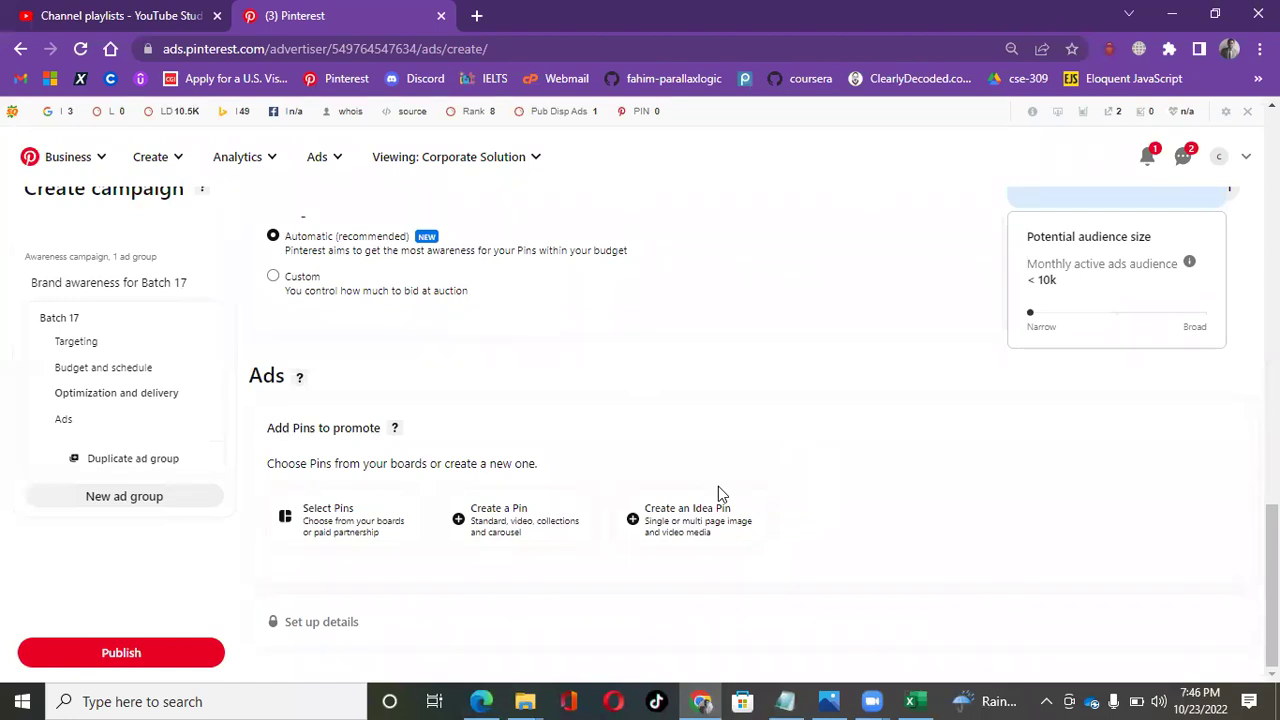
- Examine the Ads section's choices for adding existing or new Pins to promote
double_click(323, 380)
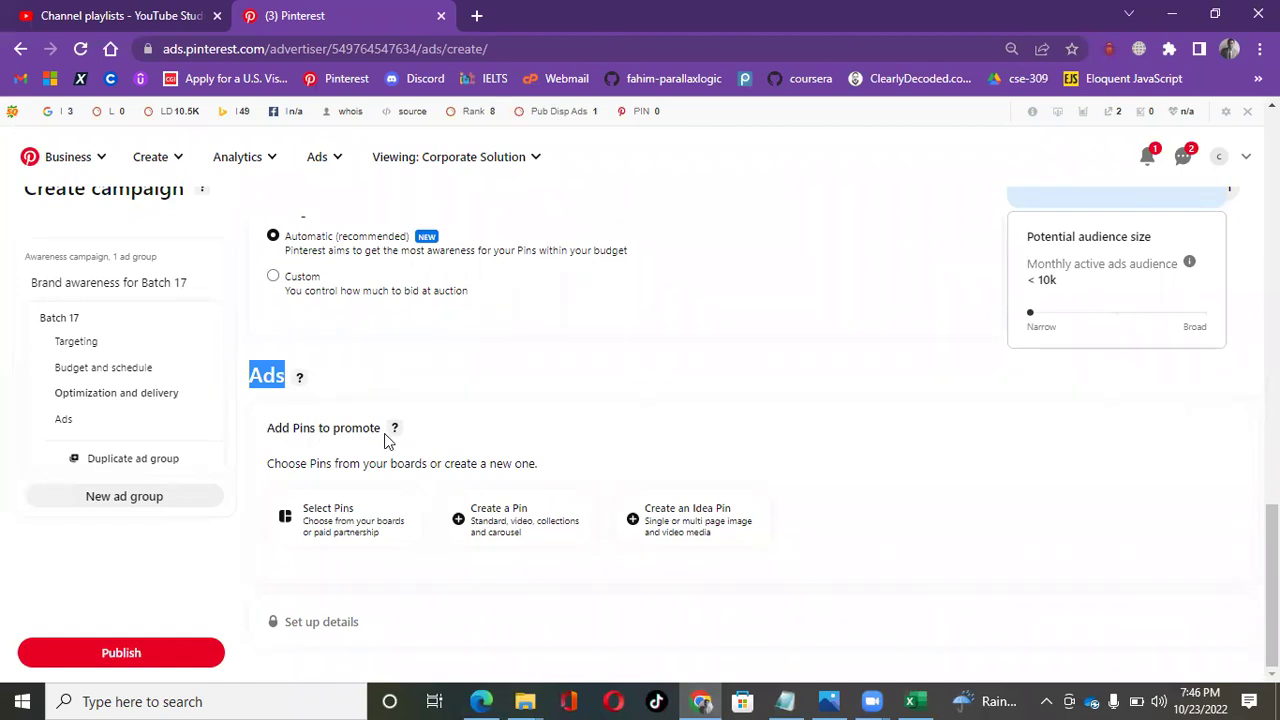
left_click(332, 428)
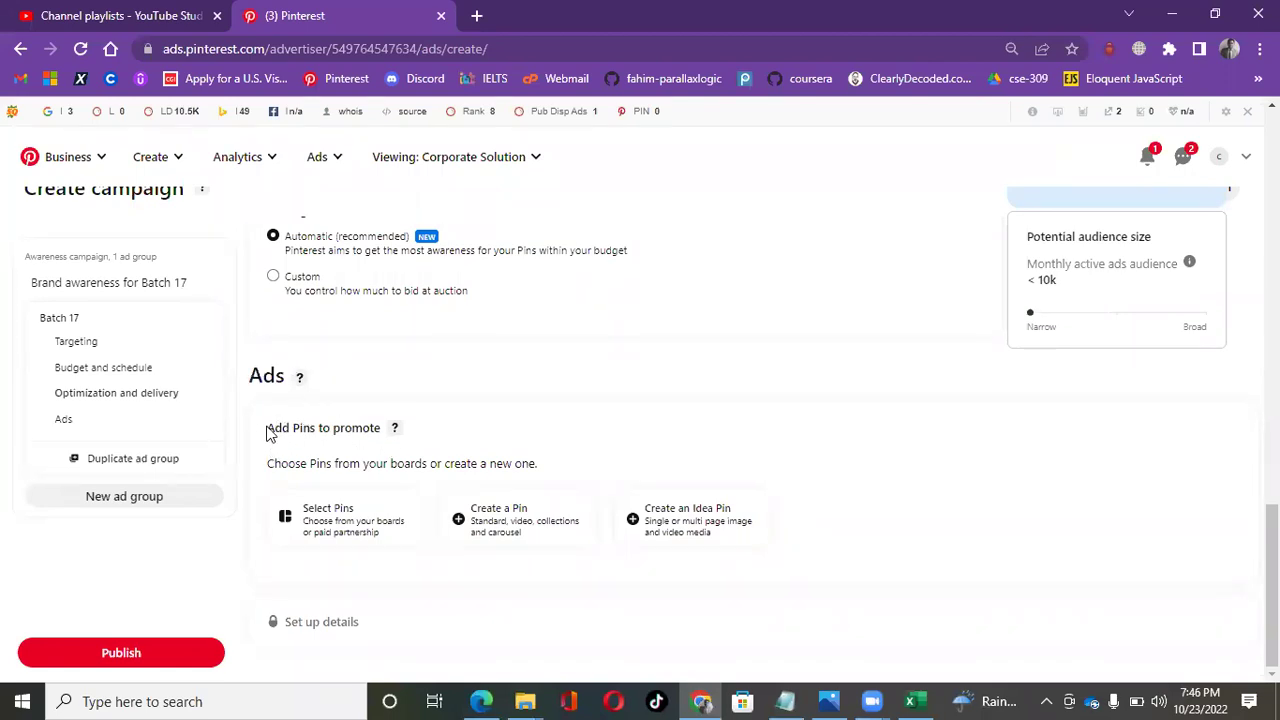
left_click_drag(274, 428, 398, 424)
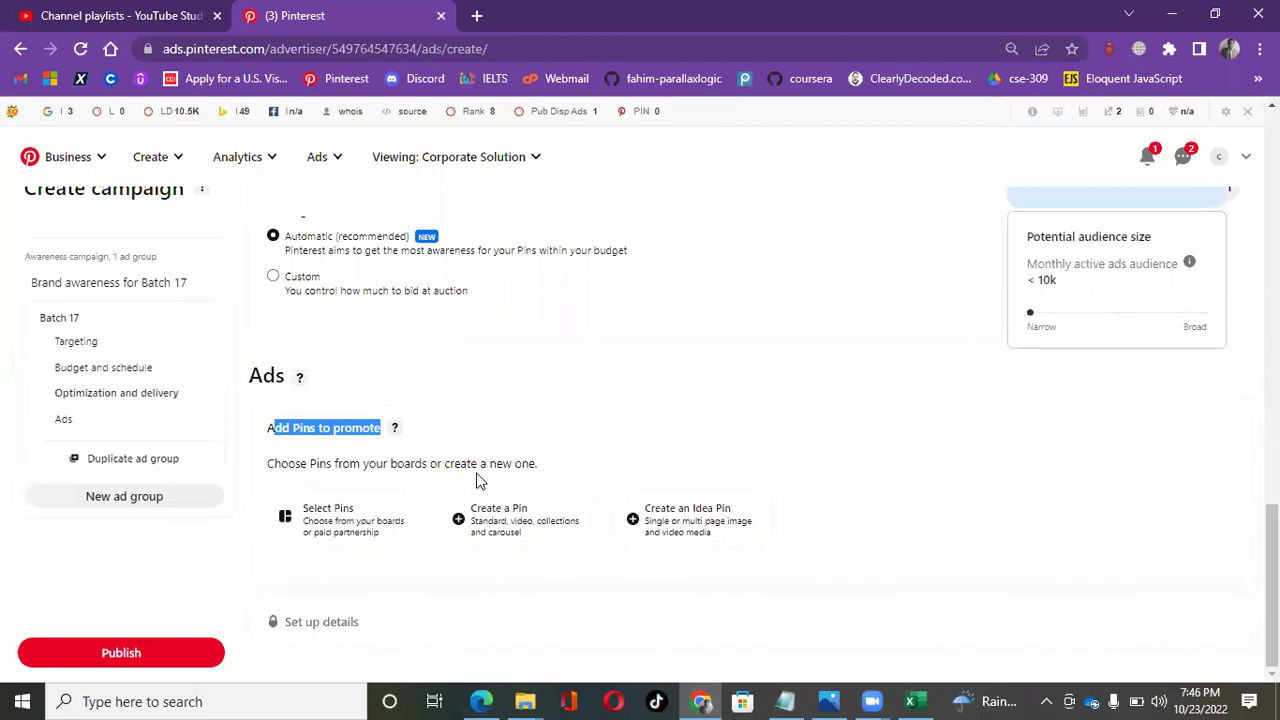
left_click_drag(540, 463, 274, 462)
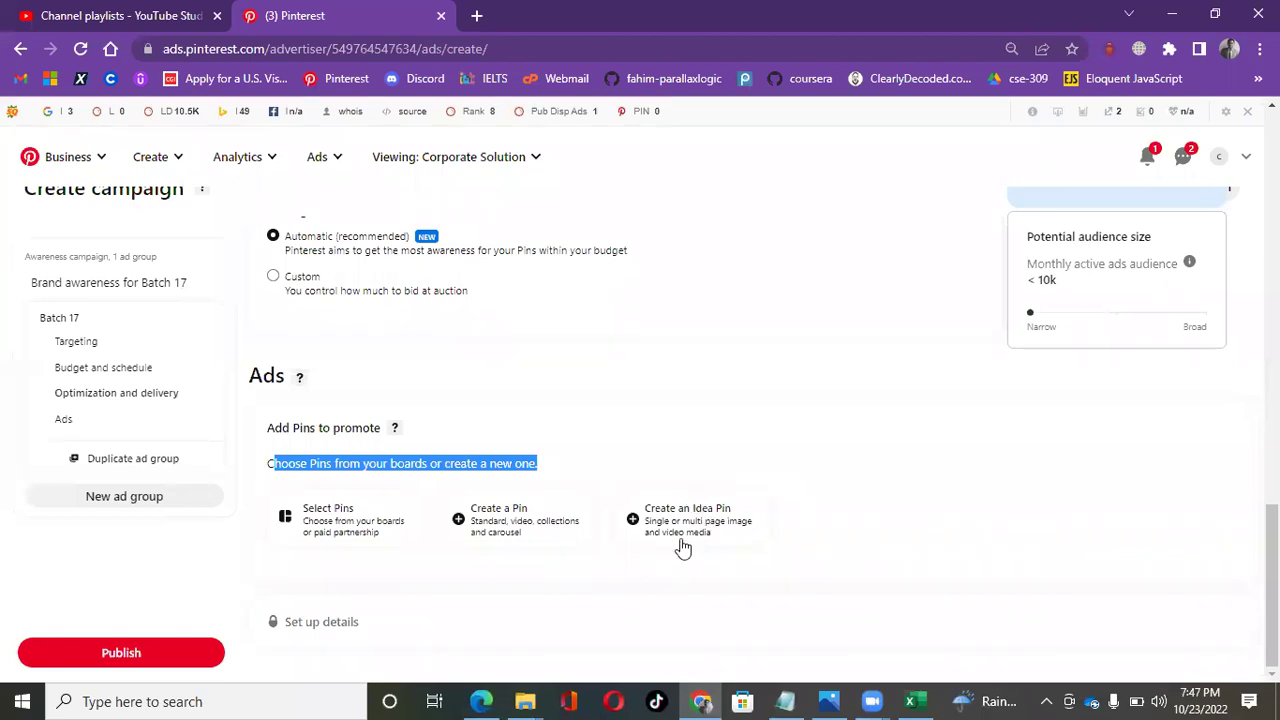
- Start creating a new Pin, assign it to the Nails Collection board and title it "Nails R Nails"
left_click(529, 540)
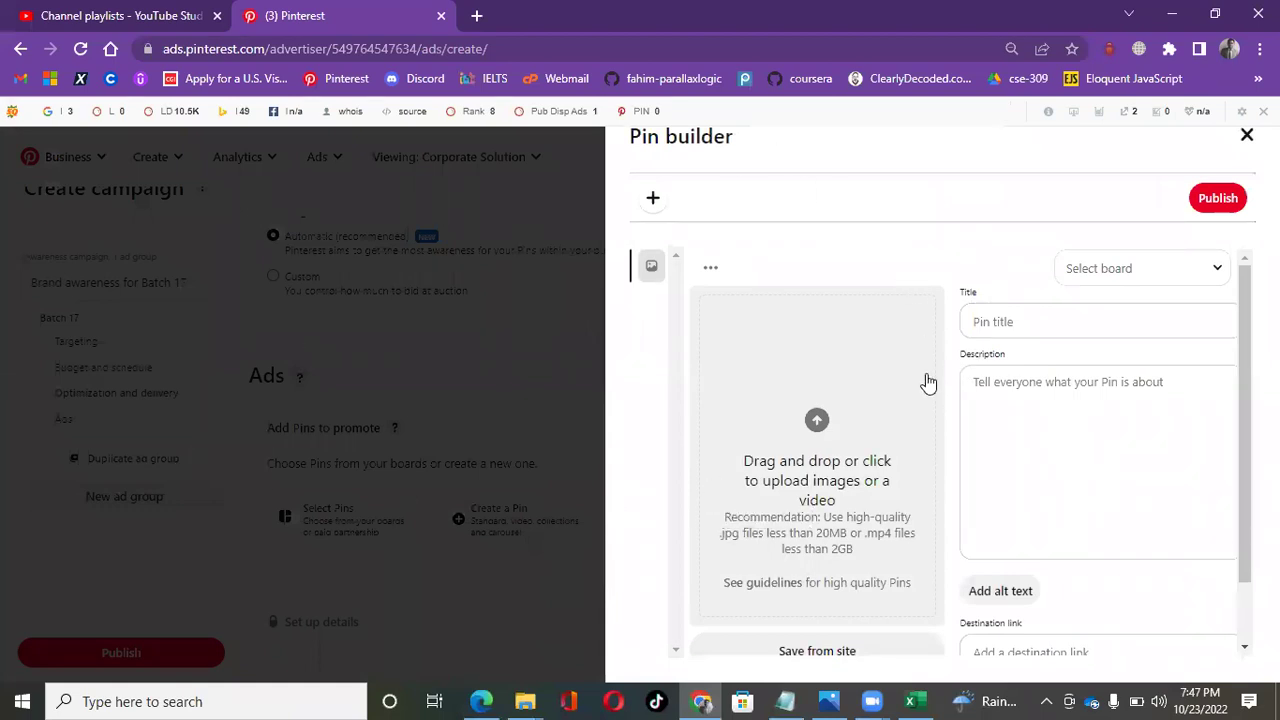
scroll(928, 392, "down", 1)
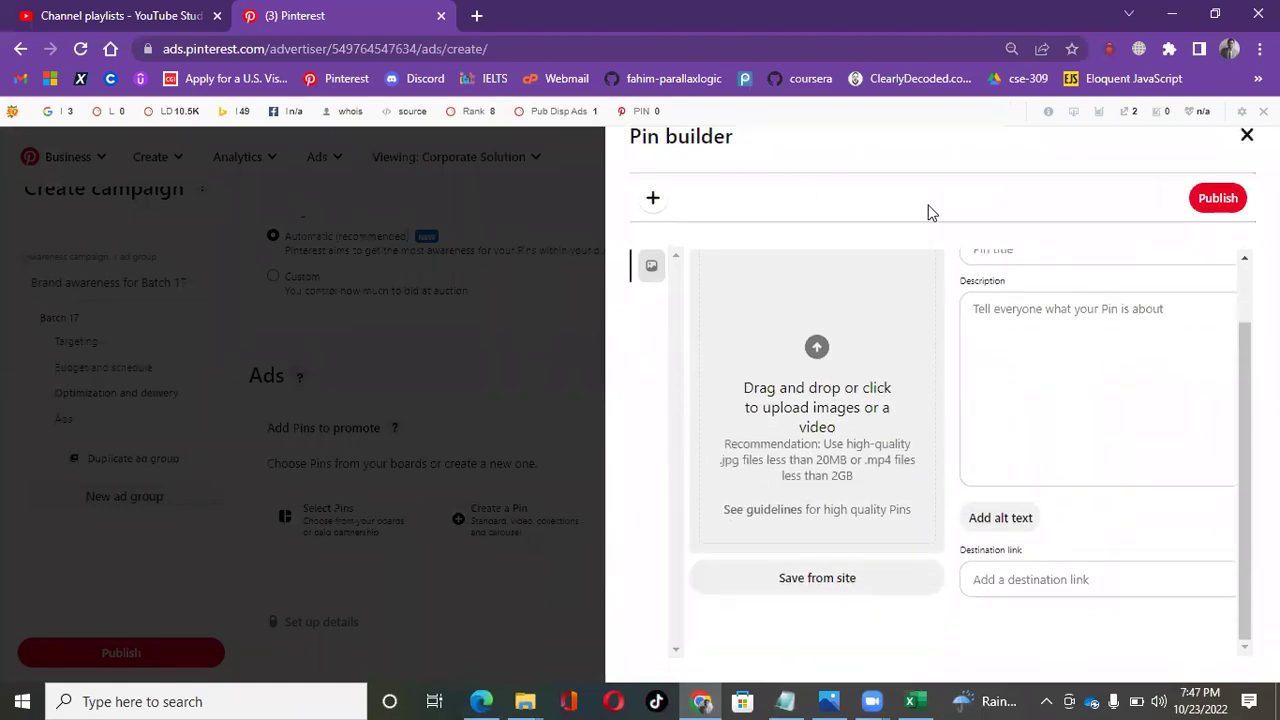
scroll(1042, 384, "up", 1)
left_click(1136, 271)
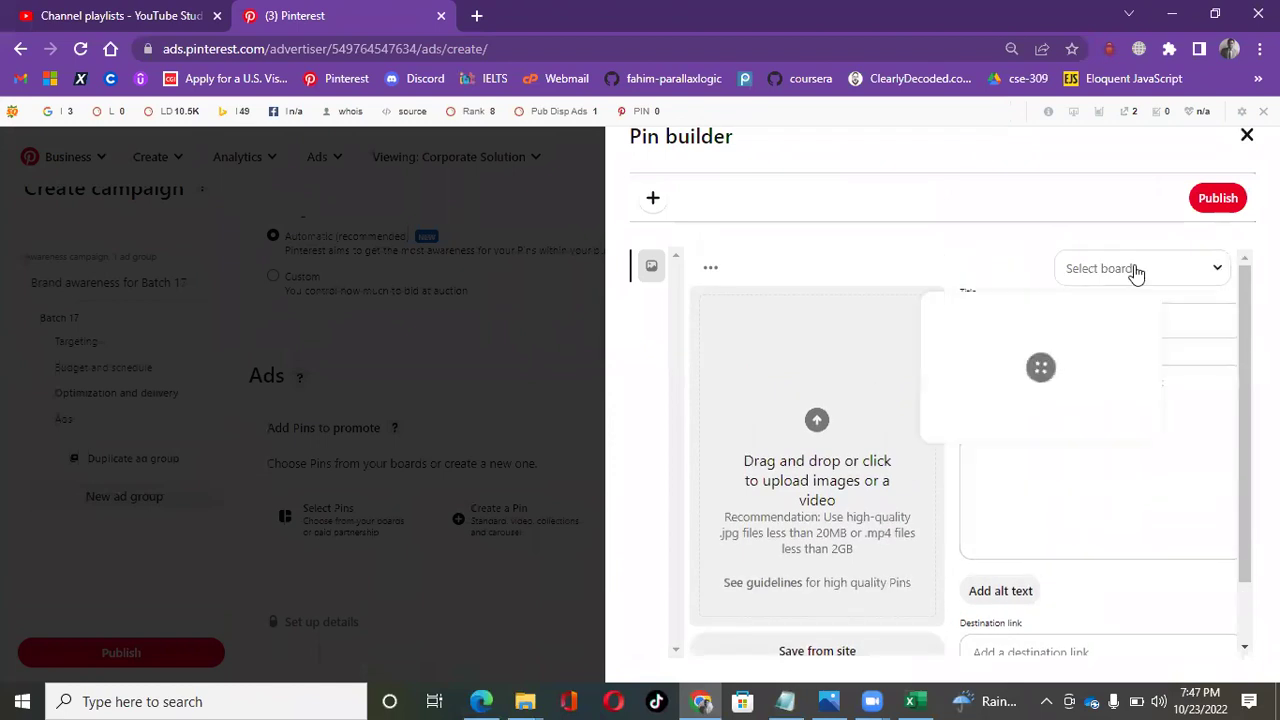
left_click(1016, 441)
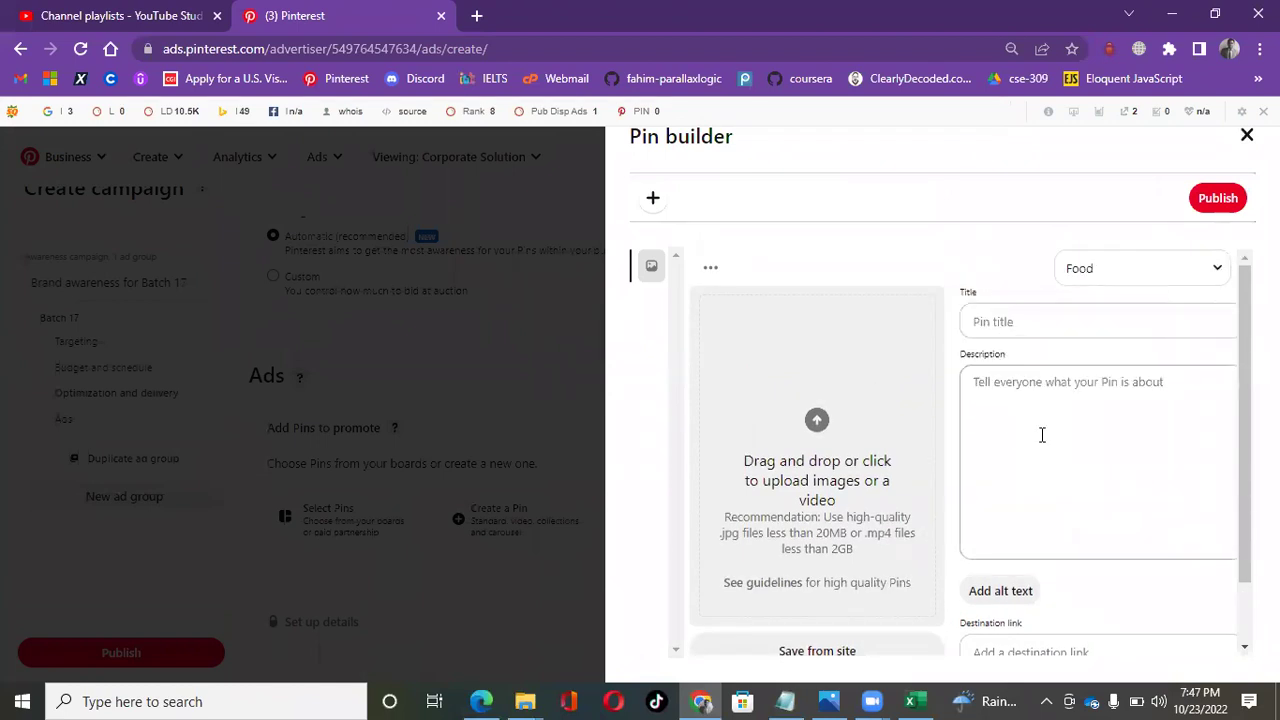
left_click(1086, 275)
scroll(1011, 455, "down", 2)
left_click(1016, 434)
left_click(1038, 319)
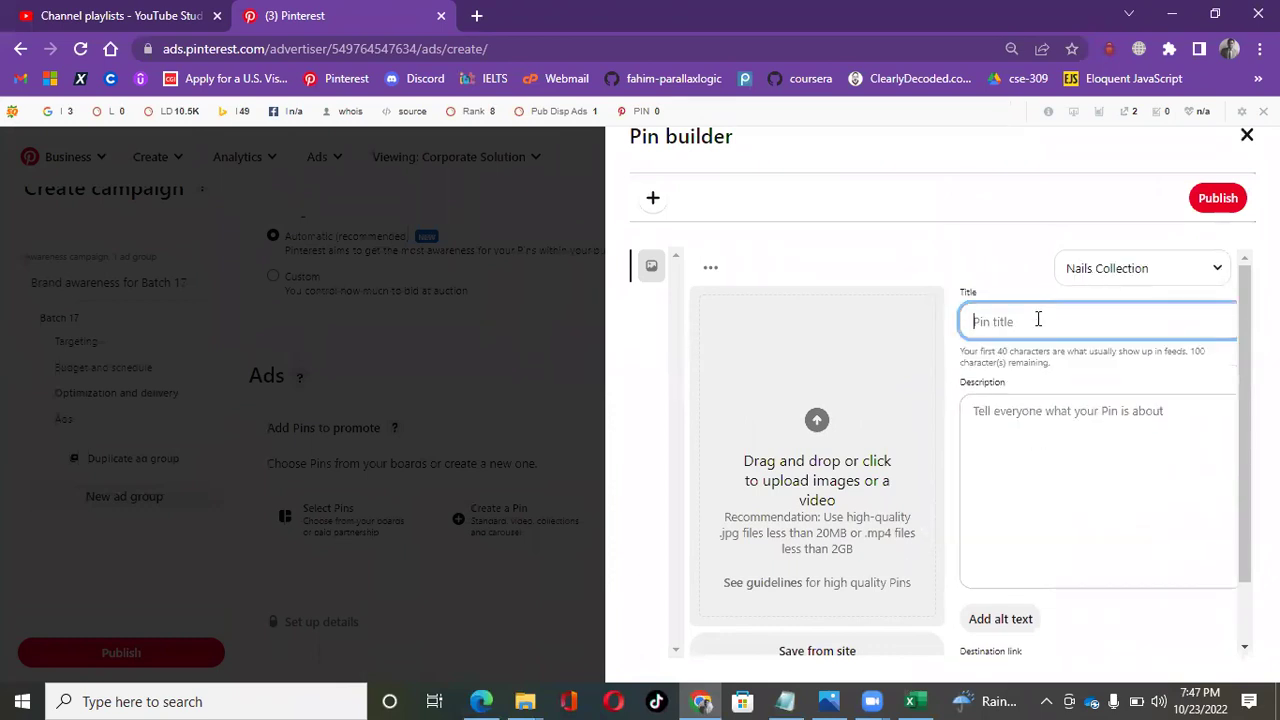
type("Nails R Nails")
- Choose the Nails2 image from the LeadIt folder as the Pin's picture
left_click(910, 445)
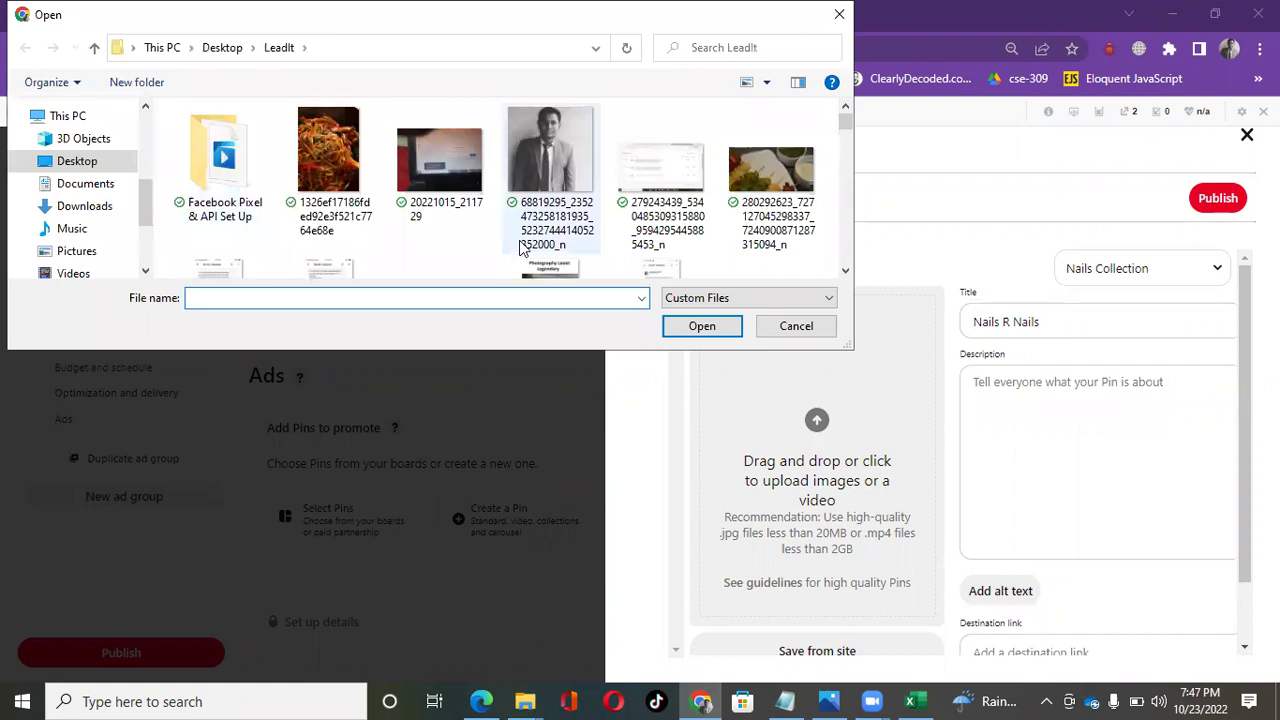
scroll(520, 248, "up", 1)
scroll(519, 254, "down", 5)
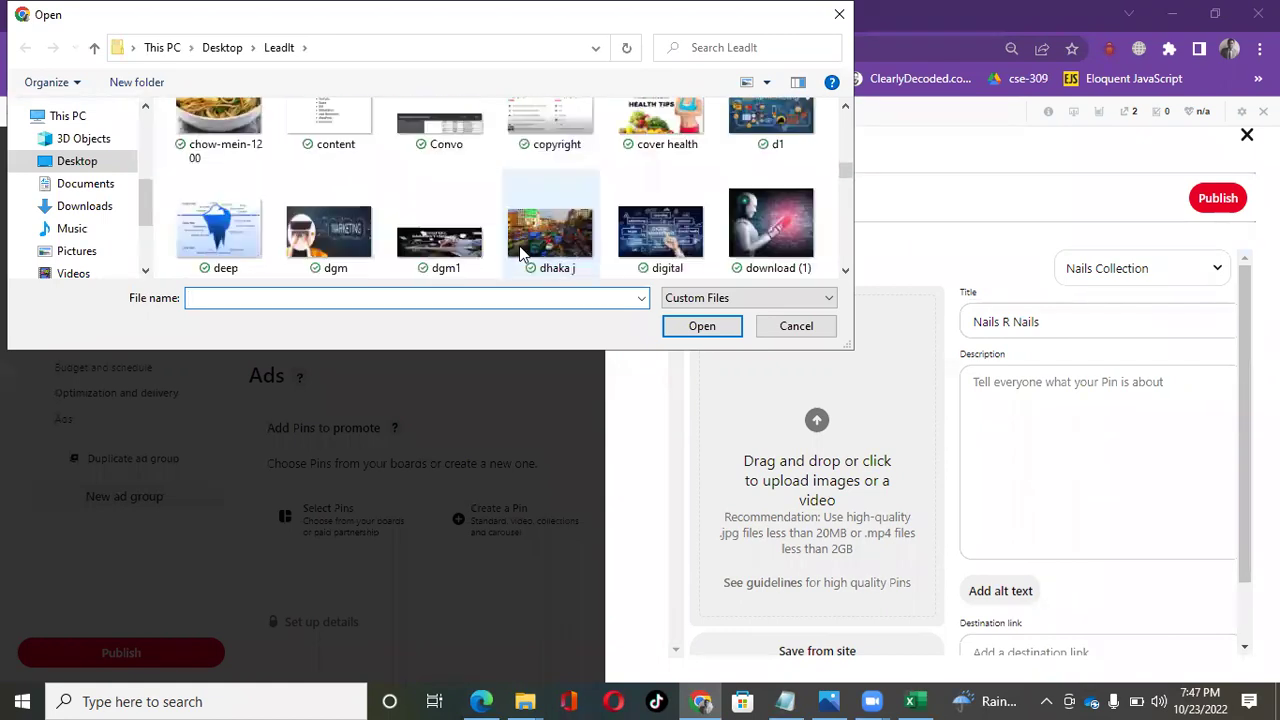
scroll(520, 254, "down", 3)
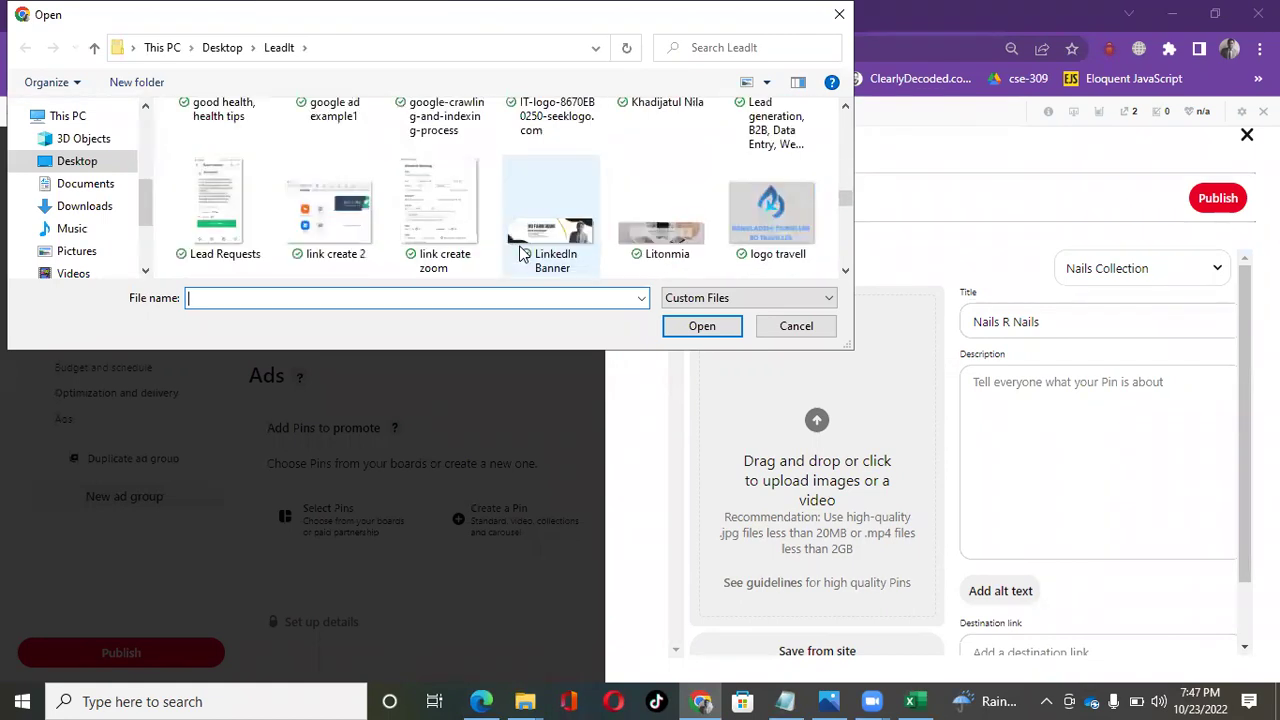
scroll(520, 254, "down", 1)
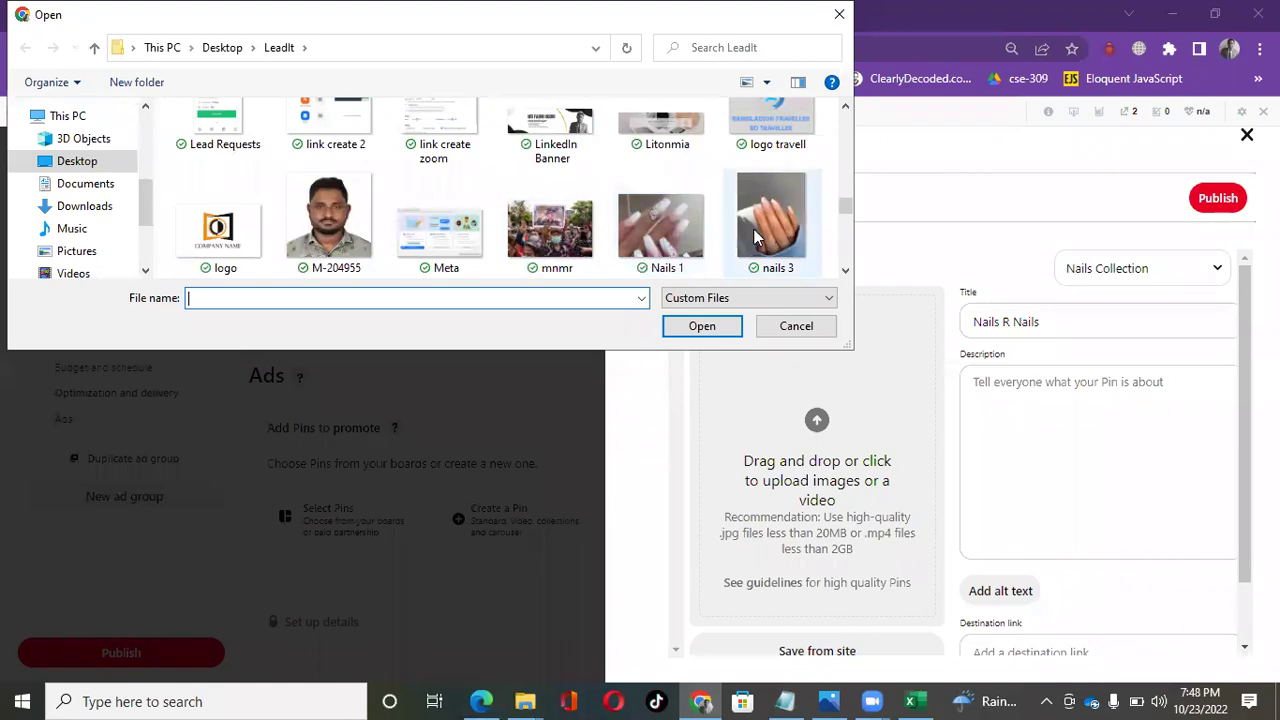
scroll(753, 228, "down", 1)
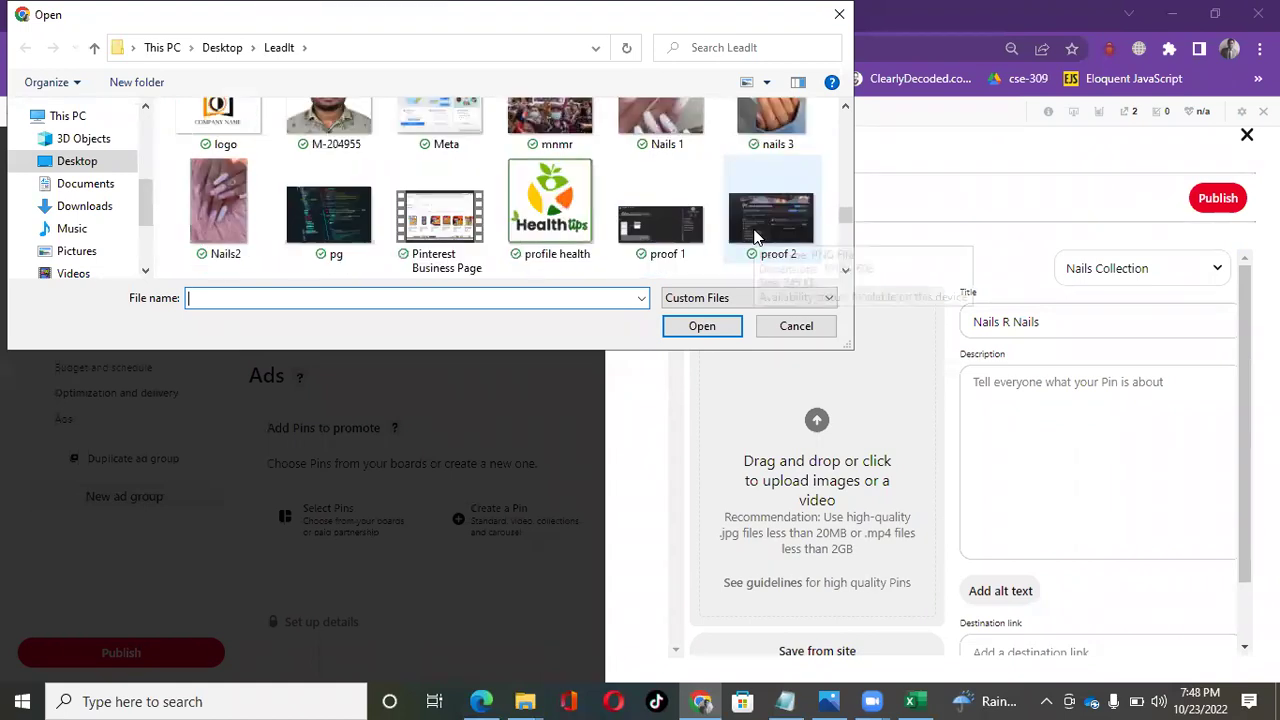
left_click(210, 189)
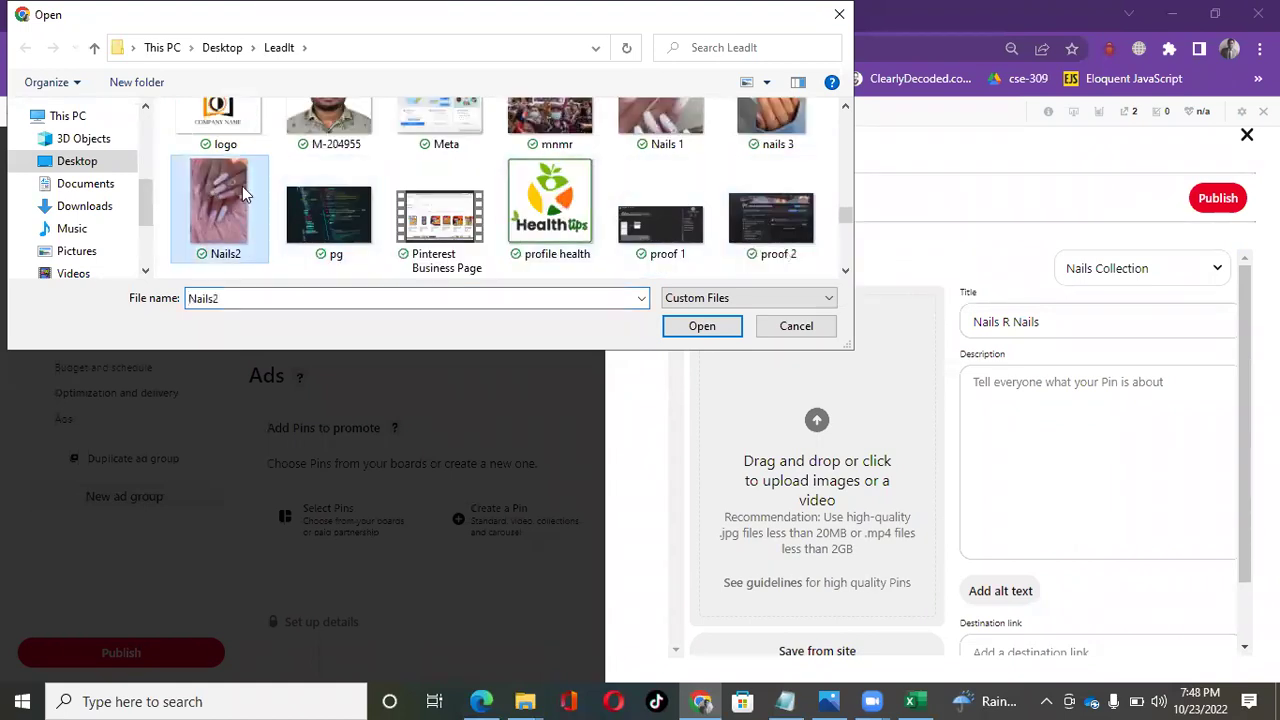
left_click(700, 326)
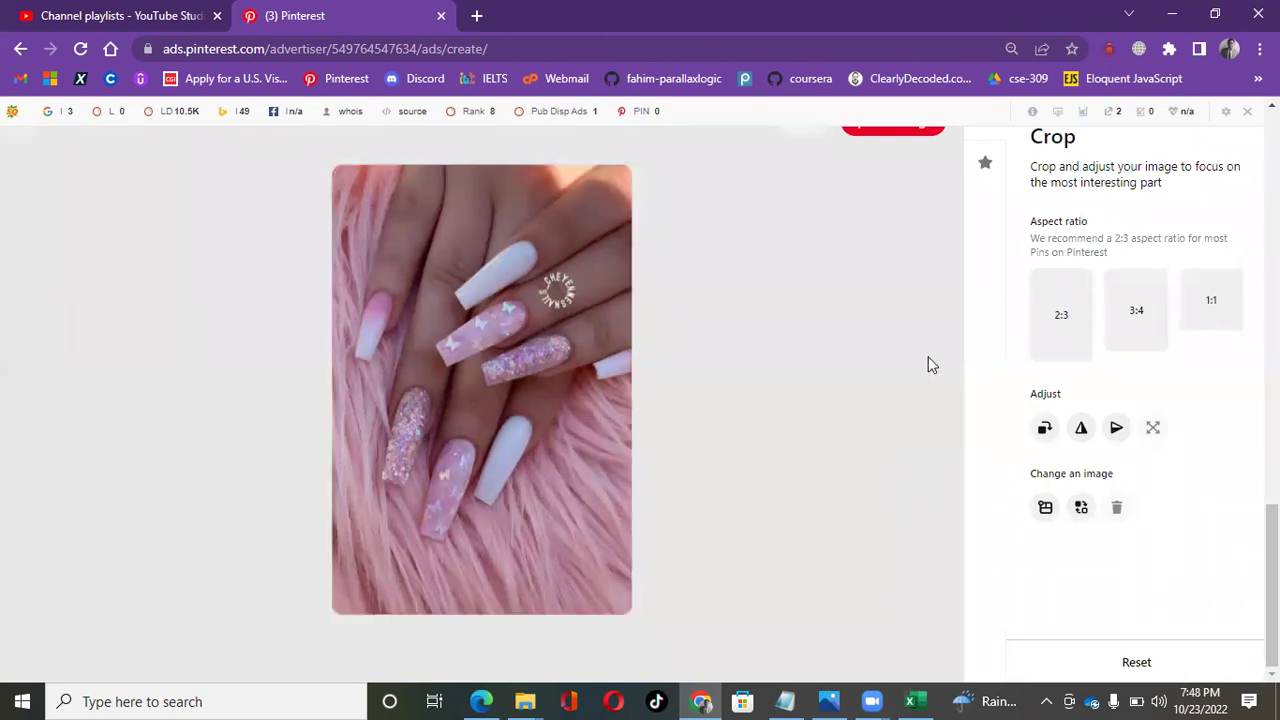
- Compare the 2:3, 3:4 and 1:1 crop ratios and set the nail image to 1:1
left_click(1062, 325)
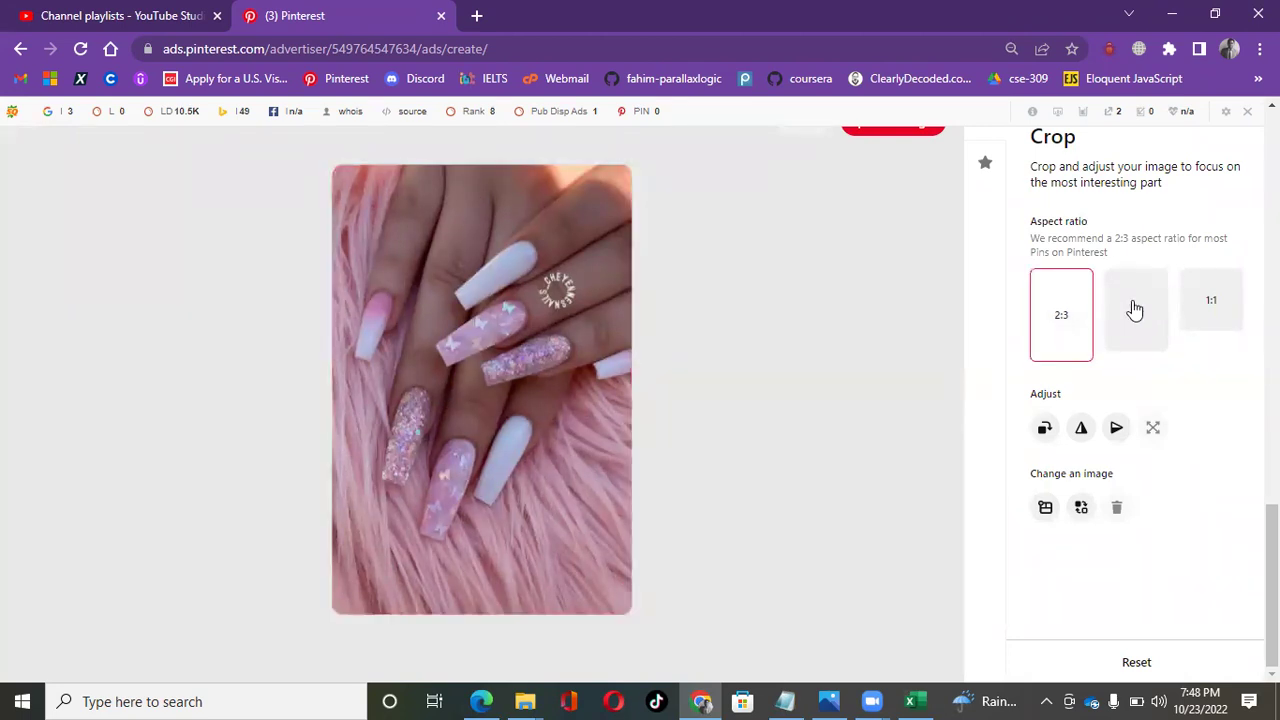
left_click(1135, 310)
left_click(1237, 303)
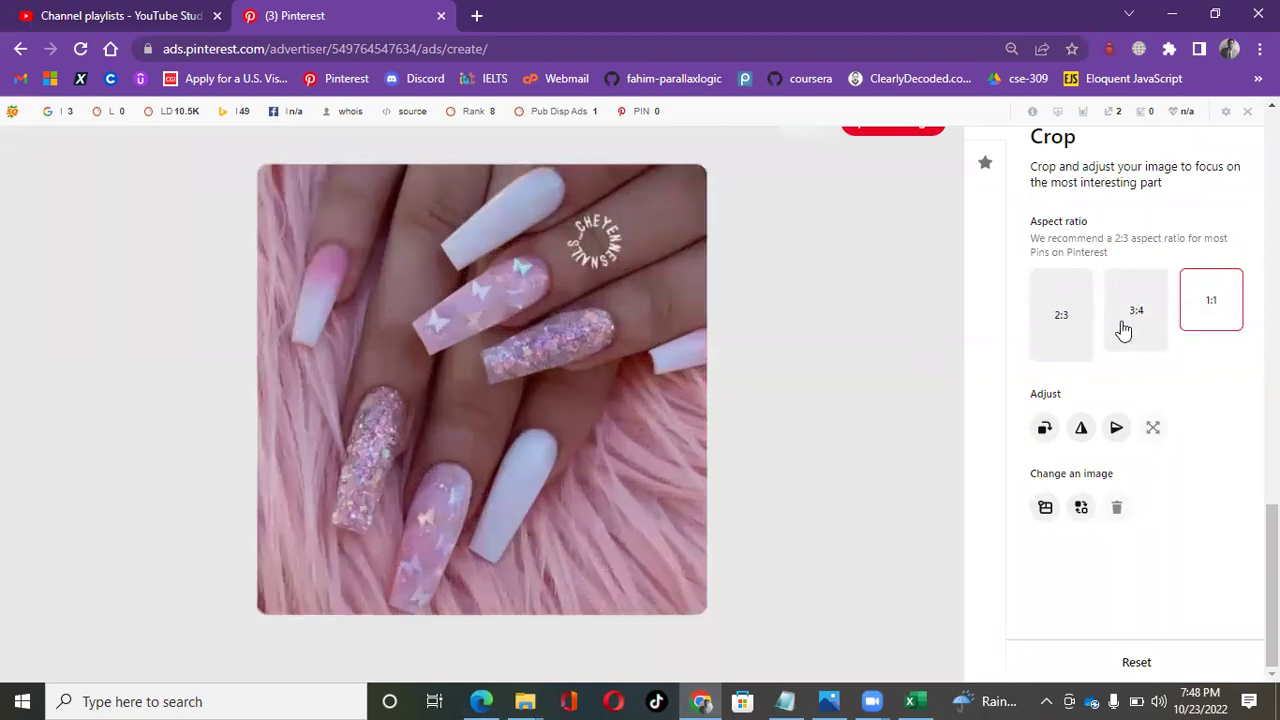
left_click(1122, 330)
left_click(1077, 328)
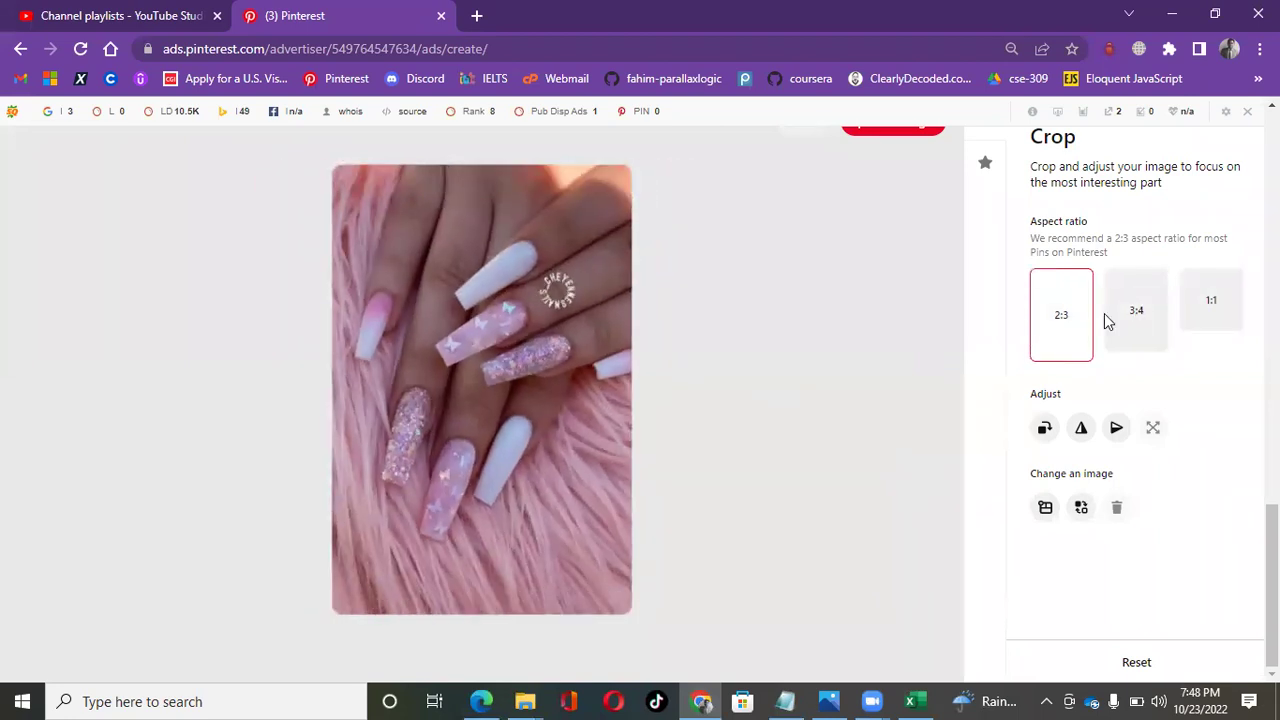
left_click(1140, 312)
left_click(1218, 297)
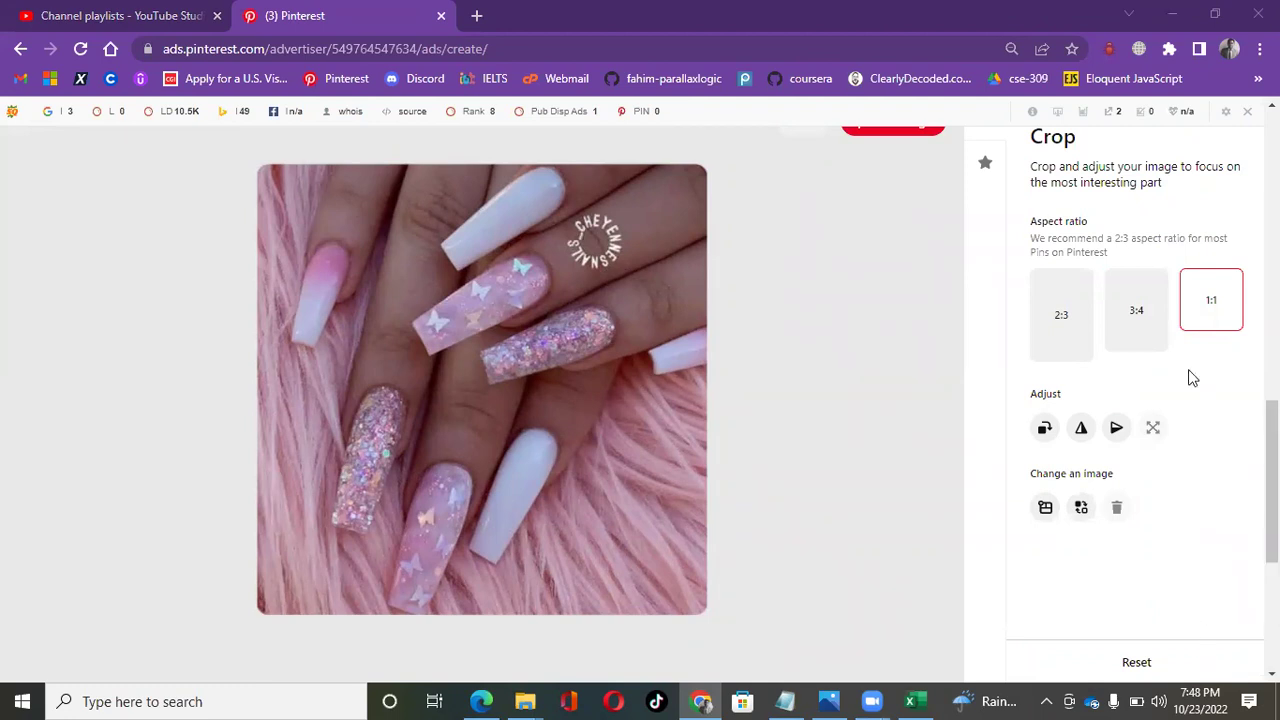
- Disable the SEObar for this domain and upload the cropped nail image to the Pin
left_click(1247, 112)
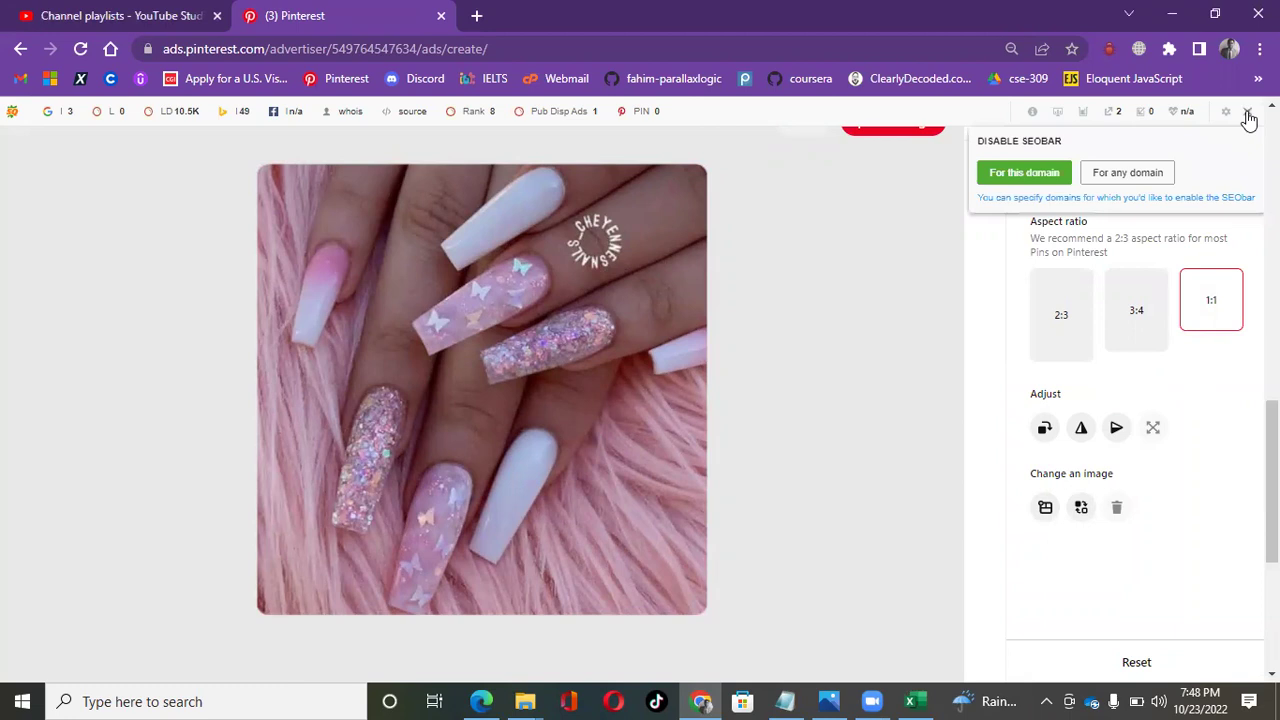
left_click(1018, 174)
left_click(862, 126)
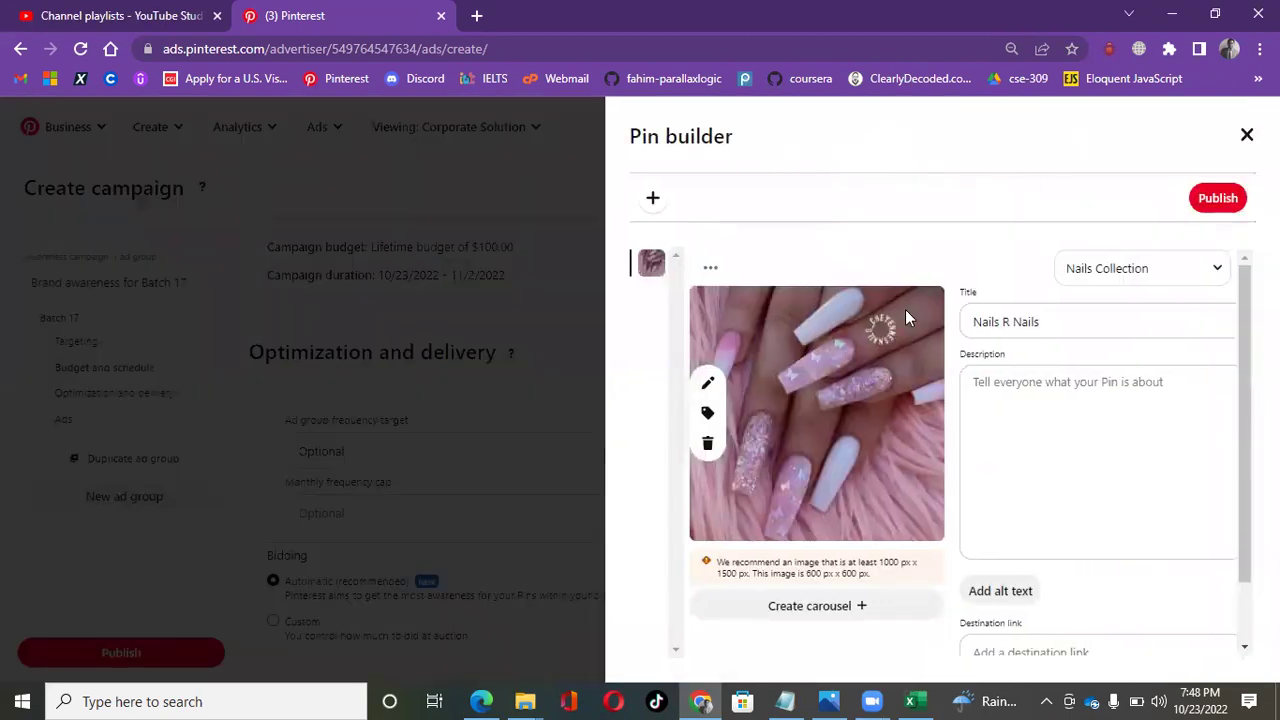
- Fill the Pin's description with random placeholder text and enter 4T3 as the destination link
left_click(1017, 388)
type("feabdERH")
key("Tab")
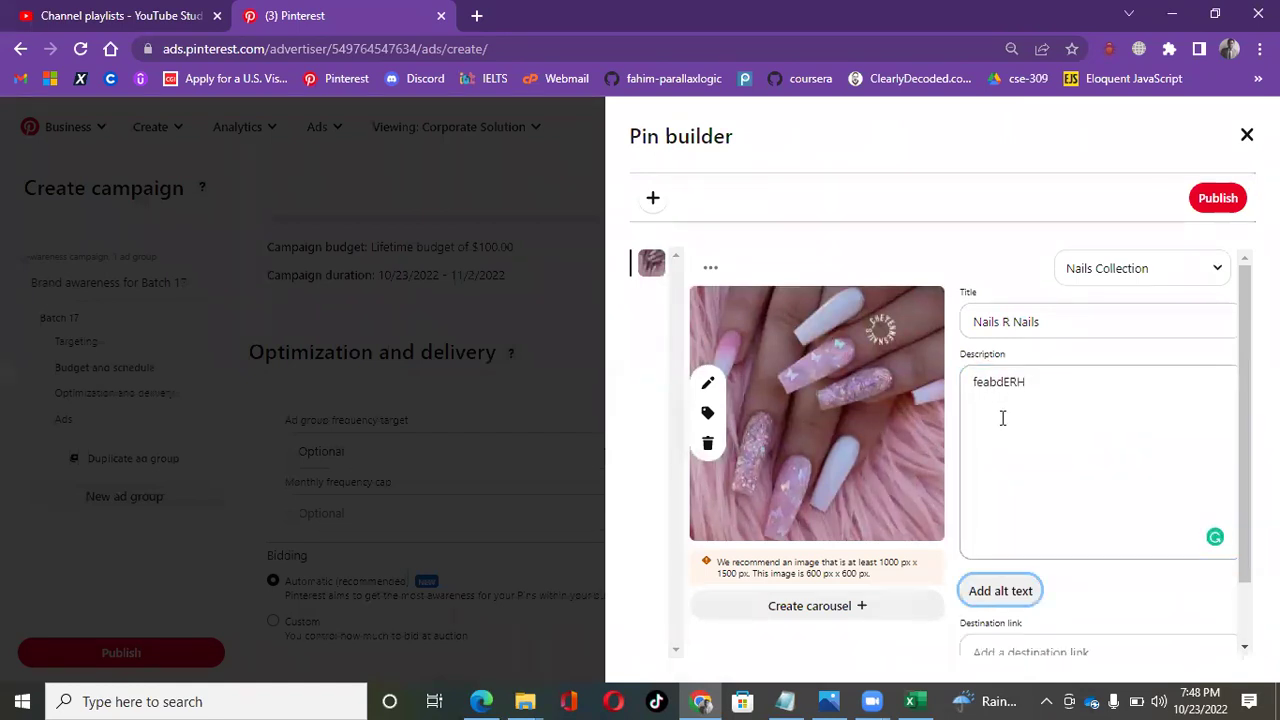
key("Tab")
type("4")
key("shift+Tab")
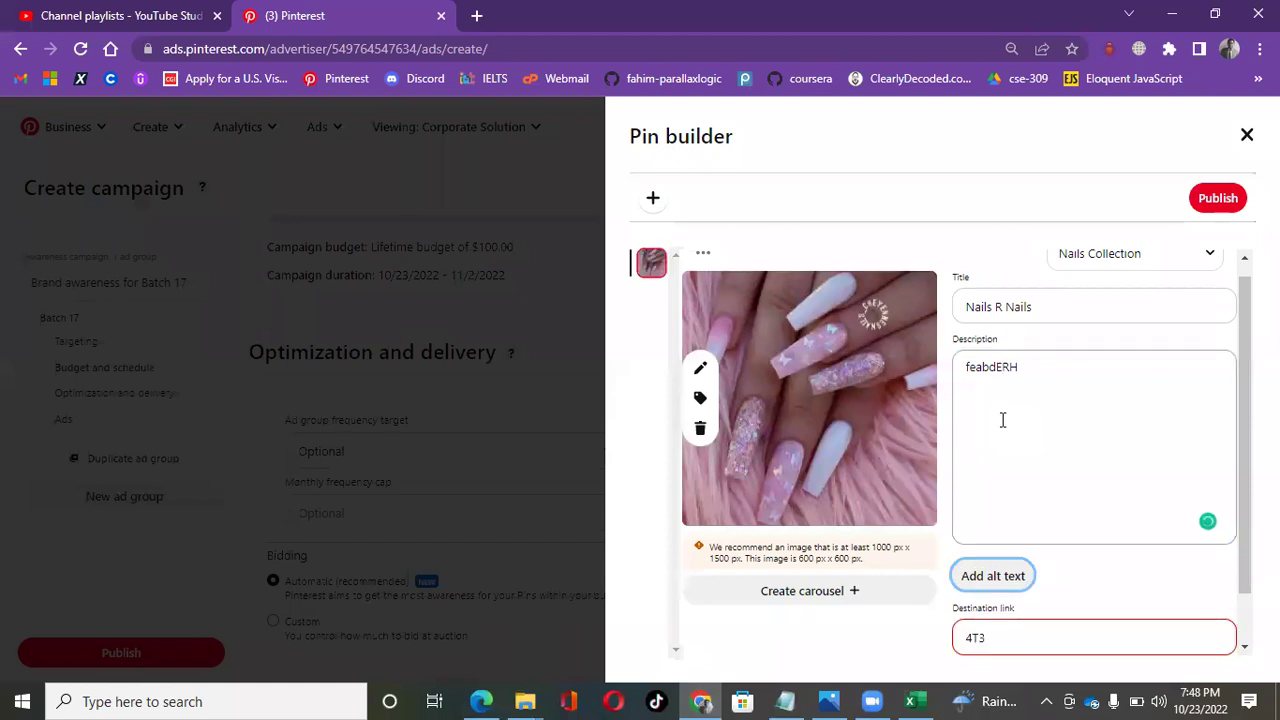
left_click(995, 408)
type("RT46JTI")
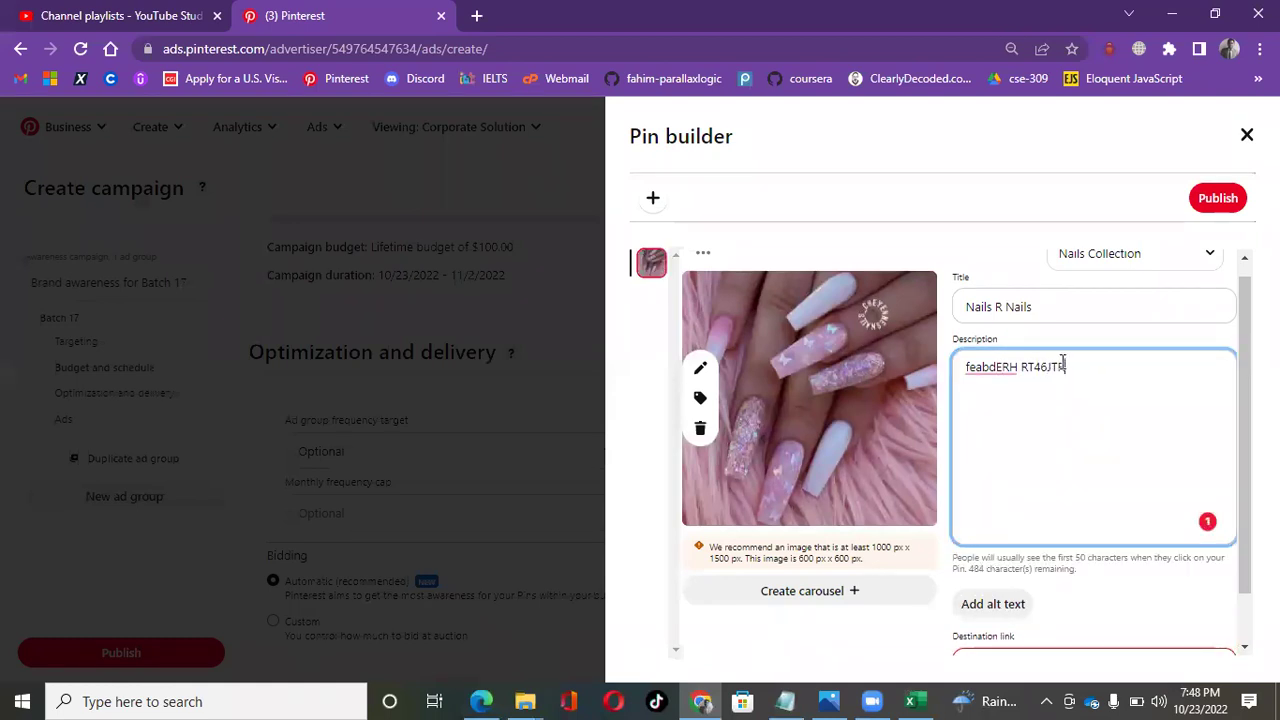
- Replace the Pin's description with "LOREUM" and clear the destination link
key("ctrl+a")
key("BackSpace")
type("LO")
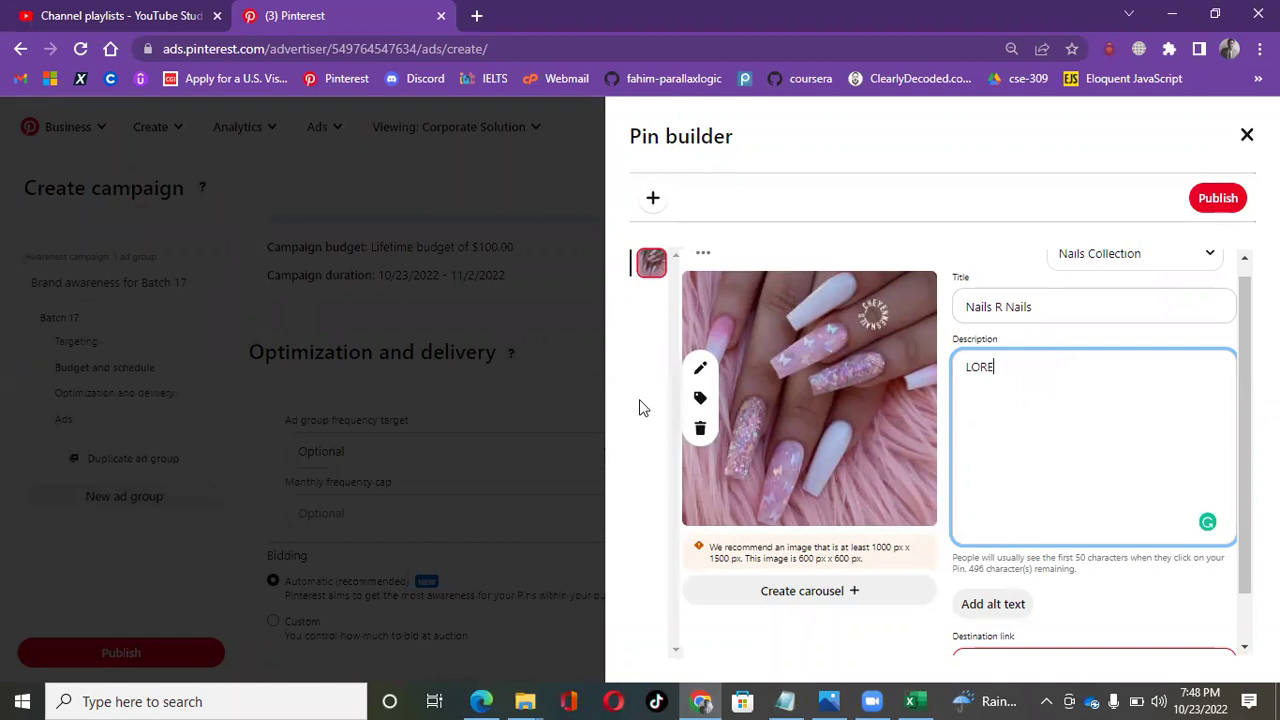
type("REUM")
scroll(1080, 594, "down", 1)
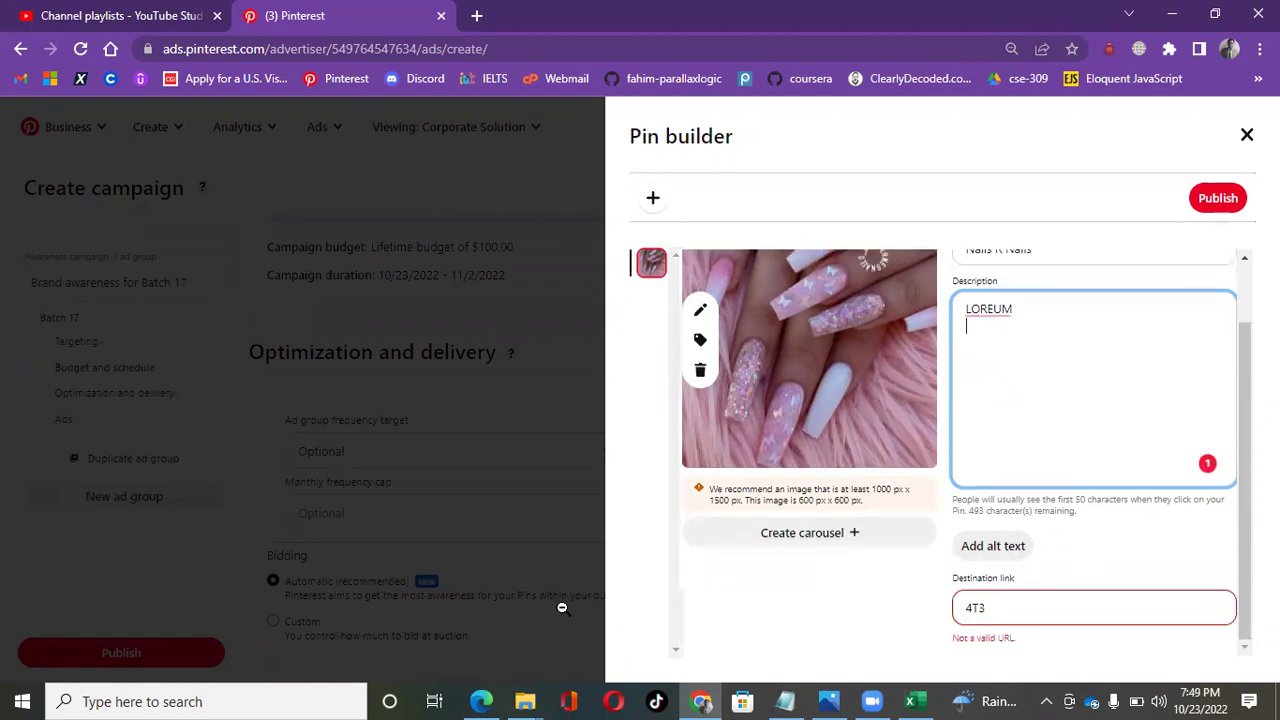
key("Tab")
key("BackSpace")
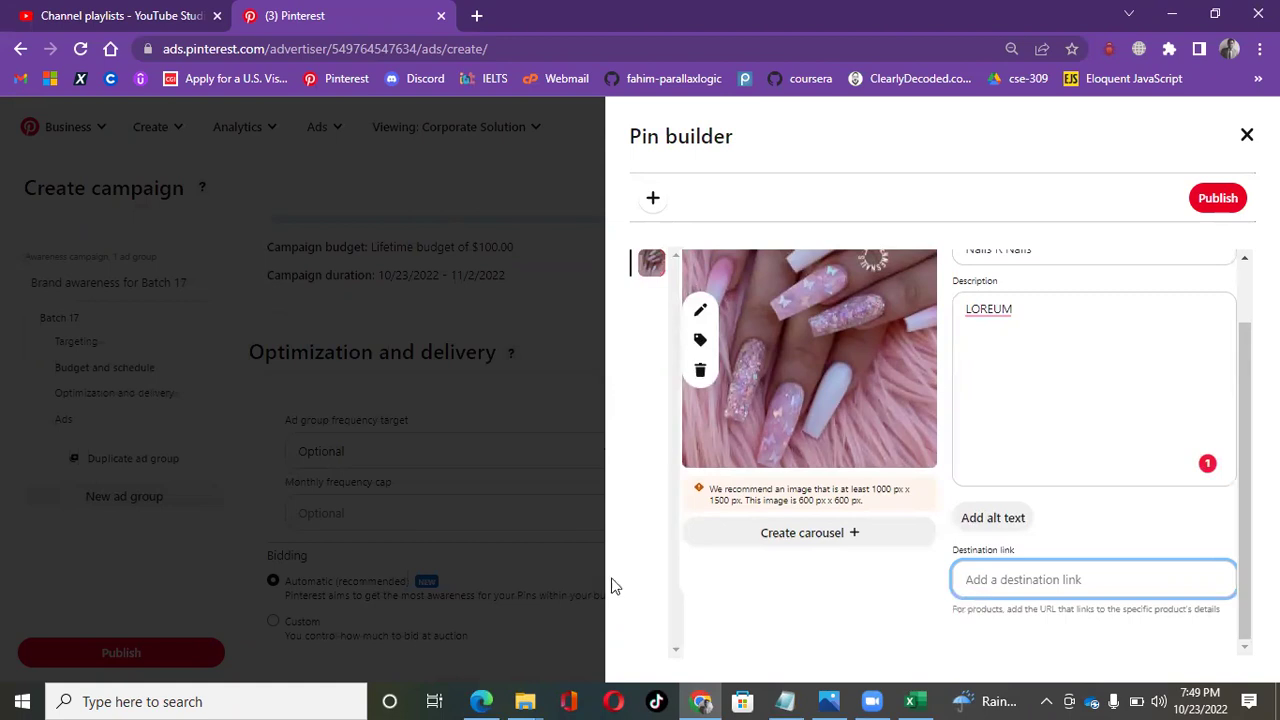
- Search Google for "NAIL" in a new browser tab and browse the results for a nail business
left_click(474, 14)
left_click(275, 51)
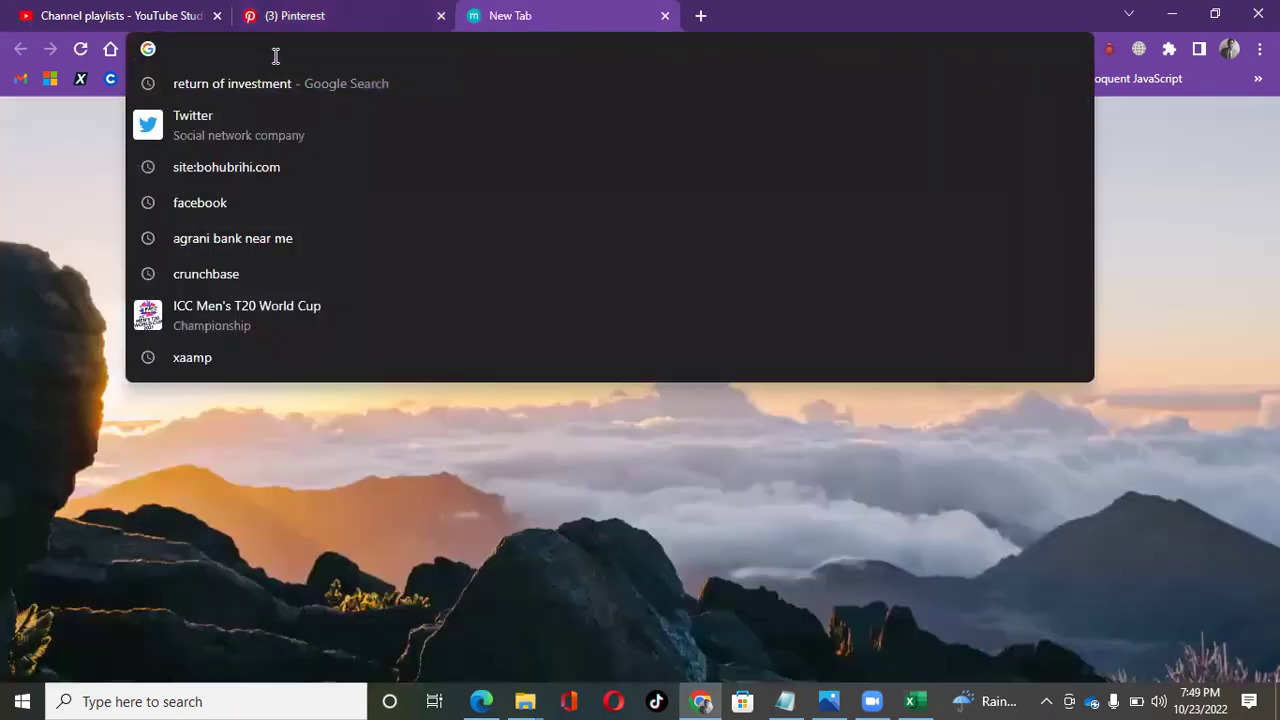
type("NAIL")
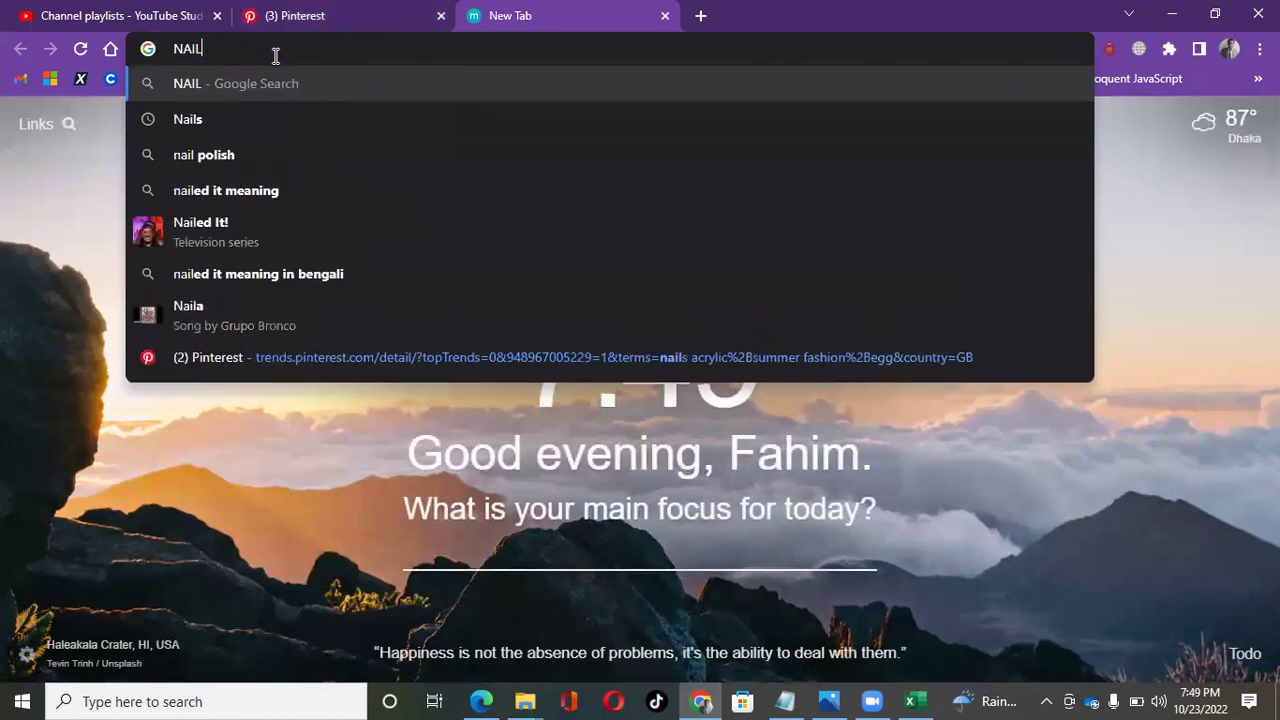
key("Return")
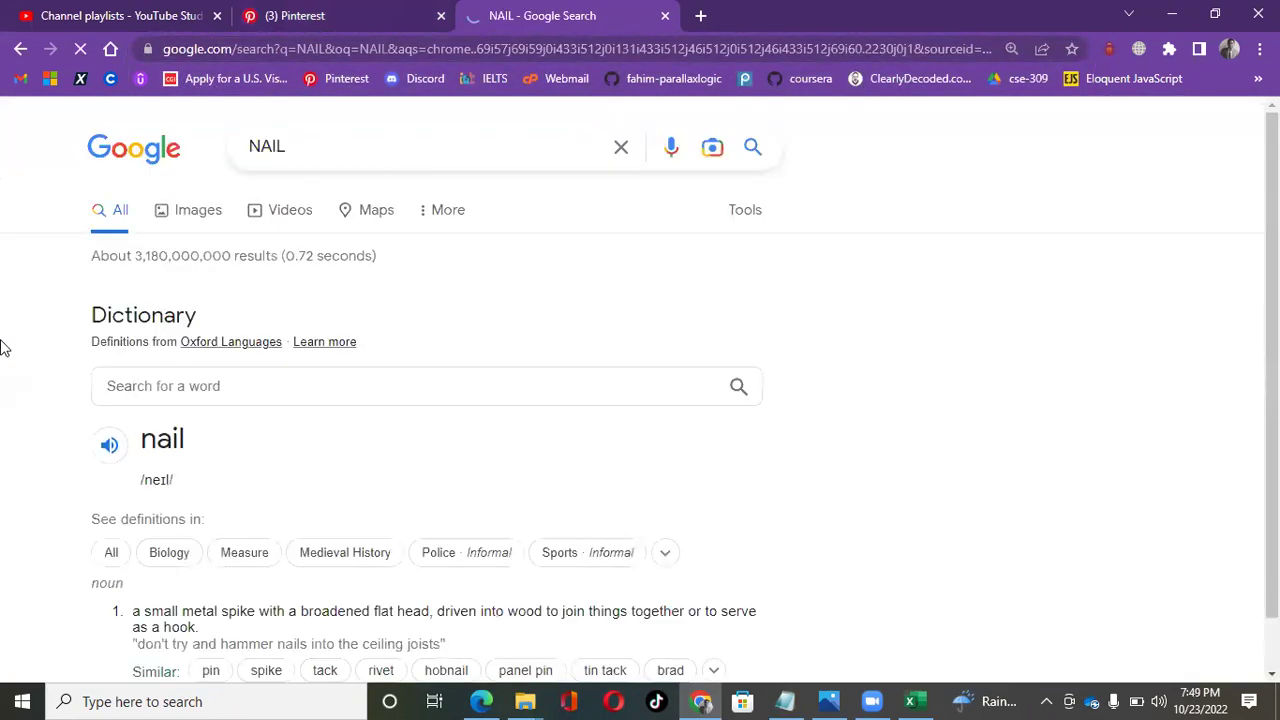
scroll(203, 619, "down", 3)
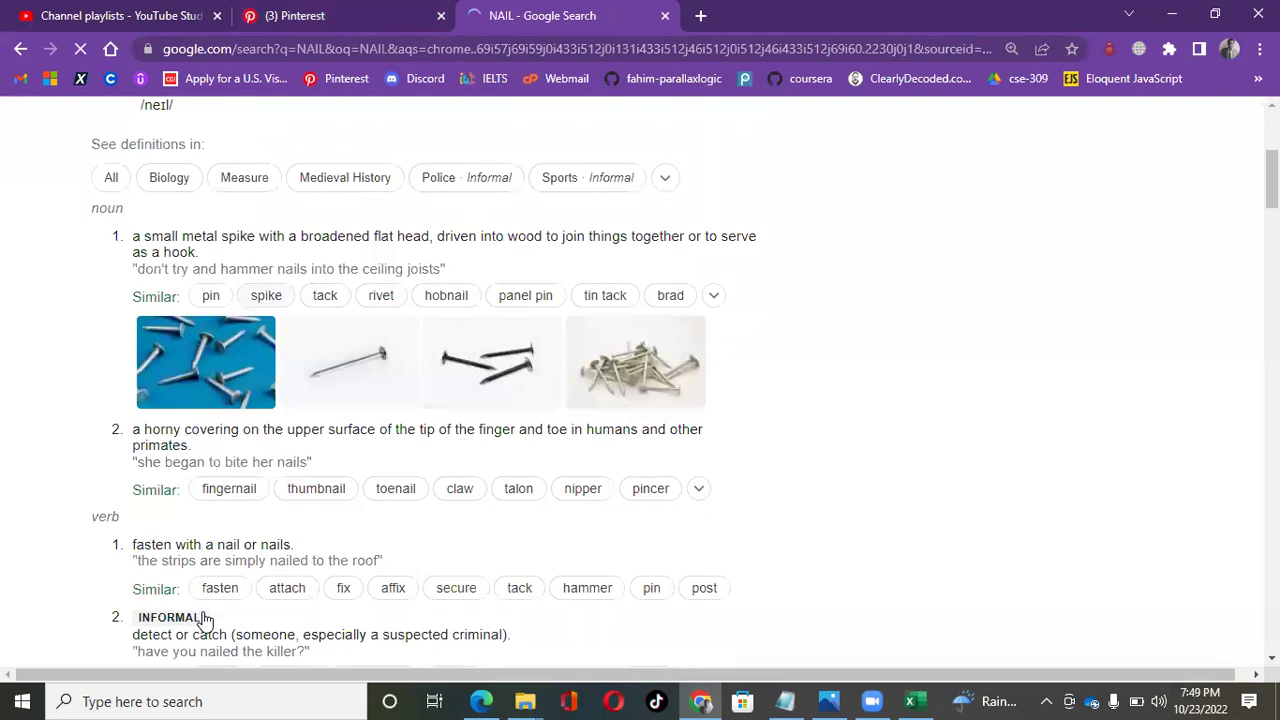
scroll(188, 500, "down", 6)
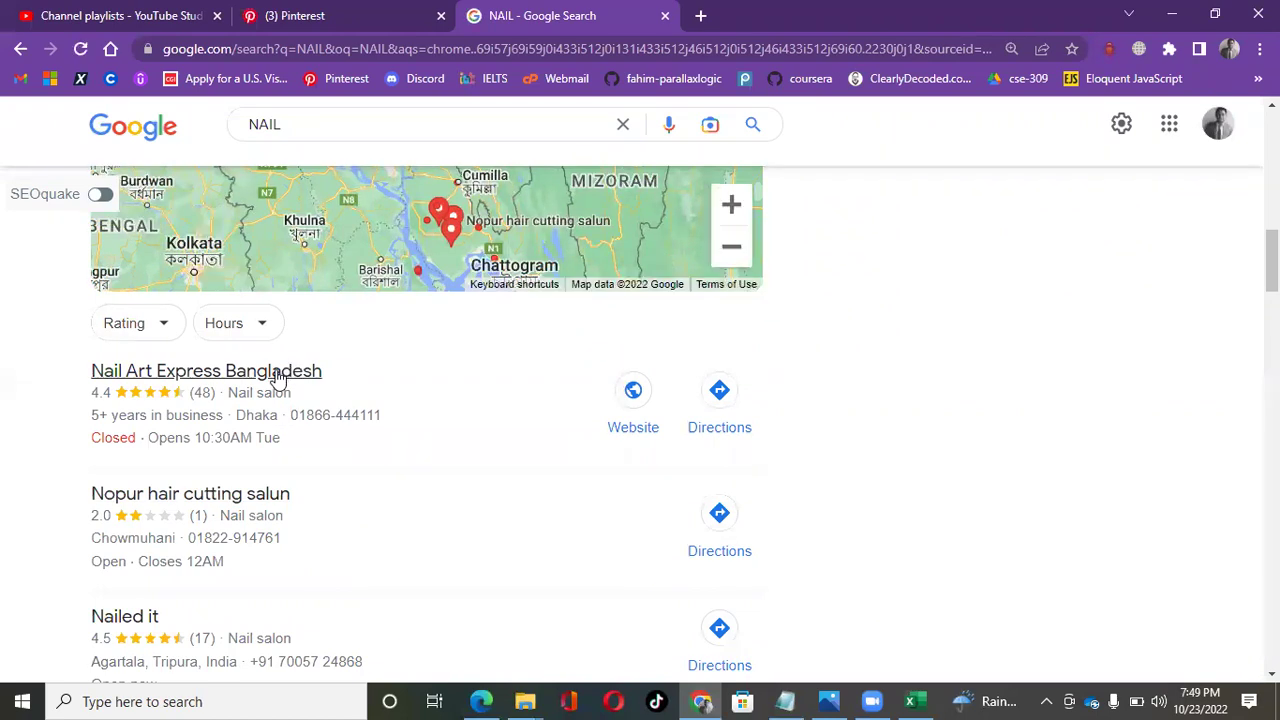
- Open the Nail Art Express Bangladesh listing, visit its website and return to the listings
left_click(278, 378)
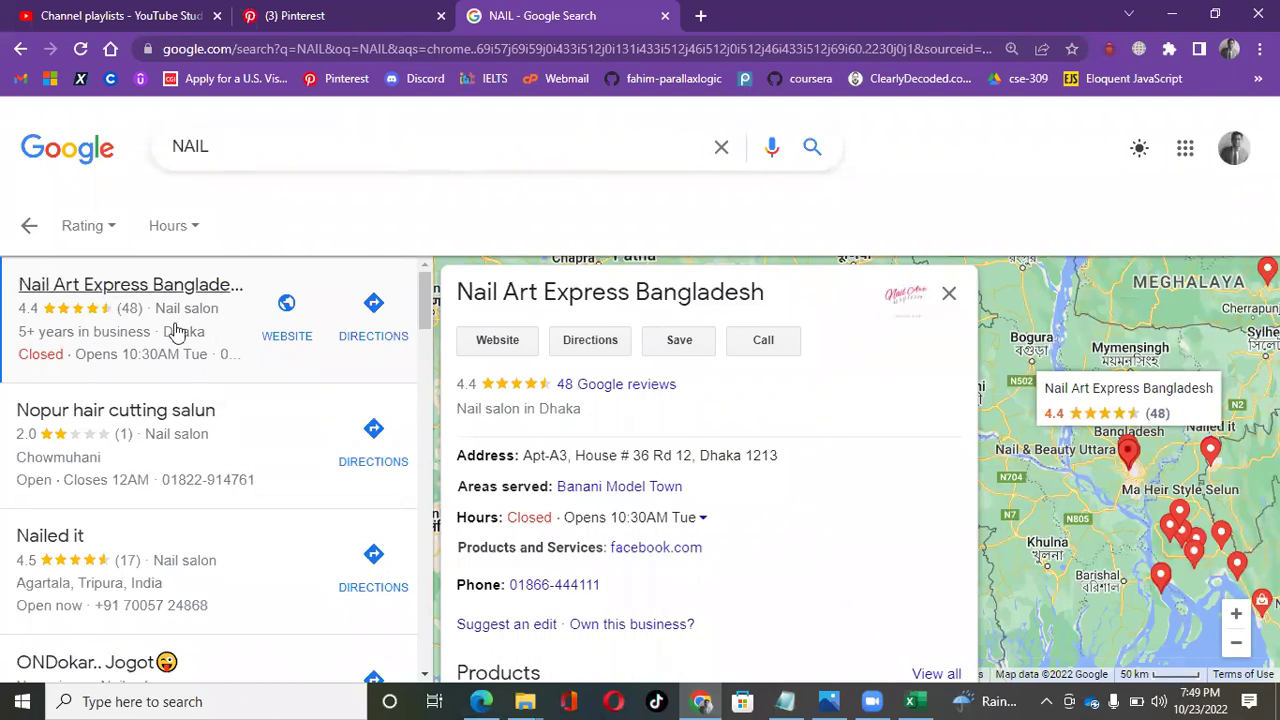
left_click(279, 325)
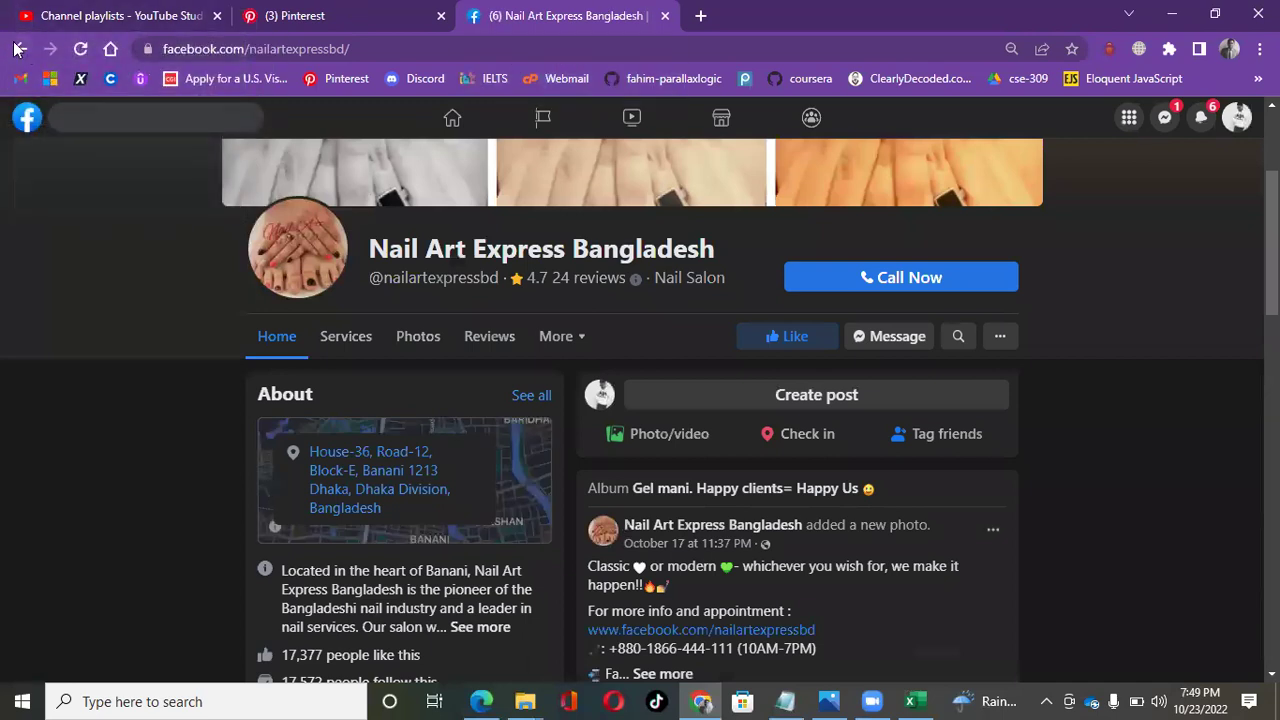
left_click(16, 48)
- Leave the local business listings and browse the main Google results for "NAIL" for a suitable website
scroll(295, 308, "down", 2)
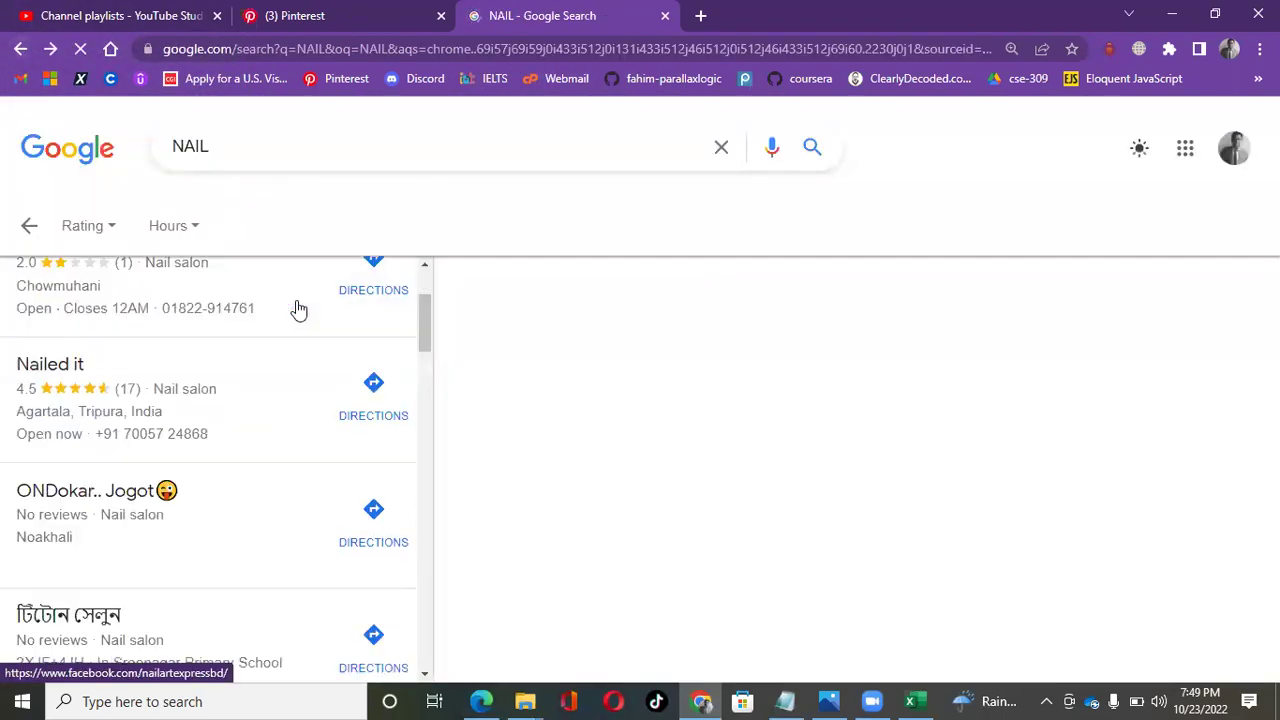
scroll(298, 310, "down", 2)
left_click(33, 222)
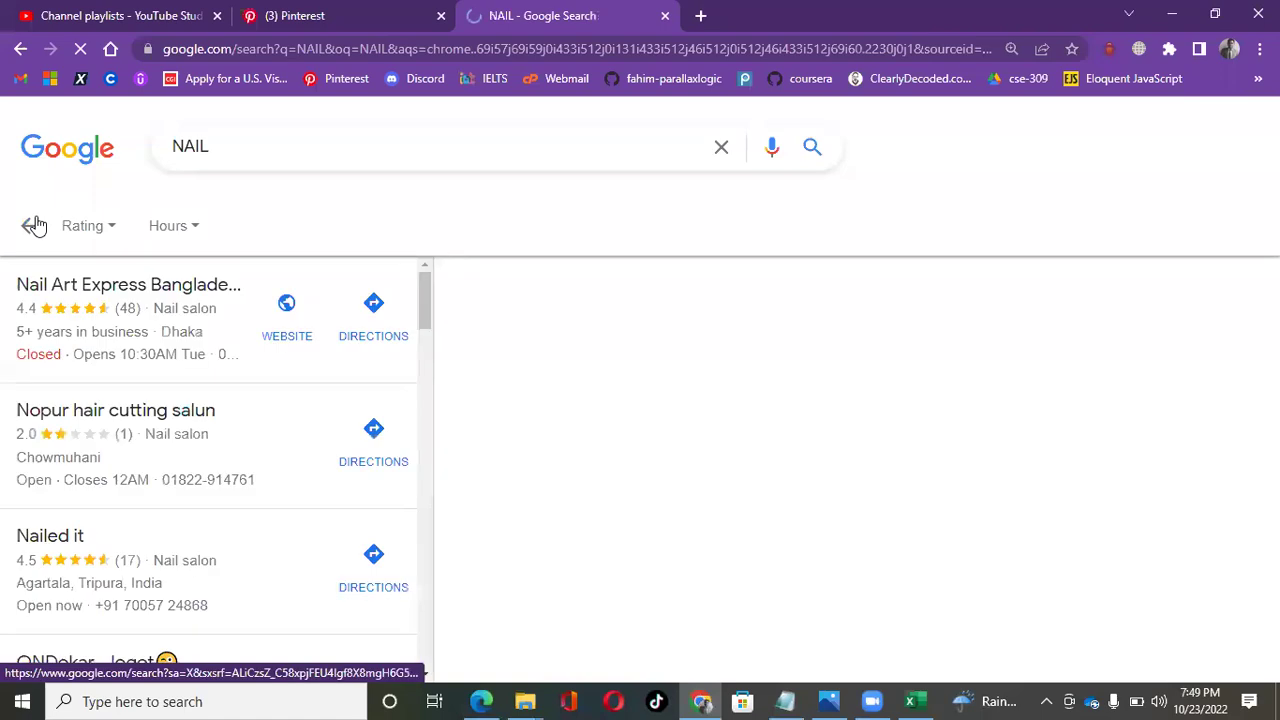
scroll(405, 333, "down", 3)
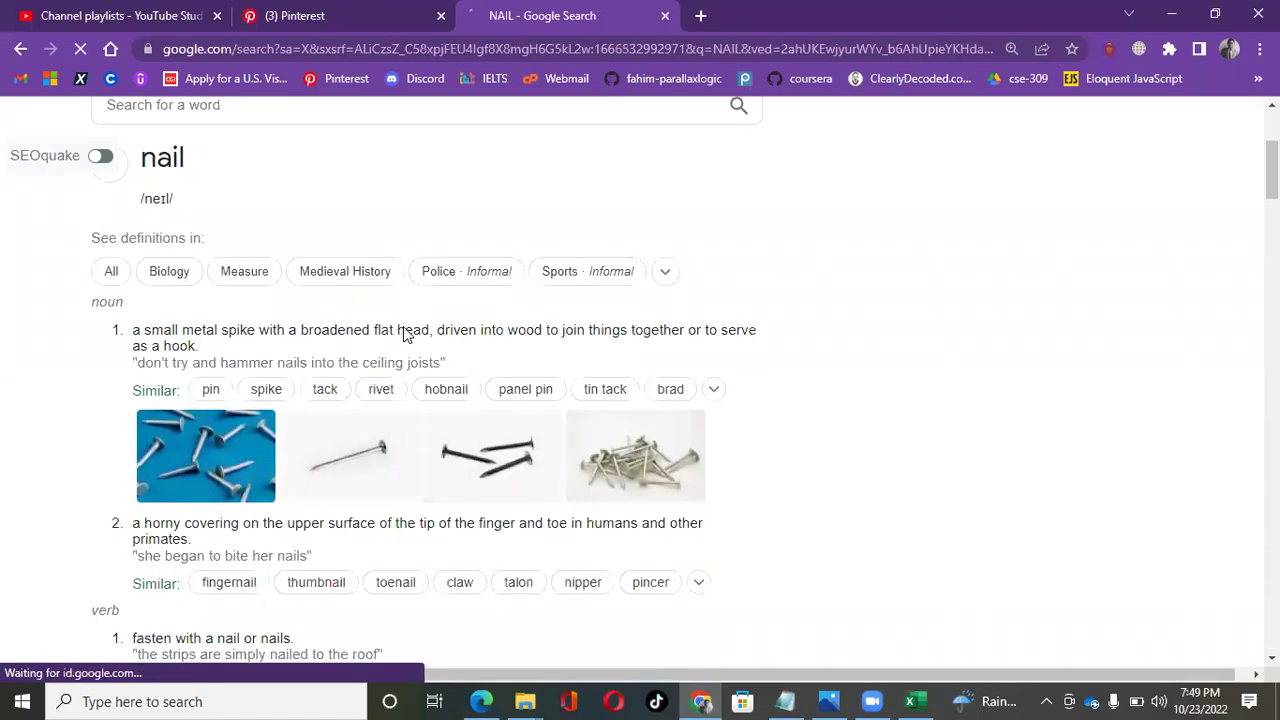
scroll(405, 335, "down", 15)
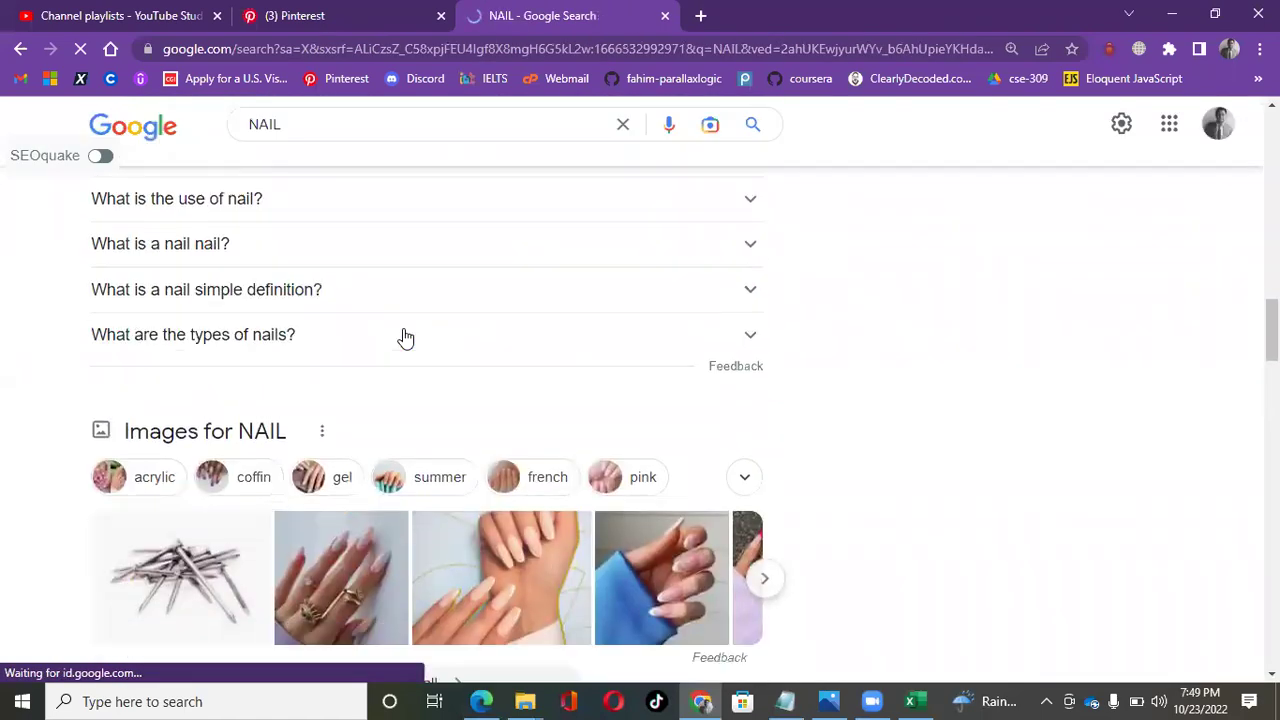
scroll(405, 338, "down", 3)
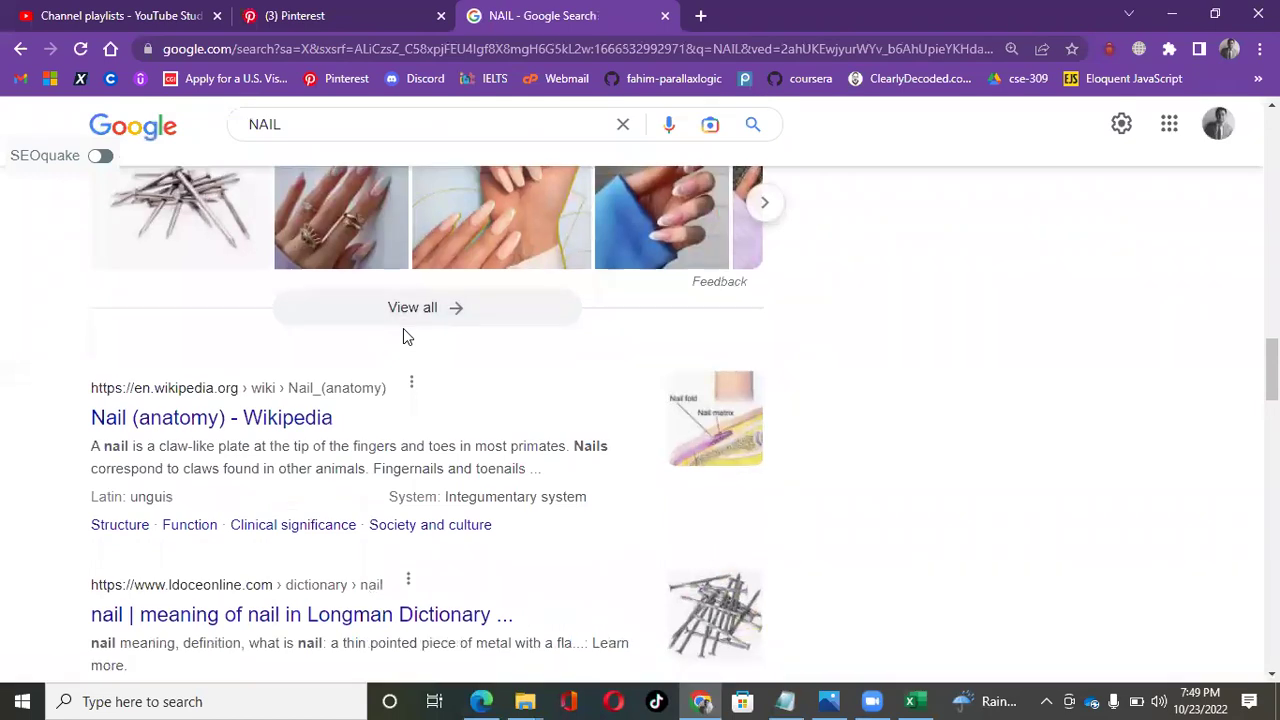
- Look through the Longman Dictionary page on "nail" and return to the search results
scroll(405, 336, "down", 3)
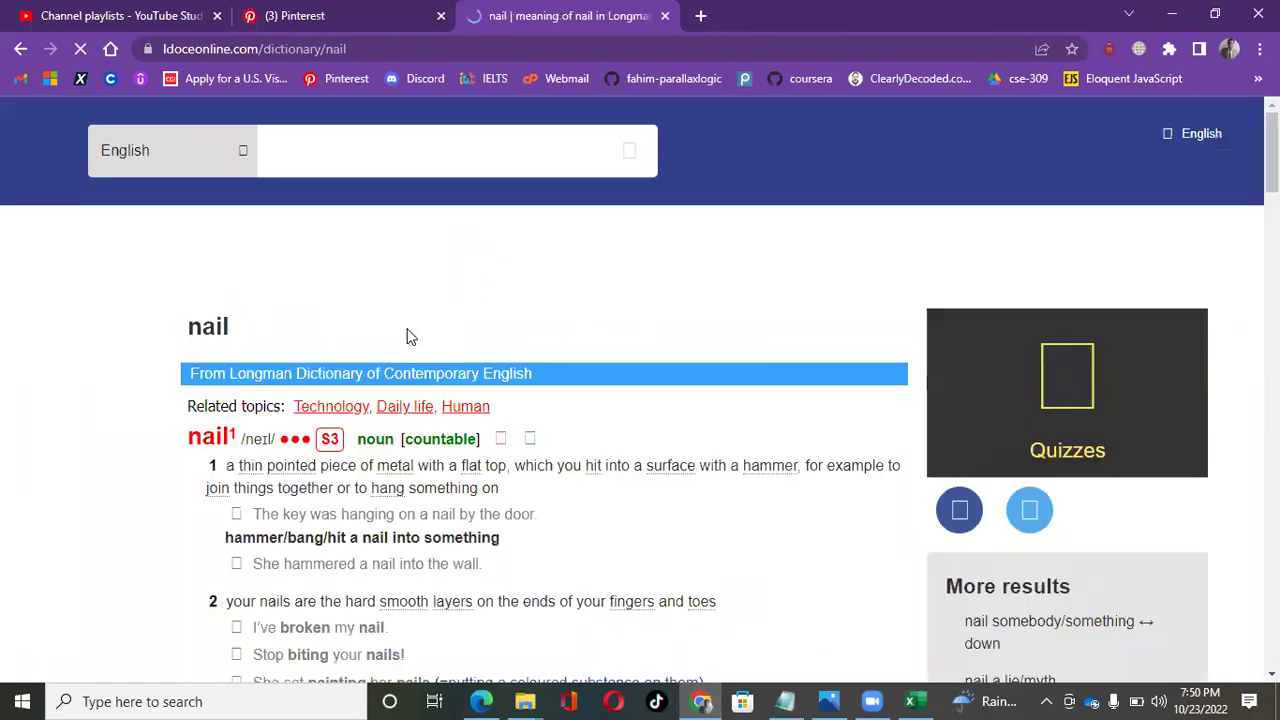
scroll(407, 336, "down", 8)
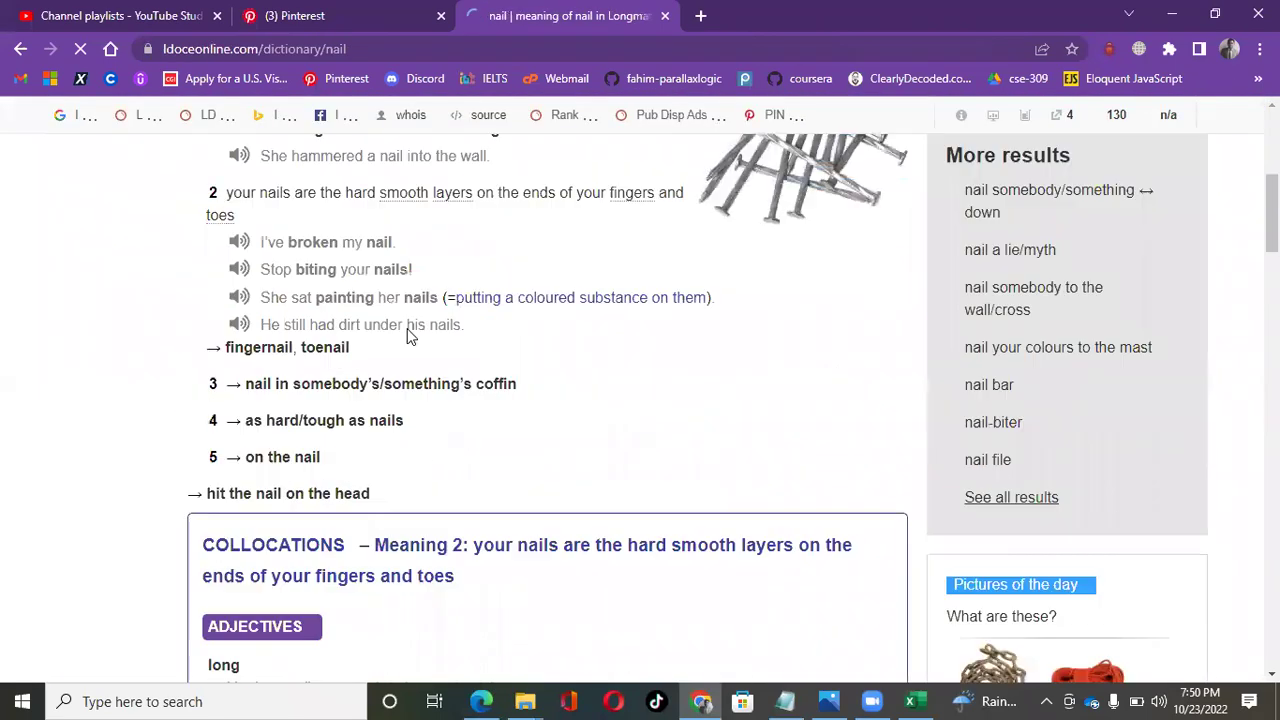
scroll(407, 336, "down", 13)
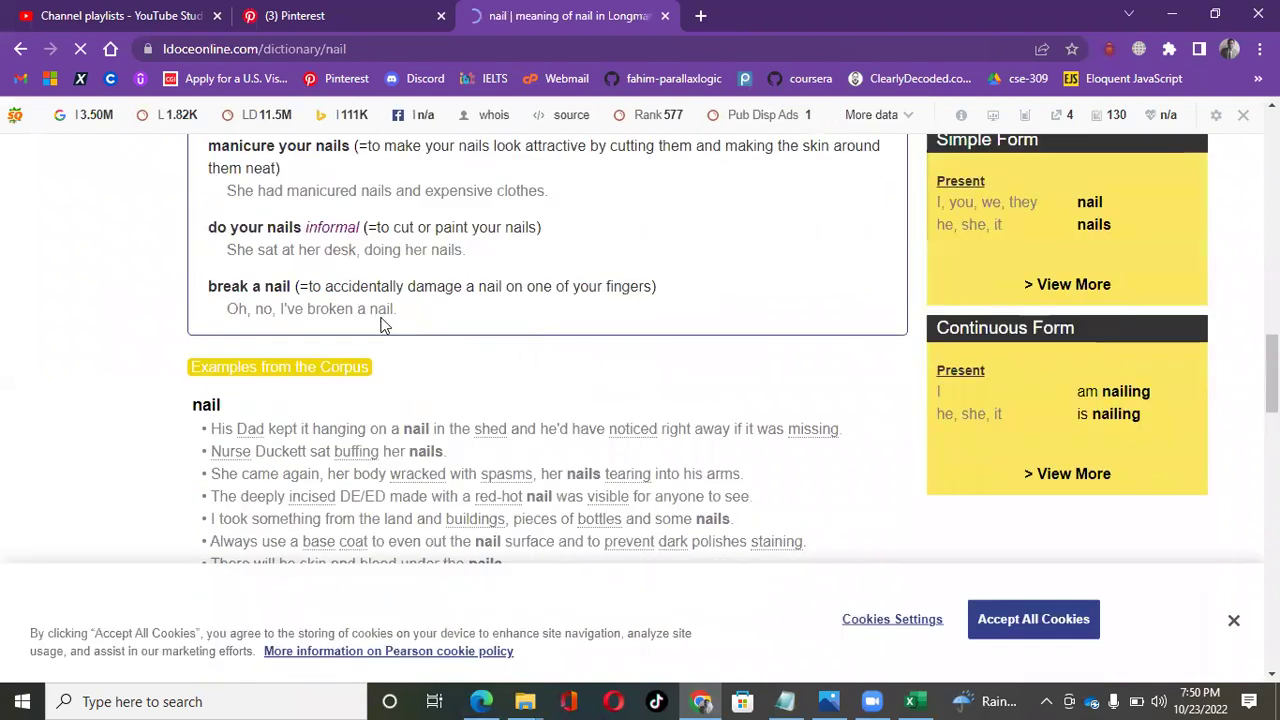
scroll(341, 300, "up", 15)
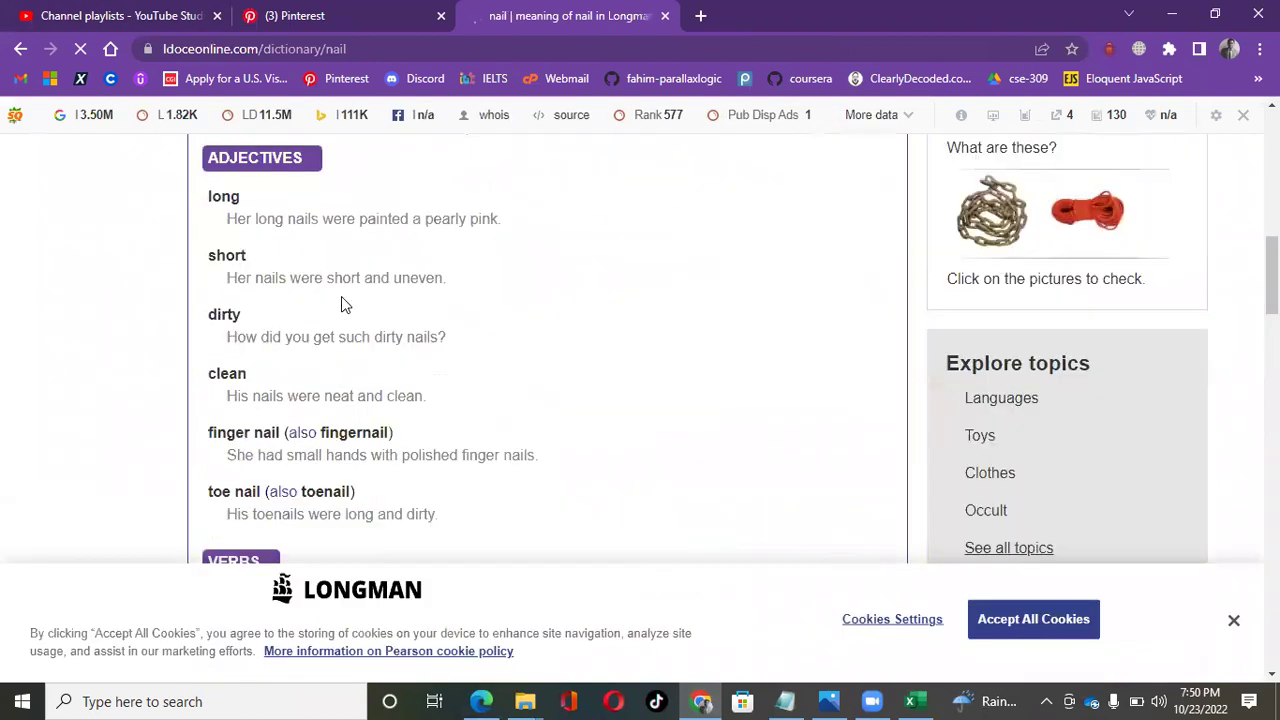
left_click(20, 49)
- Open Glamour's "45 Best Nail Designs 2022" article from the search results and copy its web address
scroll(341, 325, "down", 10)
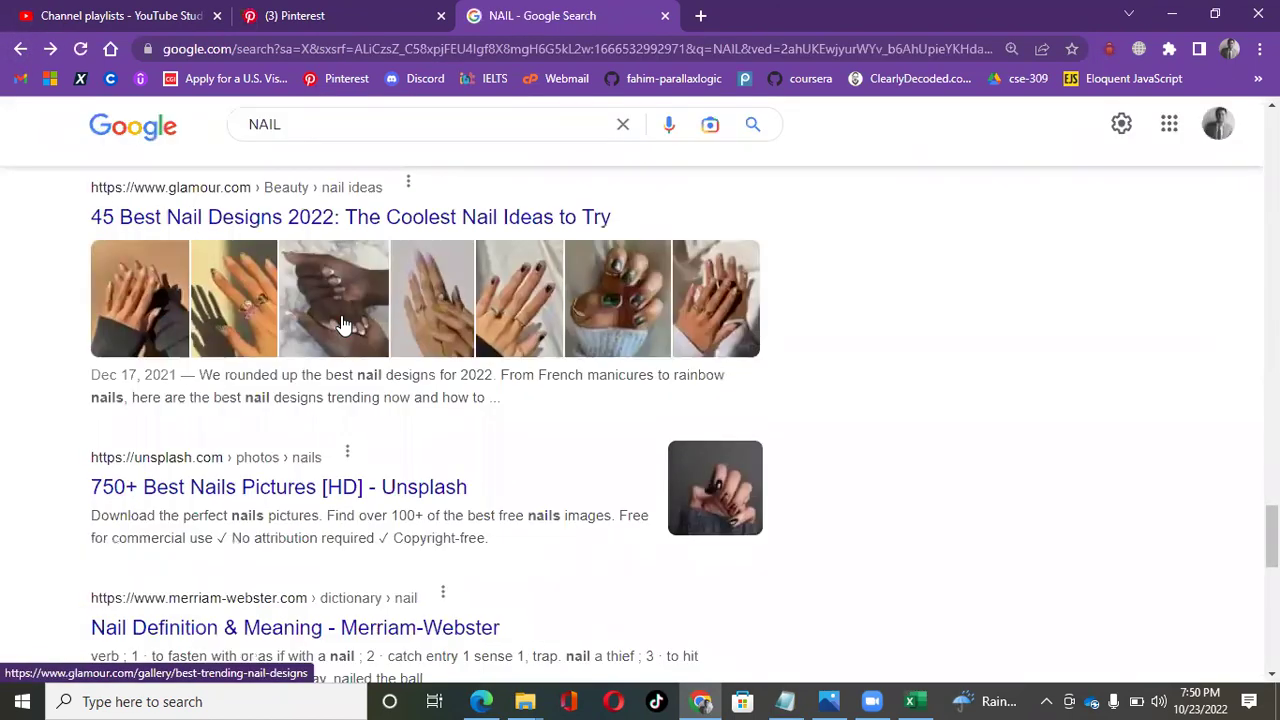
scroll(349, 489, "up", 3)
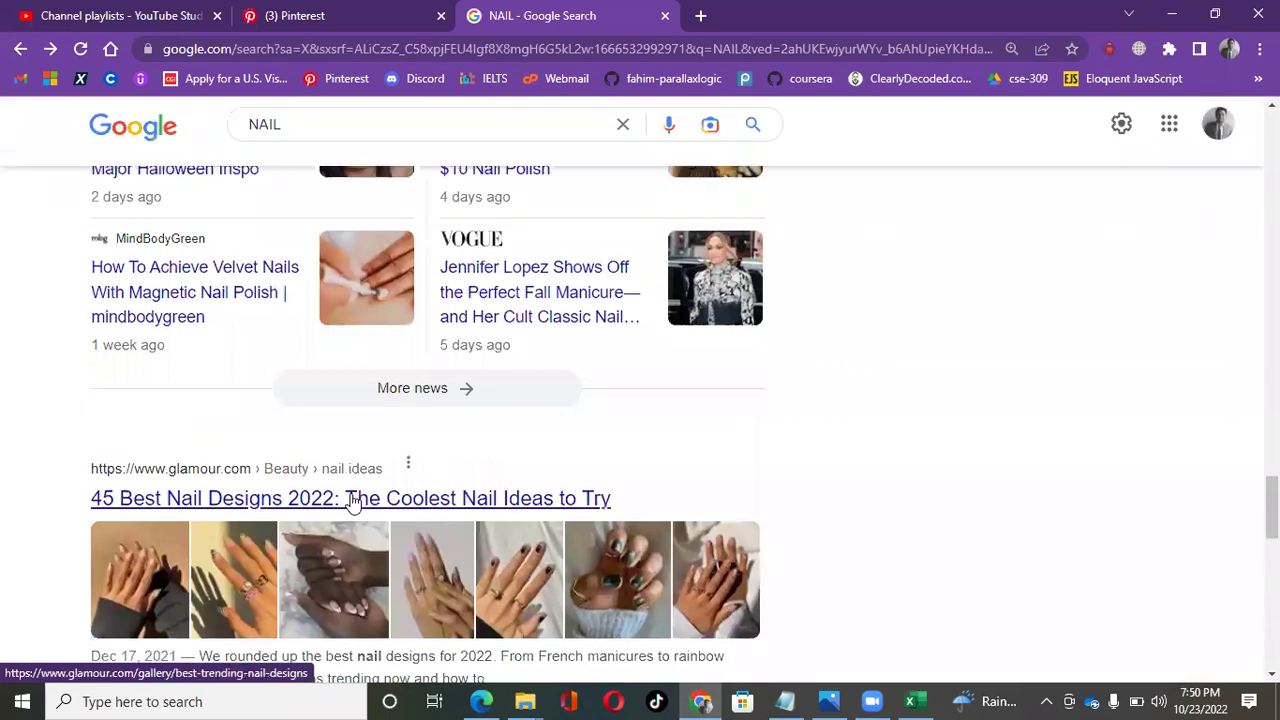
left_click(238, 498)
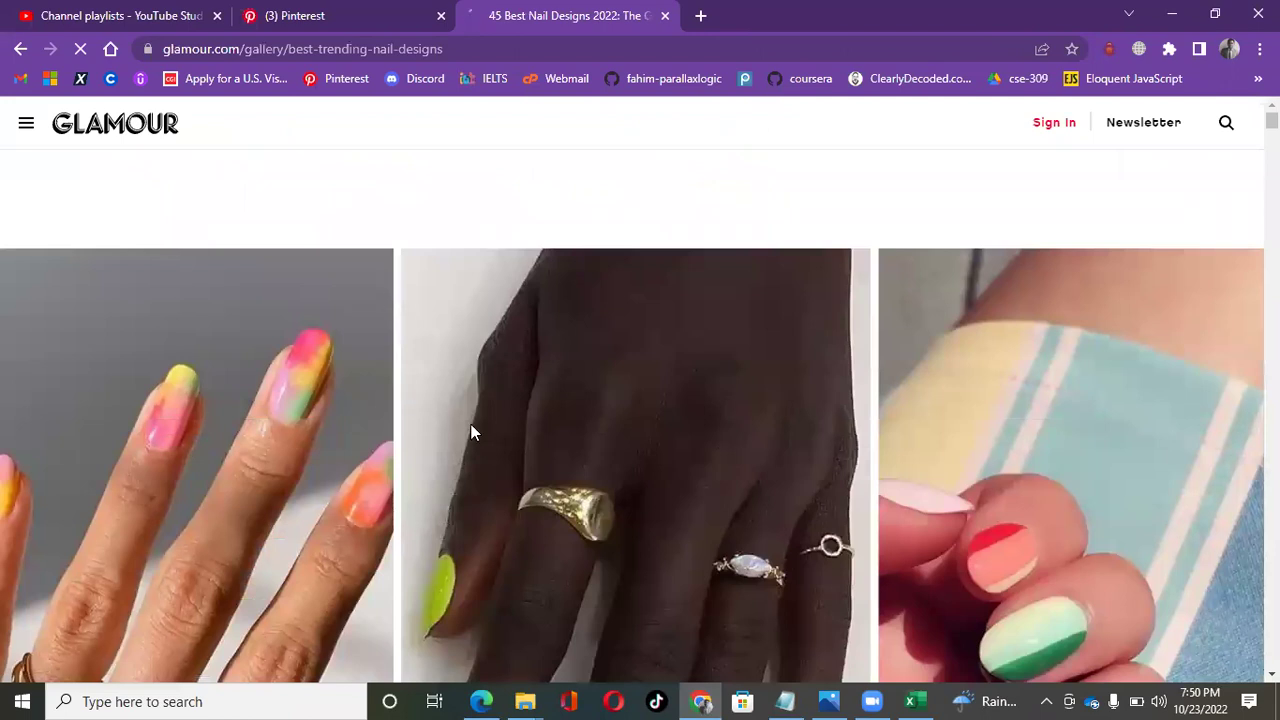
left_click(241, 50)
right_click(241, 50)
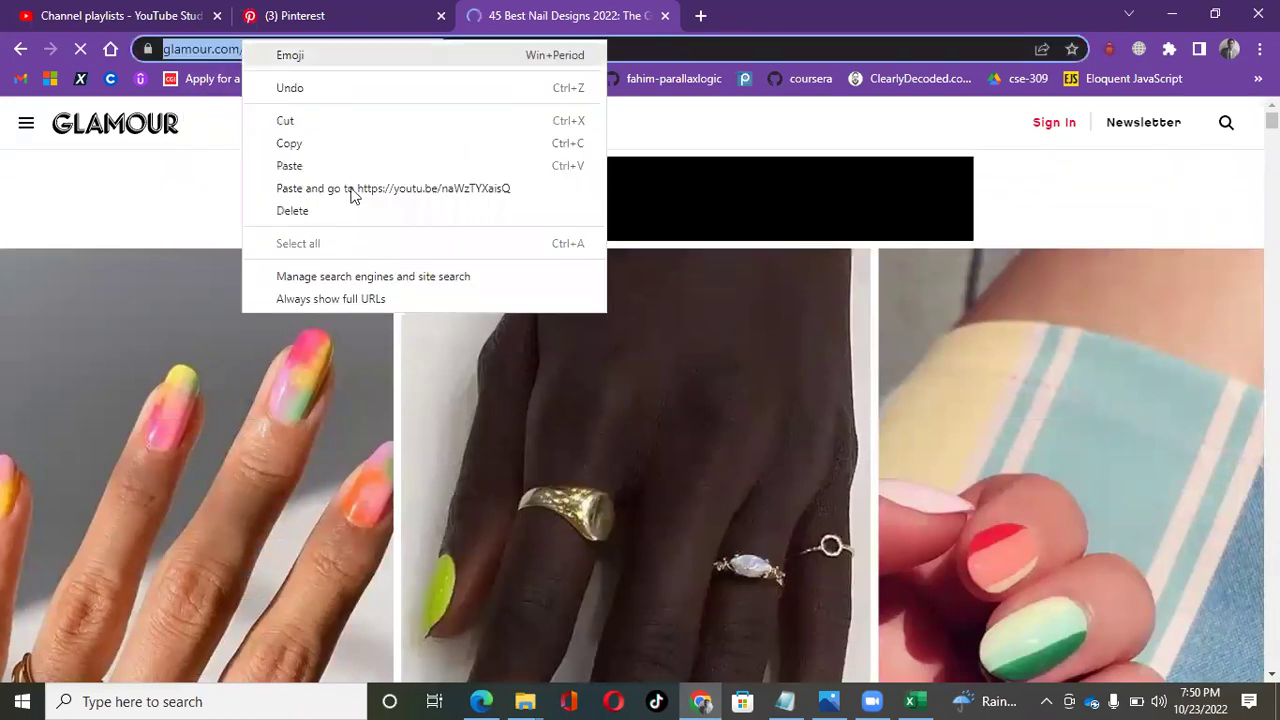
left_click(315, 150)
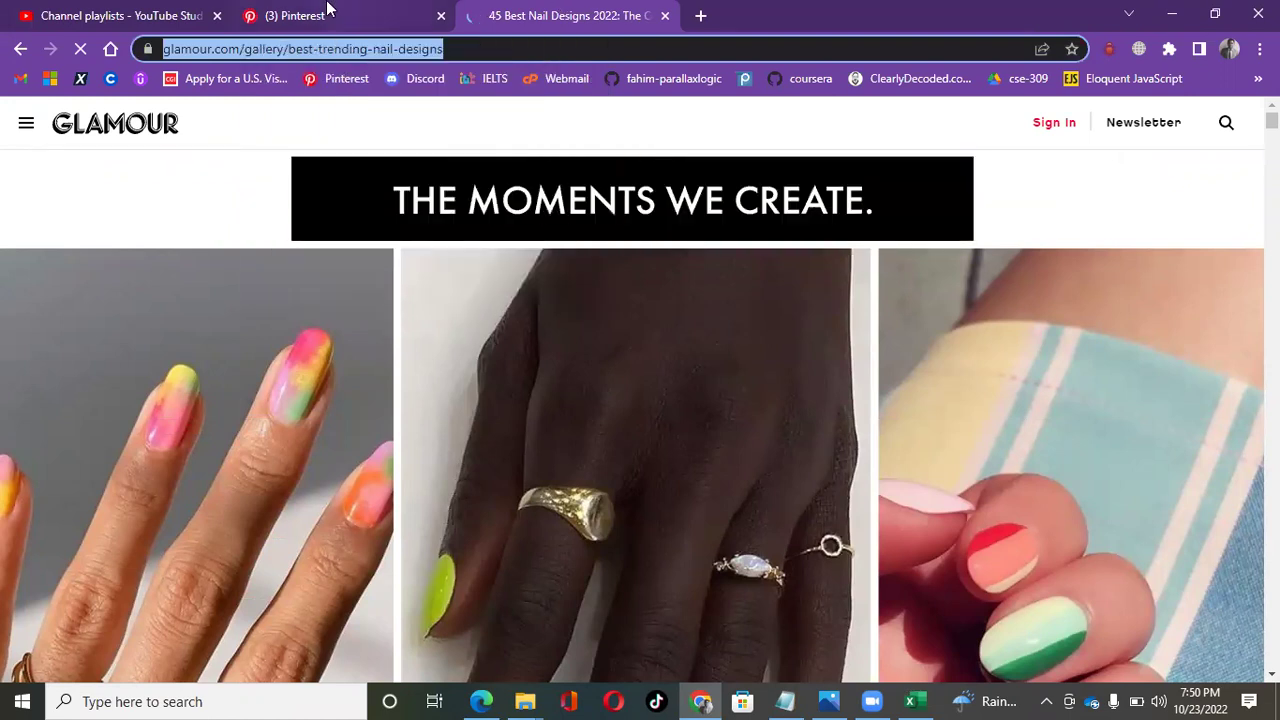
- Back in the Pin builder, paste the Glamour nail designs address as the destination link and publish the Pin
key("ctrl+shift+Tab")
right_click(1099, 600)
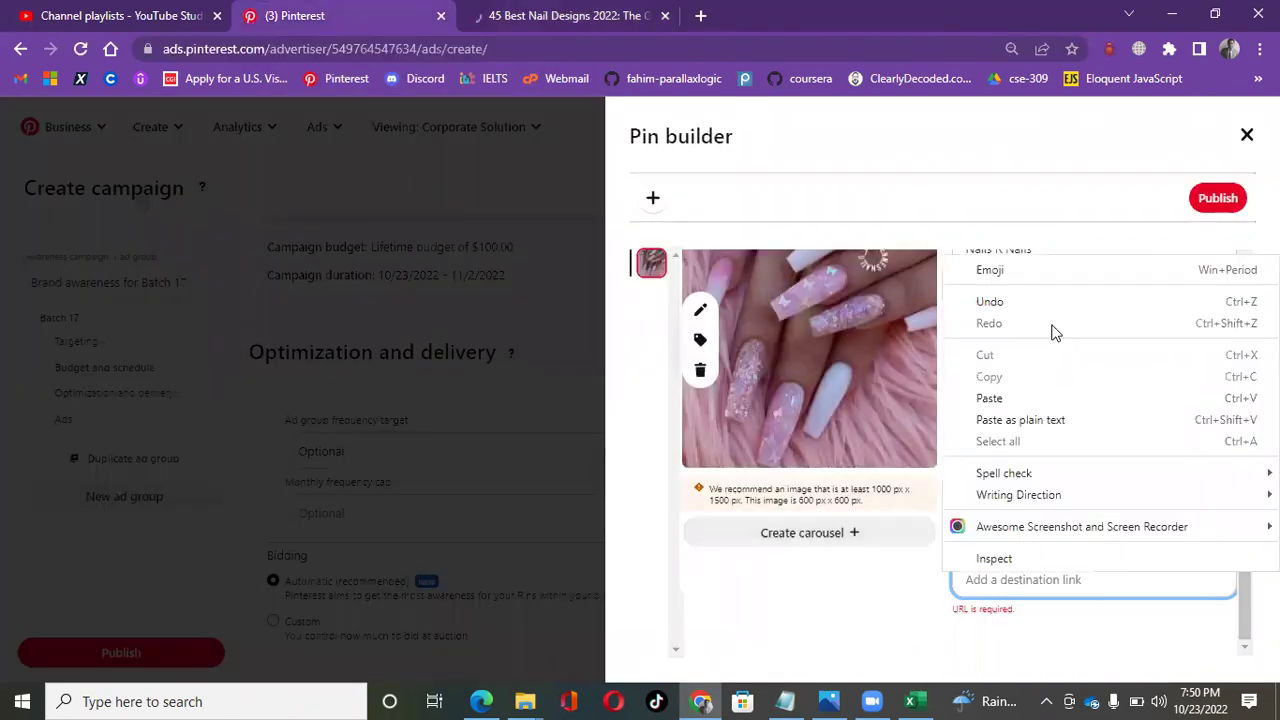
left_click(989, 398)
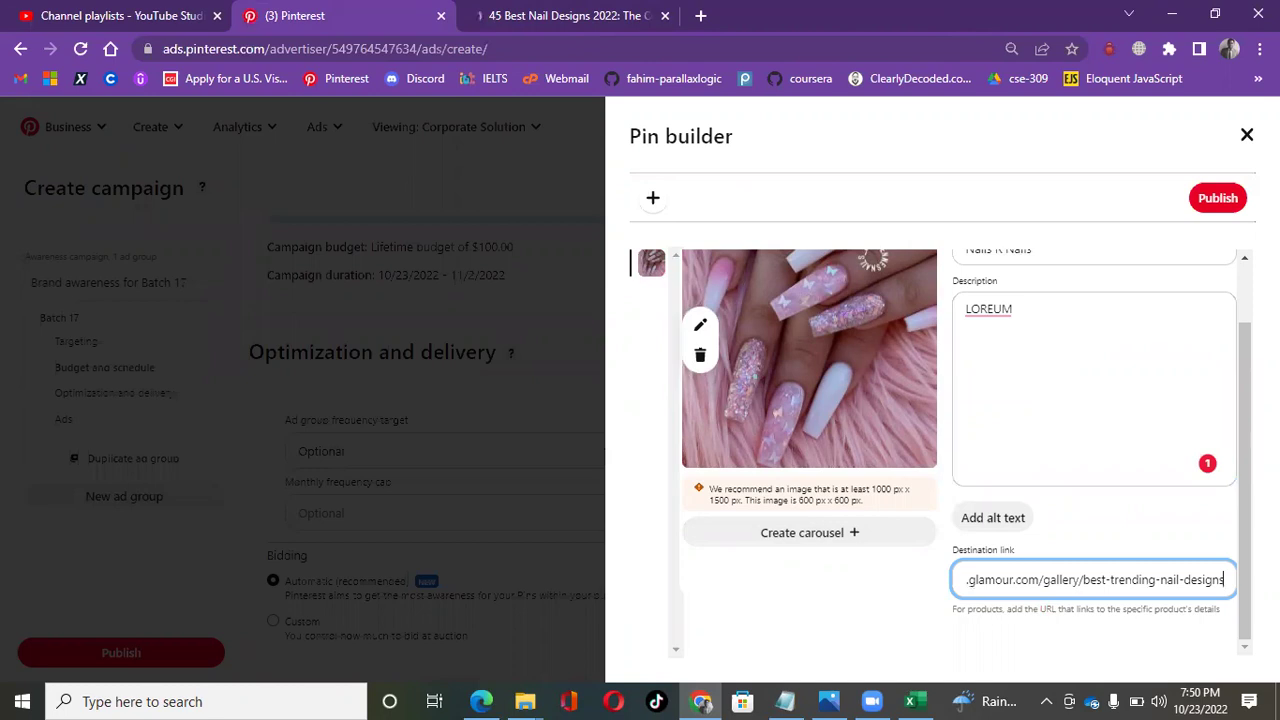
left_click(1212, 205)
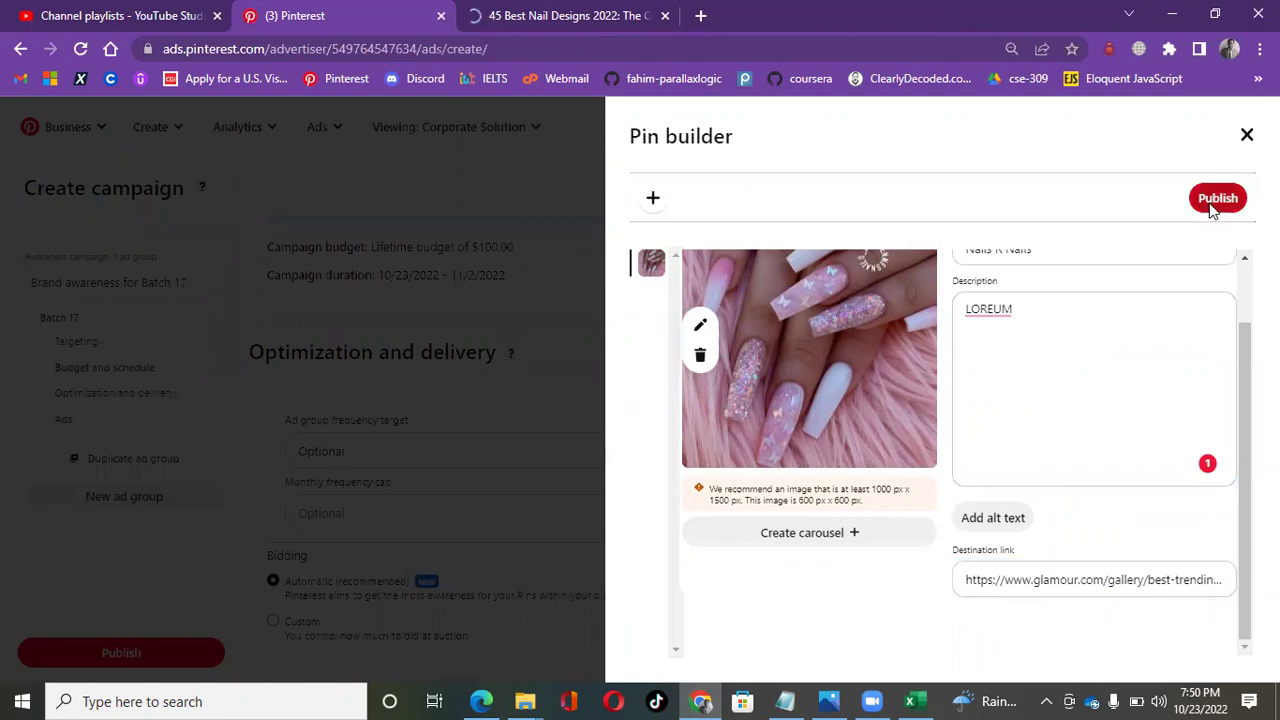
left_click(209, 392)
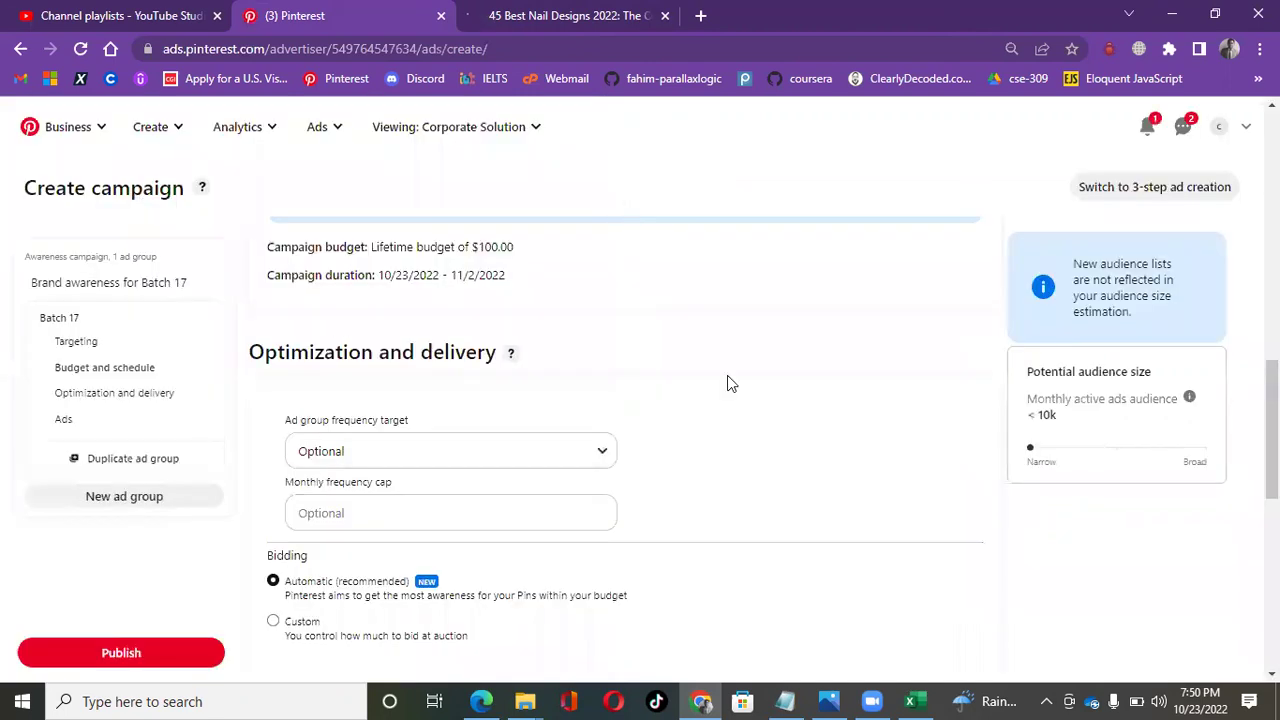
- Review the Nails R Nails ad's setup details, including its format, ad name and destination URL
scroll(601, 361, "up", 1)
scroll(575, 465, "down", 2)
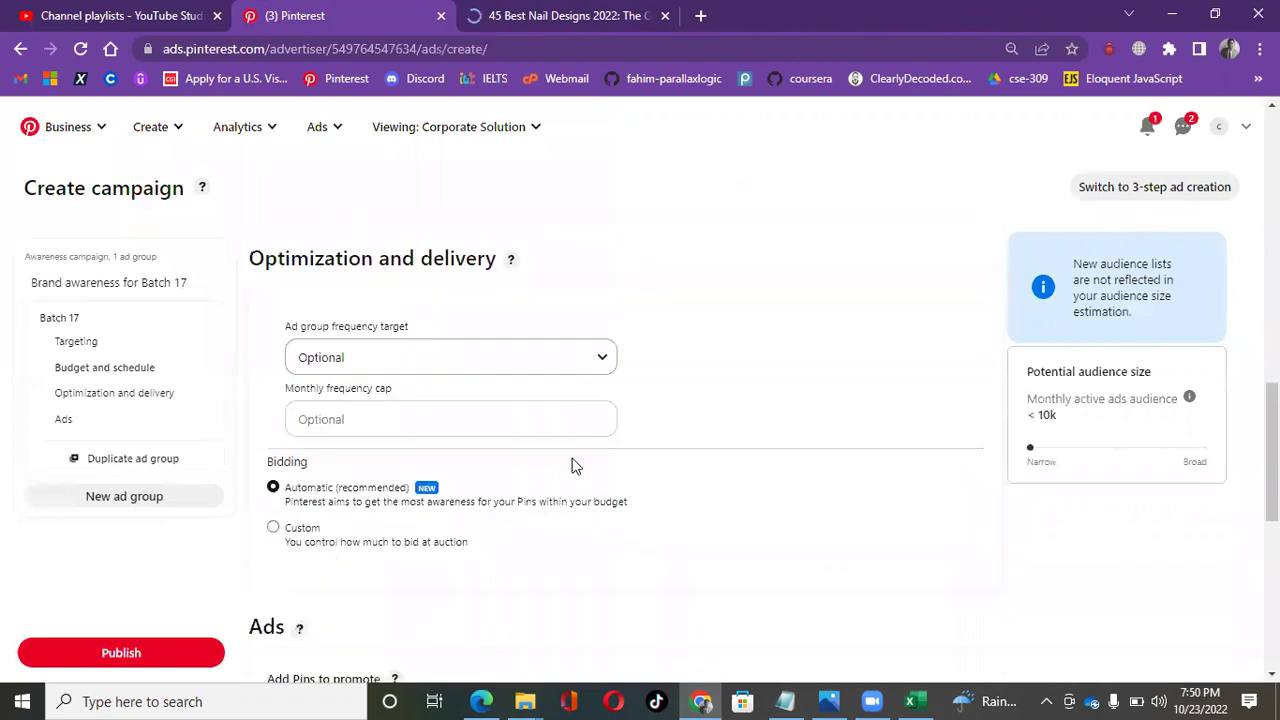
scroll(575, 465, "down", 3)
scroll(508, 380, "down", 2)
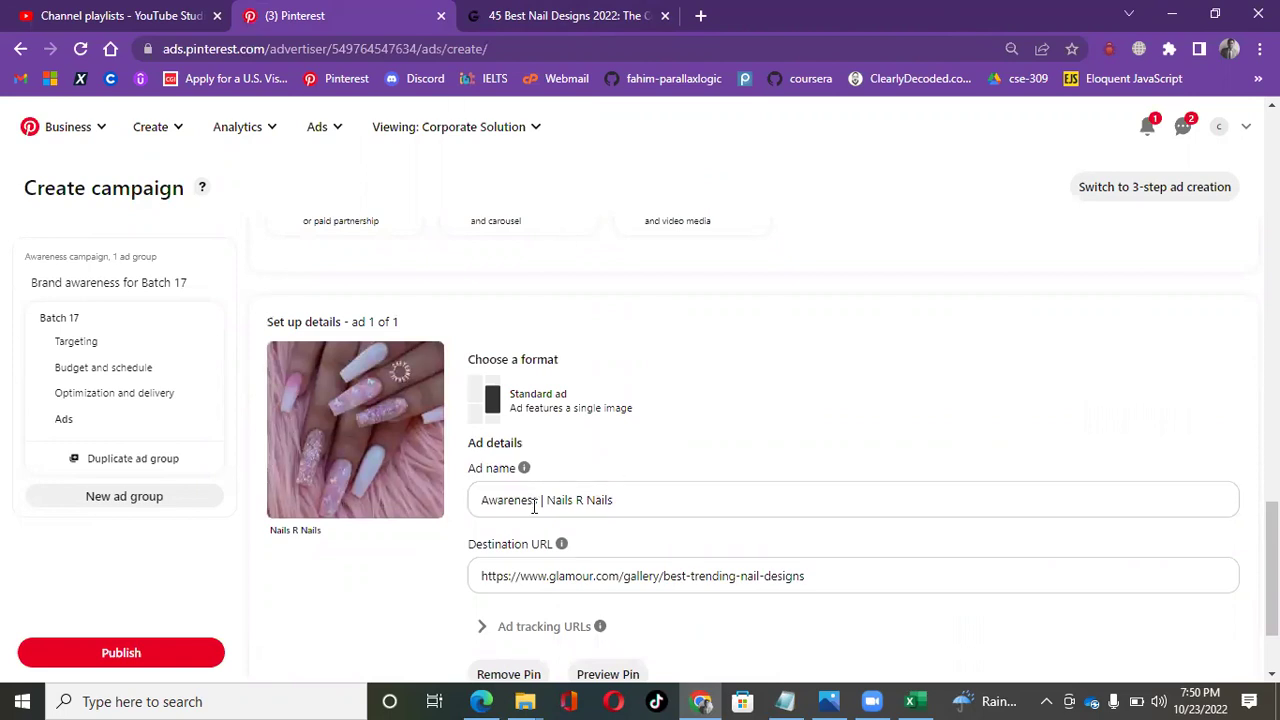
left_click(643, 511)
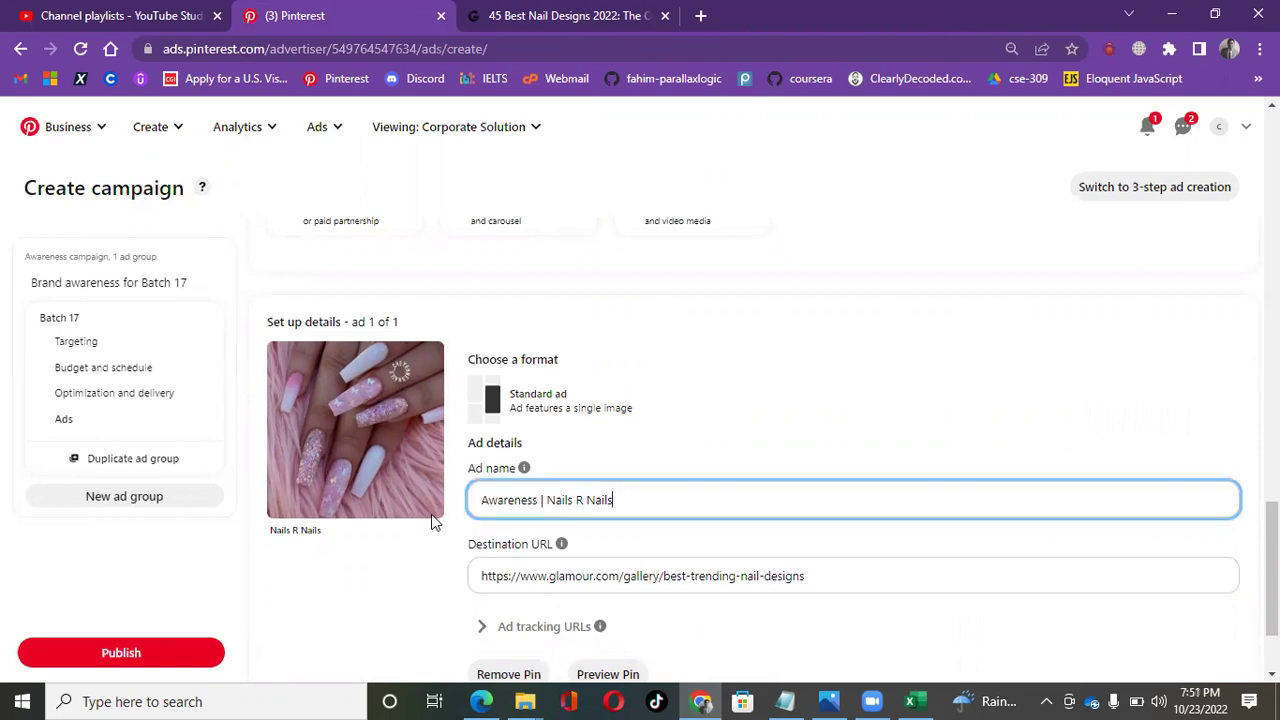
key("ctrl+a")
key("Tab")
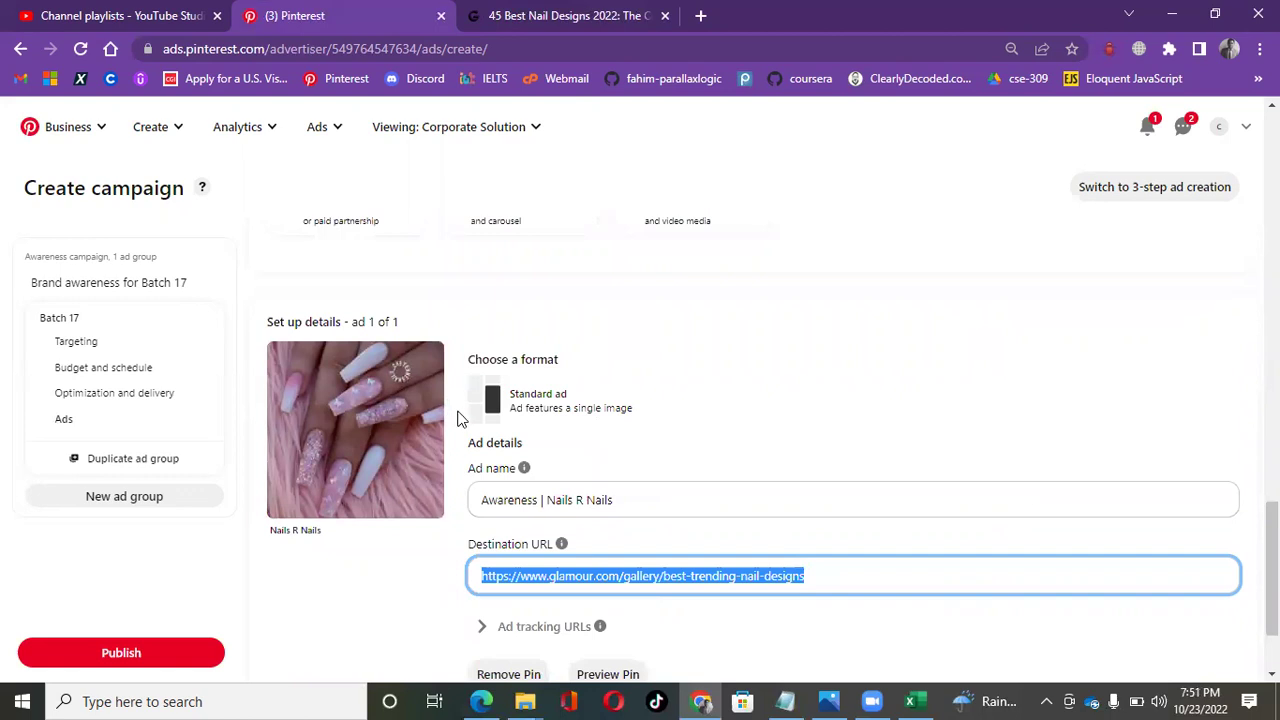
- Recheck the ad's details and the optimization and delivery settings, and publish the Batch 17 campaign
scroll(491, 401, "down", 1)
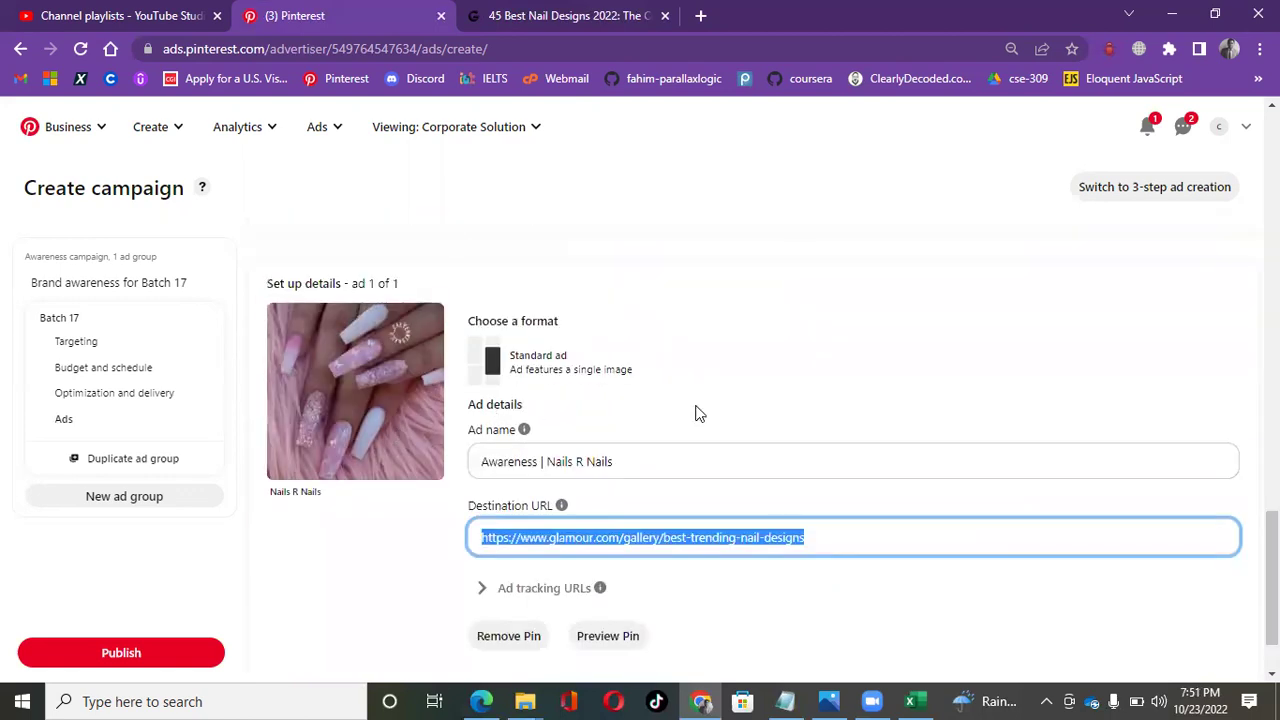
scroll(747, 549, "up", 2)
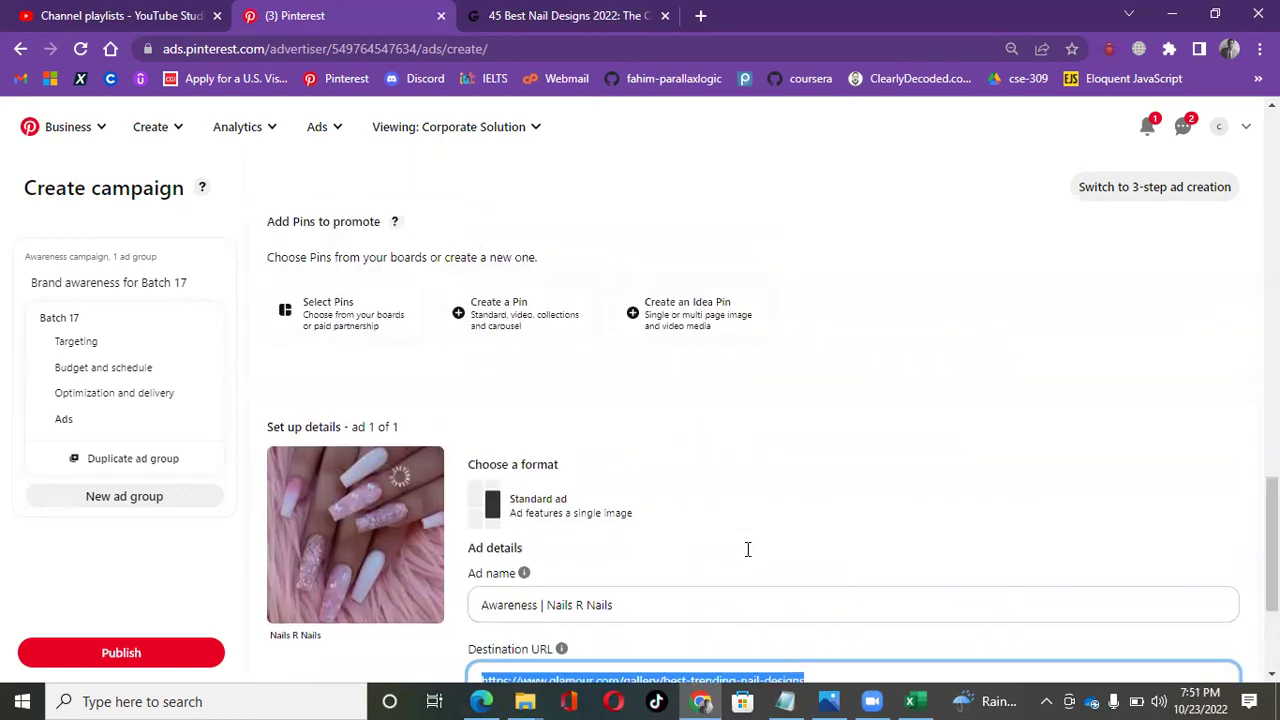
scroll(645, 550, "up", 5)
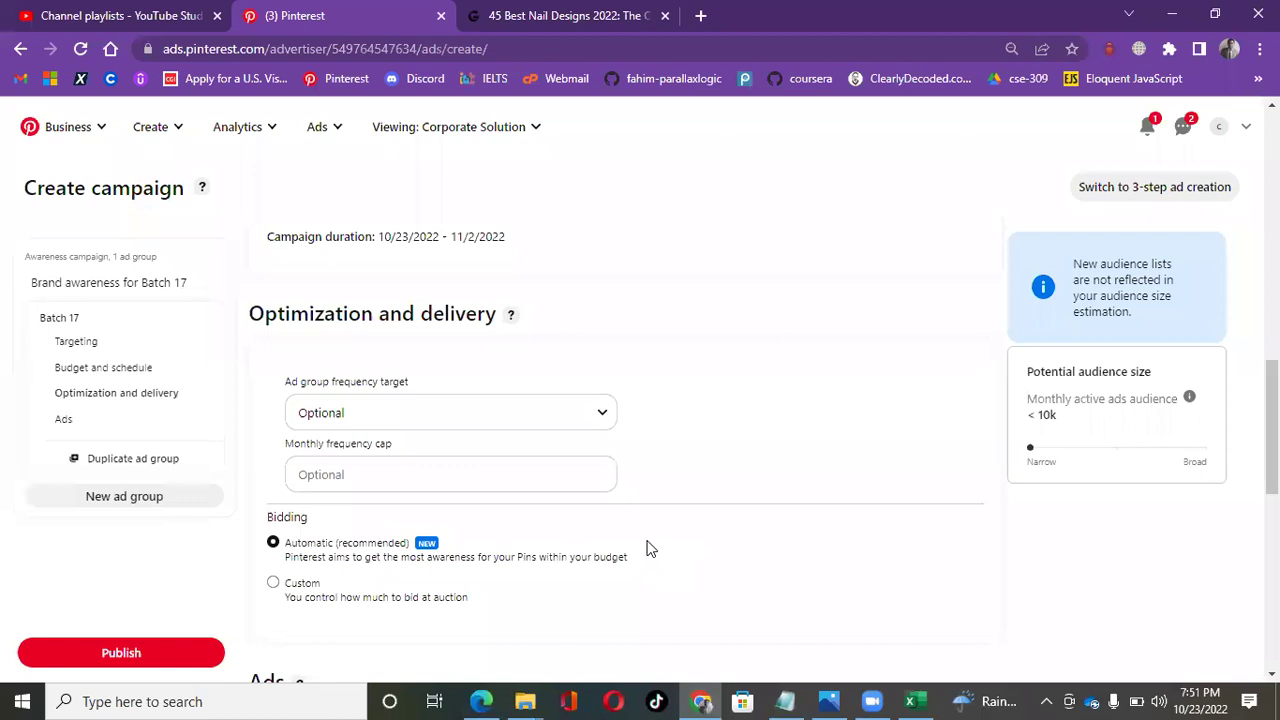
scroll(646, 545, "up", 1)
scroll(646, 545, "down", 7)
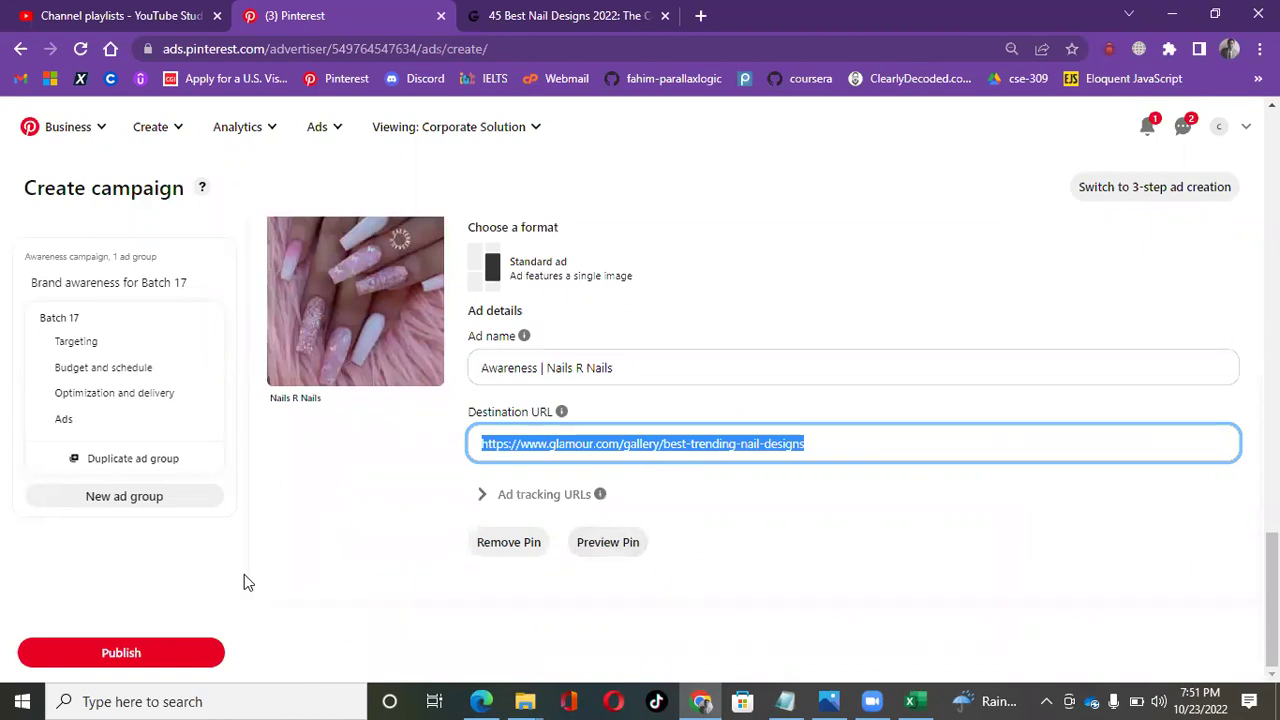
left_click(170, 645)
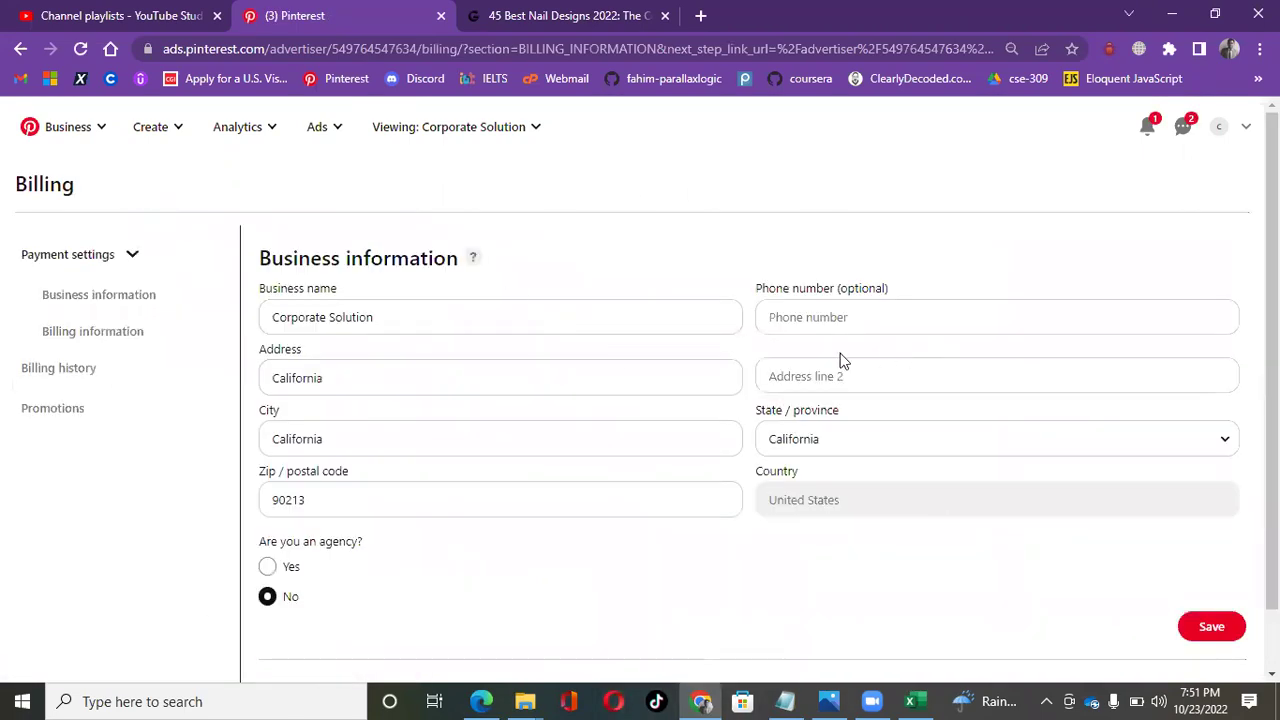
- Examine the business information, billing address and payment sections of the billing page
scroll(620, 403, "down", 2)
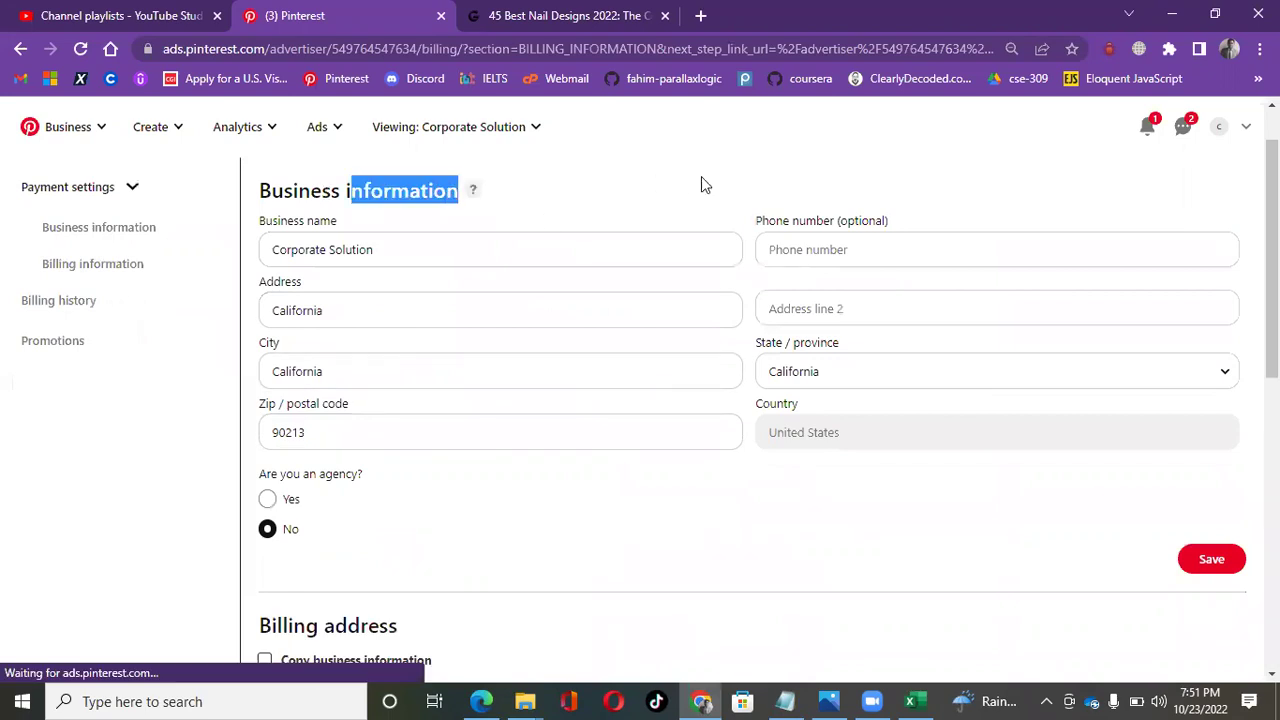
scroll(610, 358, "down", 5)
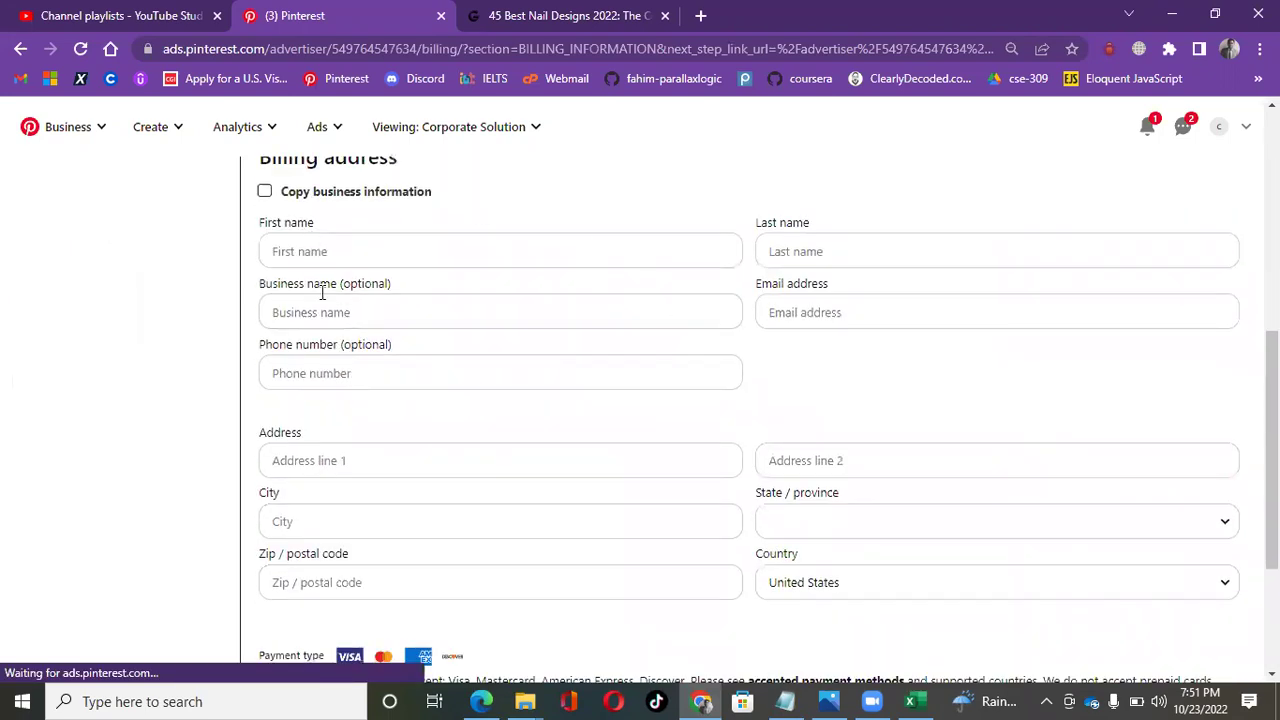
scroll(318, 287, "up", 1)
scroll(405, 482, "down", 3)
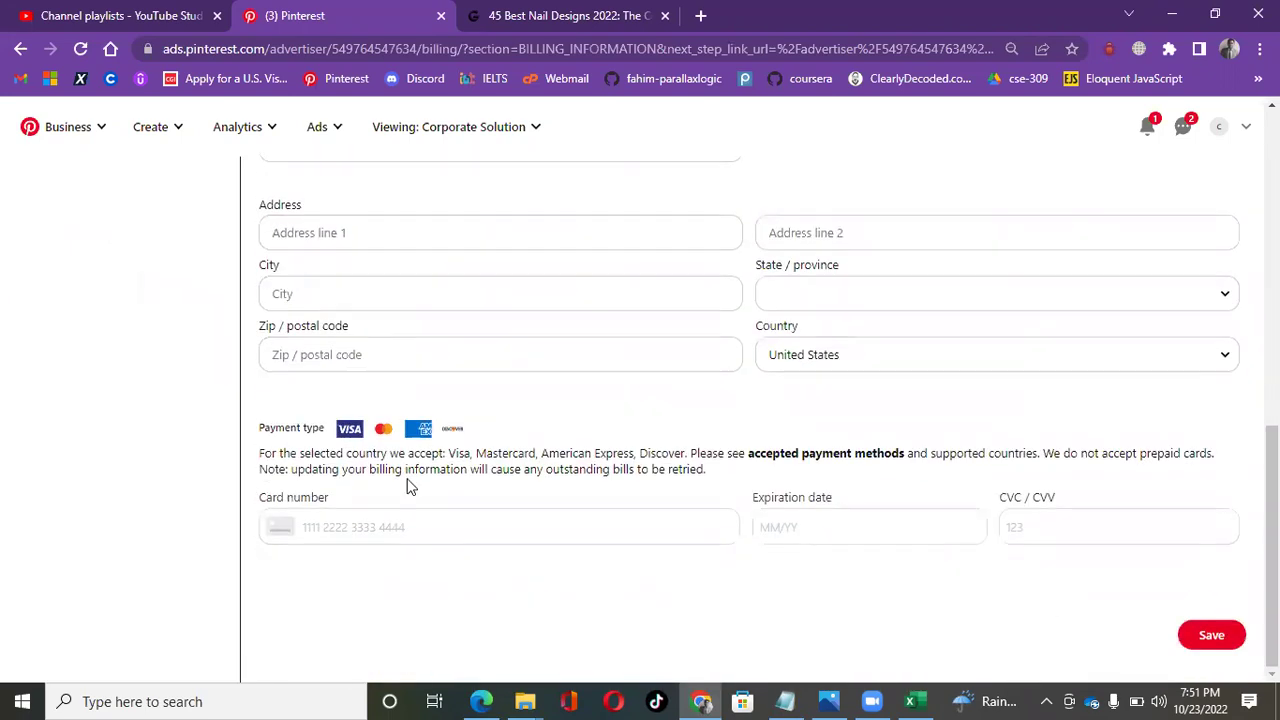
- Examine the card number, expiration date and CVC fields of the billing form without filling them in
left_click(403, 532)
left_click(871, 528)
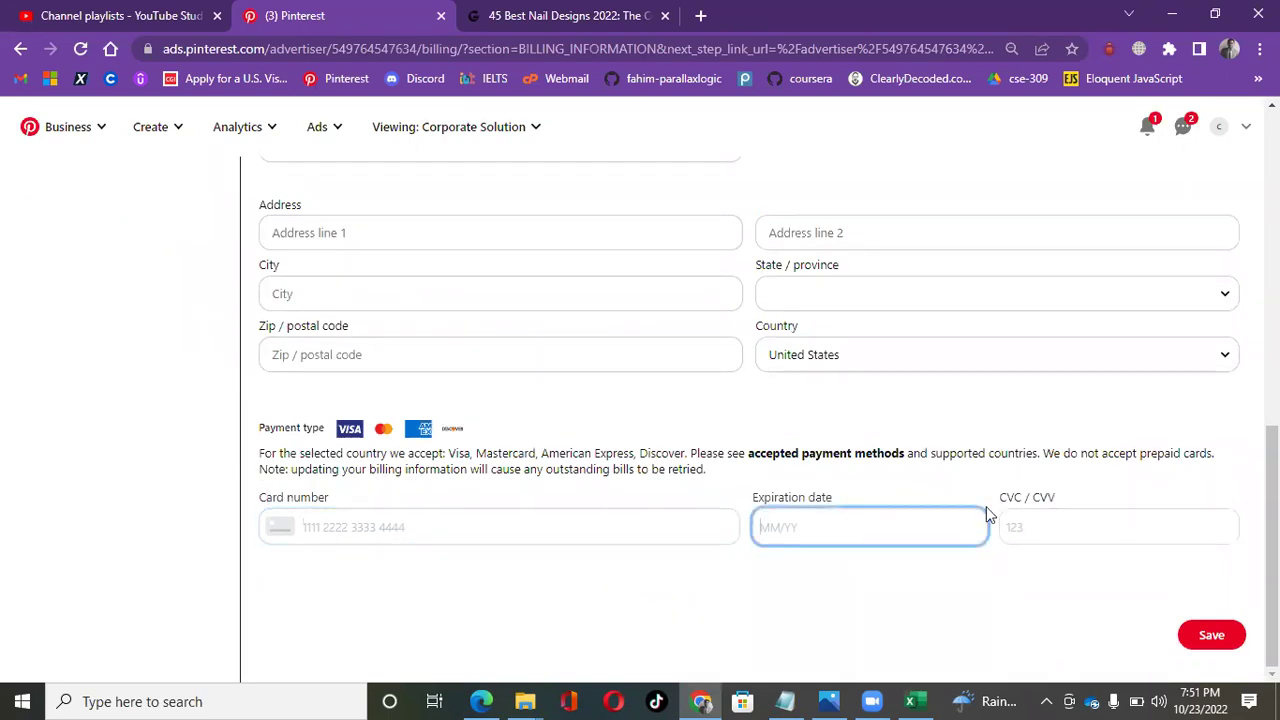
left_click(1138, 528)
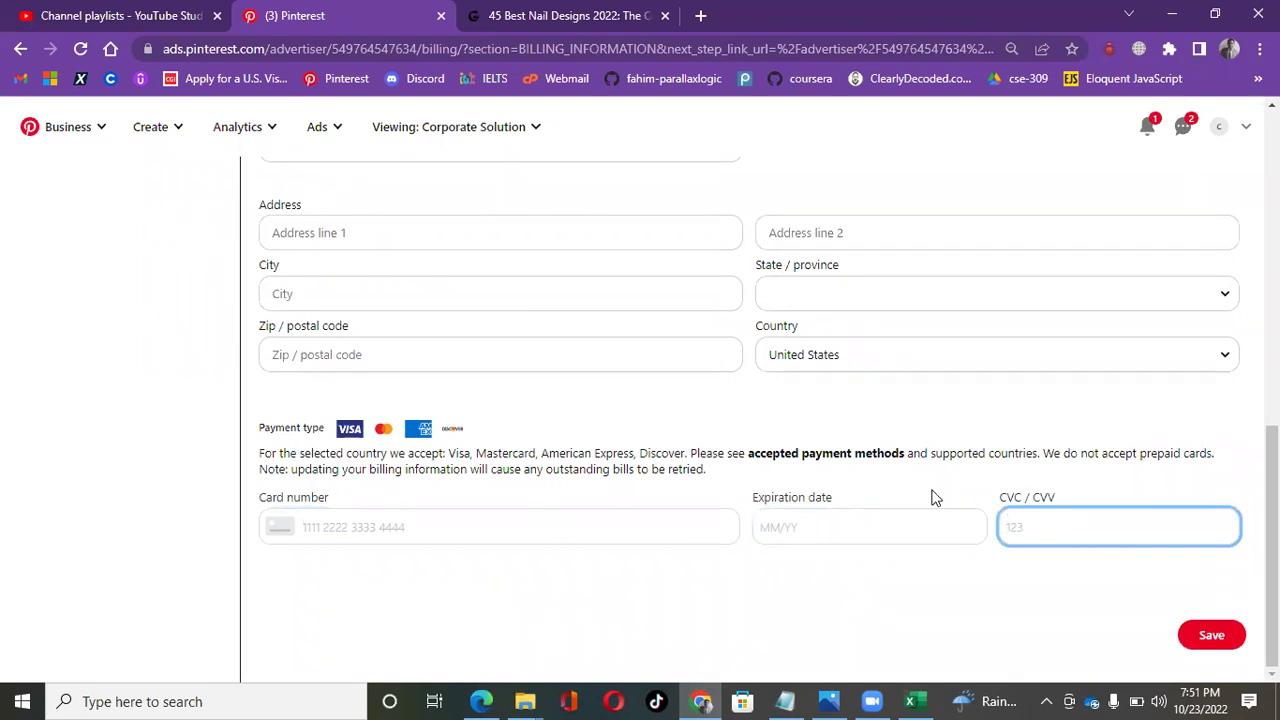
left_click(438, 528)
left_click(840, 527)
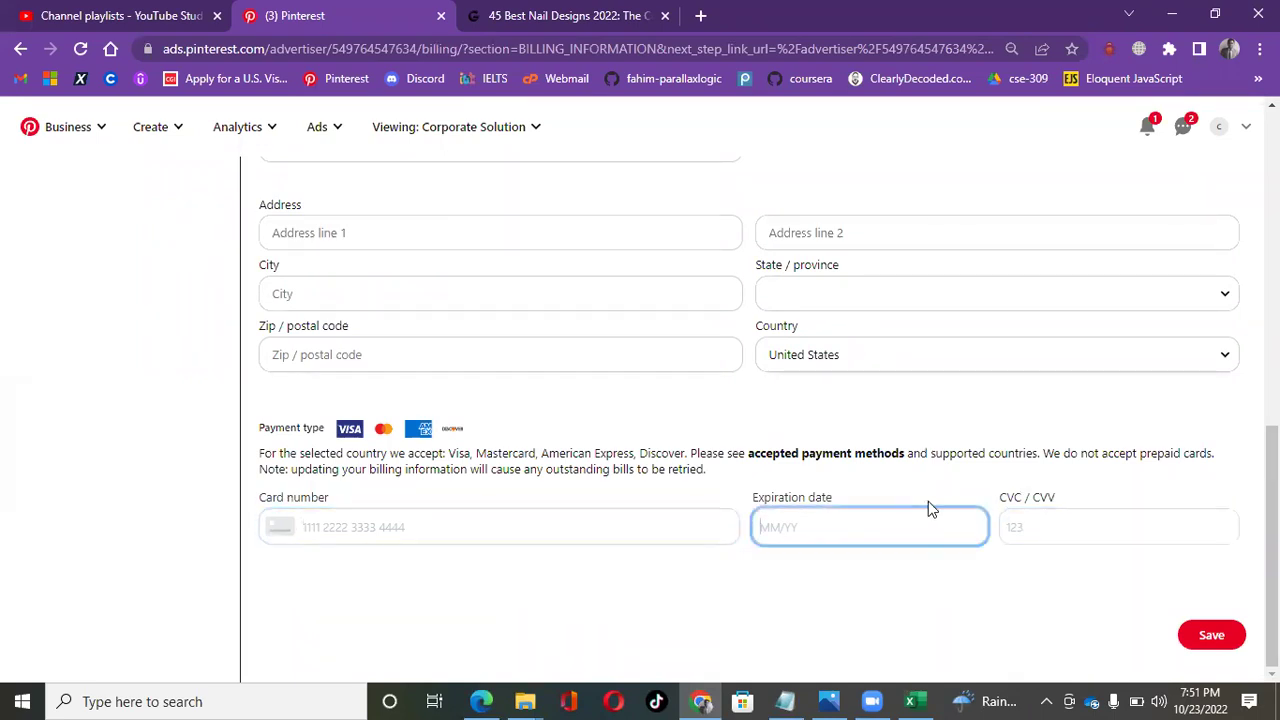
left_click(1023, 520)
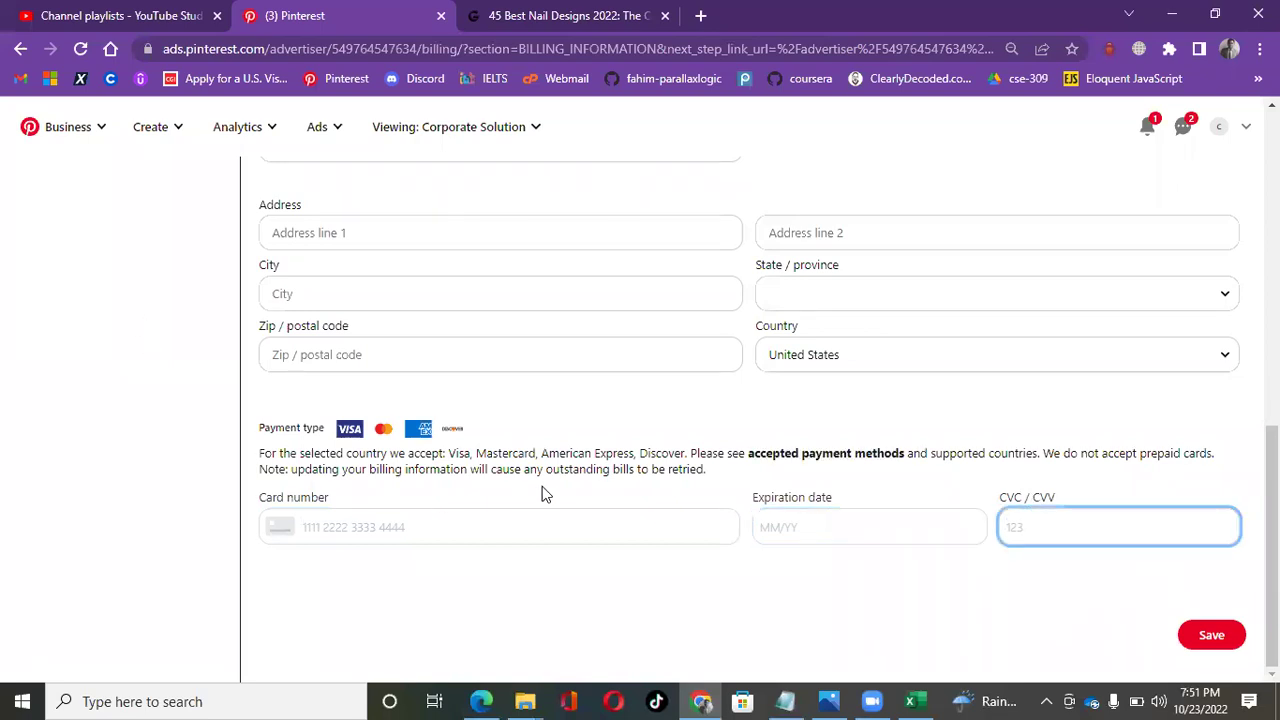
scroll(542, 491, "up", 2)
scroll(542, 491, "up", 1)
scroll(543, 491, "down", 3)
left_click(430, 520)
scroll(751, 506, "up", 4)
scroll(753, 510, "down", 4)
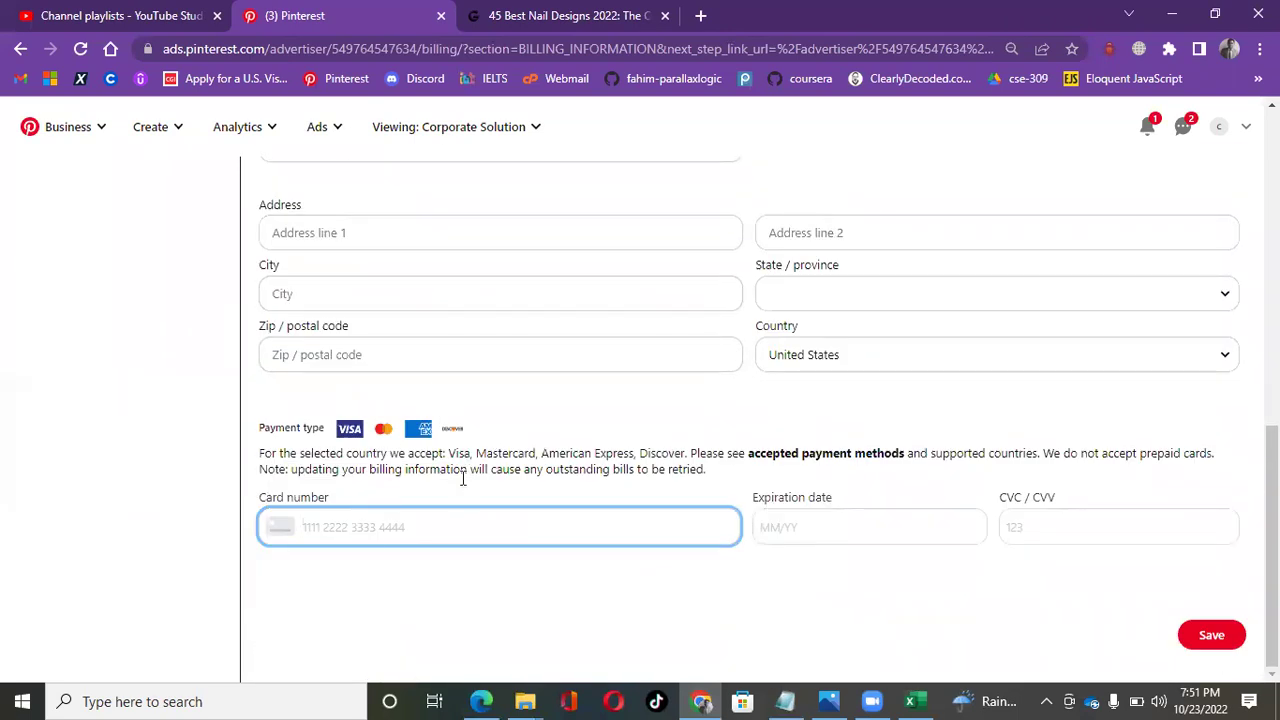
- Check the empty expiration date and CVC fields of the payment form, and return to the business information section
left_click(817, 523)
left_click(1100, 529)
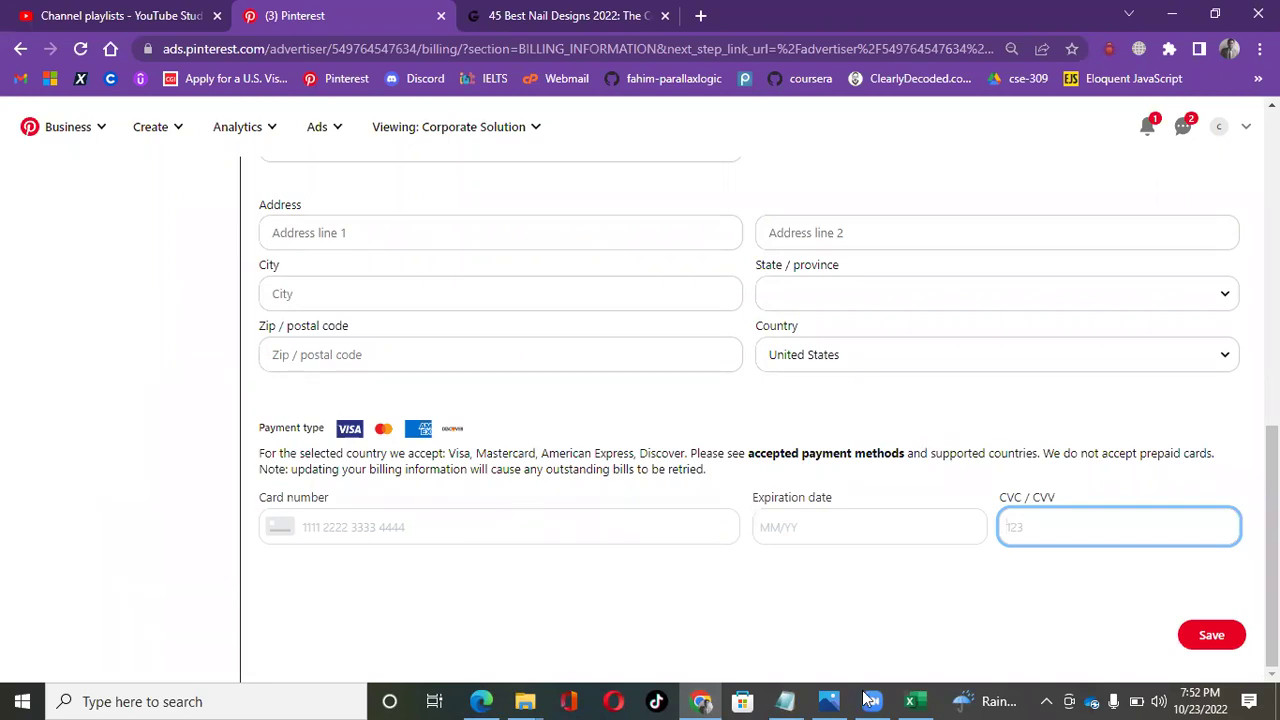
scroll(530, 584, "up", 10)
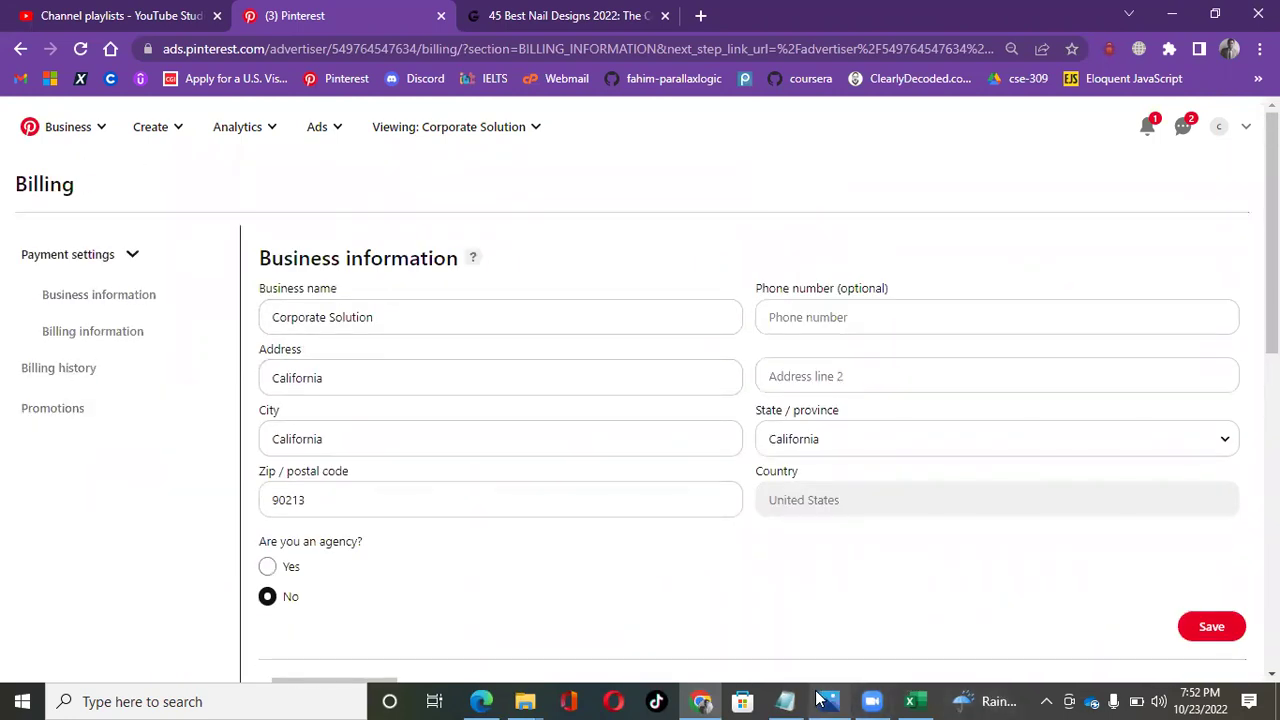
left_click(785, 701)
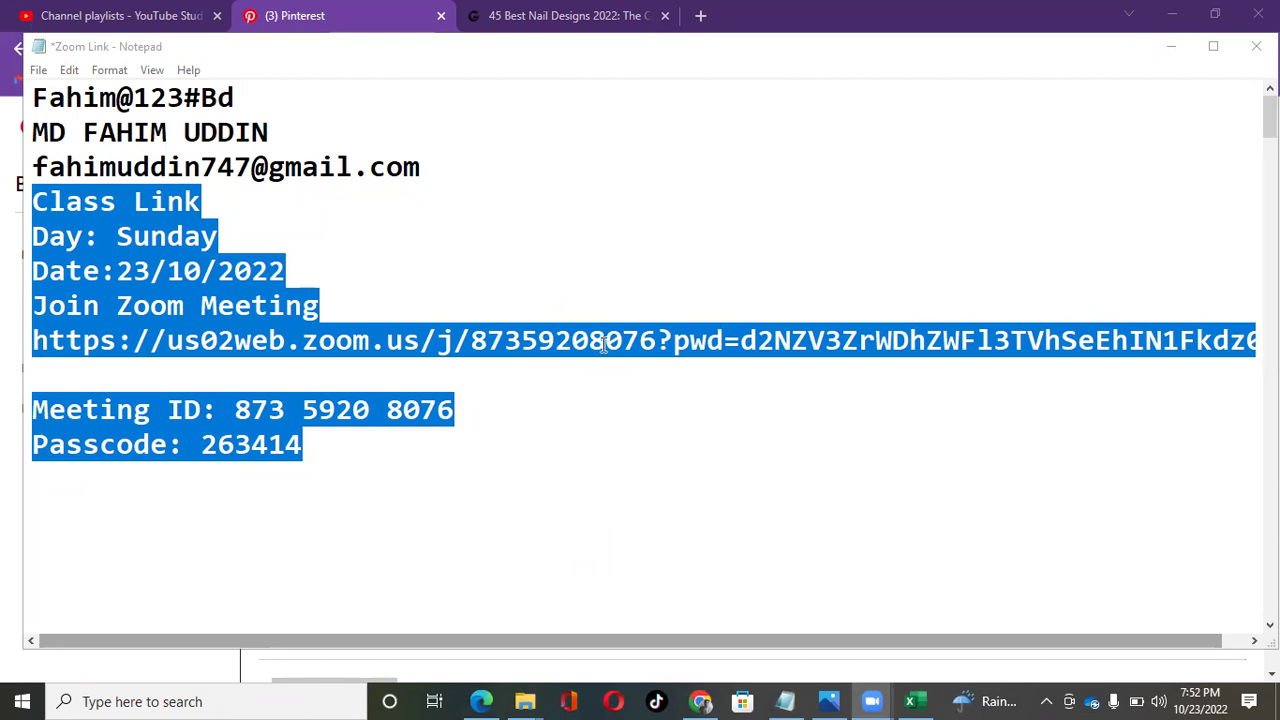
left_click(700, 701)
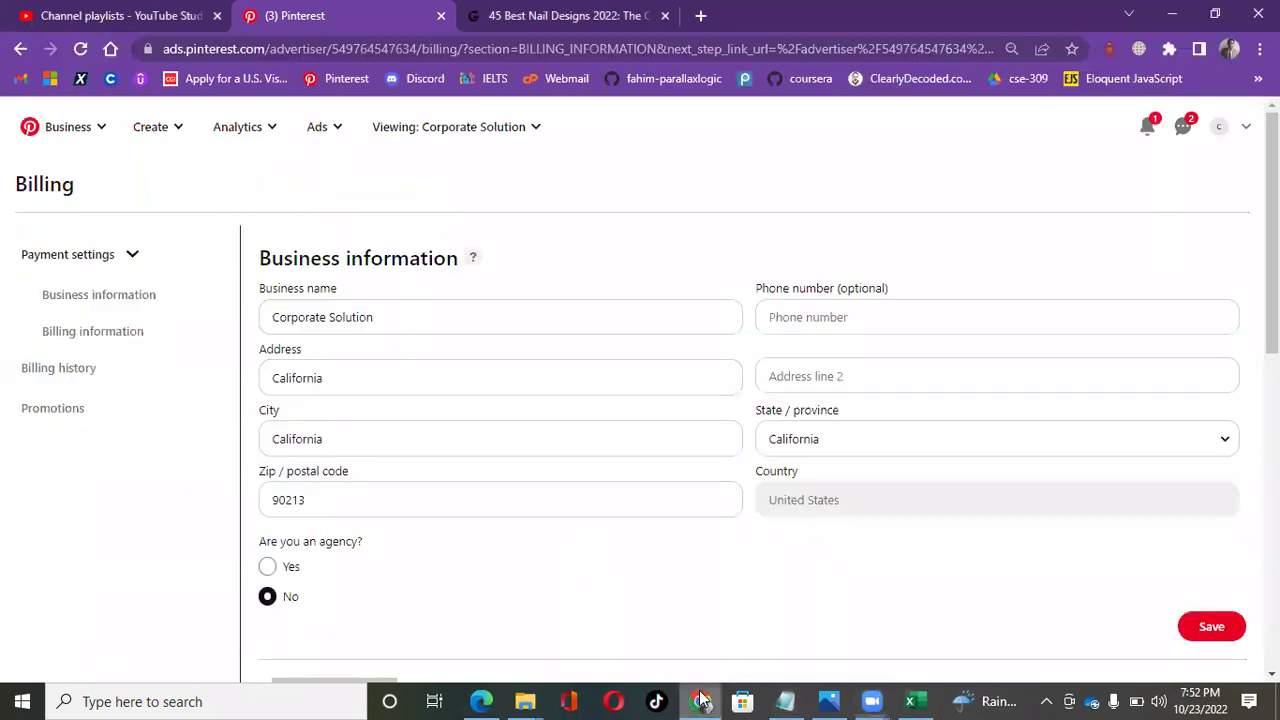
- Review the business information and billing address sections, and show the available Ads options
scroll(714, 440, "down", 2)
scroll(714, 440, "down", 2)
scroll(714, 447, "up", 4)
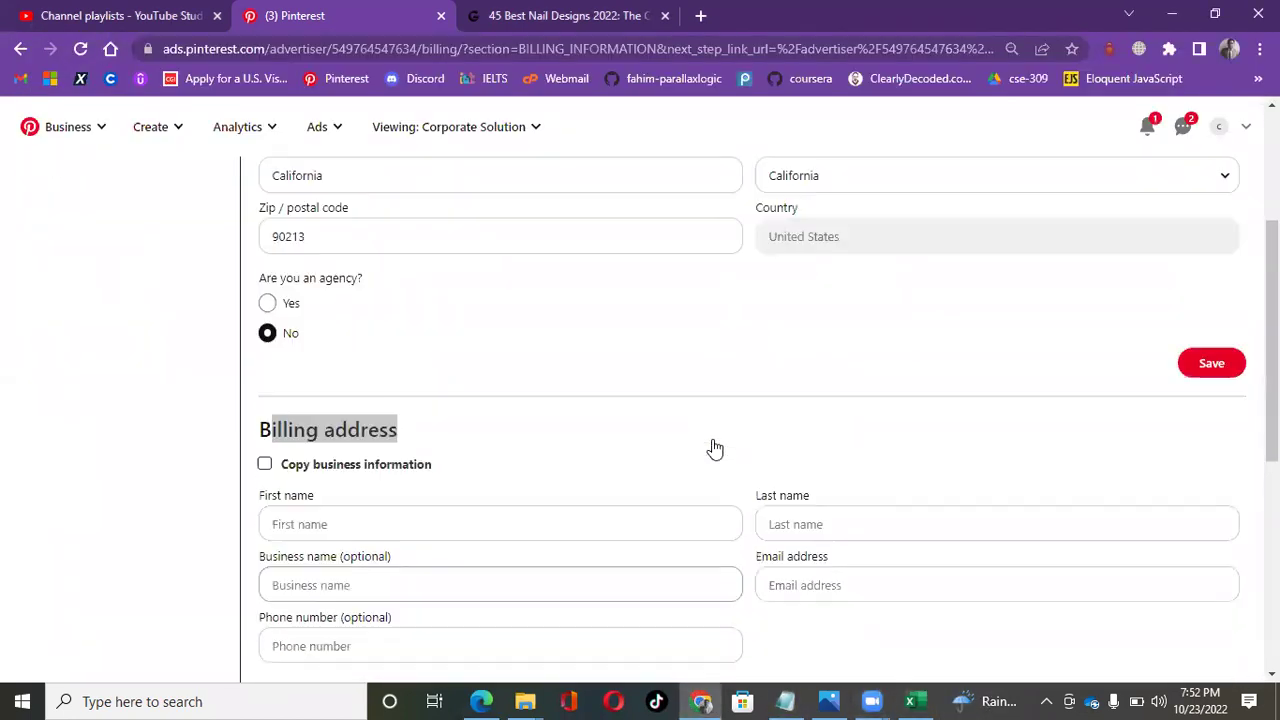
left_click(331, 130)
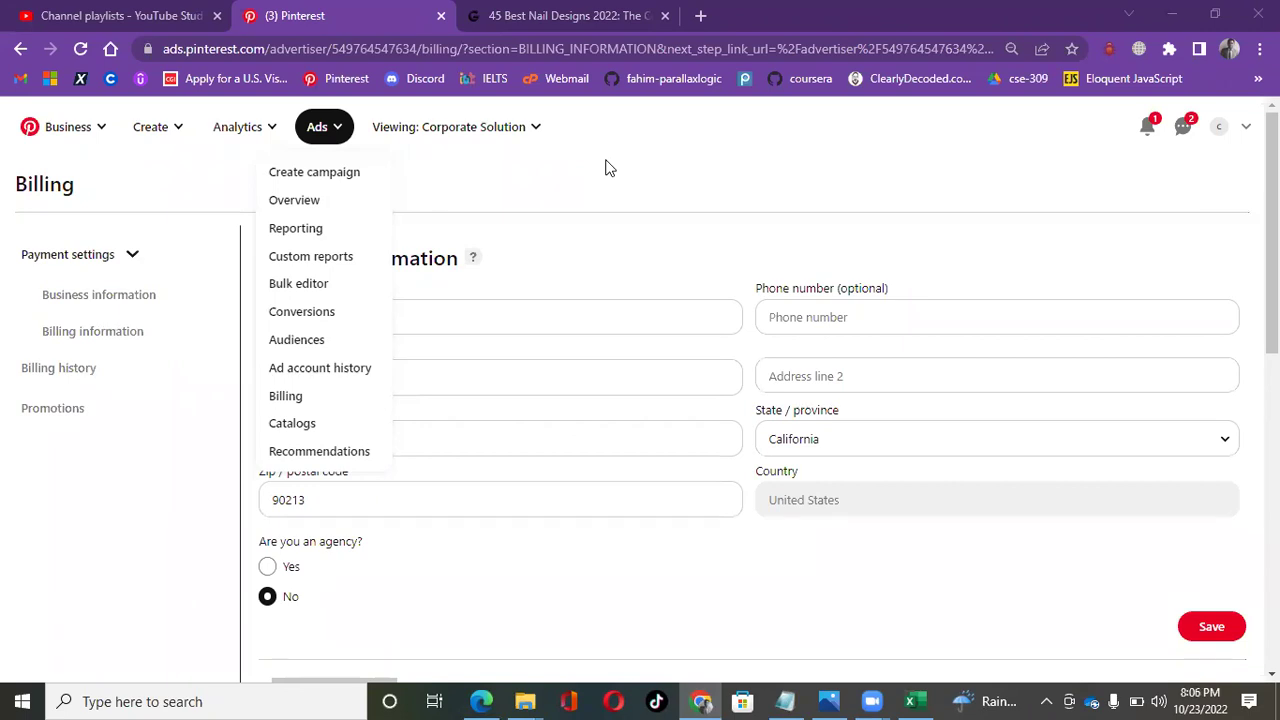
- Minimize the Pinterest browser and Notepad windows, and close both Bangladesh weather pages in Edge
left_click(1168, 15)
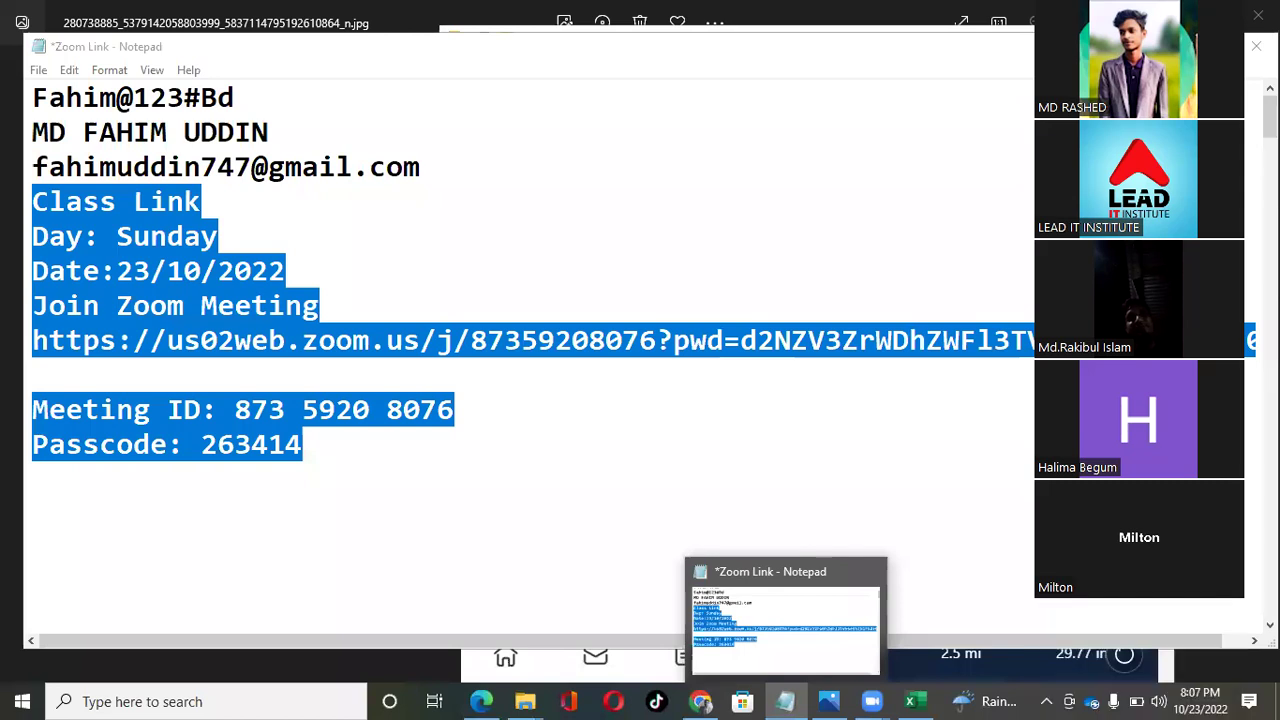
left_click(785, 701)
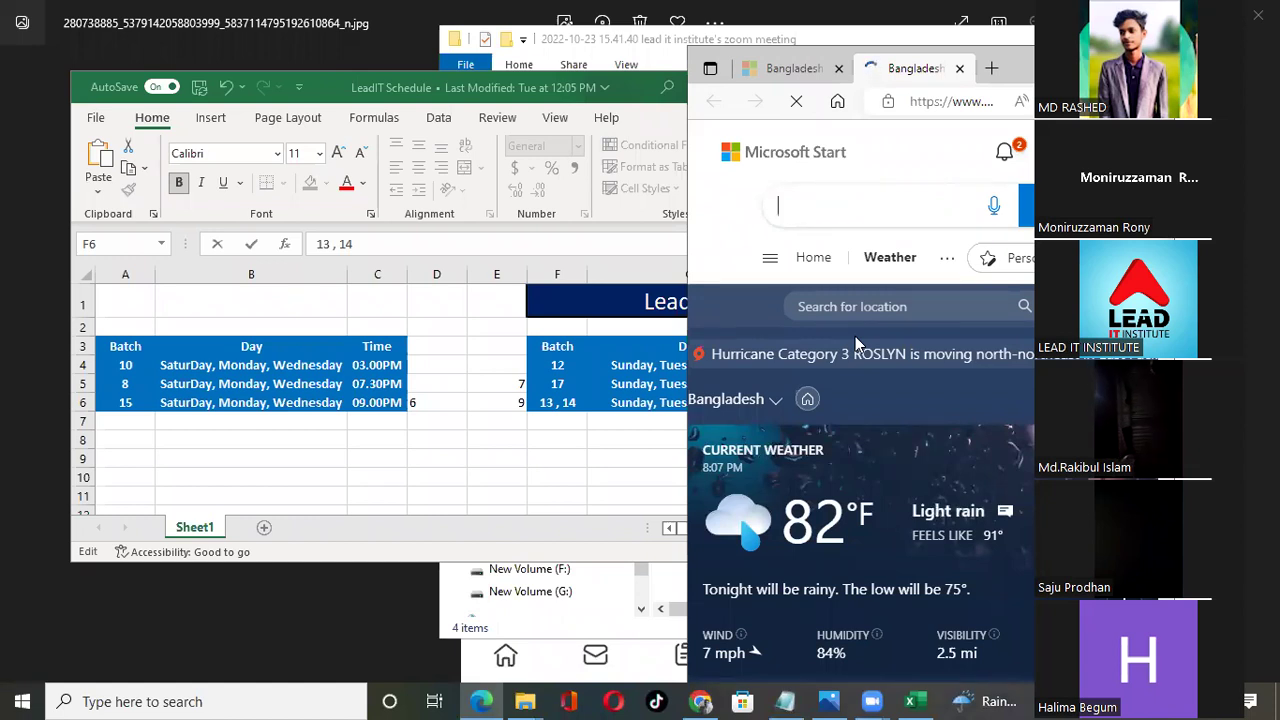
left_click(838, 69)
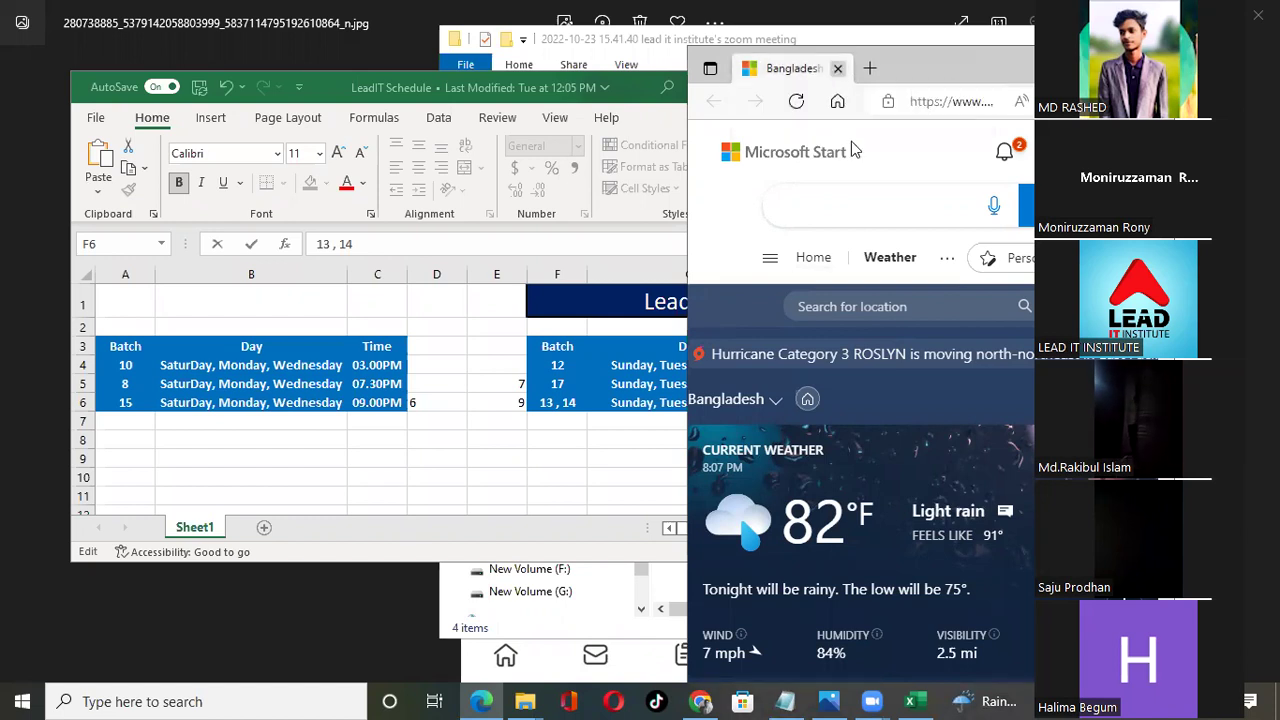
key("ctrl+w")
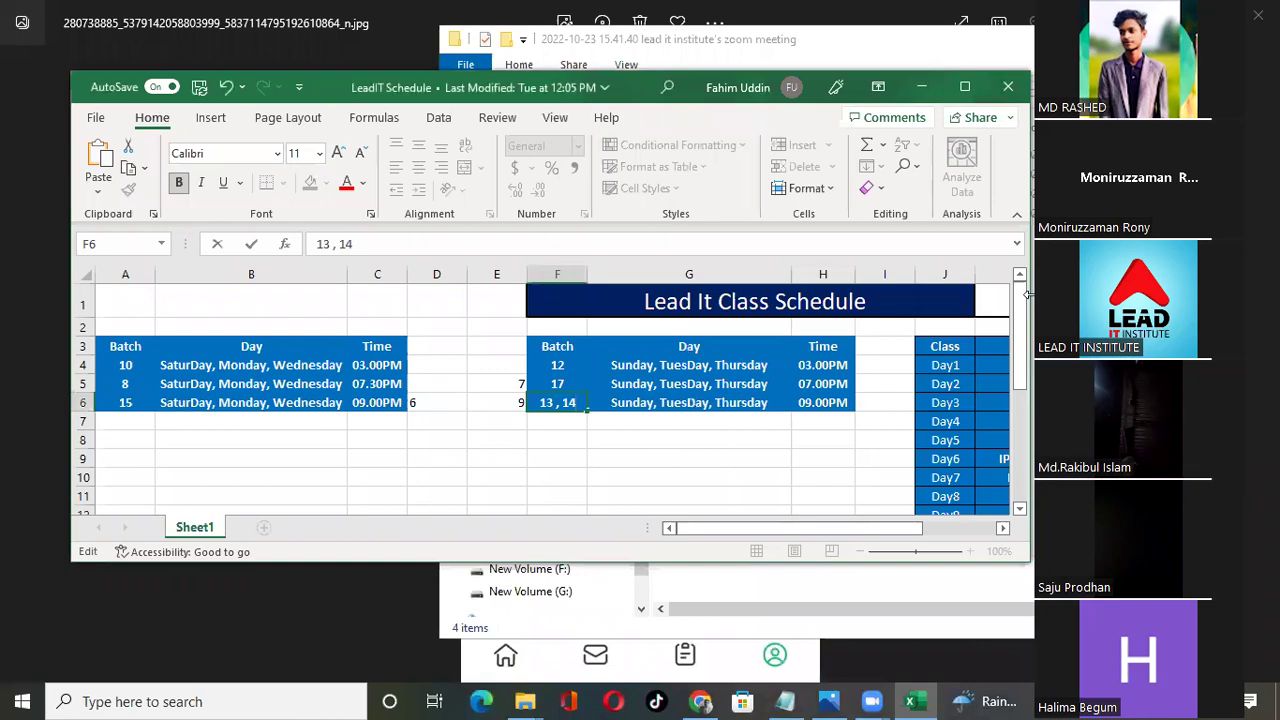